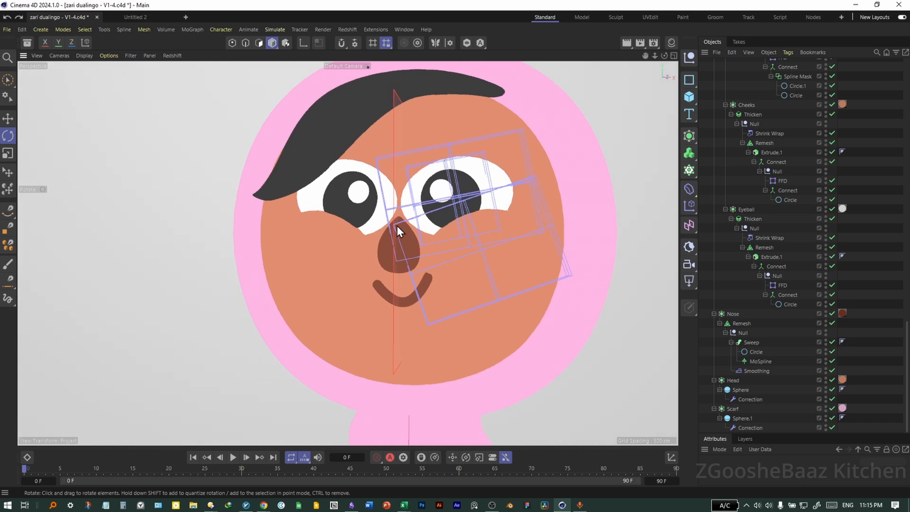
Step: Try moving the nose's MoSpline sideways across the face
scroll(372, 294, "up", 2)
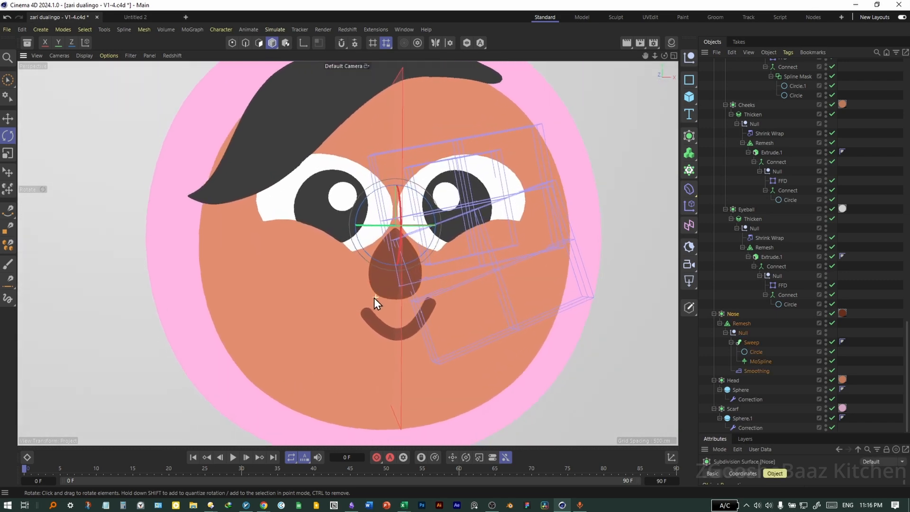
left_click(760, 363)
left_click_drag(772, 433, 773, 364)
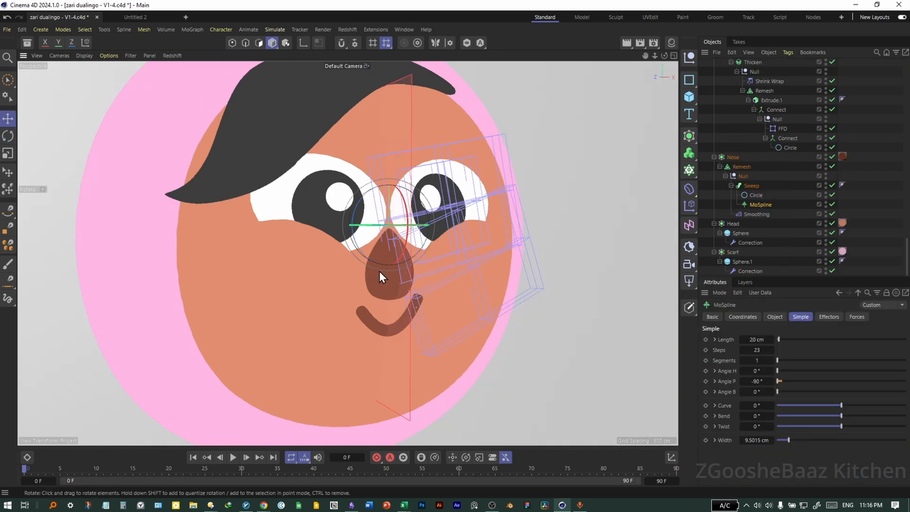
key("r")
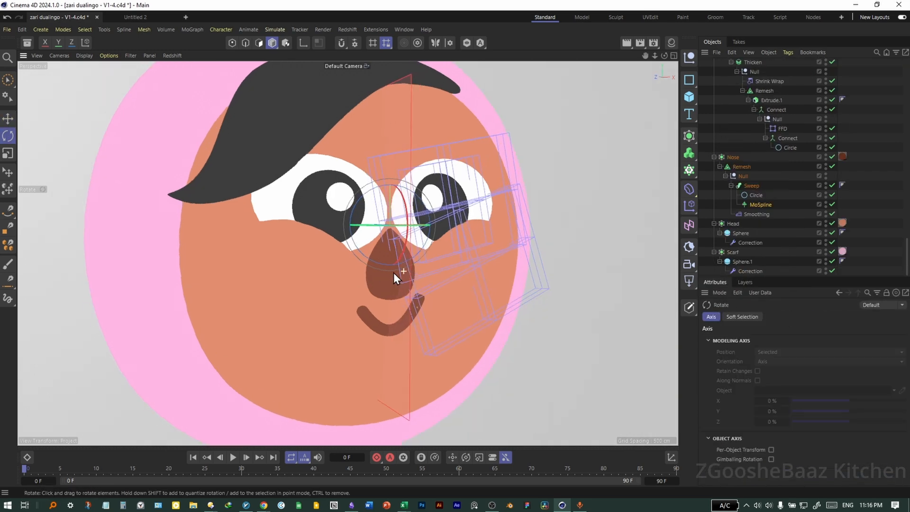
left_click_drag(397, 272, 380, 262, "alt")
key("e")
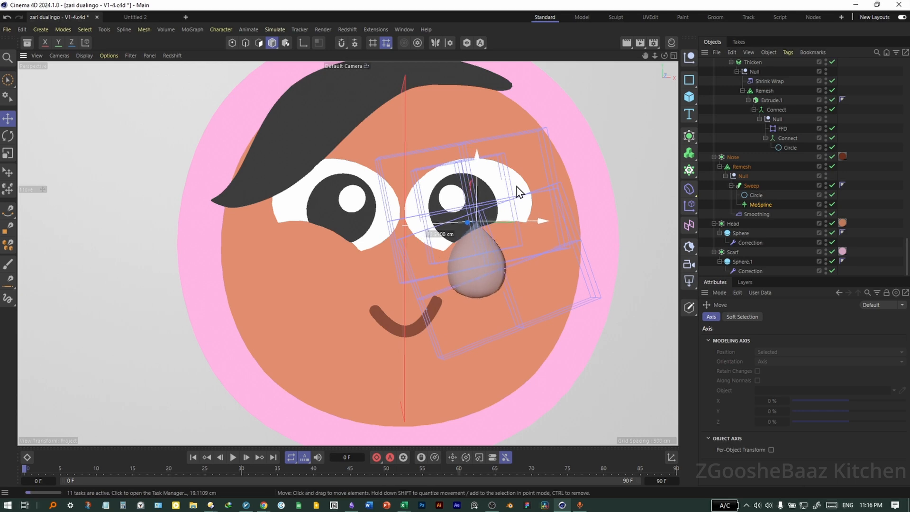
left_click(544, 232)
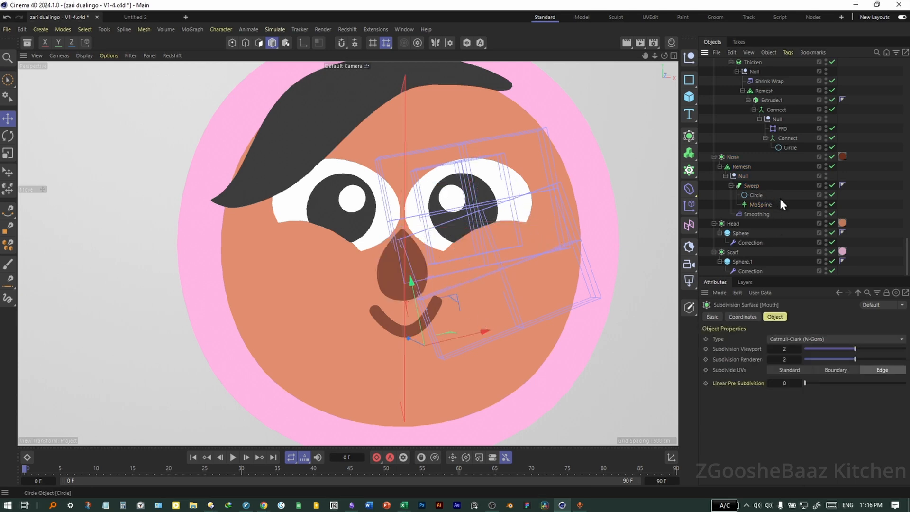
Step: Reshape the mouth's spline in Points mode with the spline sculpting tools, pulling both of its ends outward
scroll(781, 201, "up", 12)
left_click(762, 140)
left_click(232, 42)
left_click(124, 30)
left_click(153, 91)
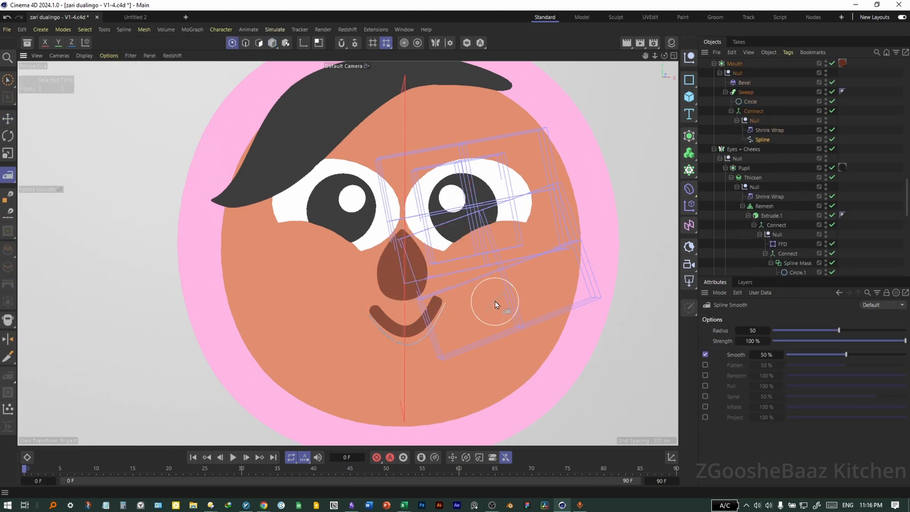
left_click(124, 30)
left_click(151, 102)
left_click_drag(370, 316, 318, 313)
left_click_drag(445, 304, 483, 304)
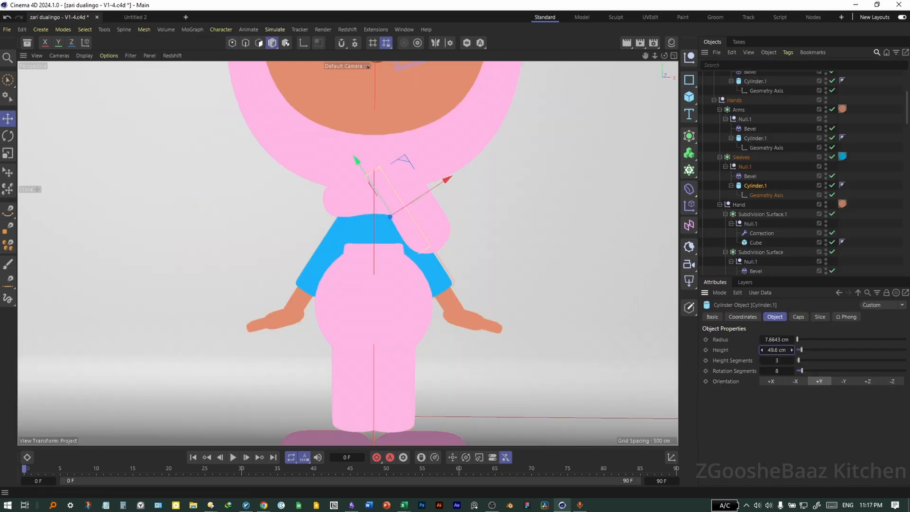
Step: Set the height of the sleeve's cylinder to 52.3 cm
left_click_drag(792, 350, 791, 337)
middle_click_drag(401, 234, 408, 331, "alt")
left_click_drag(380, 235, 405, 330, "alt")
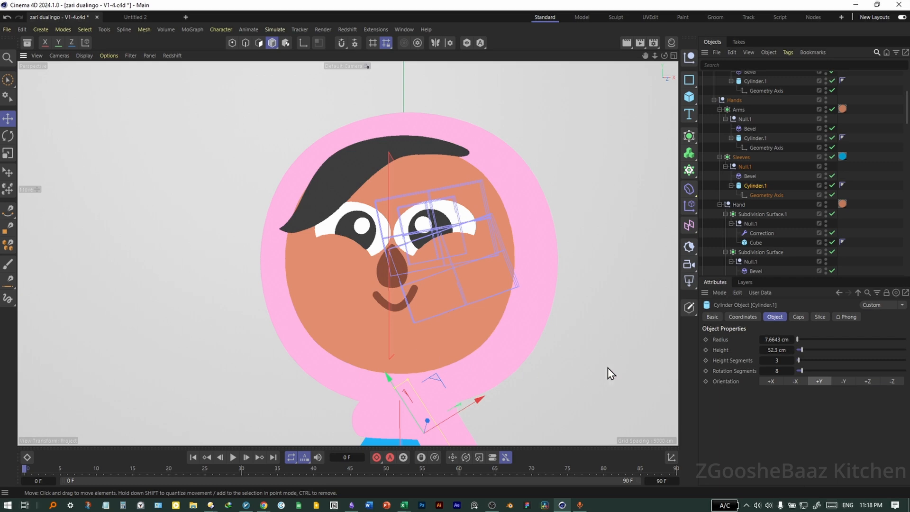
Step: Switch to the Untitled 2 document and add a sphere primitive
scroll(777, 206, "down", 8)
scroll(777, 207, "up", 8)
left_click(136, 17)
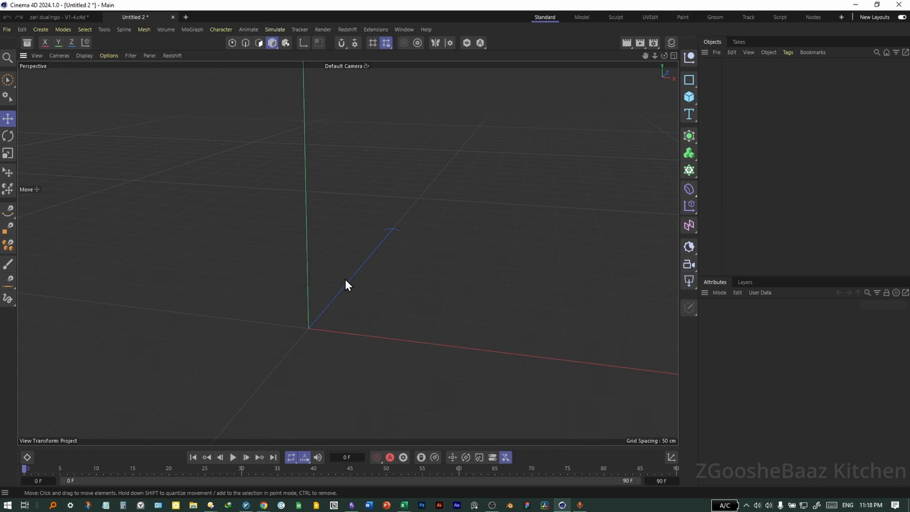
left_click_drag(690, 97, 781, 146)
Step: Display the sphere with Gouraud Shading (Lines) so its polygon layout can be examined
left_click(85, 55)
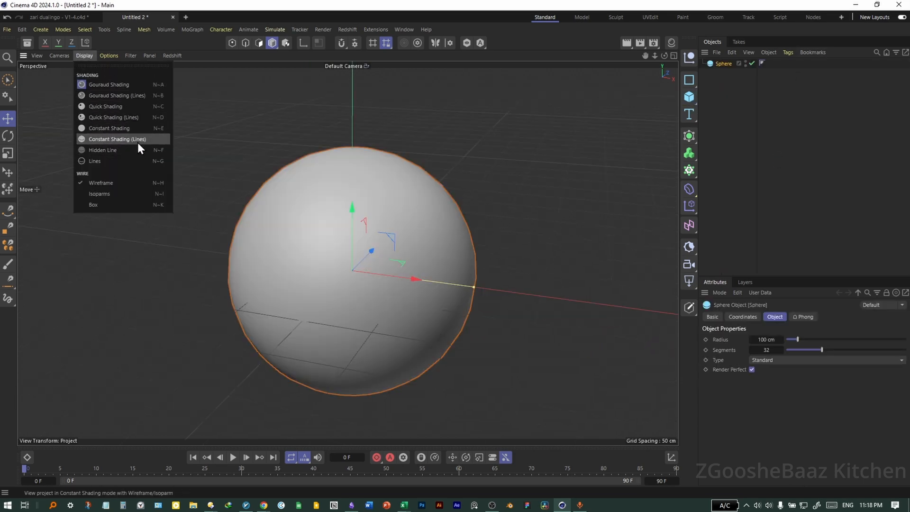
left_click(143, 141)
middle_click_drag(346, 258, 361, 223, "alt")
left_click(89, 56)
left_click(88, 56)
left_click(80, 56)
left_click(126, 96)
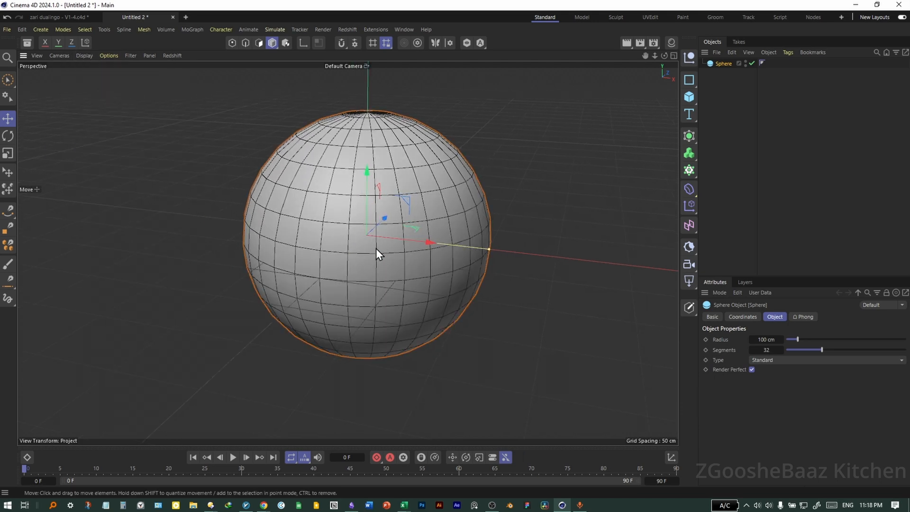
left_click_drag(377, 247, 368, 254, "alt")
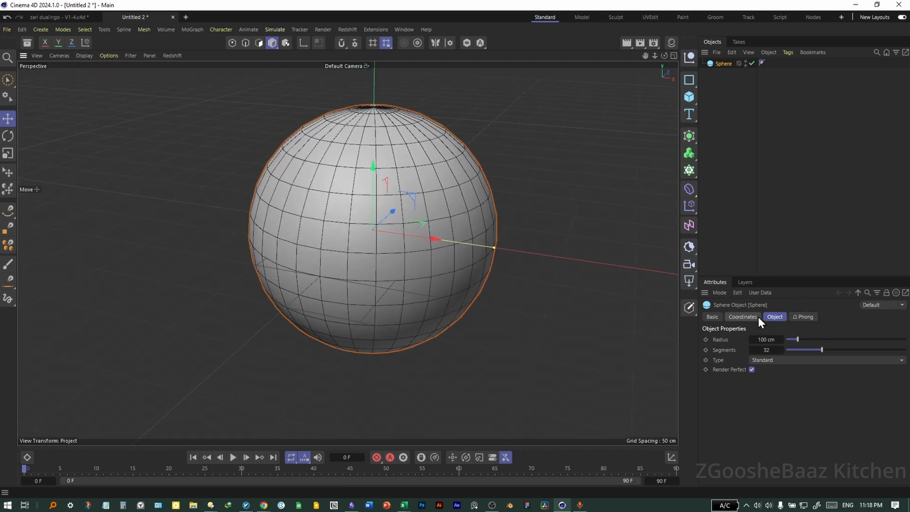
Step: Change the sphere's type to Hexahedron and set its segments to 18
left_click(799, 360)
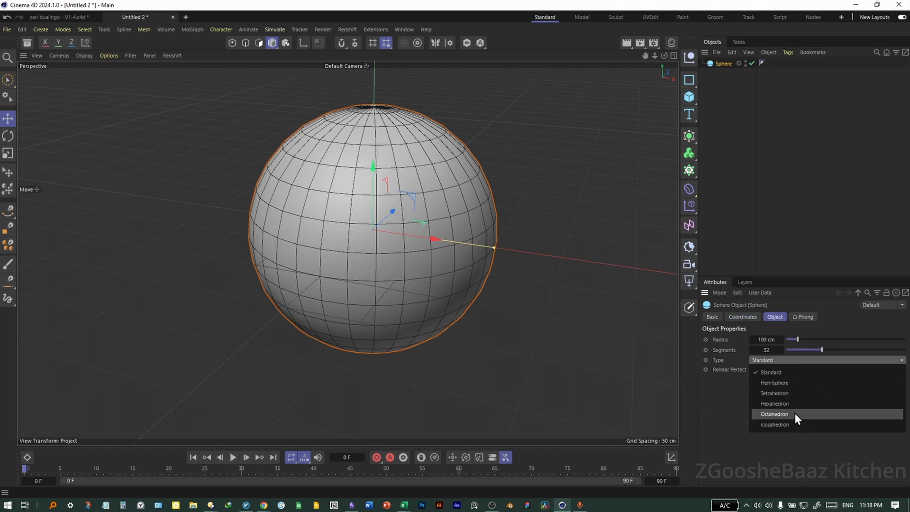
left_click(796, 414)
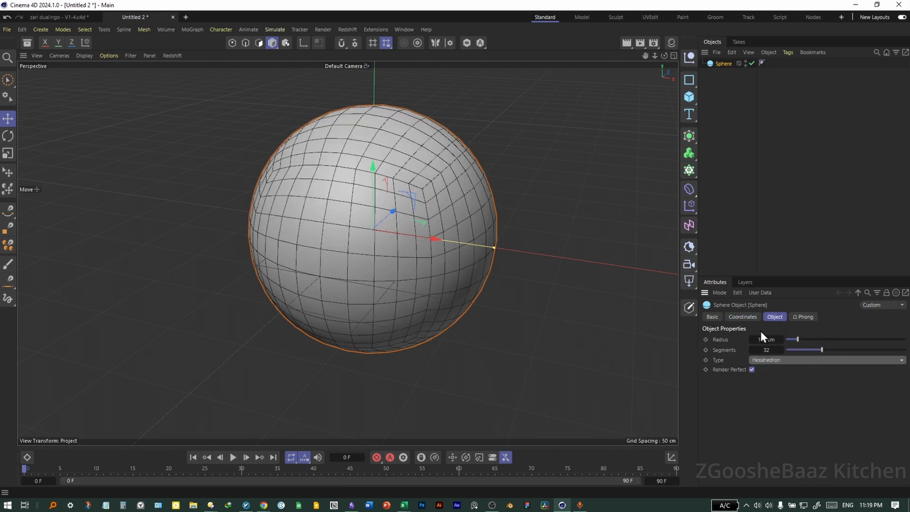
left_click_drag(821, 350, 810, 361)
scroll(384, 248, "up", 2)
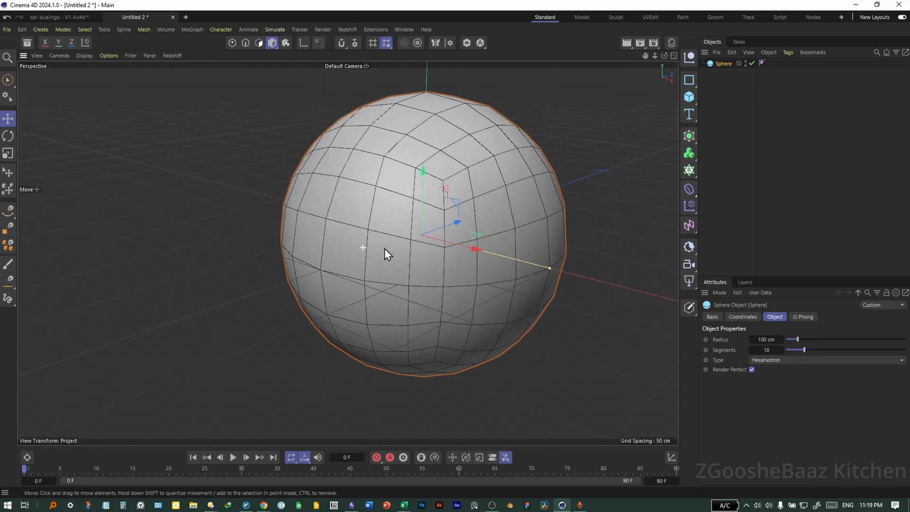
mouse_move(363, 257)
left_mouse_down("alt")
mouse_move(376, 240)
mouse_move(377, 248)
left_mouse_up("alt")
Step: Duplicate the sphere and scale the copy up to a radius of 110 cm
left_click_drag(723, 64, 720, 85, "ctrl")
key("ctrl+z")
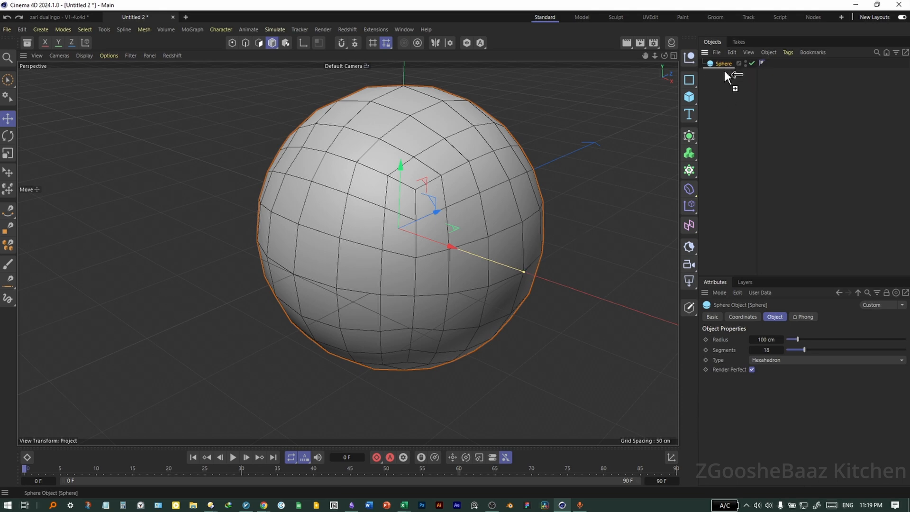
left_click_drag(724, 70, 741, 93, "ctrl")
key("t")
left_click_drag(454, 306, 491, 295)
Step: Show the viewport in Lines display and shift the larger sphere slightly along its Z axis
left_click(84, 56)
left_click(102, 161)
left_click_drag(380, 259, 368, 263, "alt")
key("e")
left_click_drag(425, 236, 447, 233)
Step: Set the viewport display back to Gouraud Shading (Lines) and examine the two overlapping spheres
key("n")
key("a")
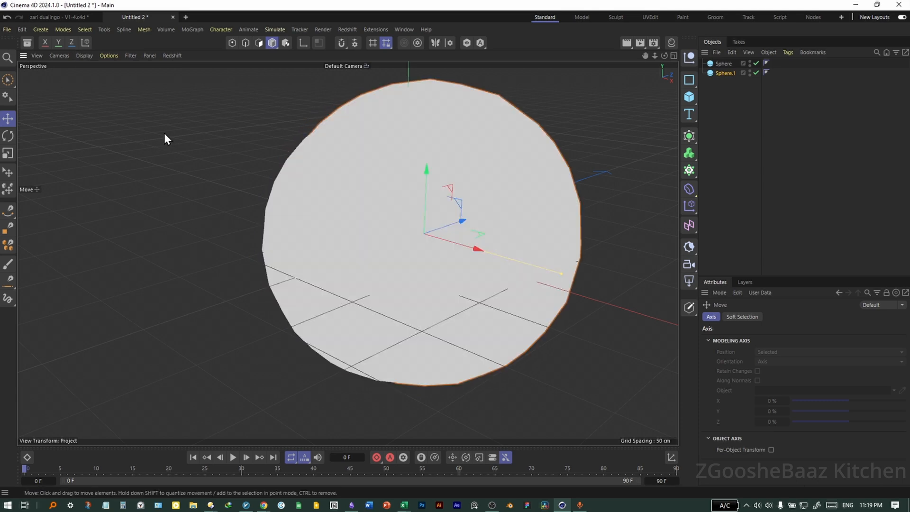
left_click(84, 56)
left_click(115, 98)
left_click_drag(405, 263, 367, 271, "alt")
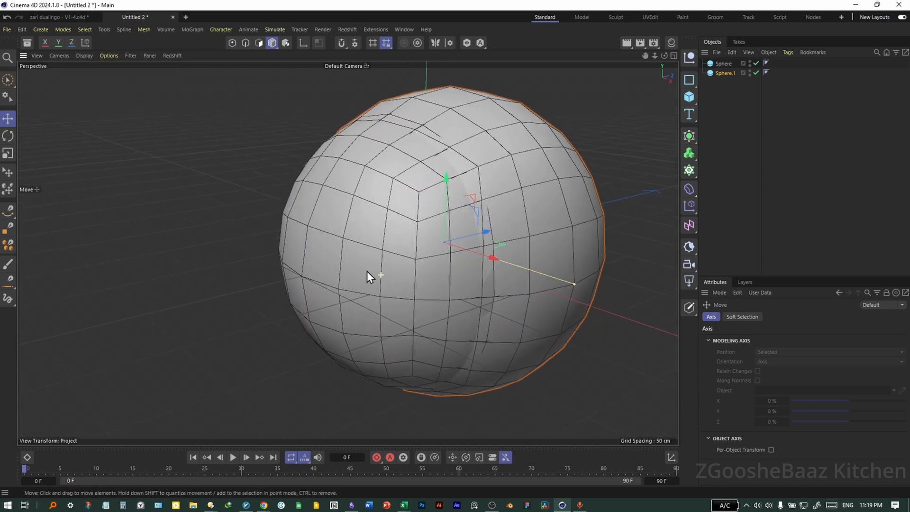
left_click_drag(480, 231, 360, 253, "alt")
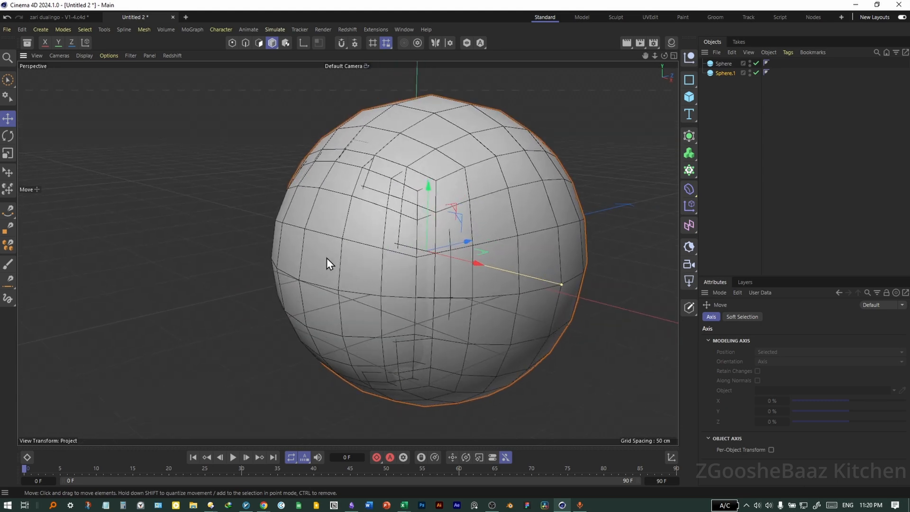
Step: Add a Correction deformer as a child of the original sphere
left_click(723, 63)
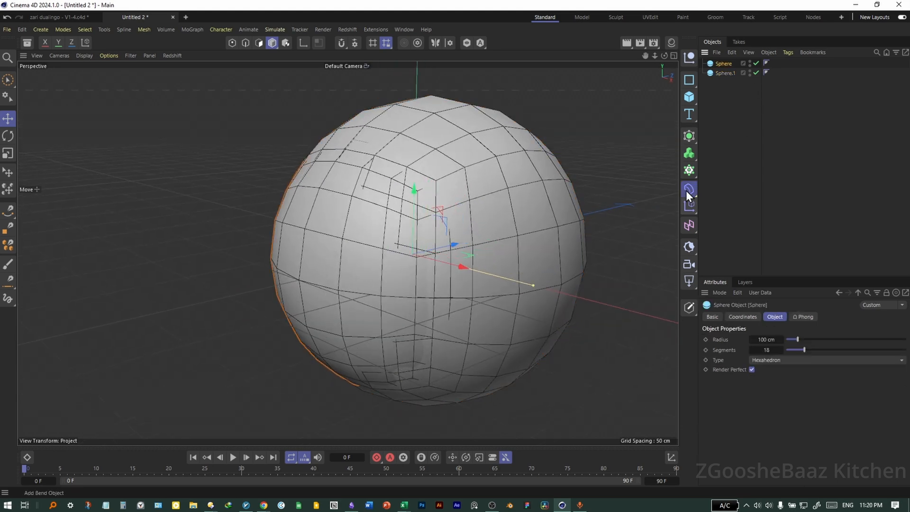
left_click(688, 189)
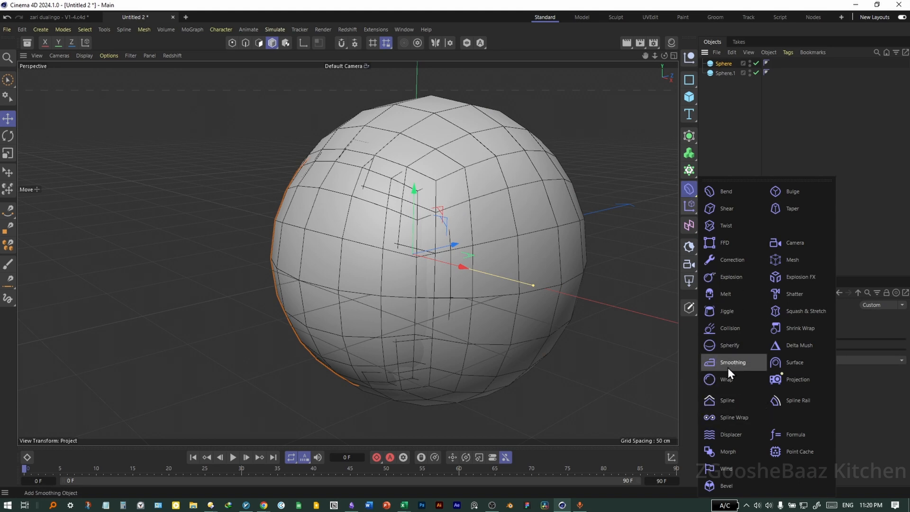
left_click(728, 260, "shift")
Step: Select a two-by-two block of polygons on the side of the original sphere through its Correction deformer
left_click(259, 43)
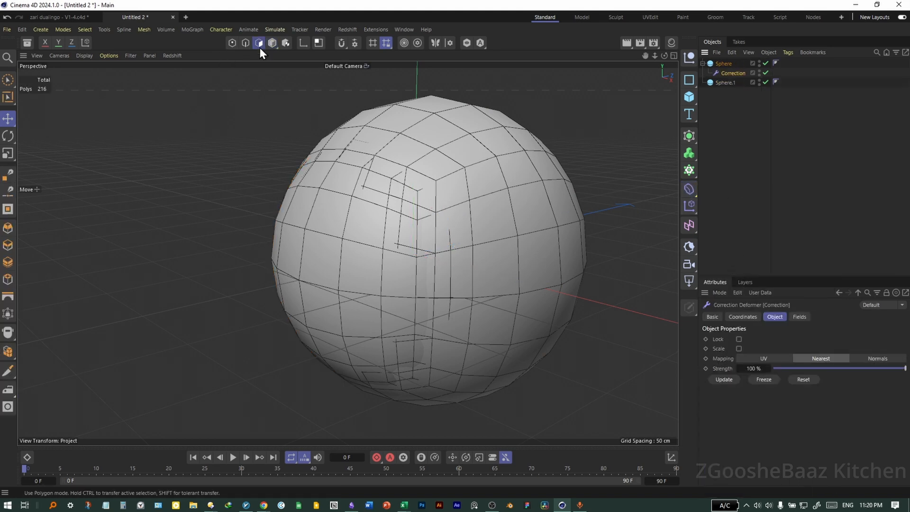
left_click_drag(315, 340, 337, 335, "alt")
left_click(294, 258)
left_click(322, 260, "shift")
left_click(295, 300, "shift")
left_click(327, 296, "shift")
left_click_drag(332, 286, 319, 268, "alt")
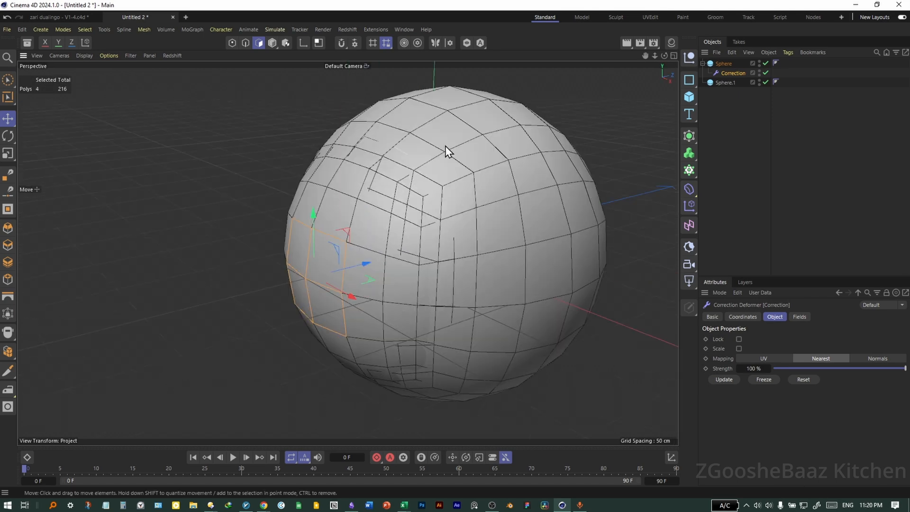
Step: Enable soft selection for the selected polygons and set the viewport display to Gouraud Shading
left_click(404, 43)
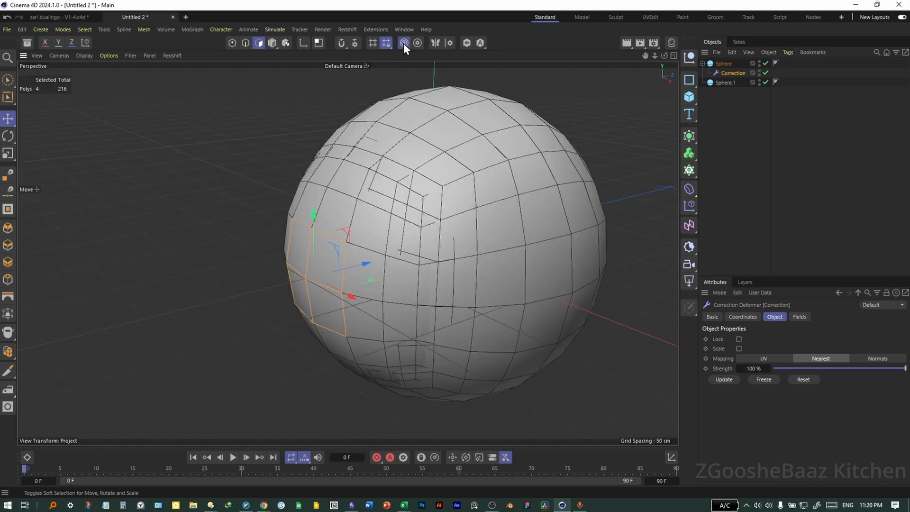
left_click(743, 316)
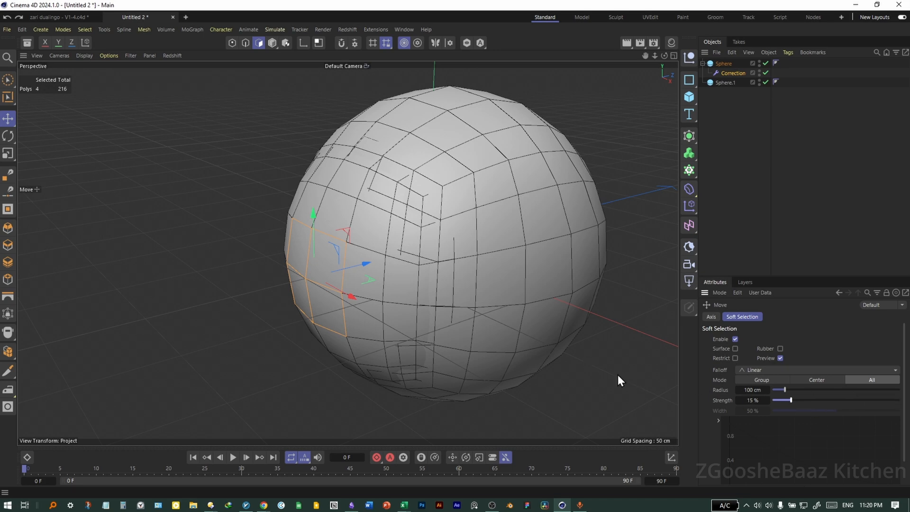
mouse_move(354, 270)
left_mouse_down("alt")
mouse_move(448, 320)
mouse_move(428, 299)
left_mouse_up("alt")
key("n")
key("a")
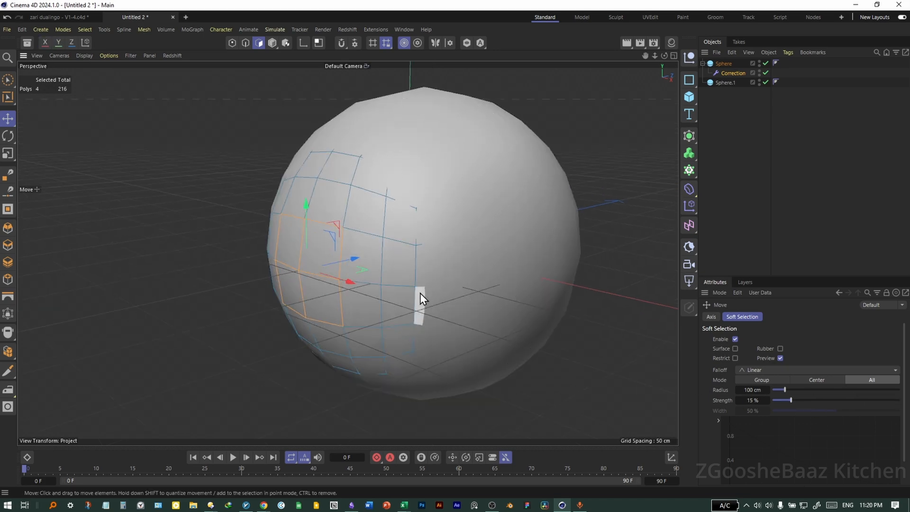
left_click(83, 56)
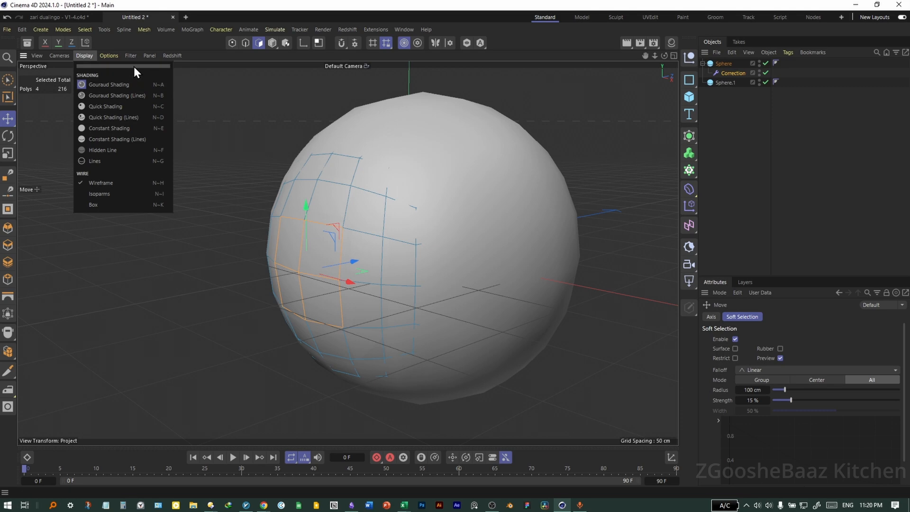
key("n")
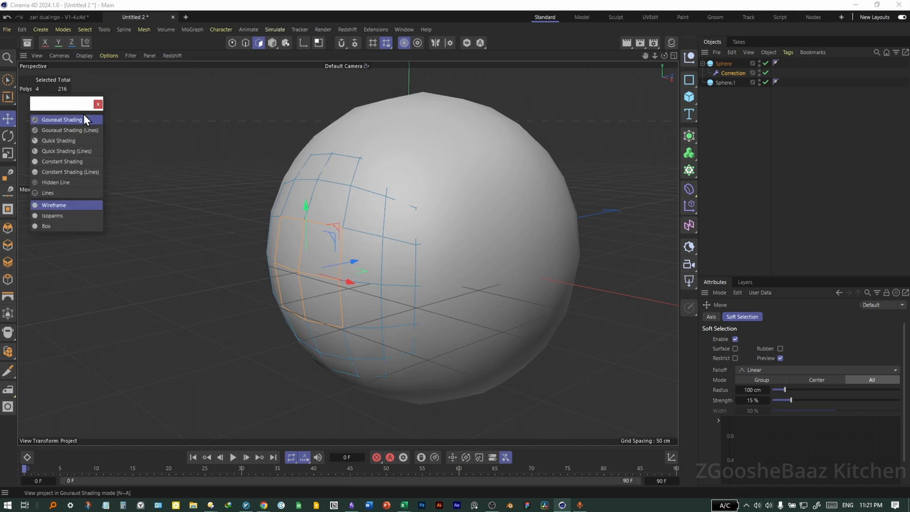
key("n")
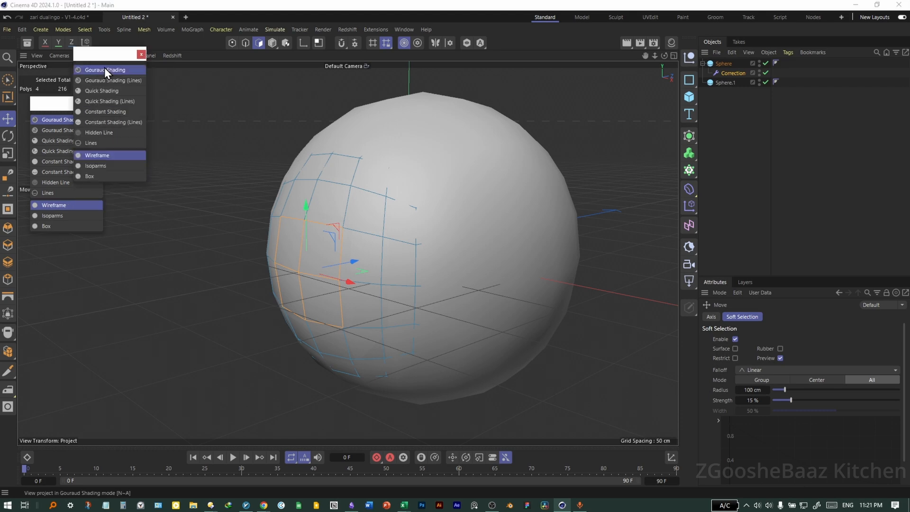
left_click(141, 55)
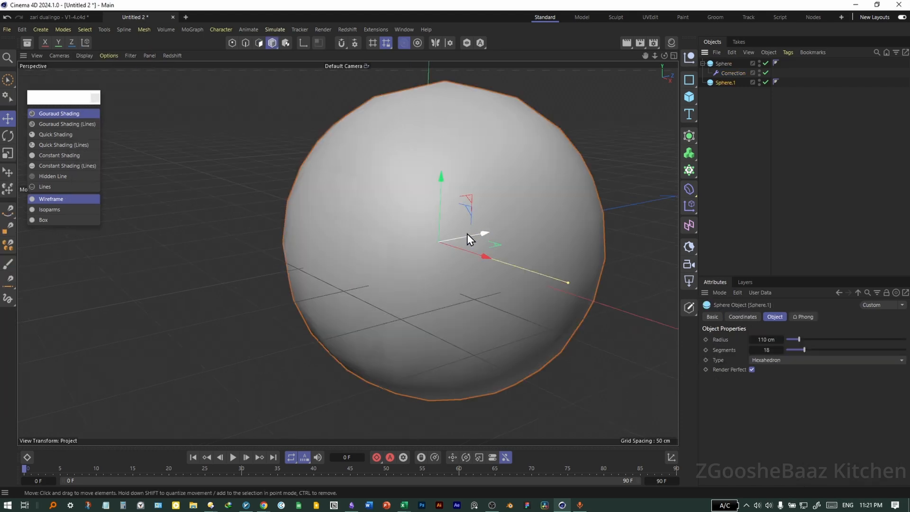
Step: Set the viewport to Quick Shading (Lines) and nudge the larger sphere slightly along its Z axis
key("n")
key("d")
left_click_drag(467, 234, 474, 237)
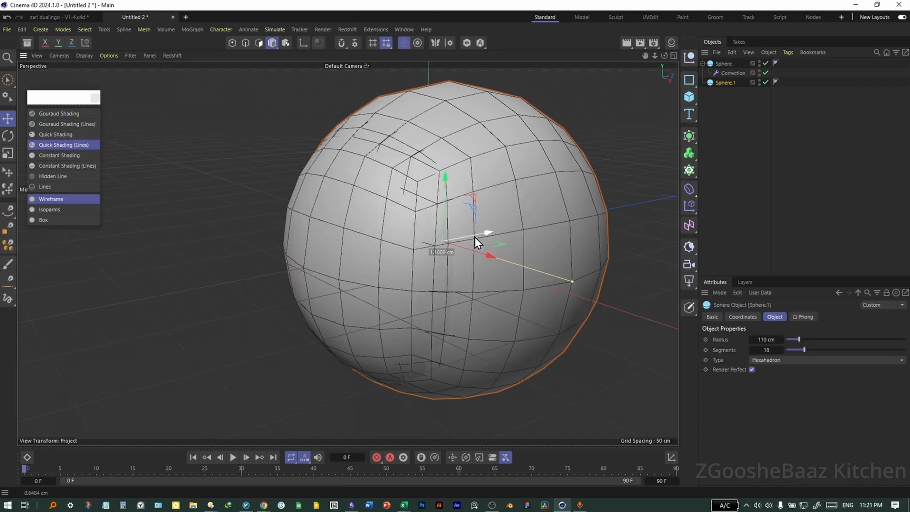
left_click_drag(412, 255, 406, 263, "alt")
left_click(406, 263)
Step: Switch to Polygons mode and add a Correction deformer as a child of the larger sphere
left_click(260, 45)
mouse_move(328, 277)
left_mouse_down("alt")
mouse_move(314, 263)
mouse_move(384, 244)
mouse_move(361, 254)
left_mouse_up("alt")
mouse_move(382, 282)
left_mouse_down("alt")
mouse_move(393, 277)
mouse_move(363, 246)
mouse_move(309, 263)
mouse_move(323, 276)
left_mouse_up("alt")
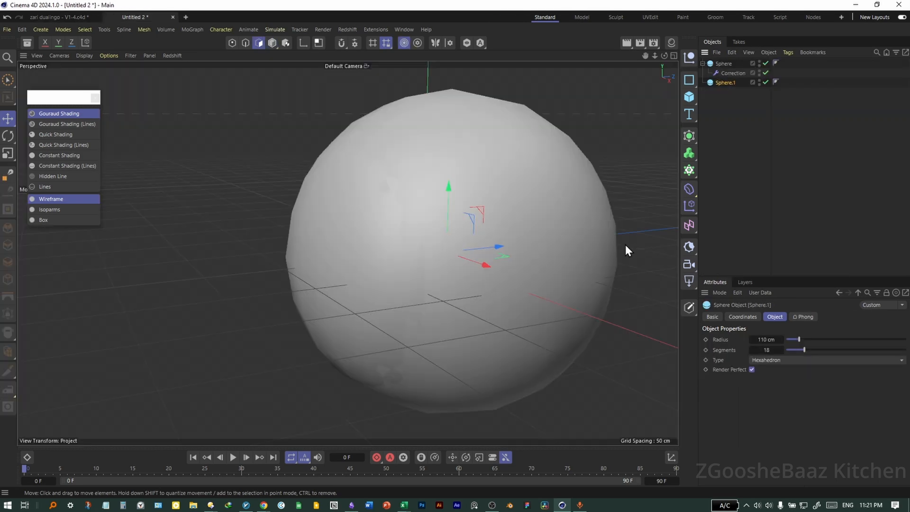
left_click(689, 190)
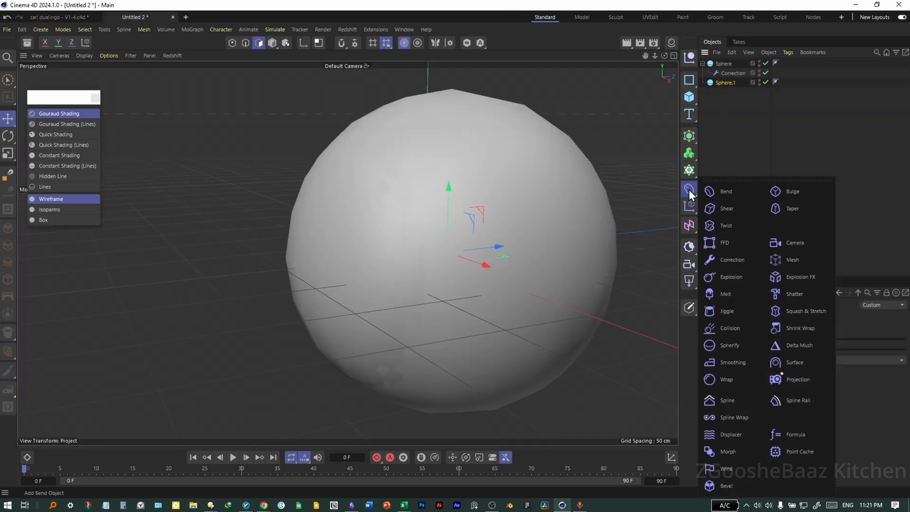
left_click(730, 260)
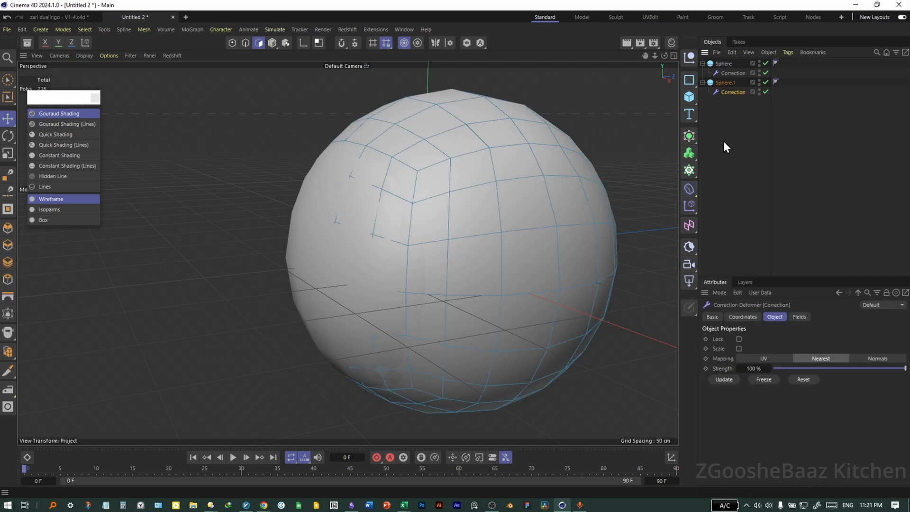
left_click_drag(375, 269, 422, 266, "alt")
left_click_drag(426, 268, 415, 271, "alt")
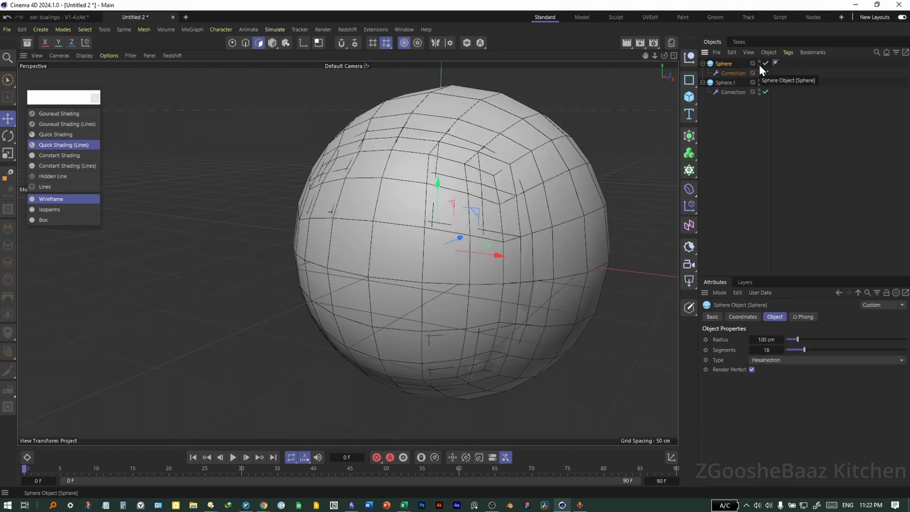
Step: Hide the original sphere and select a two-by-two block of polygons on the larger sphere through its Correction deformer
double_click(758, 64)
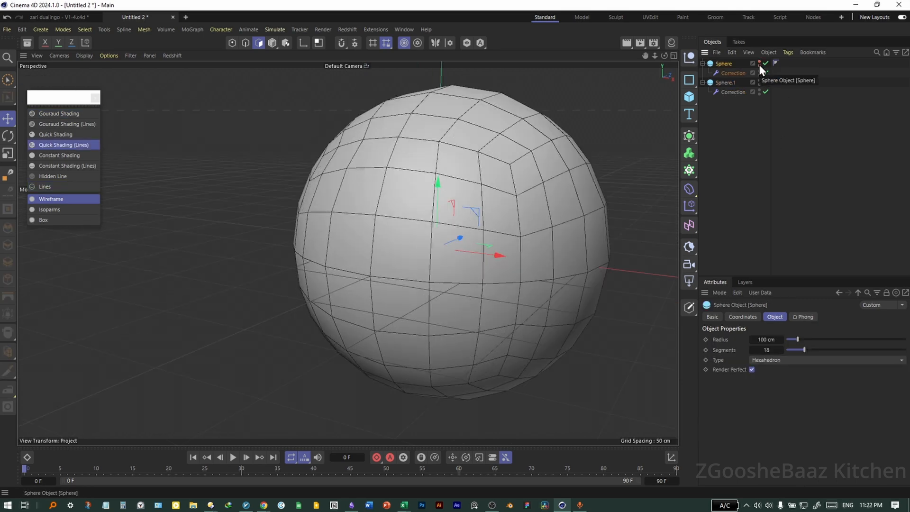
left_click_drag(347, 254, 470, 258, "alt")
left_click(357, 269)
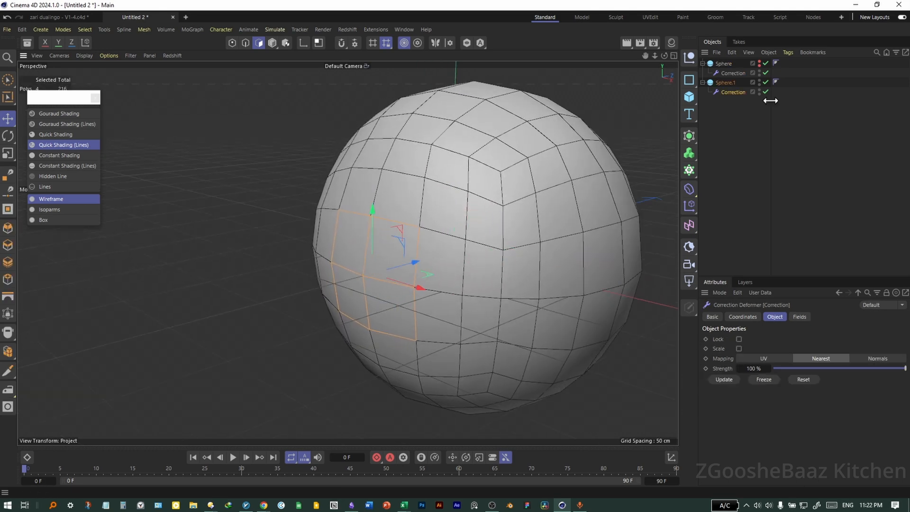
Step: Show the original sphere again and wrap each of the two spheres in its own Subdivision Surface
left_click(758, 63)
left_click(725, 73)
left_click_drag(376, 250, 455, 228, "alt")
left_click(719, 83)
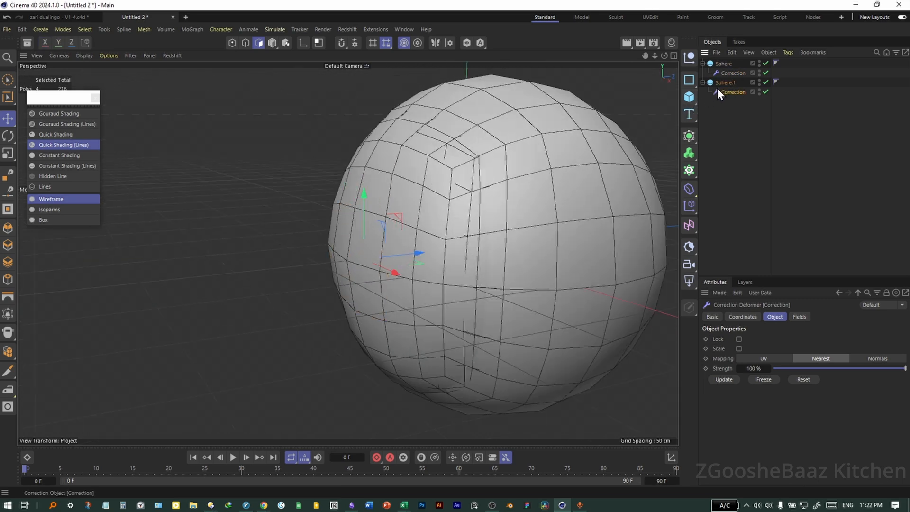
left_click(690, 137, "alt")
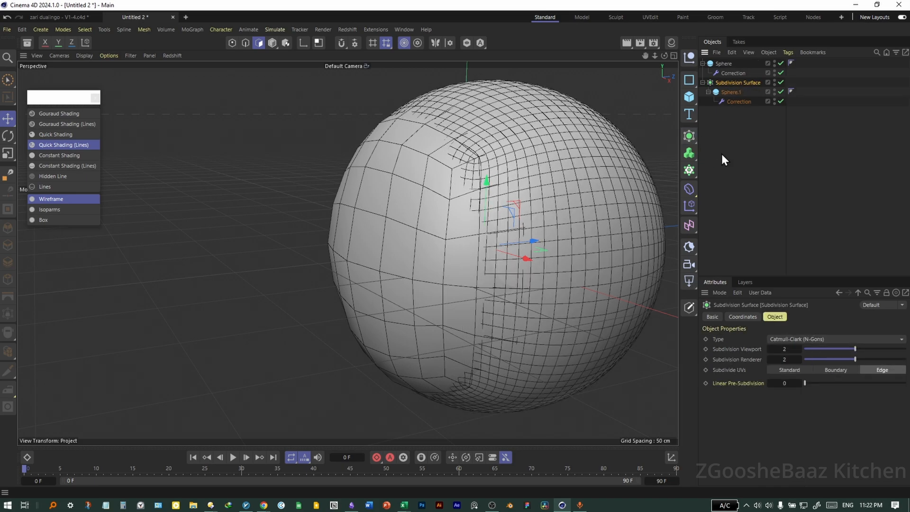
left_click(723, 64)
left_click(687, 138, "alt")
Step: Set the viewport display to Gouraud Shading to view both smoothed spheres without mesh lines
mouse_move(396, 242)
left_mouse_down("alt")
mouse_move(493, 221)
mouse_move(394, 252)
mouse_move(435, 249)
left_mouse_up("alt")
key("n")
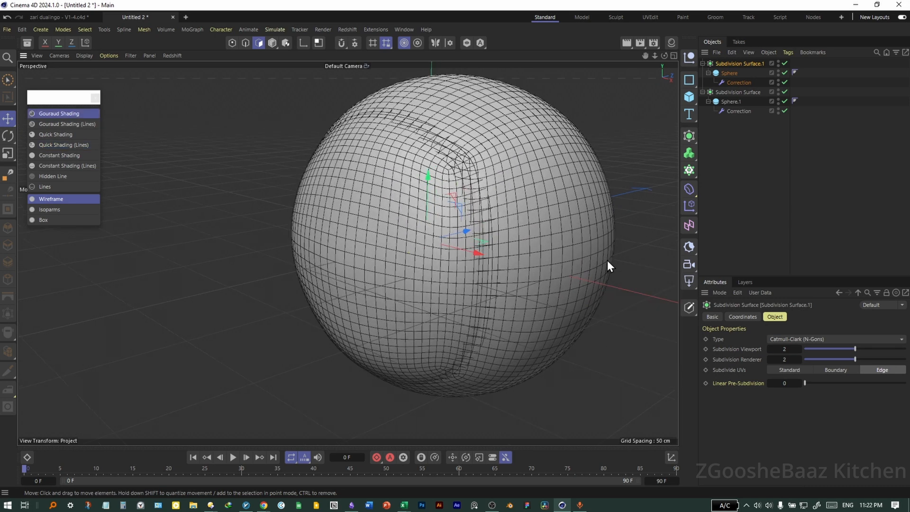
key("a")
Step: Rename the Subdivision Surface holding the larger sphere as head
double_click(738, 92)
type("head")
key("Return")
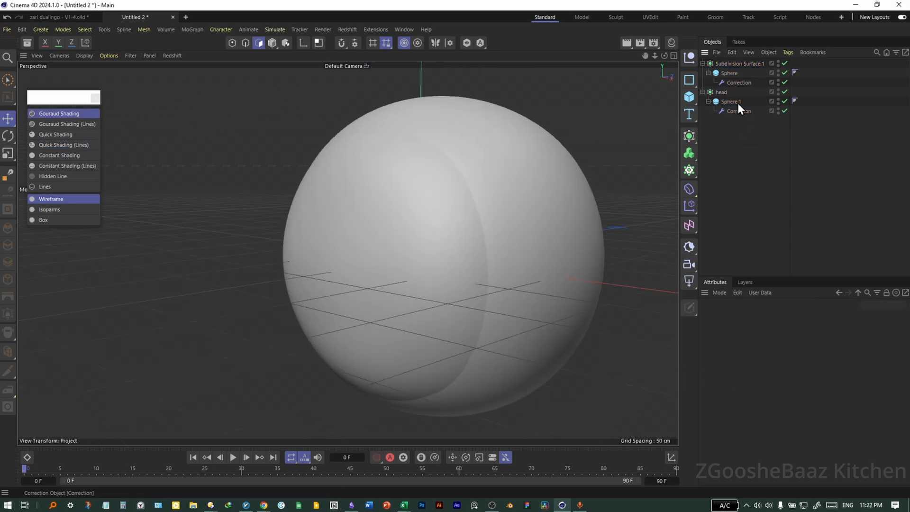
Step: Rename the original sphere's Subdivision Surface as head and the larger sphere's Subdivision Surface as scarf
double_click(754, 63)
type("head")
key("Return")
double_click(722, 92)
type("scarf")
key("Return")
left_click(775, 155)
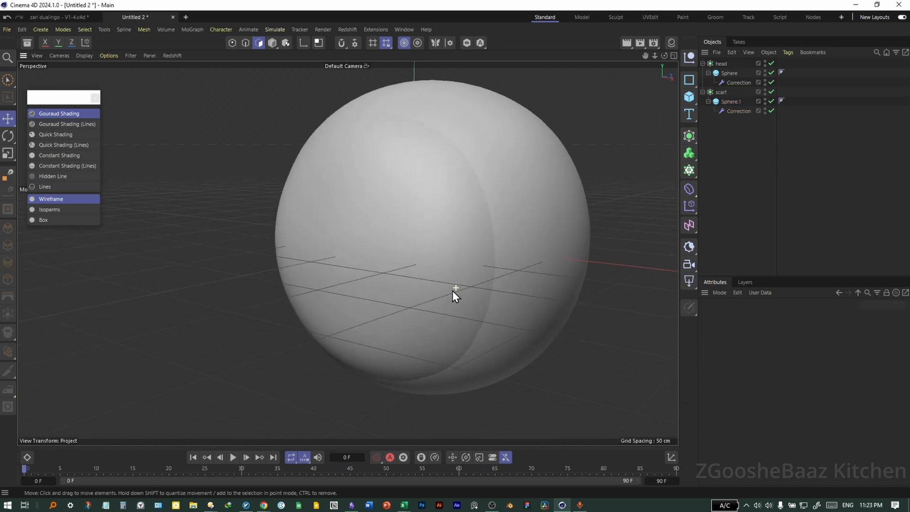
Step: Create a new empty project, switch to it and add a MoSpline object
left_click(185, 17)
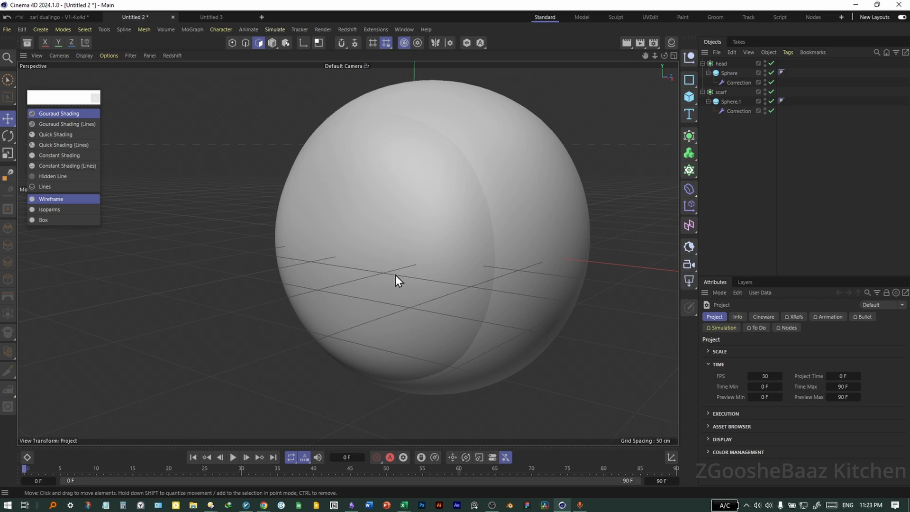
left_click(212, 14)
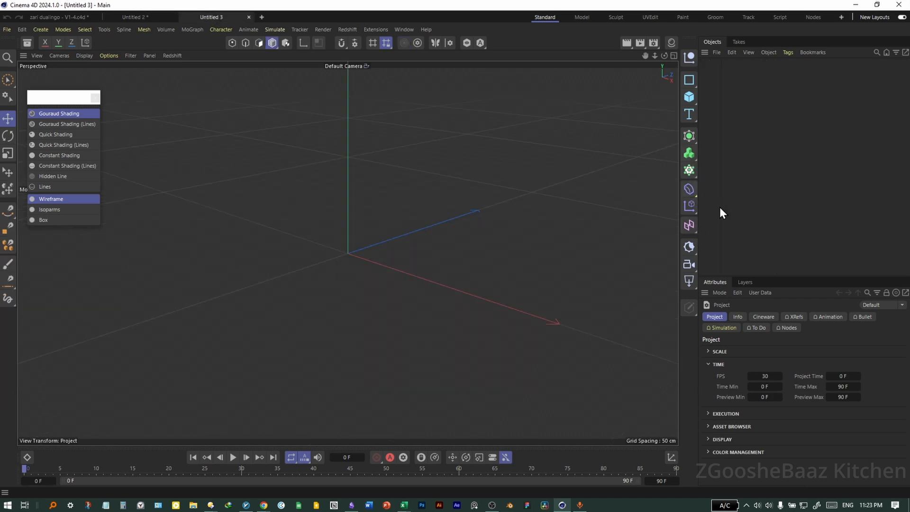
left_click(690, 169)
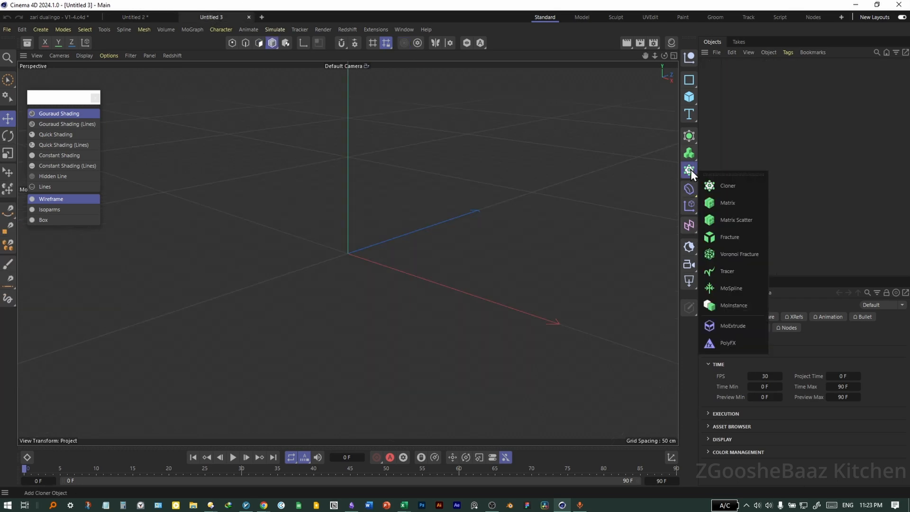
left_click(757, 290)
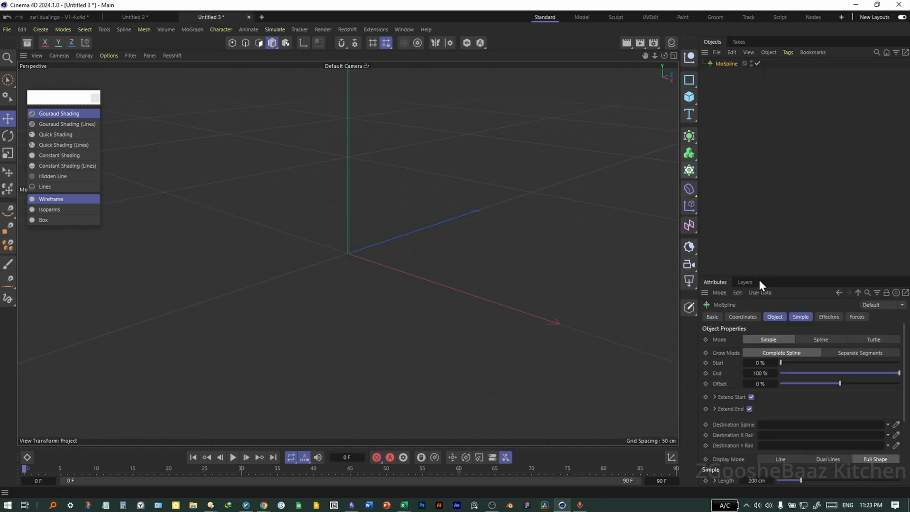
Step: Add a Circle spline and place it above the MoSpline inside a new Sweep object
left_click(690, 84)
left_click(791, 99)
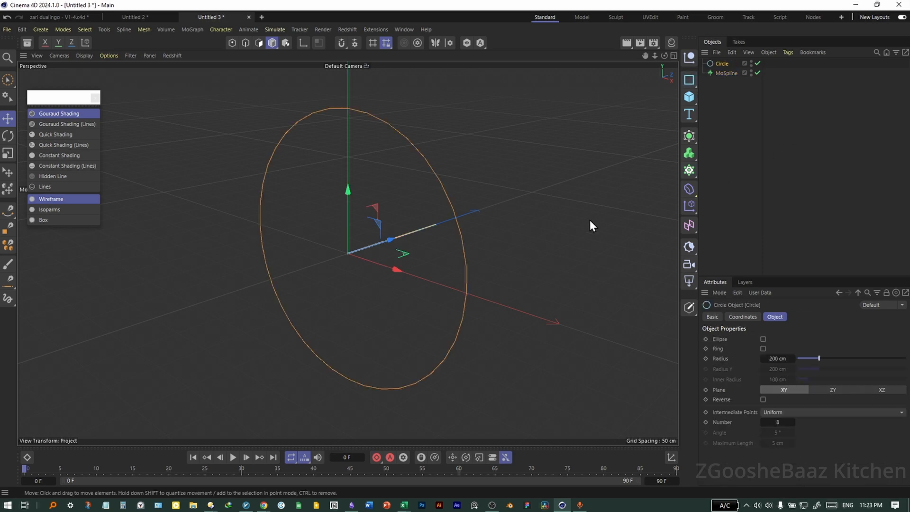
left_click(689, 136)
left_click(753, 175)
left_click_drag(722, 75, 720, 65)
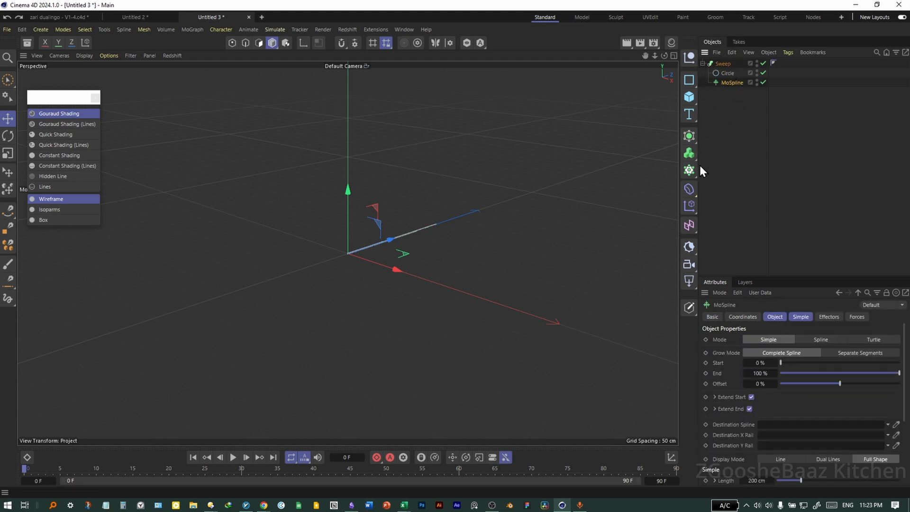
Step: Wrap the MoSpline in a Connect object inside the Sweep
left_click(688, 136)
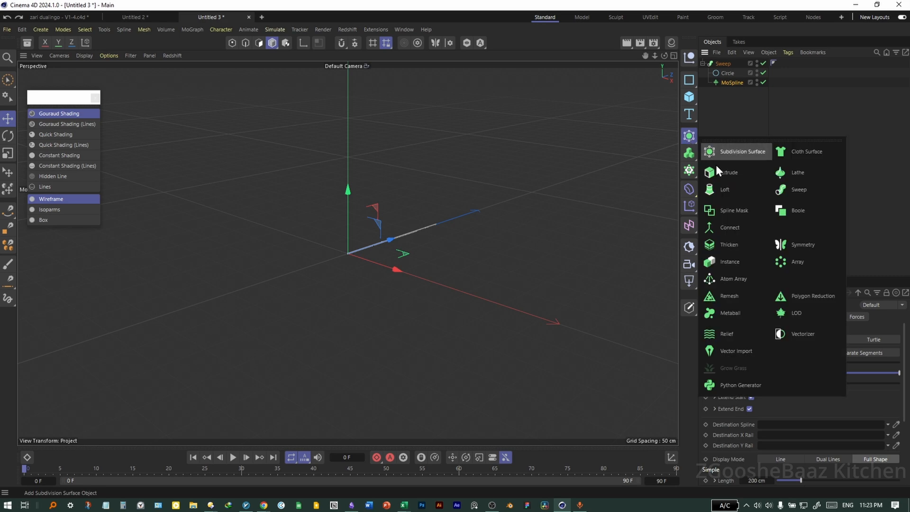
left_click(733, 226, "alt")
left_click(728, 74)
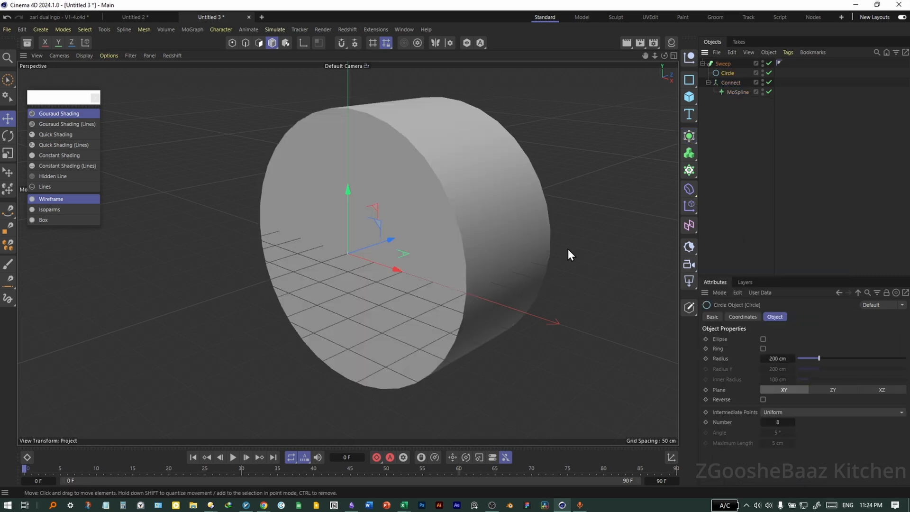
Step: Set the MoSpline's Angle P to -90° so that the sweep points straight down
left_click(737, 92)
left_click(801, 317)
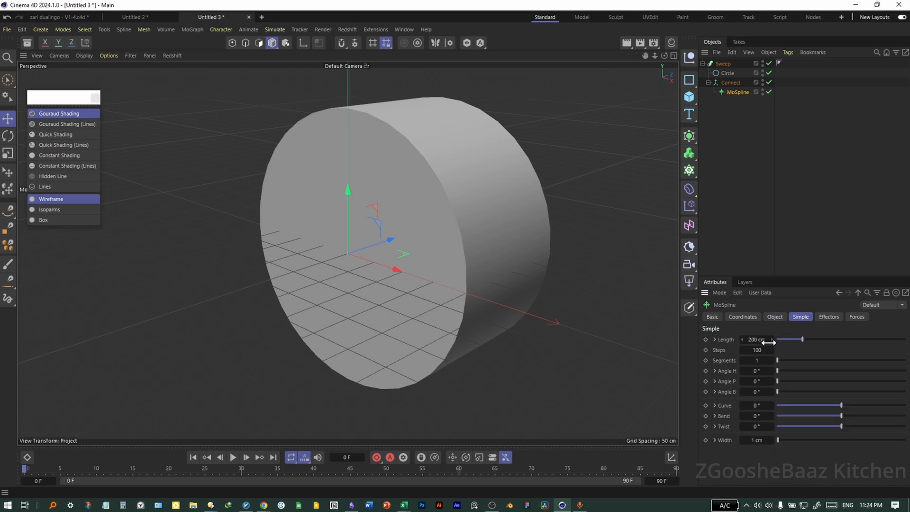
type("90")
key("Return")
key("ctrl+z")
type("-90")
key("Return")
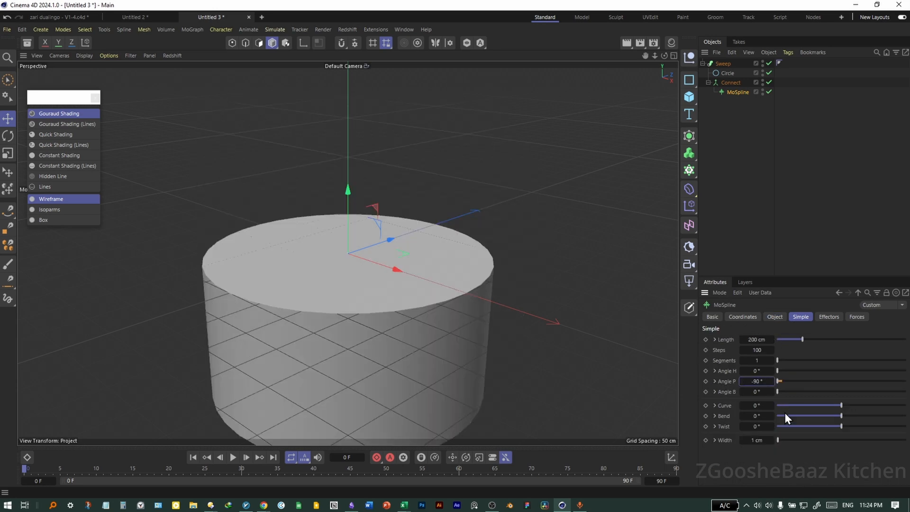
Step: Scale the Circle profile down to a radius of about 124 cm
middle_click_drag(511, 251, 529, 194, "alt")
middle_click_drag(530, 194, 532, 185, "alt")
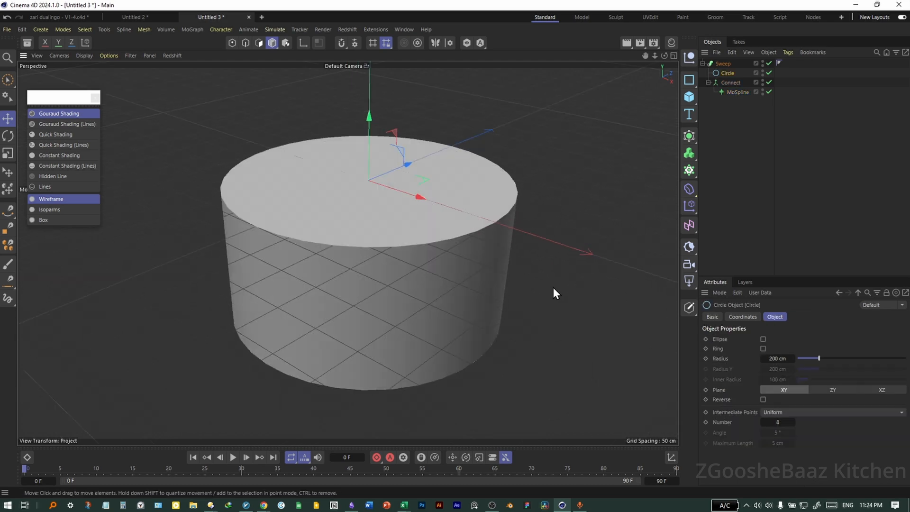
key("t")
left_click_drag(584, 191, 444, 234)
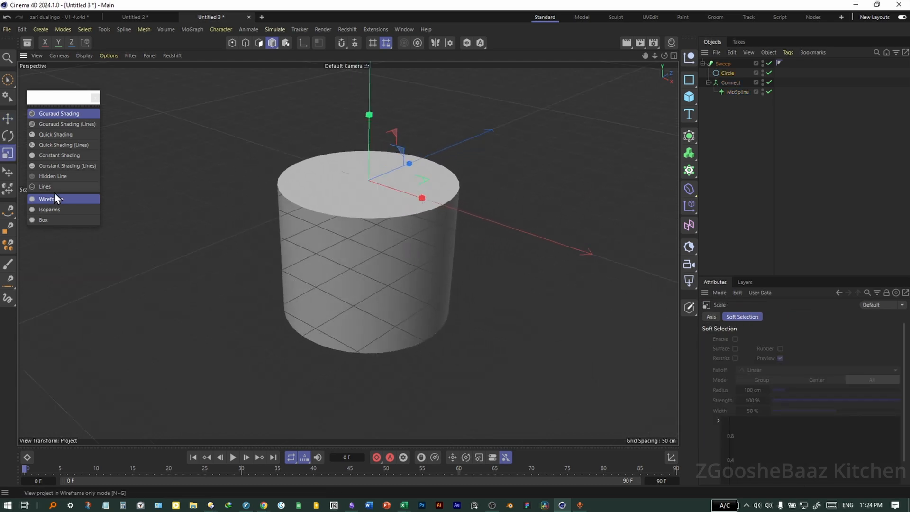
Step: Shape the Sweep's Scale curve to start at zero, peak at roughly 0.7 along the length and return to zero at the end
left_click(722, 63)
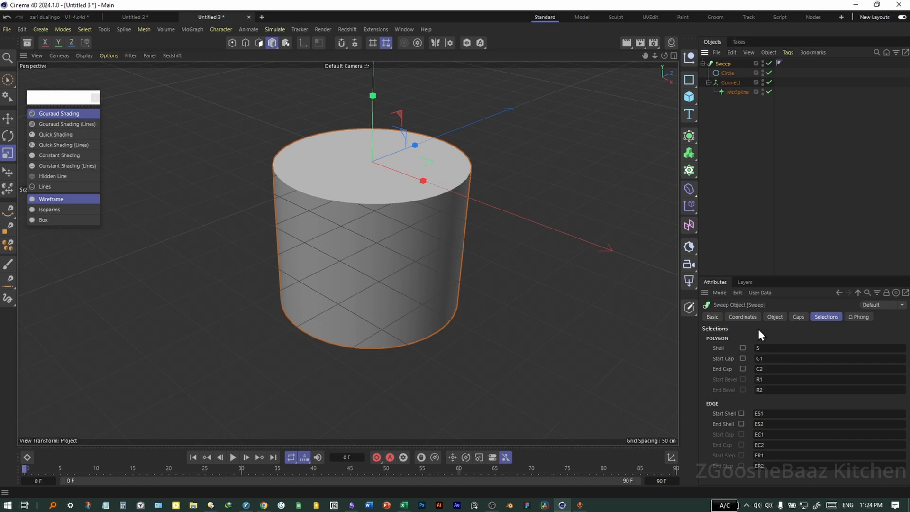
left_click(774, 316)
left_click(725, 473)
scroll(749, 432, "down", 4)
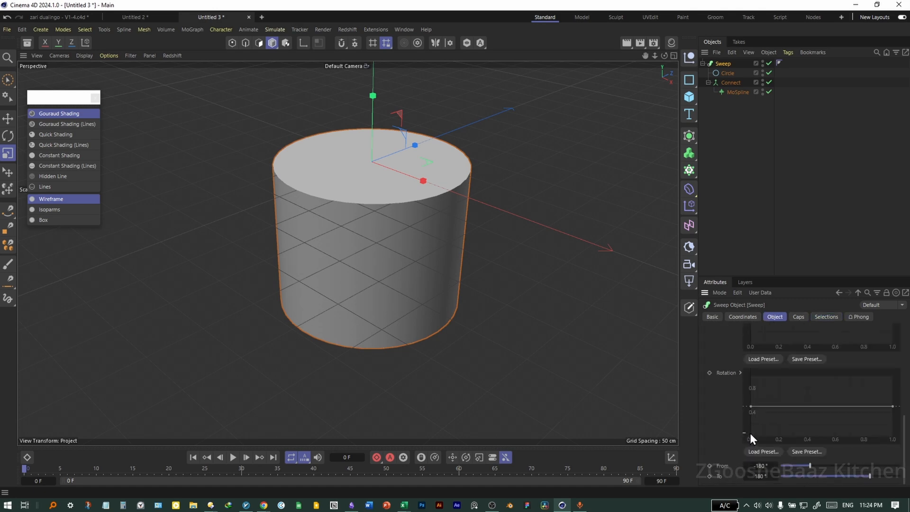
scroll(758, 417, "up", 1)
right_click(784, 382)
left_click(760, 370)
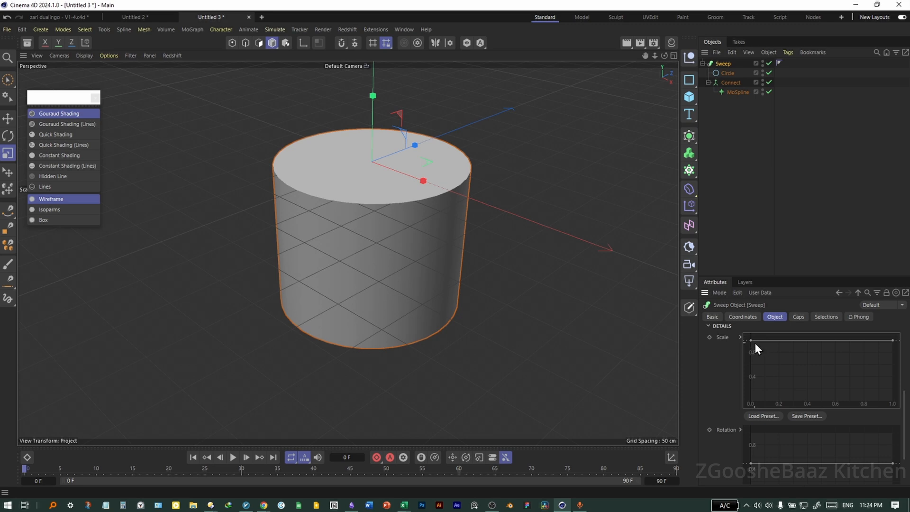
left_click_drag(751, 342, 739, 407)
left_click_drag(894, 342, 852, 344)
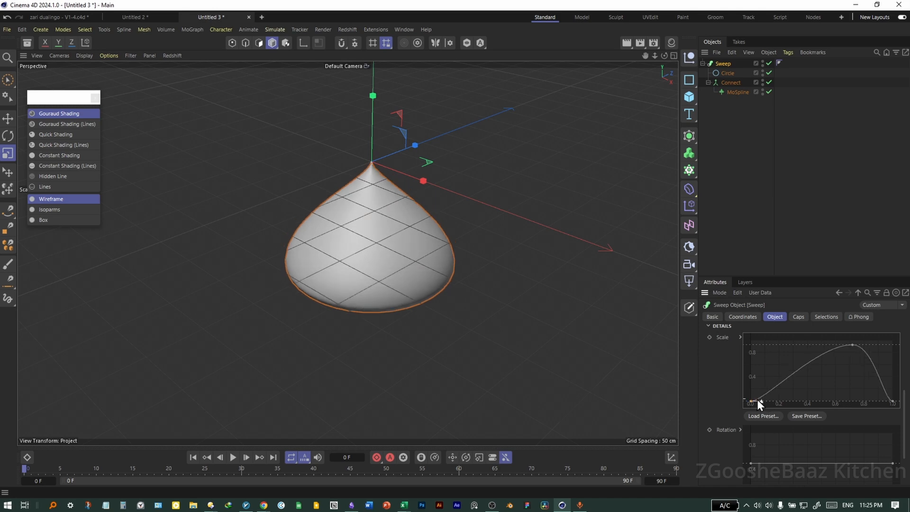
Step: Adjust the tangents at both ends of the Scale curve and lower its peak to about 0.75
left_click_drag(760, 402, 761, 399)
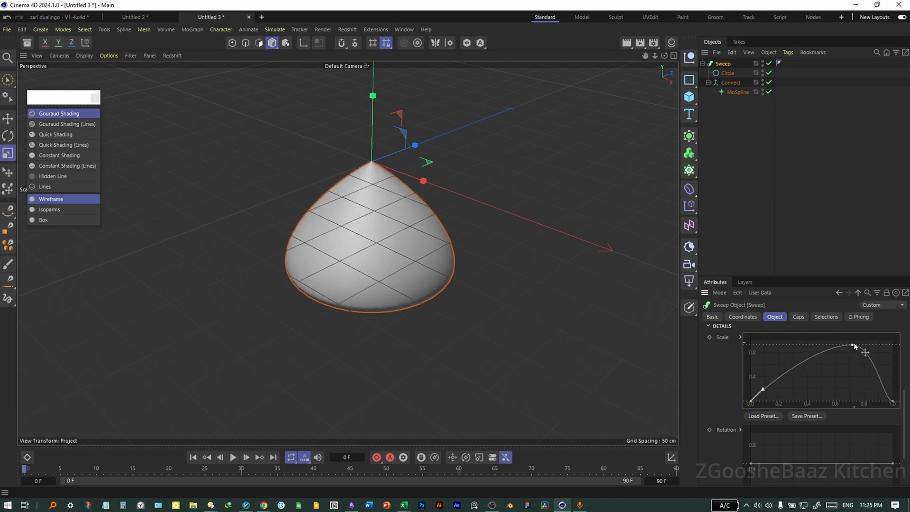
left_click(877, 404)
left_click_drag(886, 402, 895, 401)
mouse_move(850, 345)
left_mouse_down()
mouse_move(836, 346)
mouse_move(845, 348)
mouse_move(840, 374)
mouse_move(845, 357)
left_mouse_up()
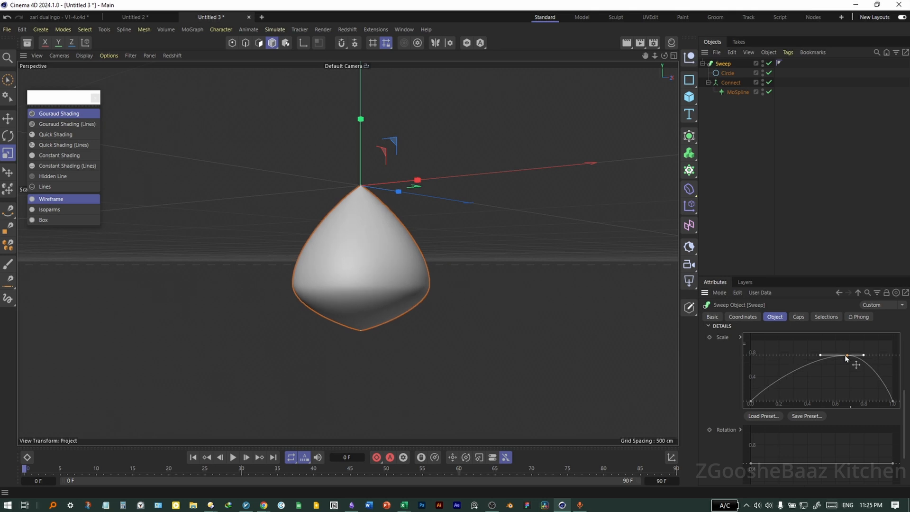
left_click_drag(331, 277, 332, 288, "alt")
mouse_move(863, 355)
left_mouse_down()
mouse_move(856, 349)
mouse_move(856, 368)
left_mouse_up()
key("ctrl+z")
Step: Set the viewport display to Quick Shading (Lines) and the MoSpline's Steps to 20
key("n")
key("d")
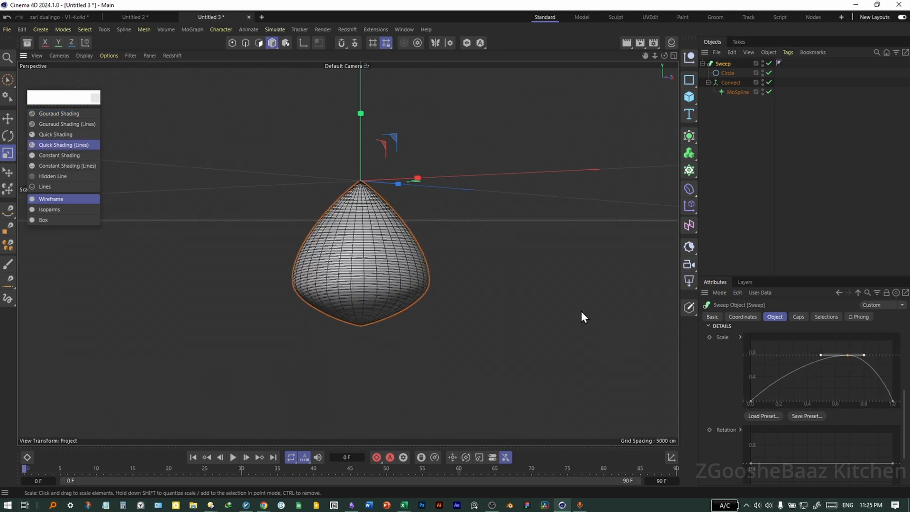
left_click(741, 92)
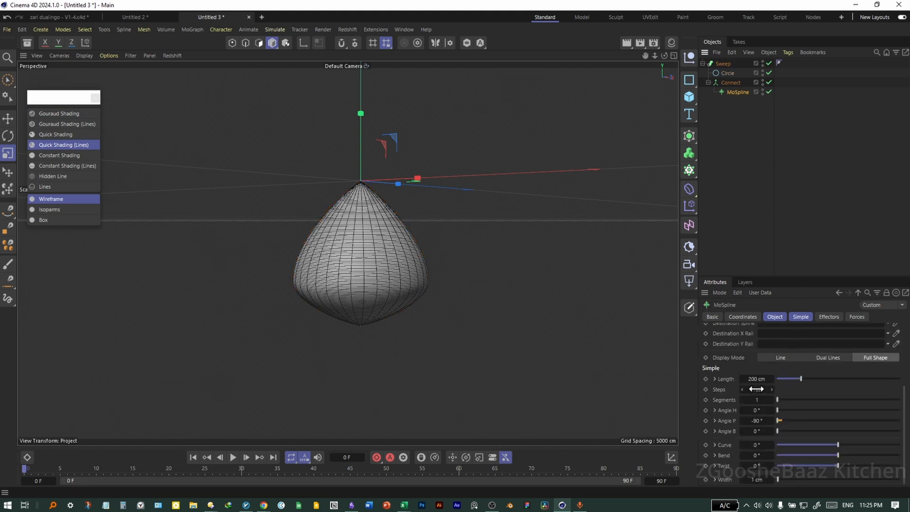
scroll(780, 349, "up", 4)
left_click(800, 317)
double_click(763, 350)
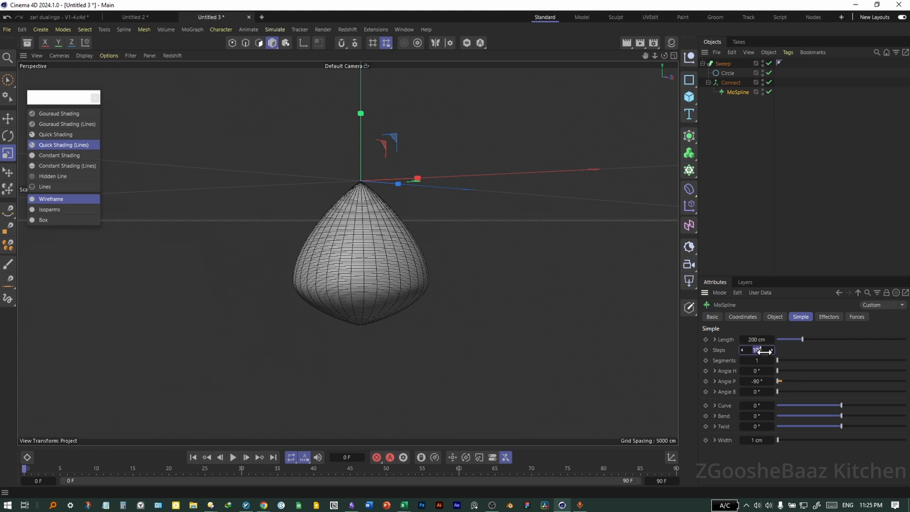
type("20")
key("Return")
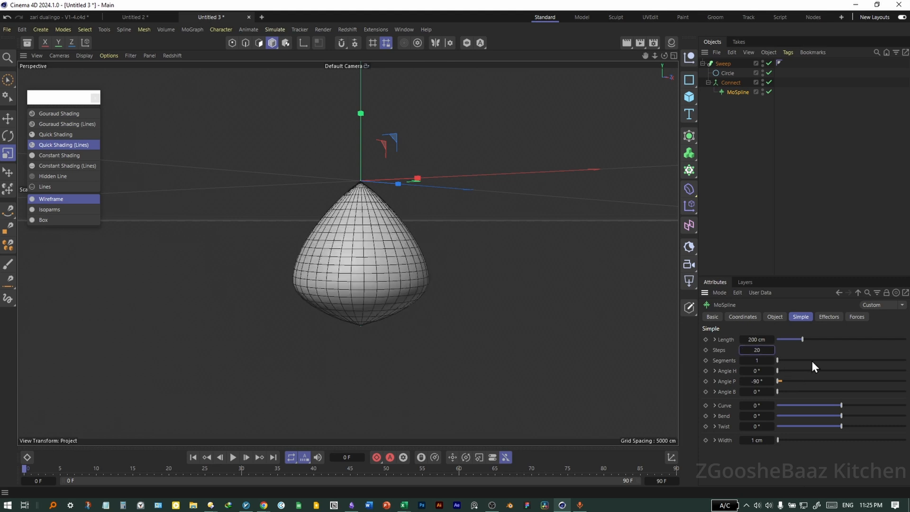
Step: Set the MoSpline's Steps to 10 and lower them further to about 6, and deselect the object
double_click(742, 351)
type("10")
key("Return")
left_click_drag(759, 351, 749, 351)
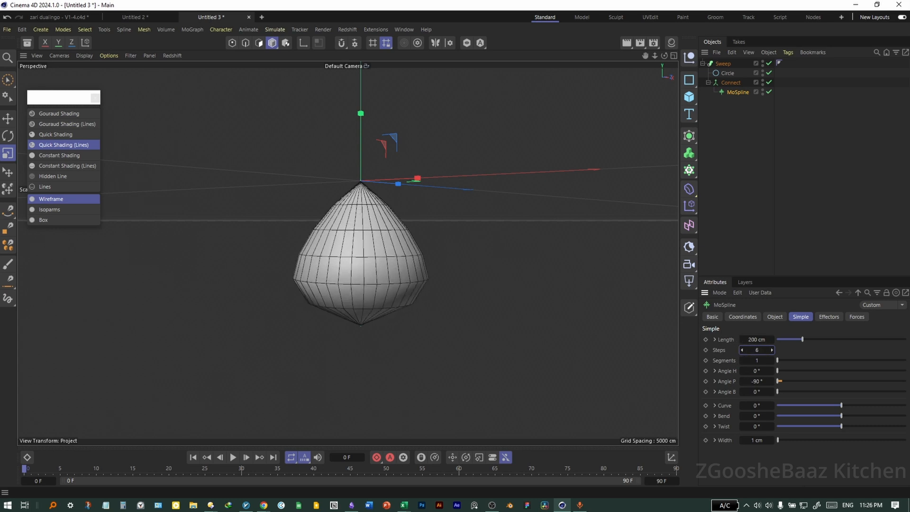
left_click(793, 184)
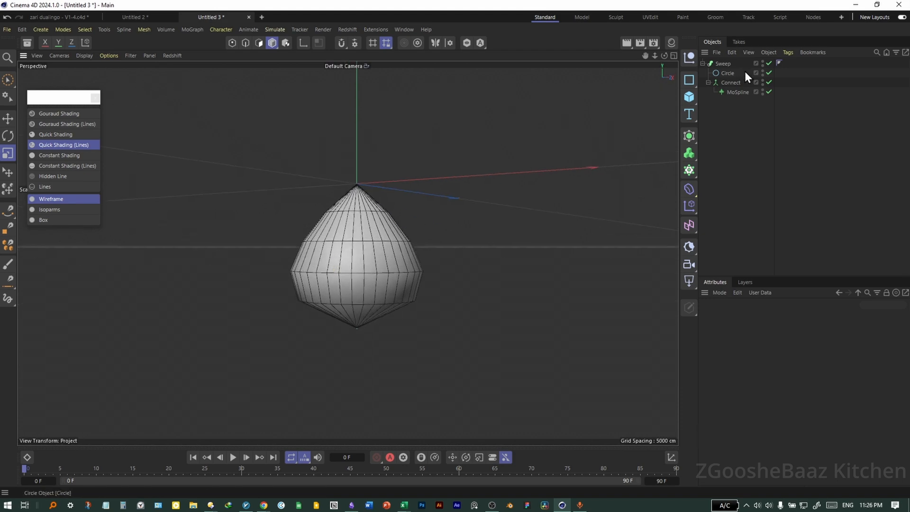
Step: Set the Circle's intermediate points Number to 4 and fine-tune it for a coarser mesh around the drop shape
left_click(728, 73)
left_click(787, 422)
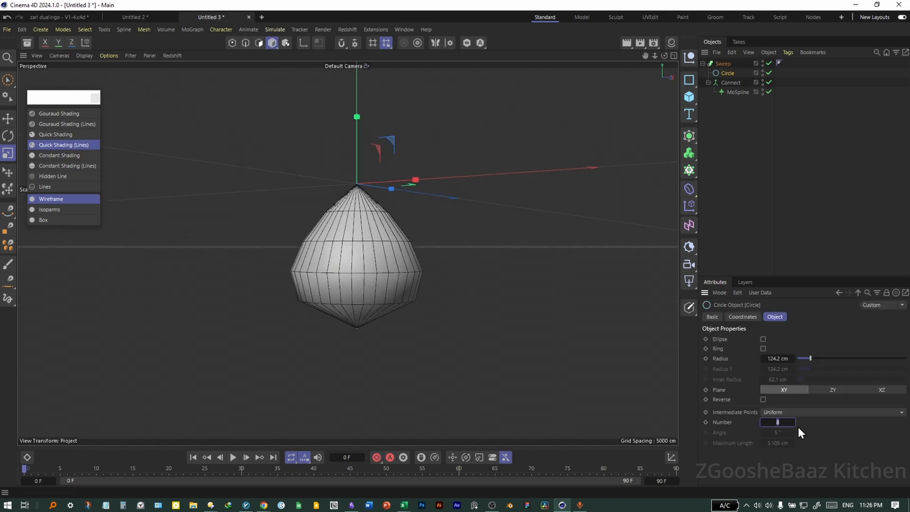
type("4")
key("Return")
left_click_drag(784, 422, 791, 425)
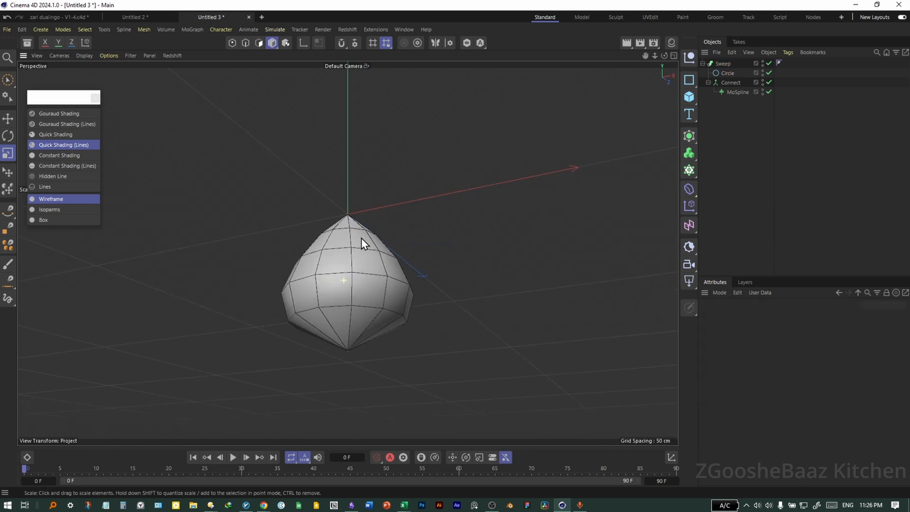
Step: Wrap the Sweep in a Subdivision Surface to smooth the drop shape
left_click(361, 242)
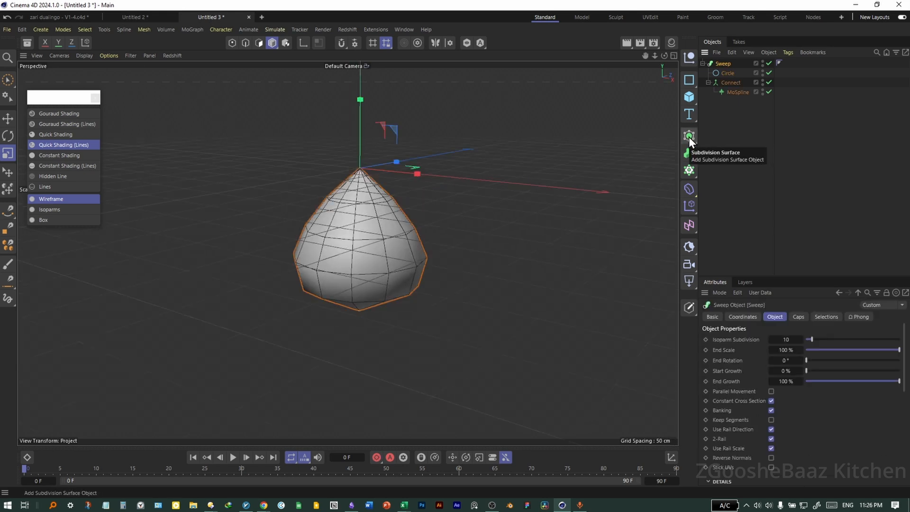
left_click(689, 137)
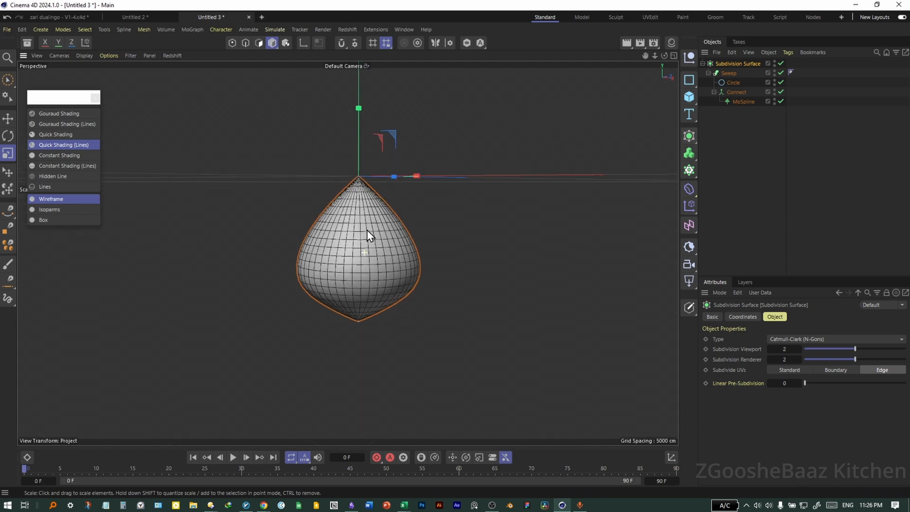
Step: Turn off the Subdivision Surface and wrap the Sweep in a Remesh generator
scroll(350, 311, "up", 5)
scroll(351, 311, "up", 2)
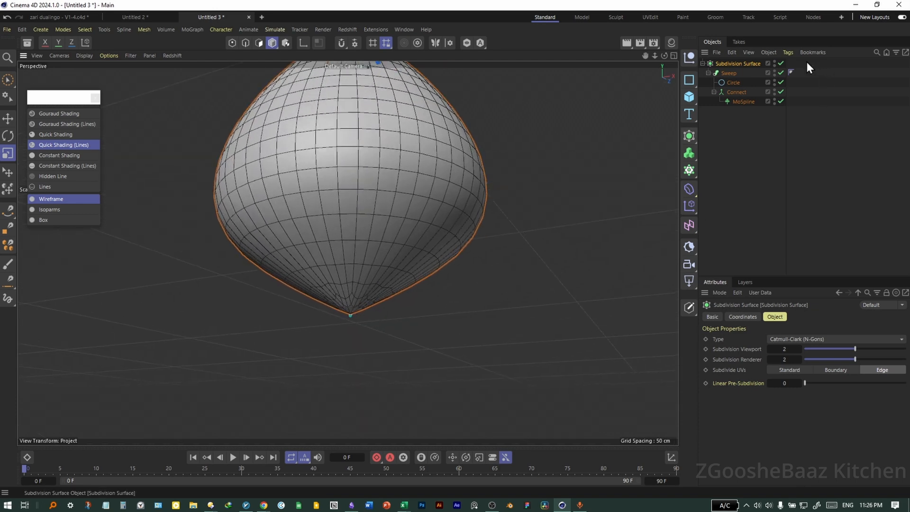
left_click(781, 63)
left_click(729, 73)
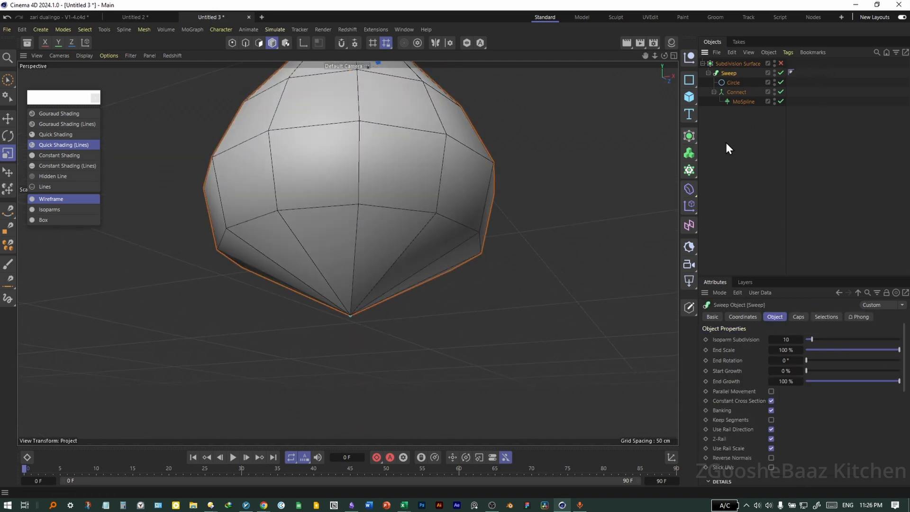
left_click(689, 137)
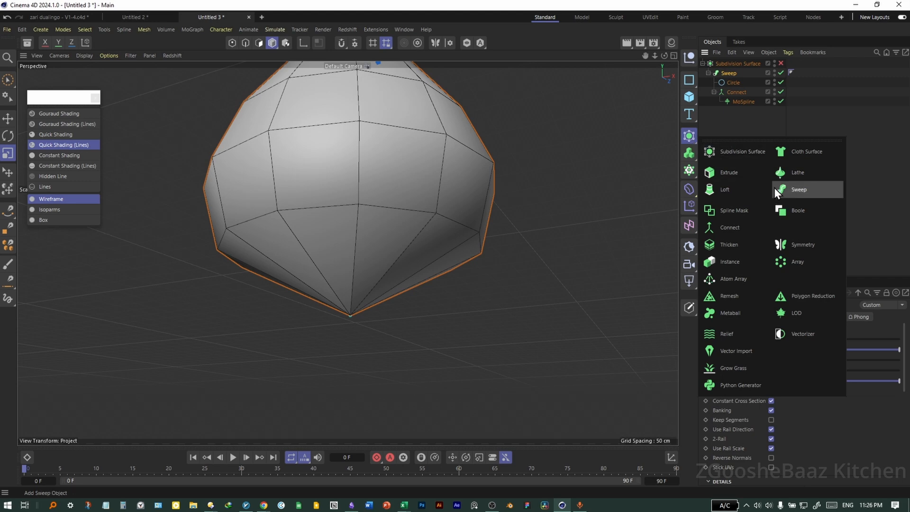
left_click(729, 296)
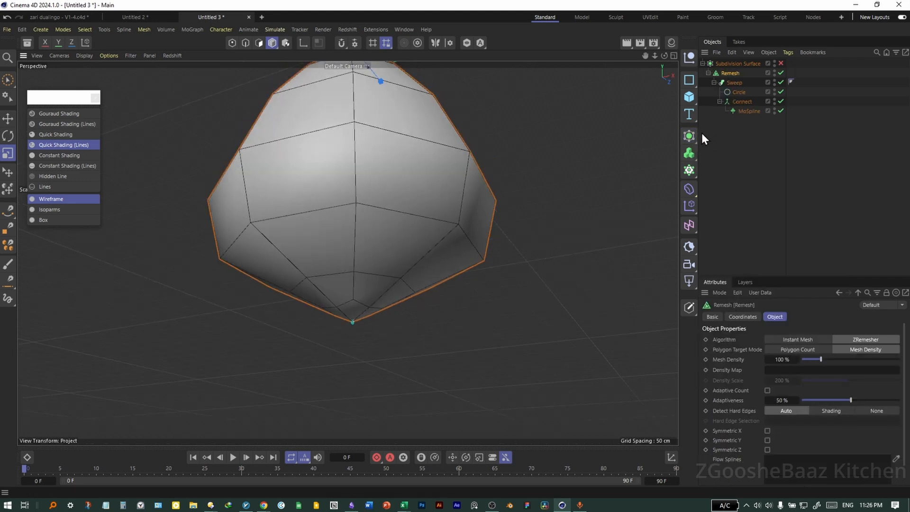
left_click(692, 137)
left_click(714, 82)
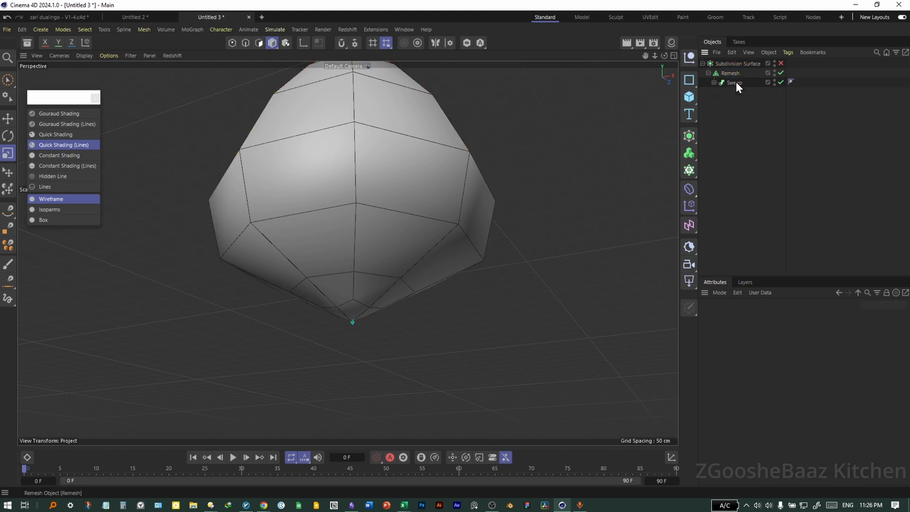
left_click(734, 83)
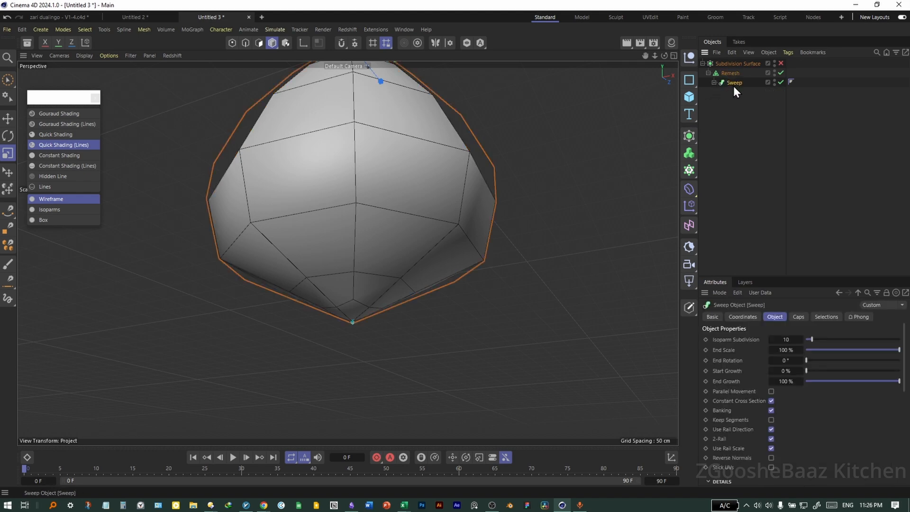
left_click(688, 137)
left_click(686, 189)
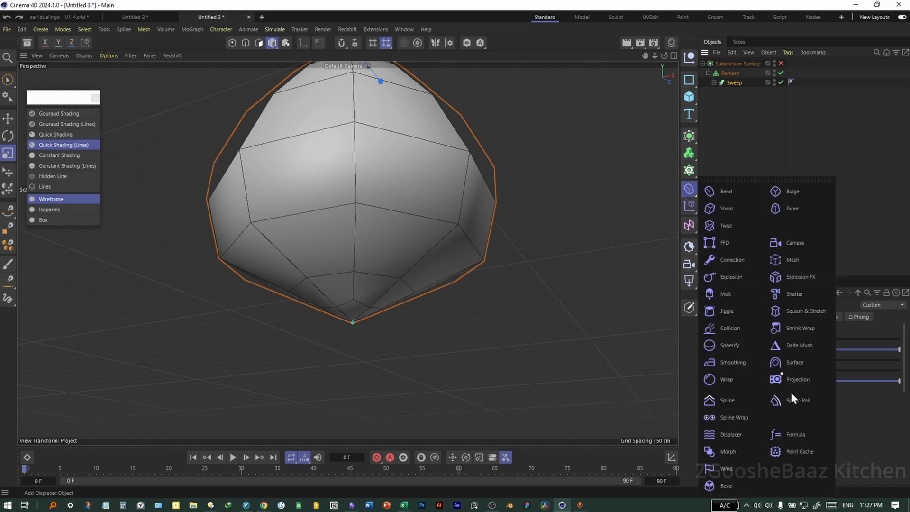
left_click(729, 345)
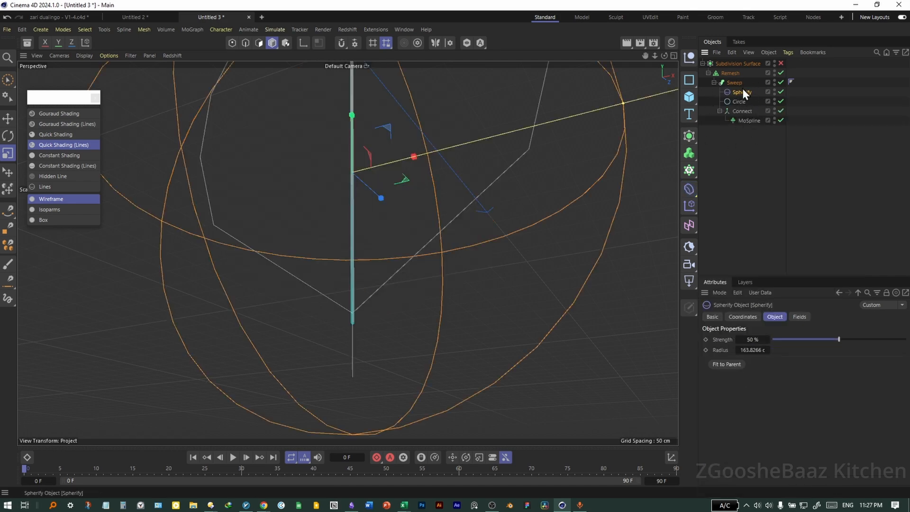
key("Delete")
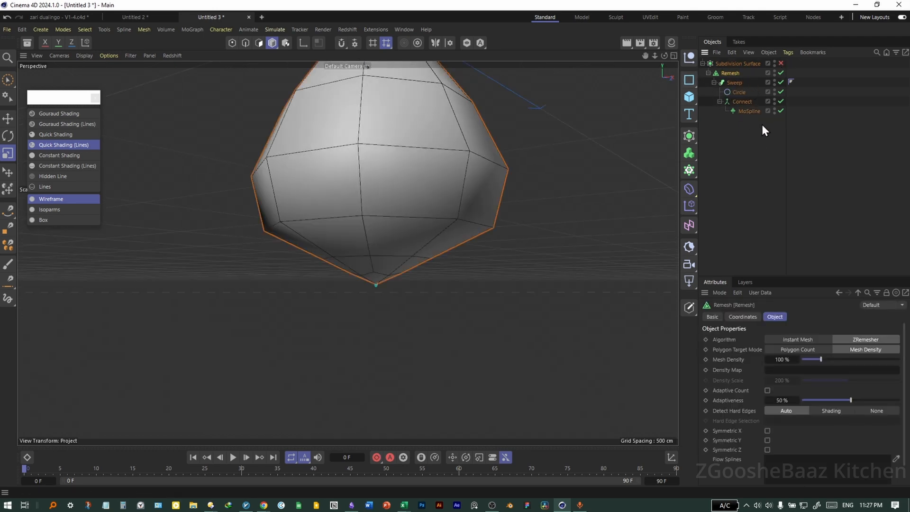
Step: Group the Remesh in a Null and add a Smoothing deformer with 2 iterations and 34% stiffness
key("alt+g")
left_click(689, 136)
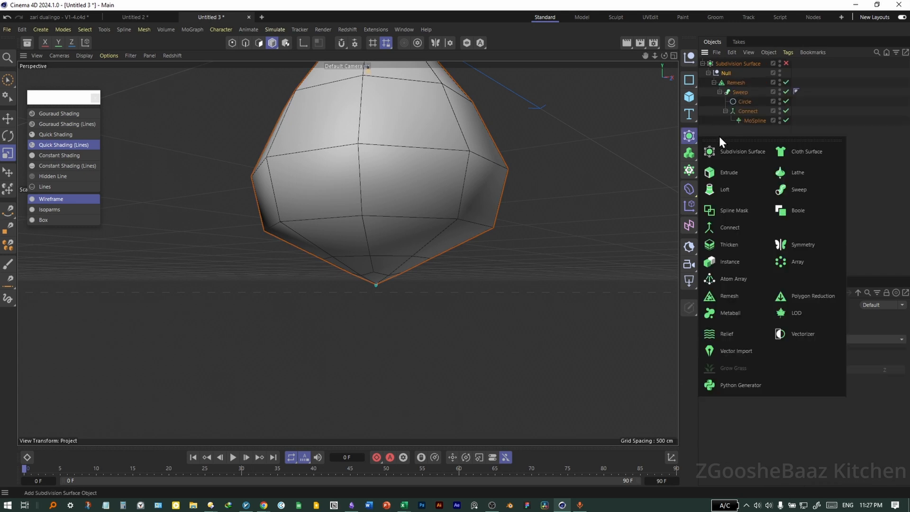
left_click_drag(830, 394, 775, 383)
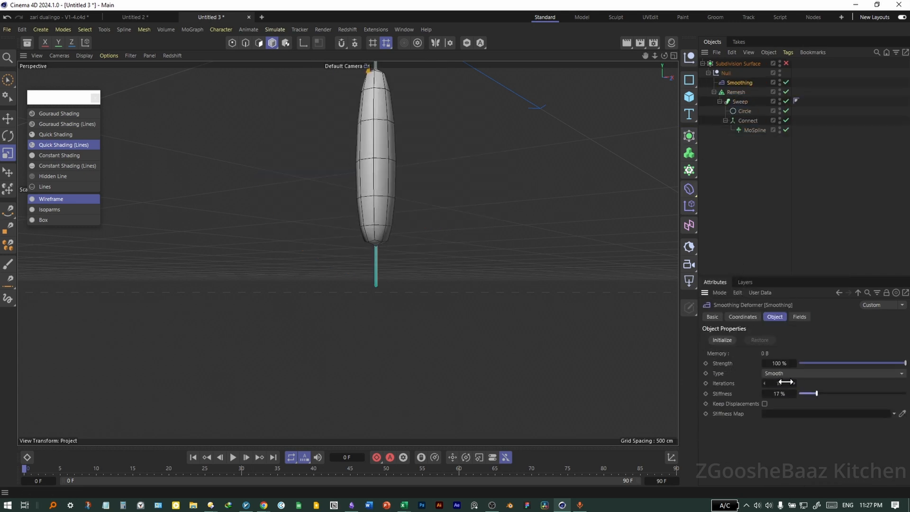
left_click_drag(817, 393, 835, 400)
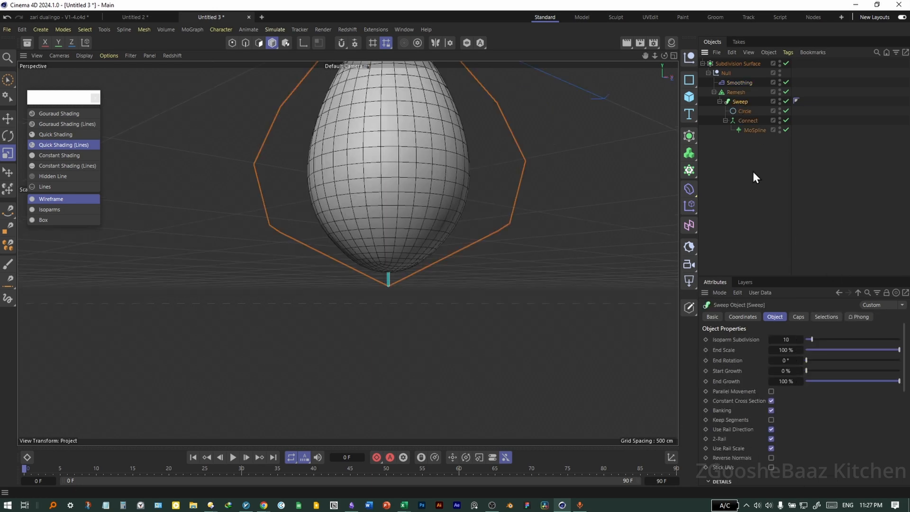
Step: Raise the peak of the Sweep's Scale curve to its maximum and compare the drop with Smoothing off and on
left_click(738, 92)
left_click(739, 102)
scroll(773, 403, "down", 4)
scroll(775, 403, "up", 2)
left_click_drag(846, 409, 846, 397)
left_click_drag(444, 183, 470, 194, "alt")
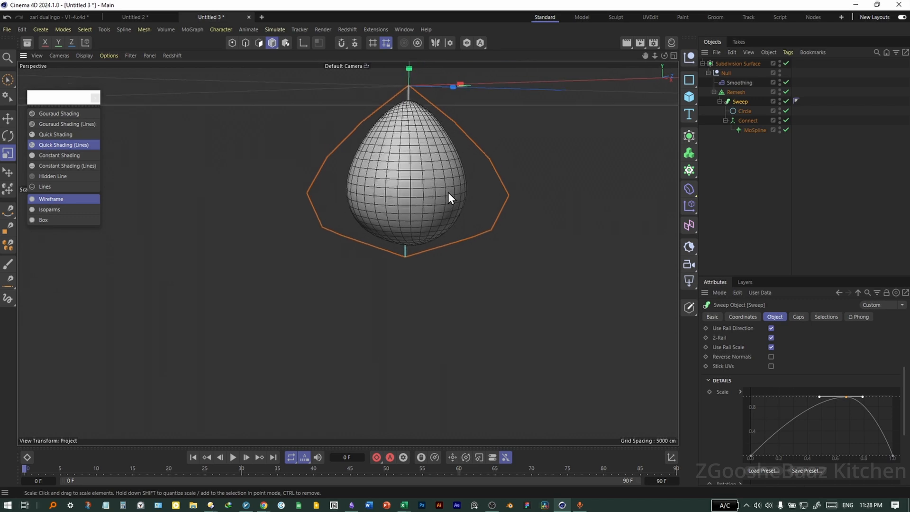
left_click(786, 82)
left_click(787, 83)
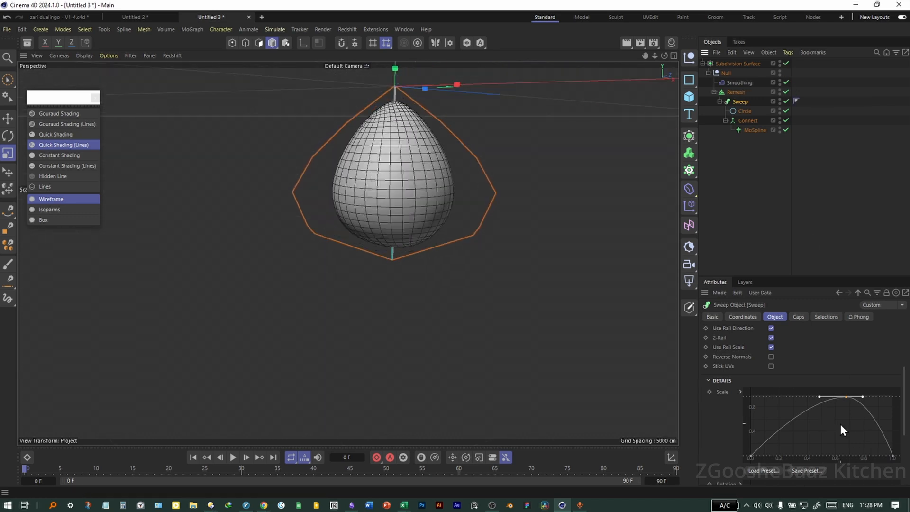
Step: Group the Sweep in a Null under the Remesh and move the Smoothing deformer into that Null
left_click(719, 101)
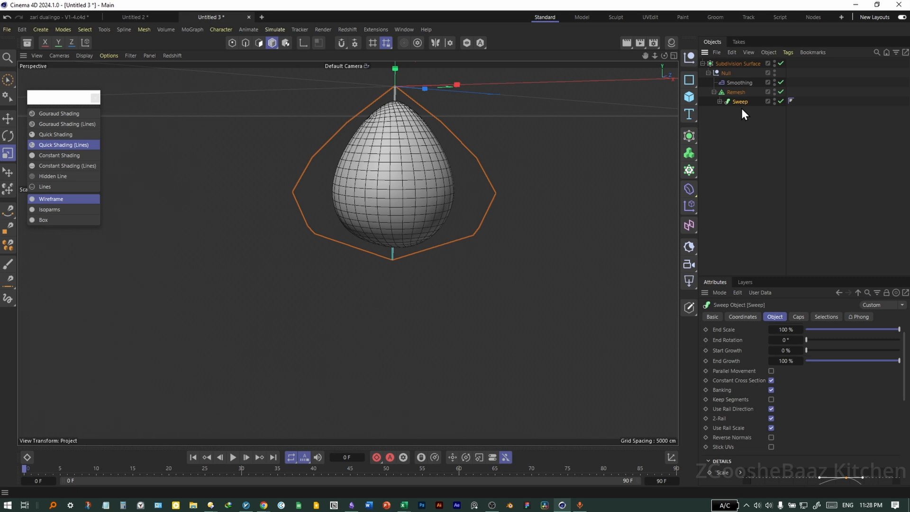
key("alt+g")
key("ctrl+z")
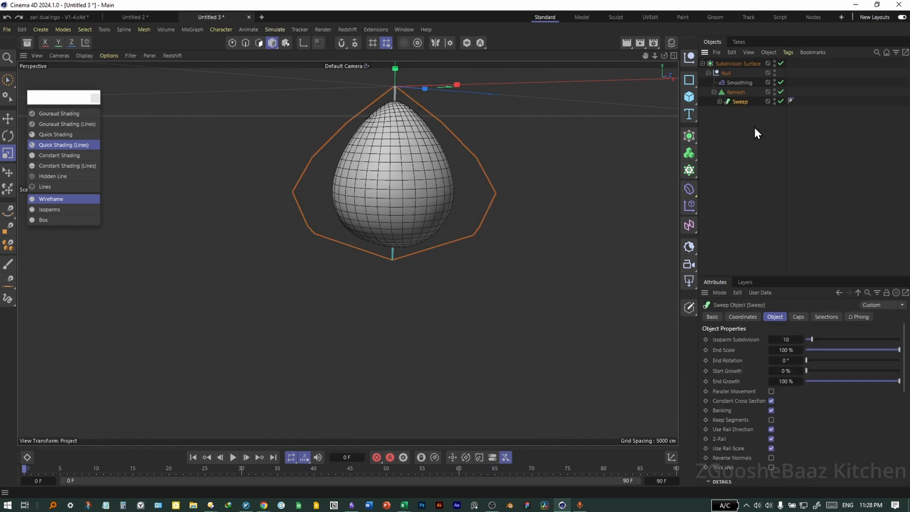
key("alt+g")
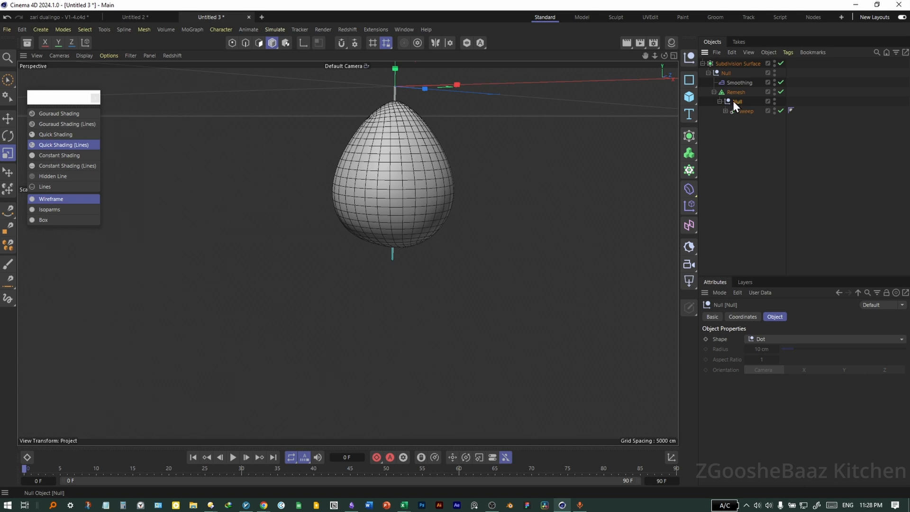
left_click_drag(739, 83, 746, 108)
Step: Examine the drop with its Subdivision Surface, Remesh and Smoothing toggled, and review the Circle, MoSpline and Sweep settings
key("q")
left_click_drag(360, 175, 439, 206, "alt")
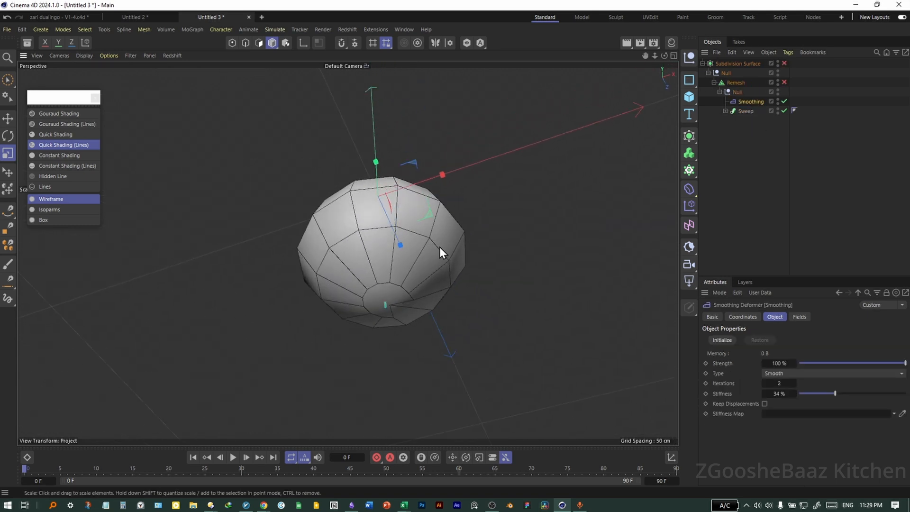
scroll(439, 206, "up", 4)
left_click(744, 111)
left_click(726, 111)
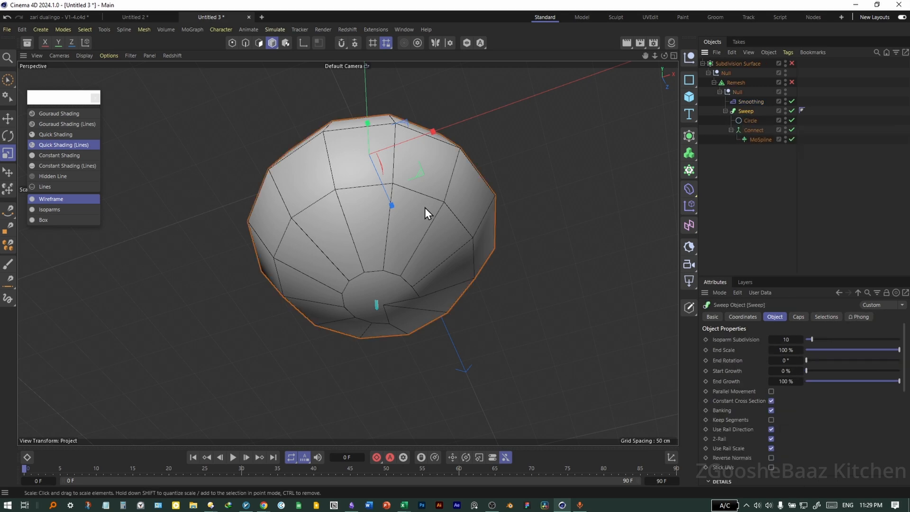
left_click_drag(540, 173, 582, 167, "alt")
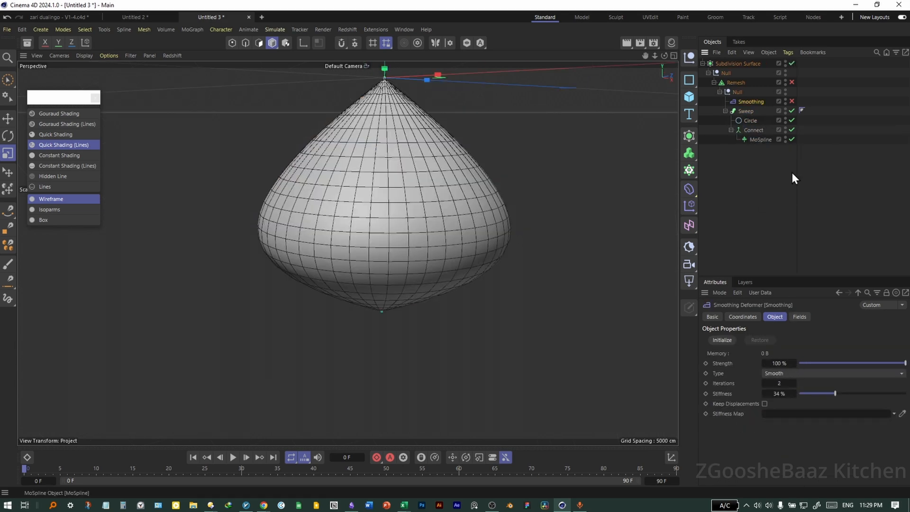
left_click(791, 101)
left_click(750, 120)
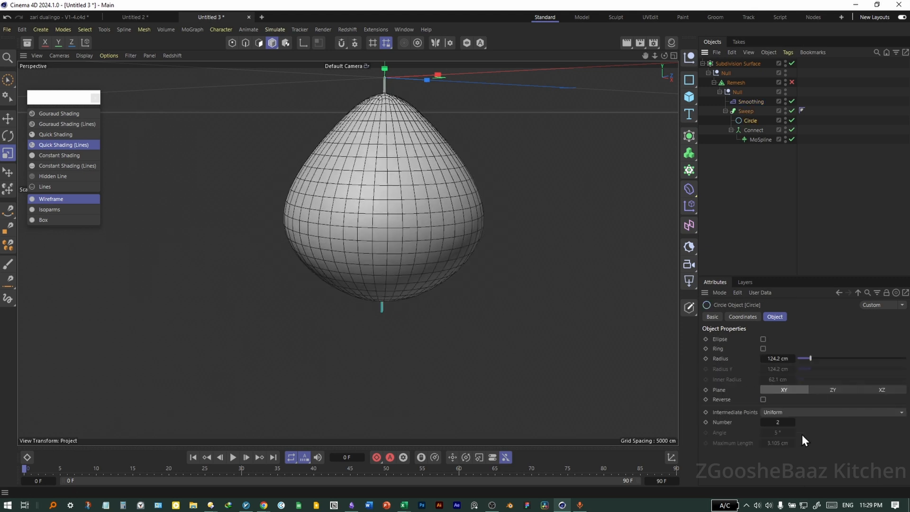
left_click(758, 138)
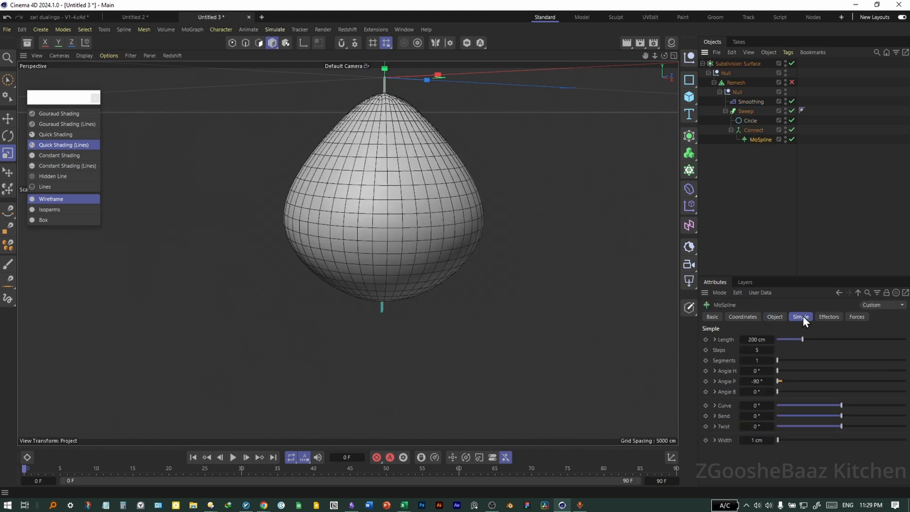
left_click(746, 110)
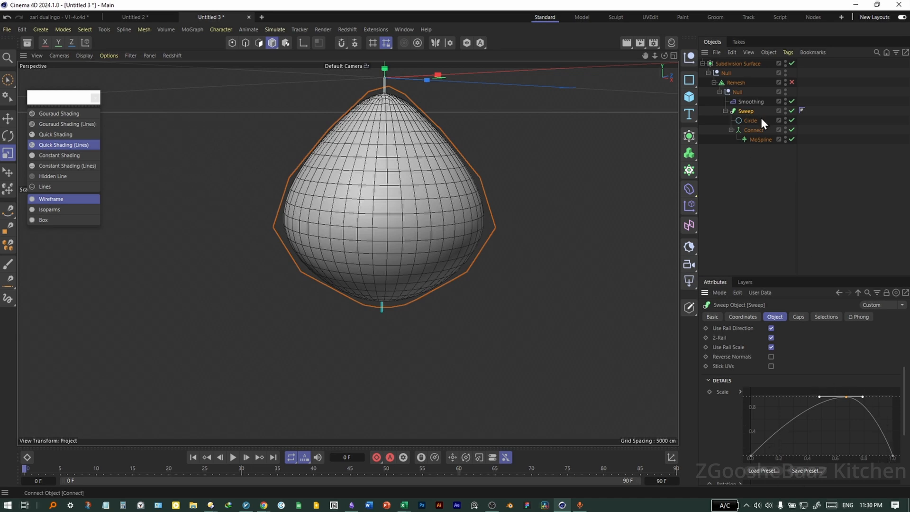
Step: Enable Symmetric X and Symmetric Z on the Remesh and turn the Remesh back on
left_click(736, 82)
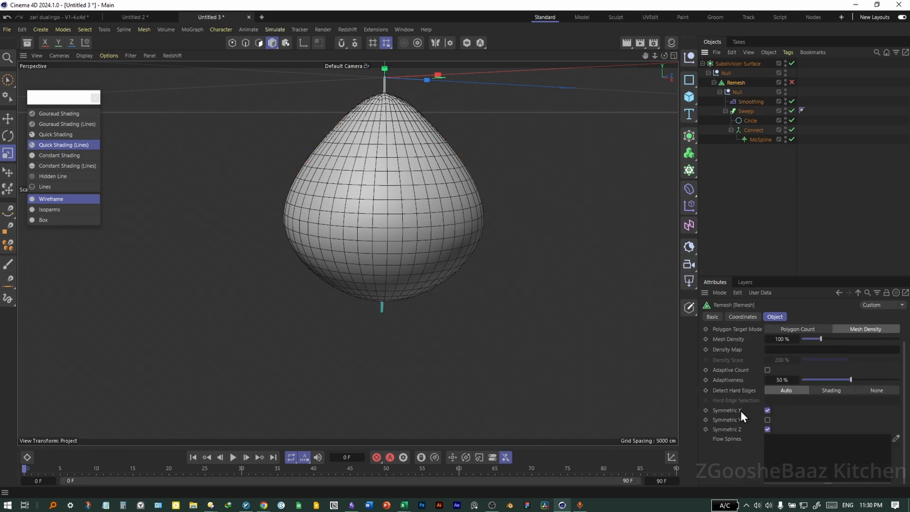
left_click_drag(424, 266, 418, 306, "alt")
left_click(791, 82)
left_click_drag(416, 241, 427, 280, "alt")
Step: Toggle the workplane's display in the viewport filters
left_click(144, 56)
mouse_move(137, 56)
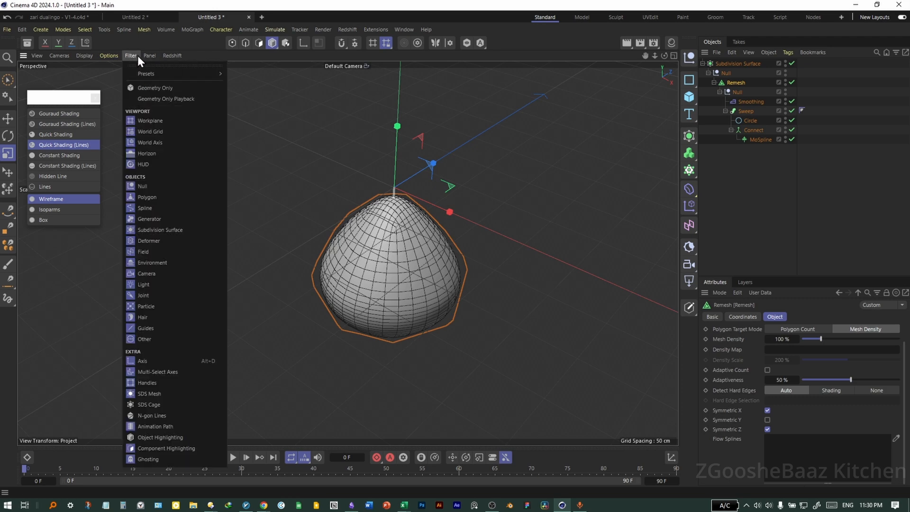
left_click(166, 121)
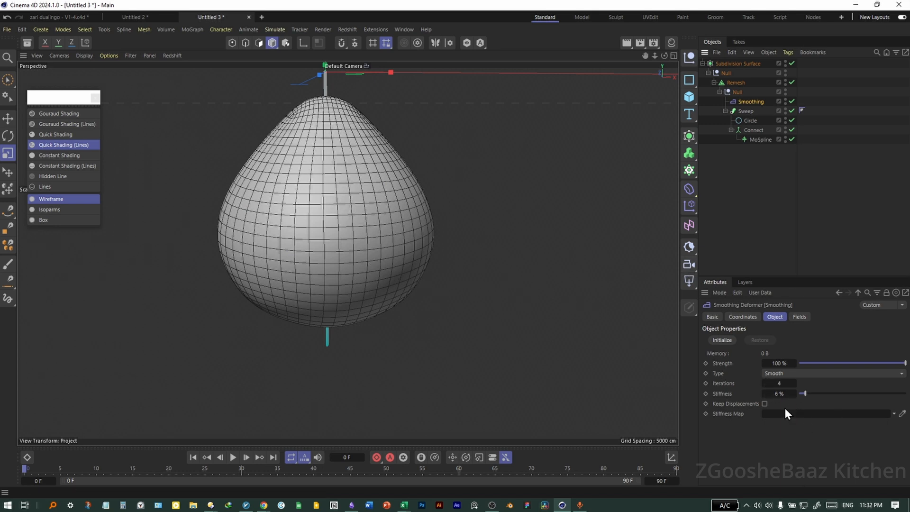
Step: Review the Sweep's Scale curve and the settings of the Circle, Connect and MoSpline that build the drop
left_click(745, 111)
scroll(734, 424, "down", 5)
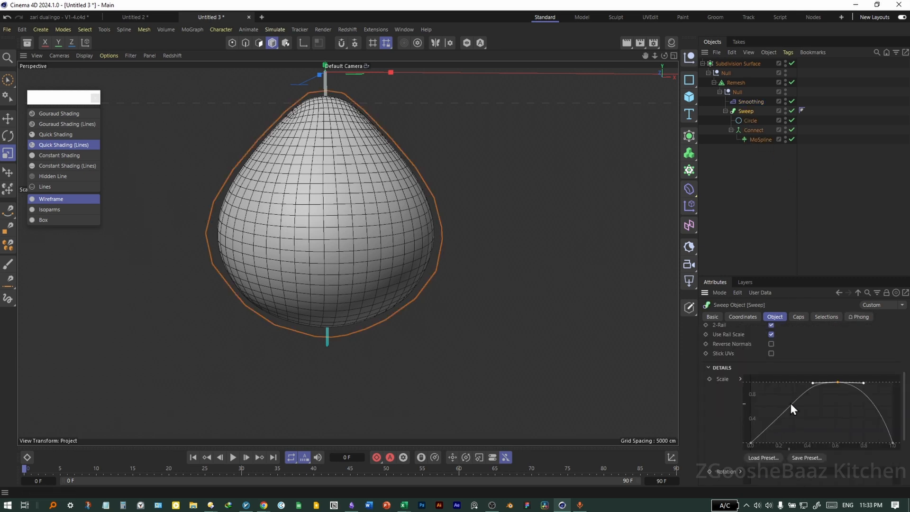
left_click(749, 120)
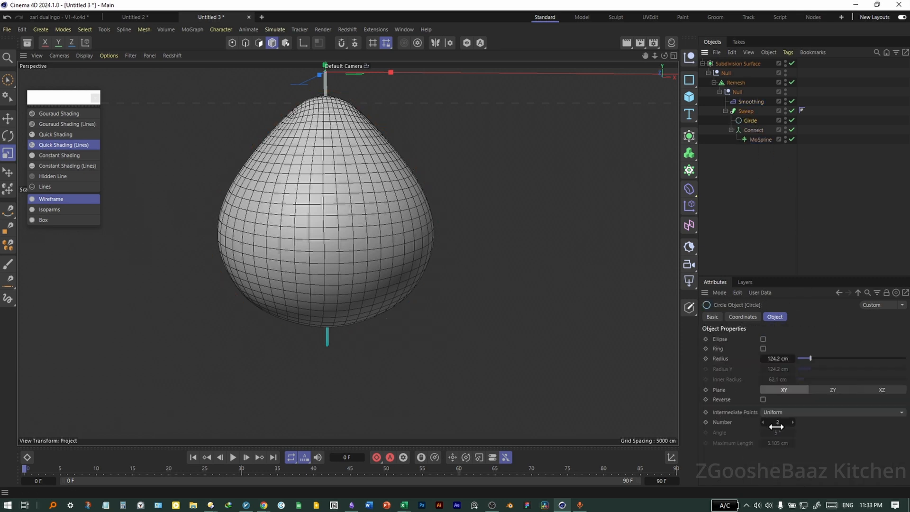
left_click(752, 130)
left_click(758, 140)
left_click(801, 316)
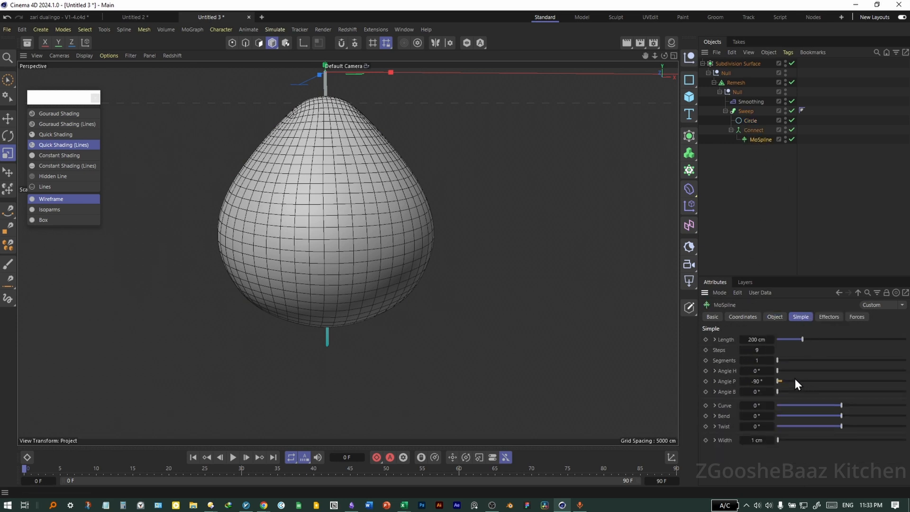
left_click(757, 260)
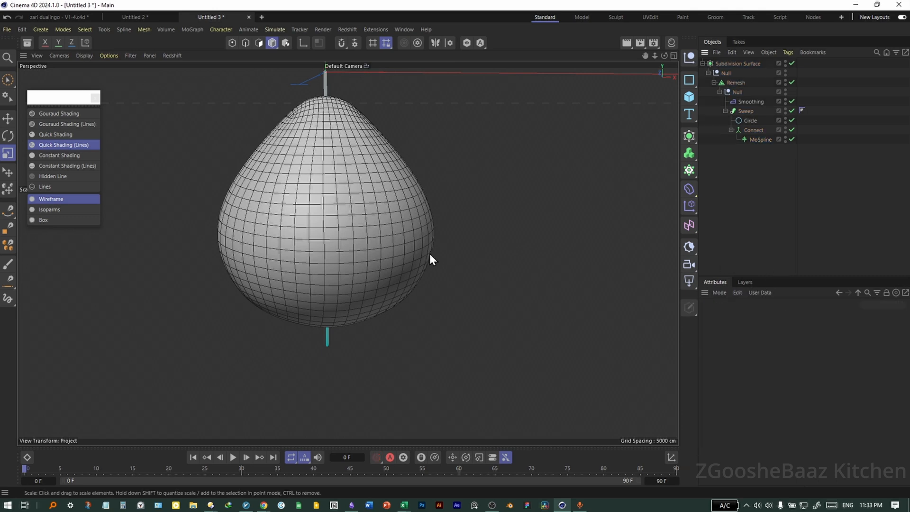
Step: Copy the drop's Subdivision Surface hierarchy into the Untitled 2 project containing the head and scarf
left_click(353, 197)
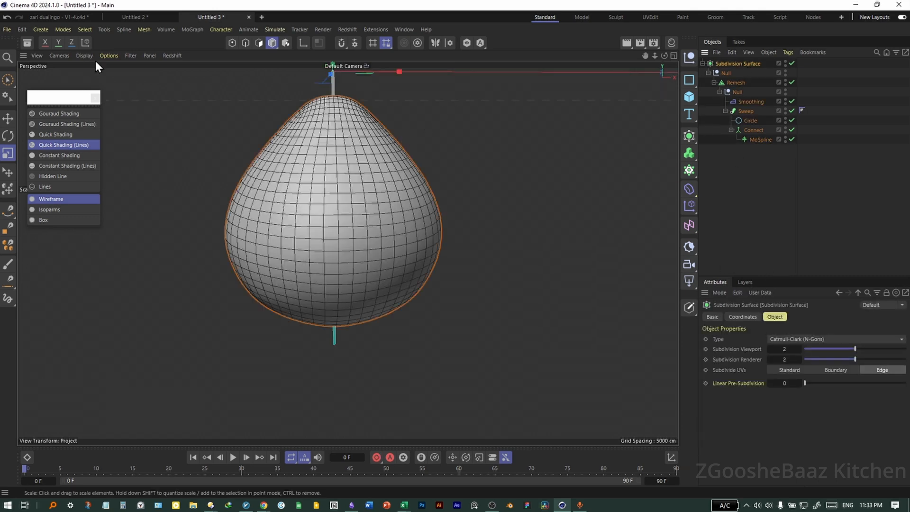
left_click(140, 17)
left_click_drag(365, 350, 405, 266, "alt")
left_click(703, 64)
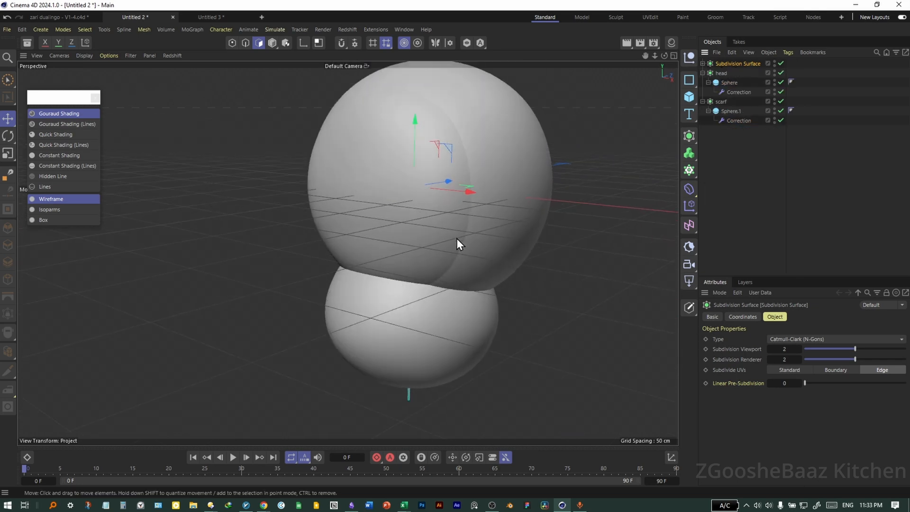
key("t")
left_click_drag(539, 261, 368, 265)
key("e")
left_click_drag(445, 184, 360, 216)
scroll(335, 239, "up", 2)
key("ctrl+z")
key("ctrl+z")
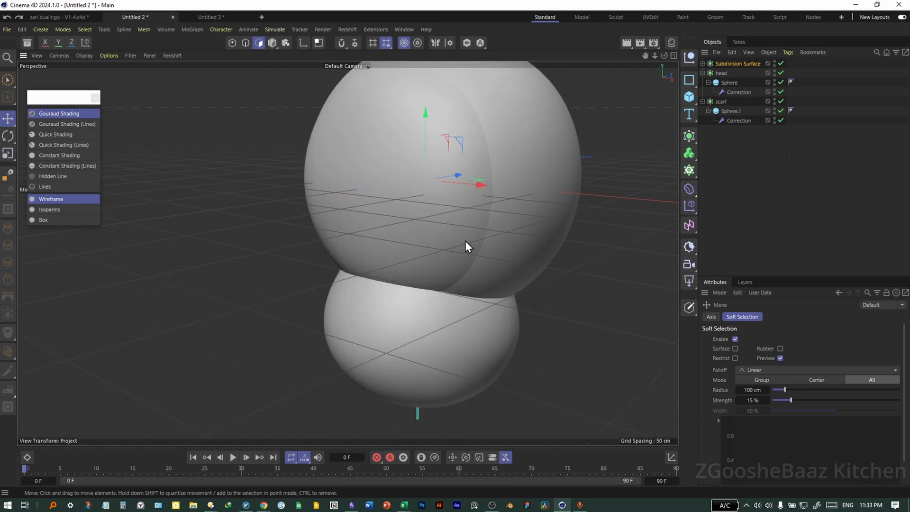
Step: Move the drop shape out beside the lower part of the head and scale it down to a small scarf piece
left_click_drag(459, 174, 347, 213)
scroll(361, 251, "down", 3)
key("t")
left_click_drag(456, 251, 288, 281)
key("e")
scroll(322, 227, "up", 5)
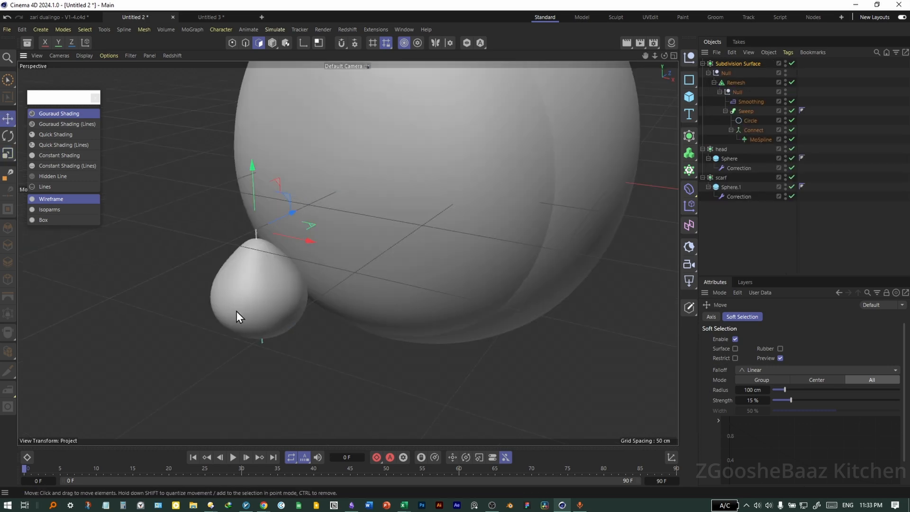
key("t")
left_click_drag(294, 318, 424, 305)
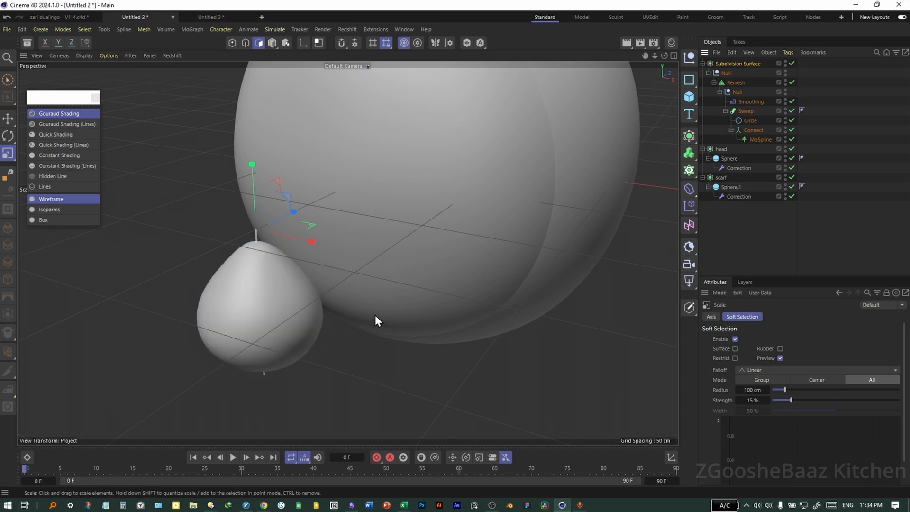
Step: Move the drop onto the middle of the face as a nose and place the character reference image beside the model
key("e")
left_click_drag(434, 233, 346, 257)
left_click_drag(515, 162, 79, 196)
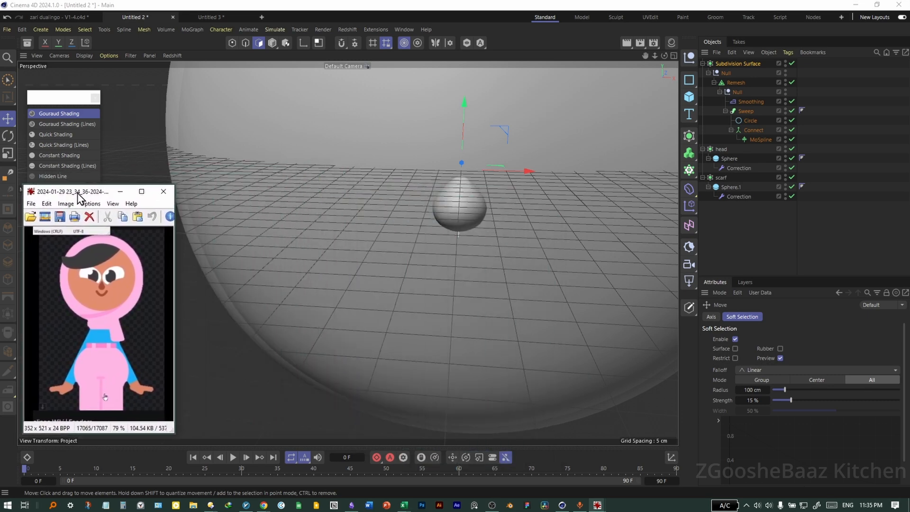
left_click(463, 250)
key("ctrl+z")
Step: Hide the workplane through the viewport filters
left_click(165, 56)
mouse_move(131, 55)
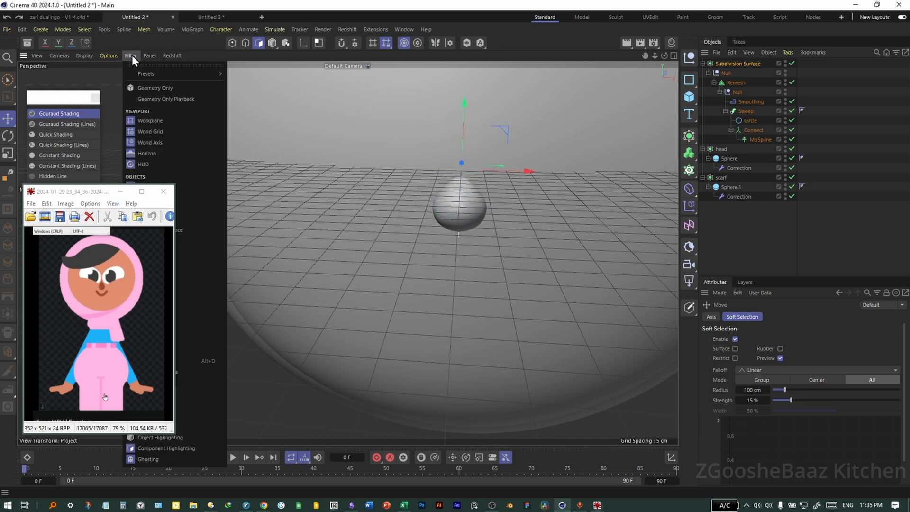
left_click(188, 122)
left_click_drag(419, 274, 396, 188, "alt")
left_click_drag(533, 204, 428, 311, "alt")
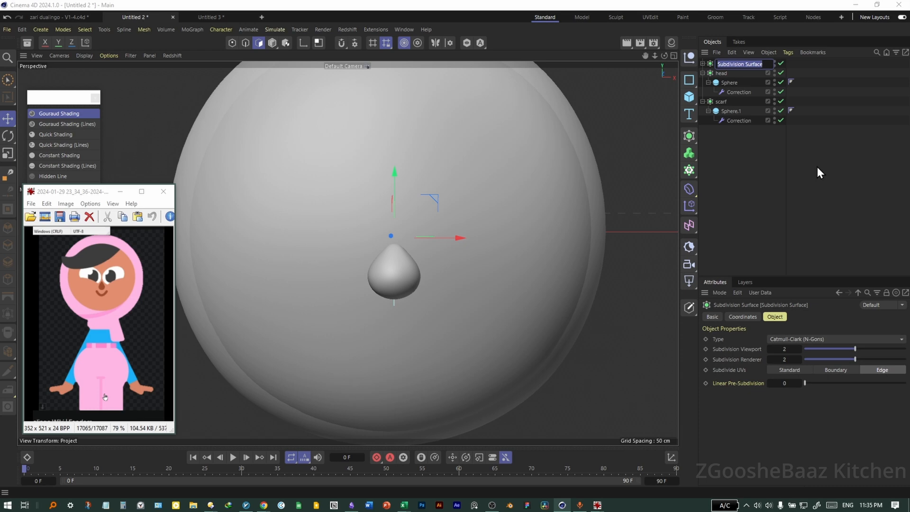
Step: Rename the drop's Subdivision Surface as Nose and save the project as Zari - V1-1
type("Nos")
type("e")
key("ctrl+s")
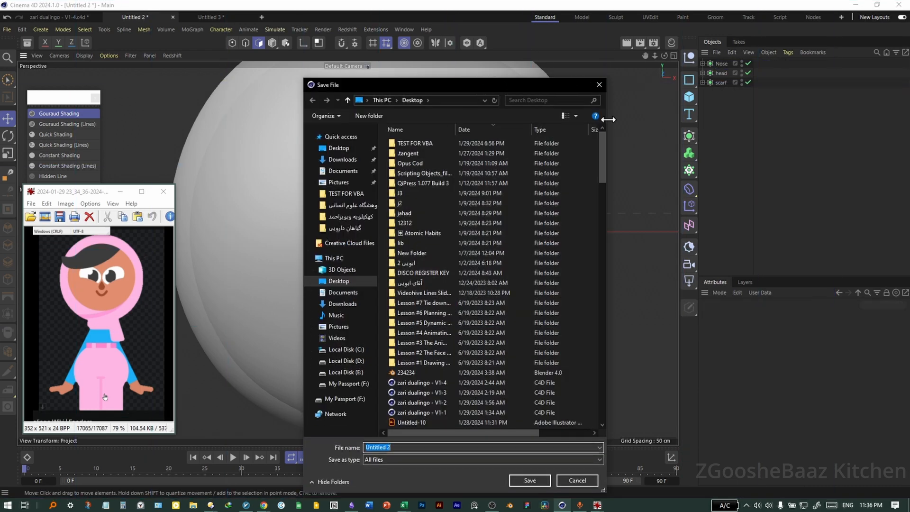
left_click_drag(606, 118, 708, 145)
left_click(338, 148)
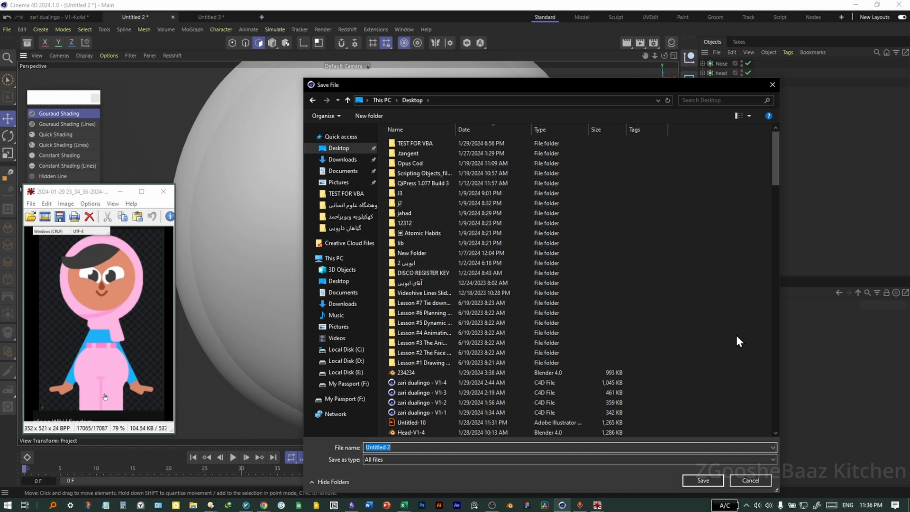
type("Zari - V1-1")
key("Return")
Step: Add a Circle spline for the eye, scale it down and move it toward the face
left_click_drag(485, 237, 592, 223, "alt")
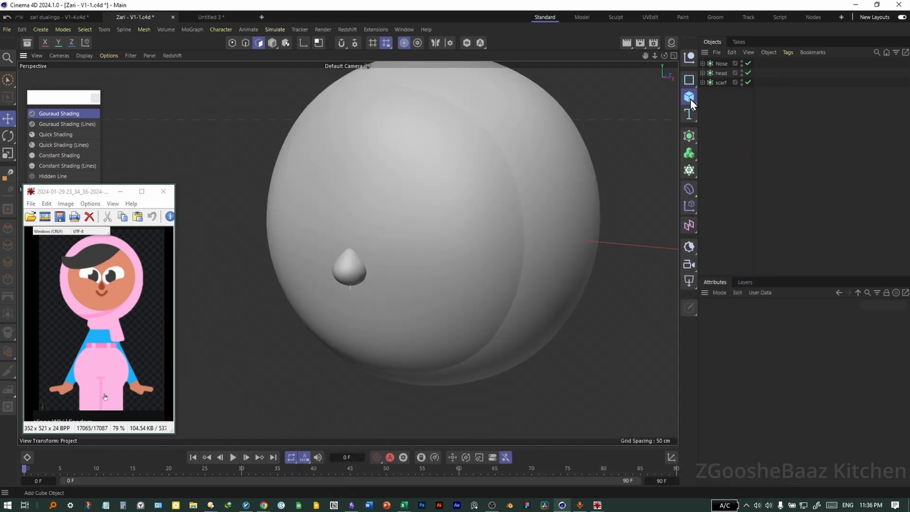
left_click_drag(689, 81, 633, 100)
scroll(513, 209, "down", 3)
key("t")
left_click_drag(465, 247, 412, 266)
key("e")
left_click_drag(469, 210, 426, 228)
Step: Shrink the Circle further and place it beside and above the nose, checking its fit in the front view
key("t")
left_click_drag(532, 186, 344, 280)
key("e")
left_click_drag(438, 229, 505, 239)
middle_click(510, 240)
middle_click(506, 272)
right_click_drag(305, 218, 364, 225, "alt")
middle_click_drag(482, 279, 467, 246, "alt")
middle_click(540, 274)
key("t")
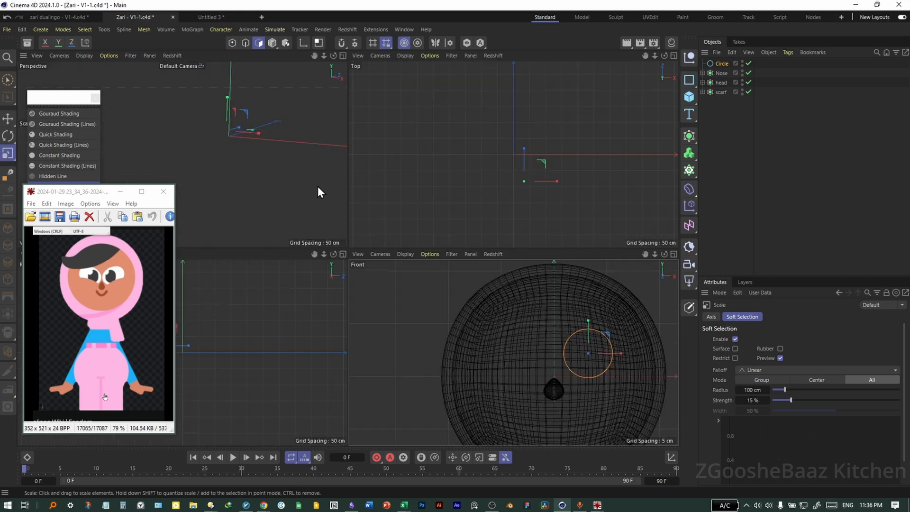
middle_click(327, 199)
Step: Put the Circle under a Connect object and group the result in a Null
left_click(688, 188)
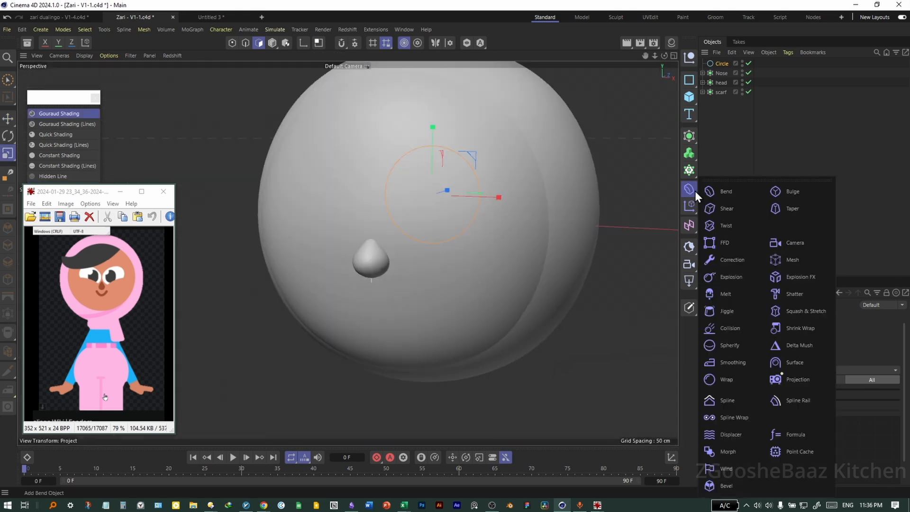
left_click(688, 136)
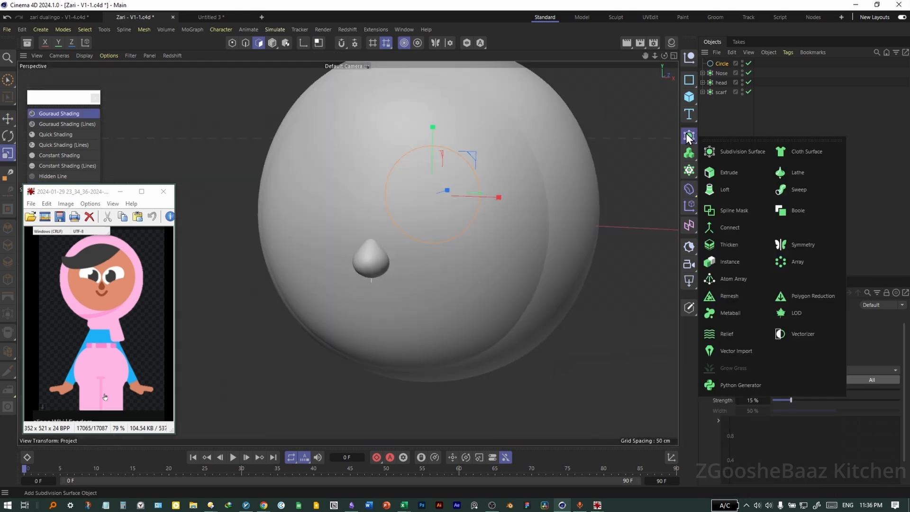
left_click(730, 228, "alt")
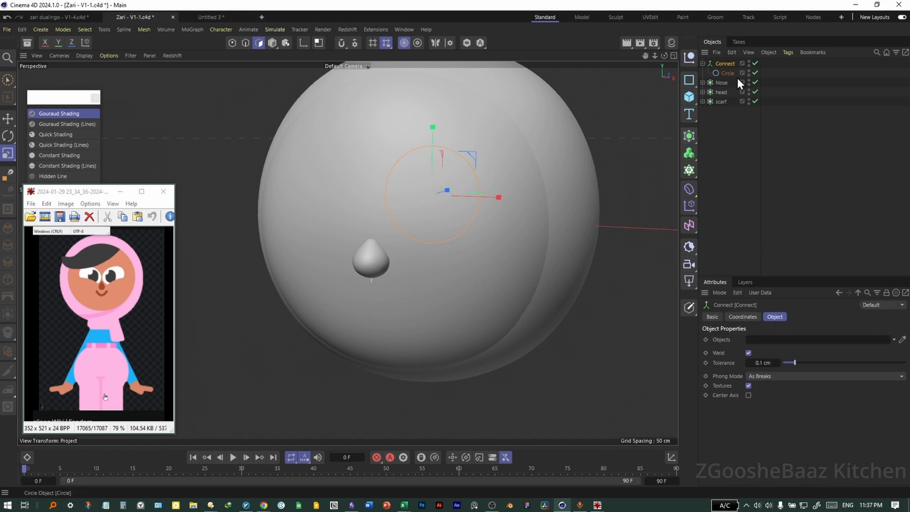
key("alt+g")
Step: Add an FFD deformer inside the Null and show its Grid Size as separate X, Y and Z sub-channels
left_click(688, 194)
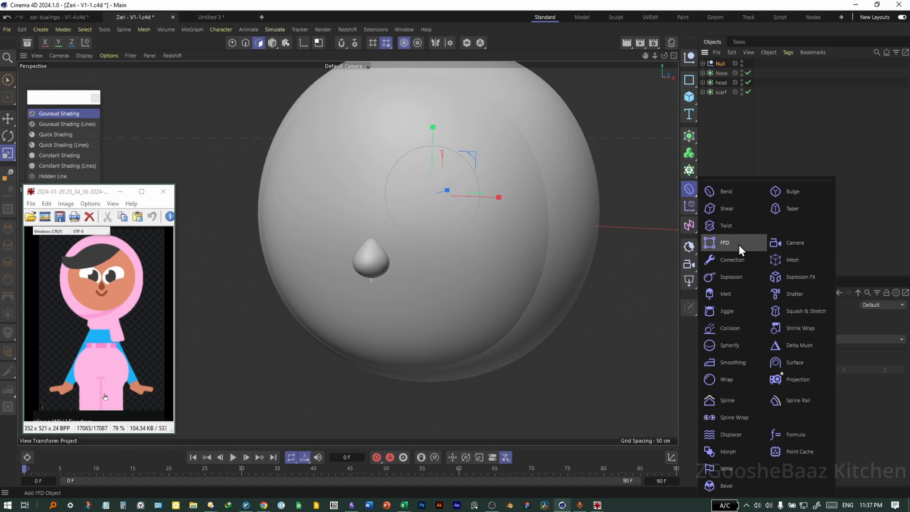
left_click(724, 243, "shift")
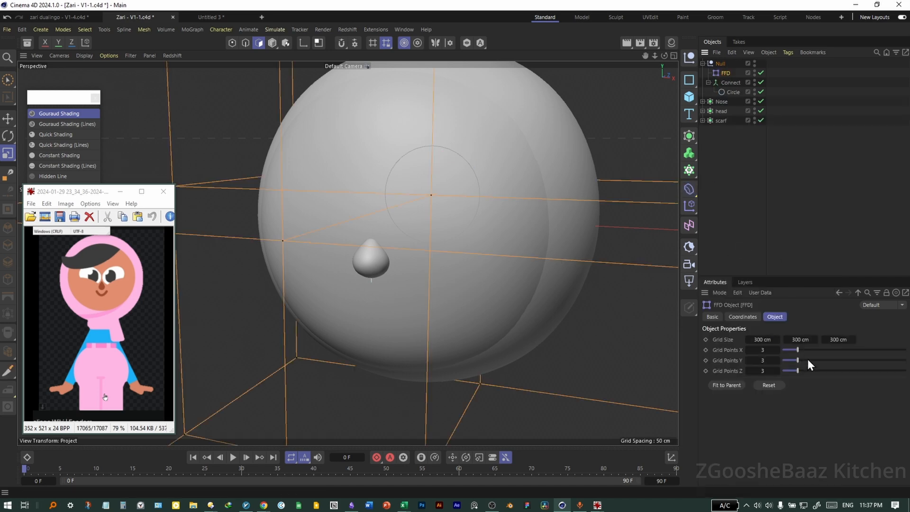
right_click(724, 339)
mouse_move(742, 344)
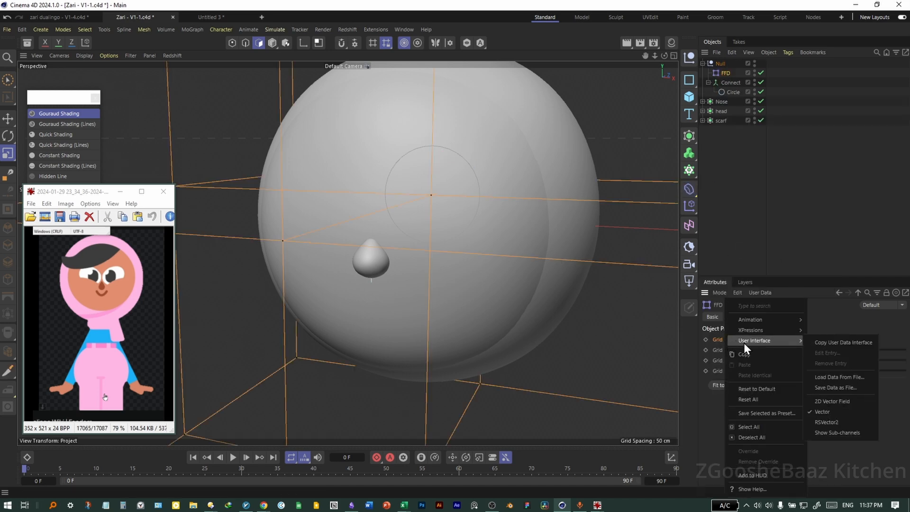
left_click(828, 432)
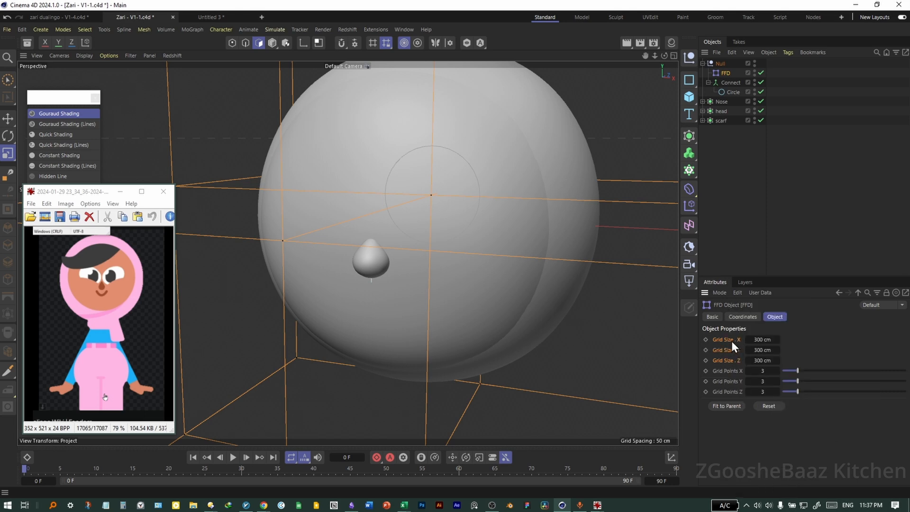
Step: Set the FFD grid size to 52 cm in X and Y and 12 cm in Z
left_click_drag(764, 340, 741, 342)
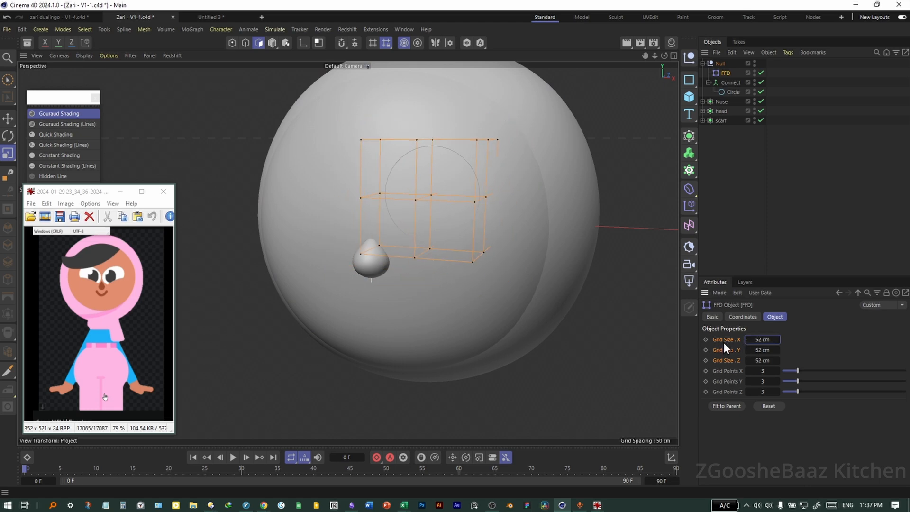
left_click_drag(478, 248, 400, 177, "alt")
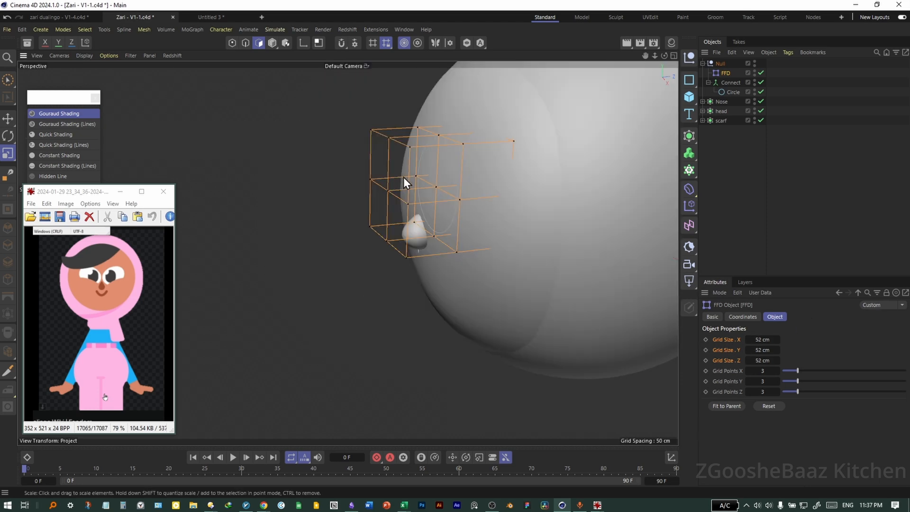
left_click_drag(763, 362, 757, 362)
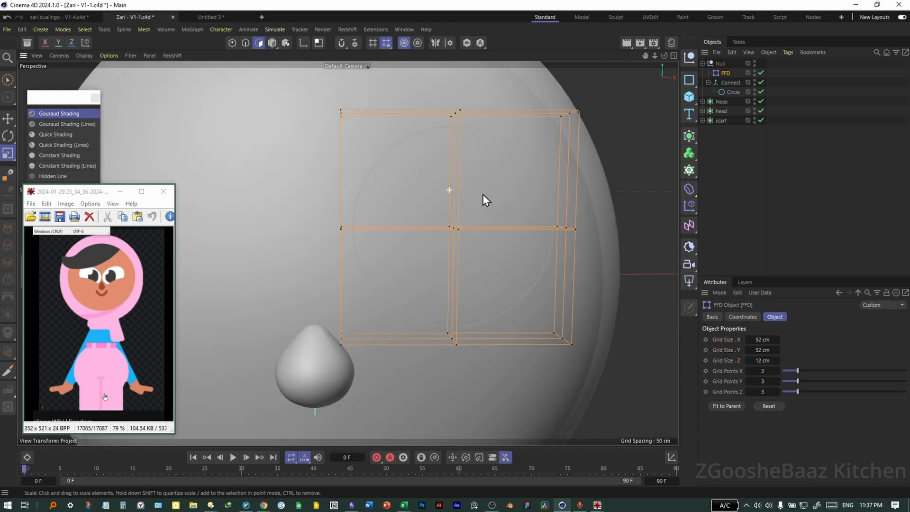
left_click_drag(483, 194, 369, 223, "alt")
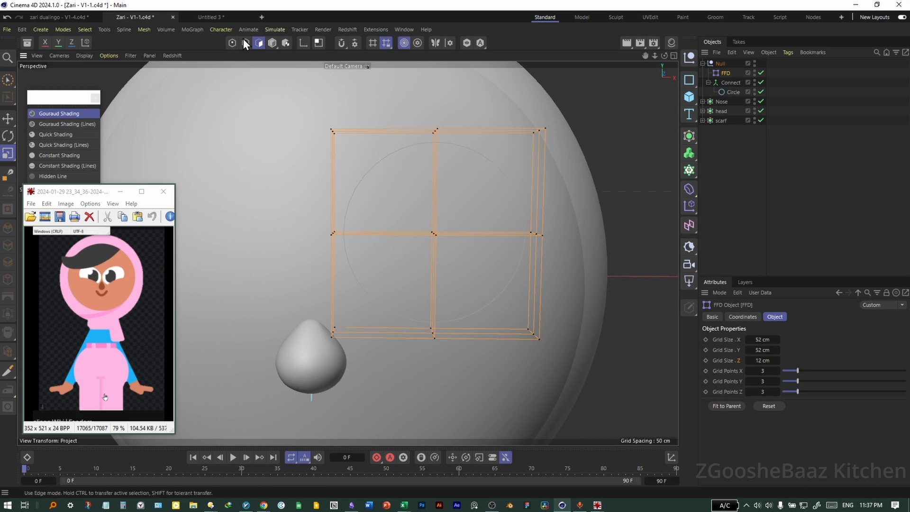
Step: Select all FFD cage points in point mode and scale them down vertically to flatten the circle slightly
left_click(232, 43)
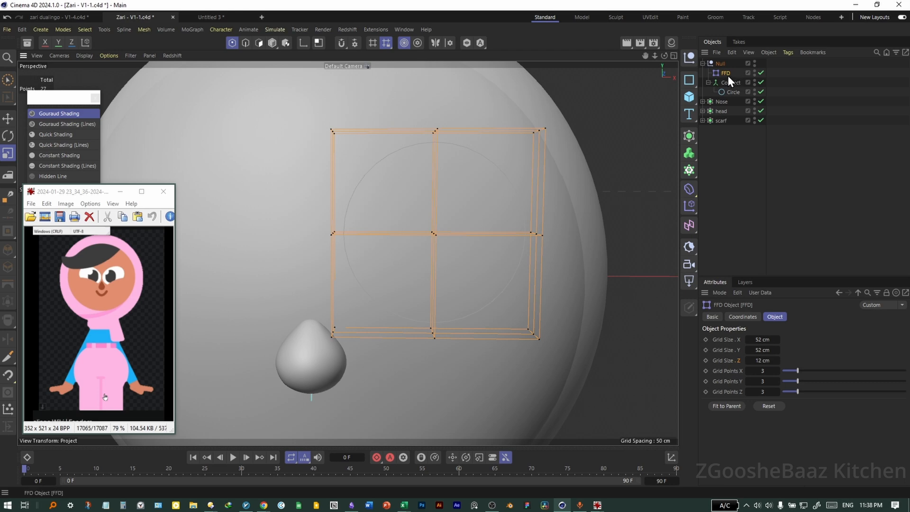
key("ctrl+a")
left_click_drag(435, 173, 437, 183)
mouse_move(441, 255)
left_mouse_down("alt")
mouse_move(451, 255)
mouse_move(435, 260)
left_mouse_up("alt")
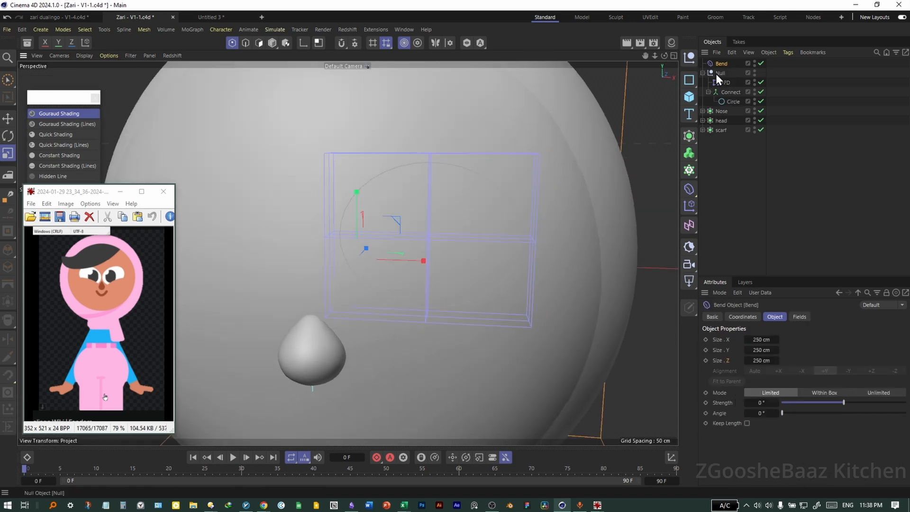
key("ctrl+z")
Step: Nest the Null with the FFD in a new Connect object and place that under an Extrude
left_click(689, 138)
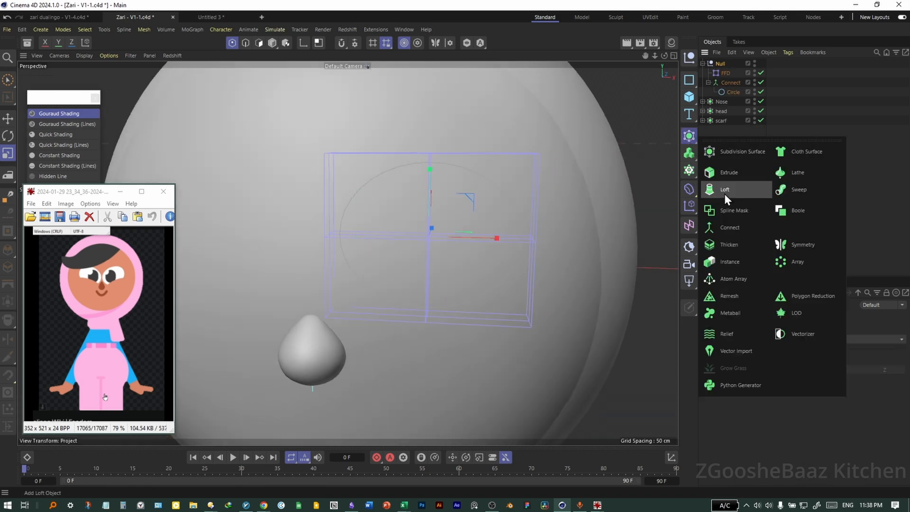
left_click(725, 227, "alt")
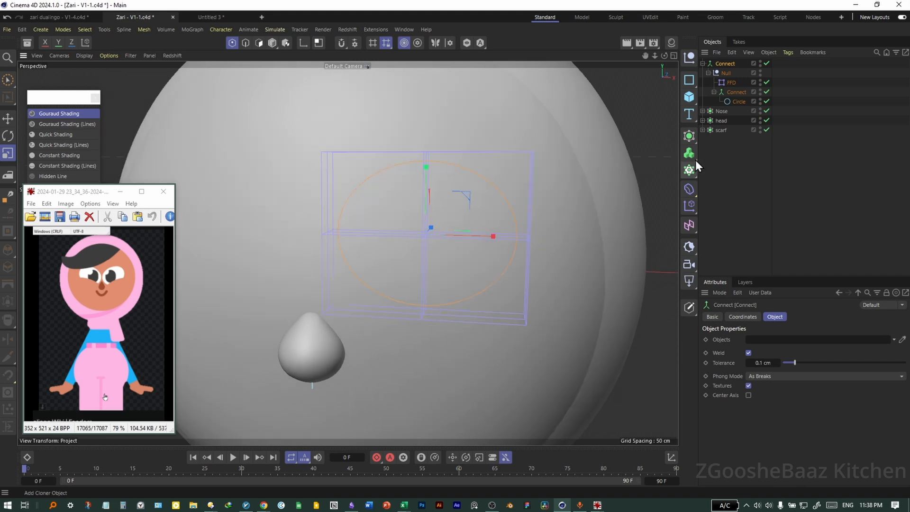
left_click(686, 137)
left_click(733, 172, "alt")
left_click_drag(592, 214, 542, 234, "alt")
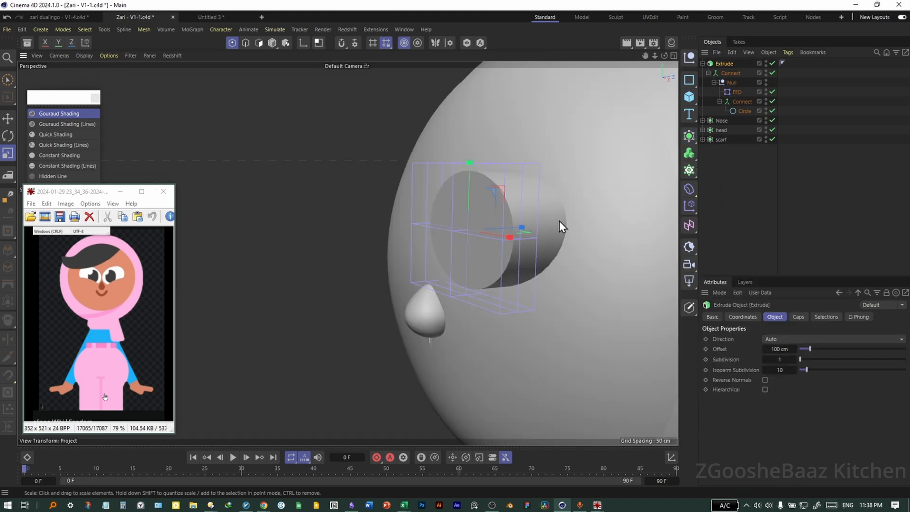
Step: Set the Extrude's Offset to 0 cm so the eye becomes a flat disc
left_click(799, 316)
left_click(785, 317)
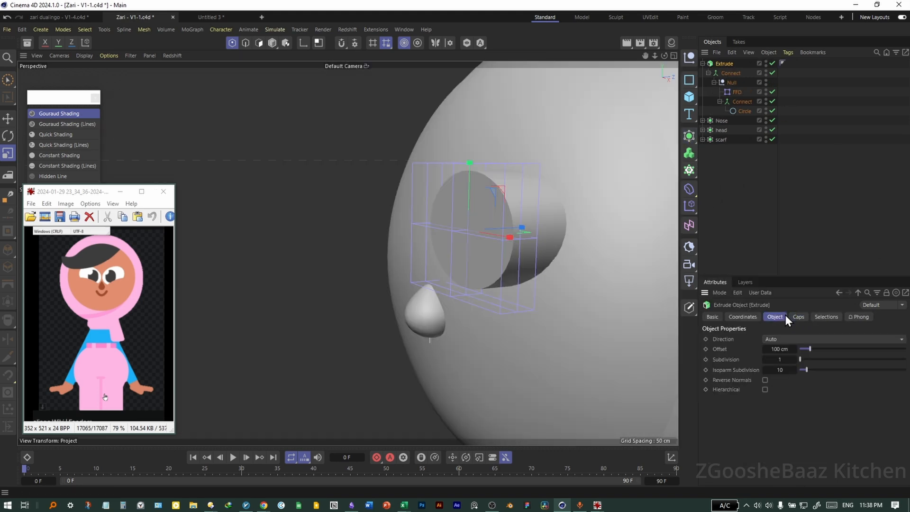
double_click(778, 349)
type("1")
key("Return")
Step: Deselect everything and switch the viewport display to Quick Shading (Lines)
key("ctrl+shift+a")
left_click_drag(512, 227, 556, 237, "alt")
left_click_drag(95, 70, 73, 50)
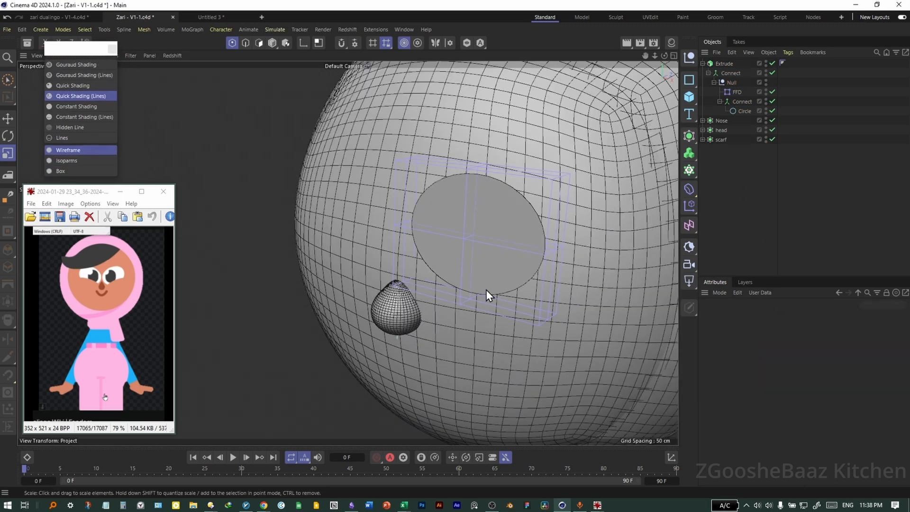
mouse_move(486, 289)
left_mouse_down("alt")
mouse_move(511, 266)
mouse_move(475, 278)
mouse_move(447, 237)
left_mouse_up("alt")
Step: Set the Extrude caps' tessellation to Regular Grid with a size of 7.81 cm
left_click(400, 198)
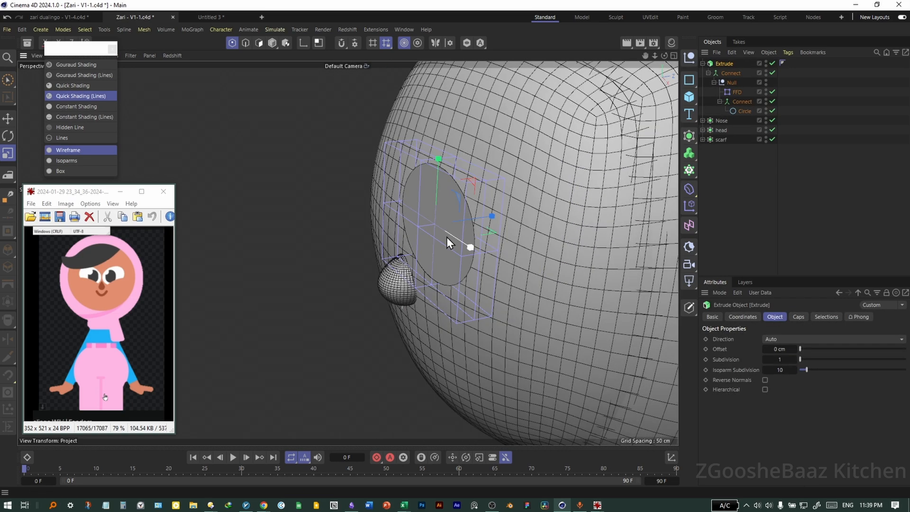
left_click(798, 317)
left_click(780, 366)
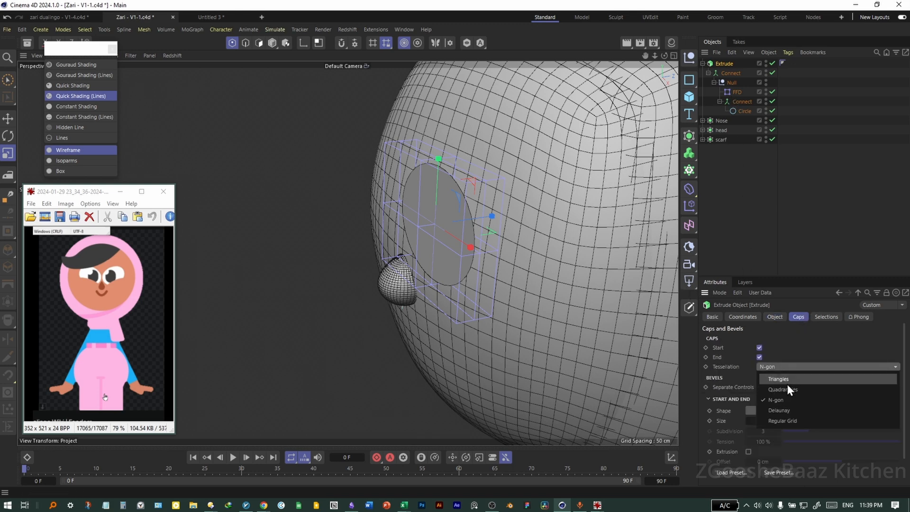
left_click(801, 421)
left_click_drag(479, 282, 545, 279, "alt")
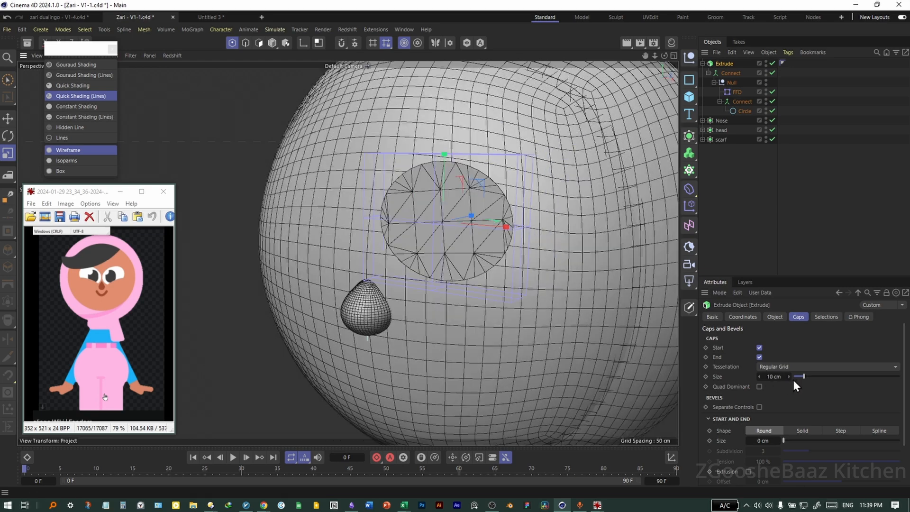
mouse_move(801, 379)
left_mouse_down()
mouse_move(846, 373)
mouse_move(780, 371)
mouse_move(800, 379)
left_mouse_up()
left_click_drag(654, 336, 402, 129, "alt")
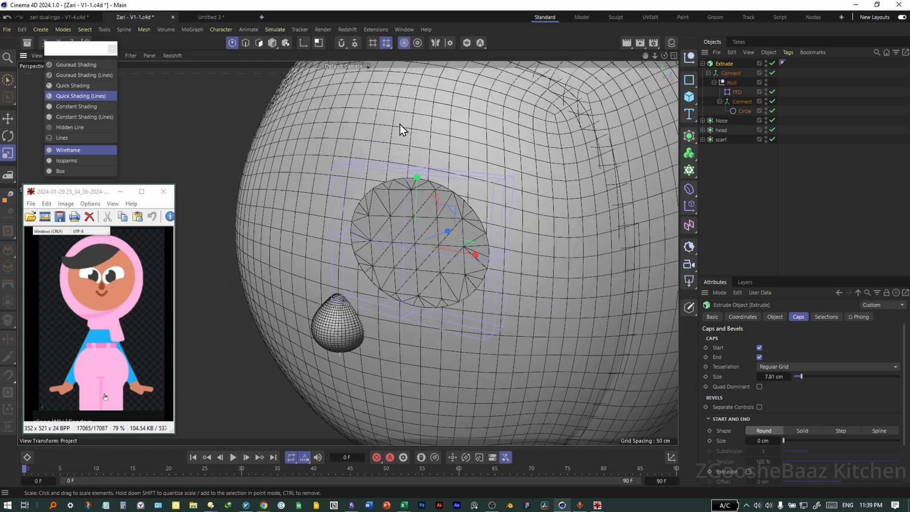
Step: Put the Extrude under a Remesh generator, enable Symmetric X and set Mesh Density to 50 %
left_click(685, 135)
left_click(730, 295)
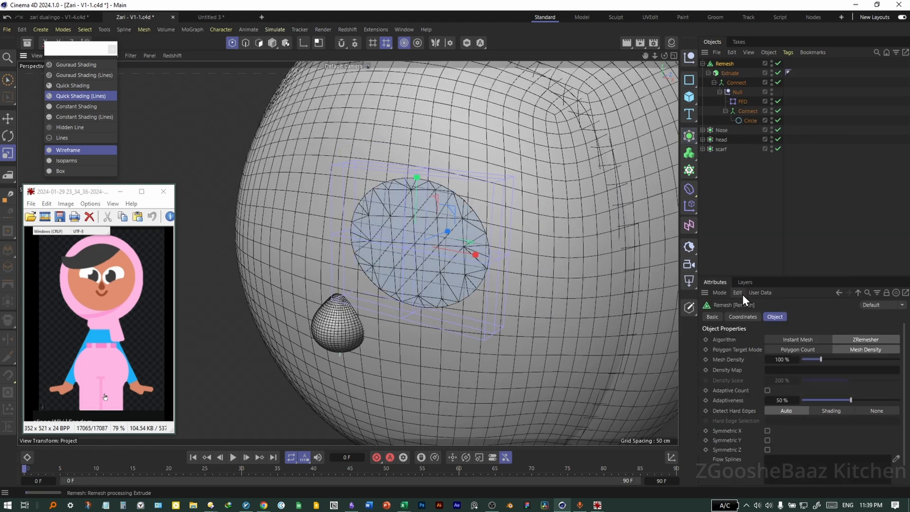
left_click(766, 430)
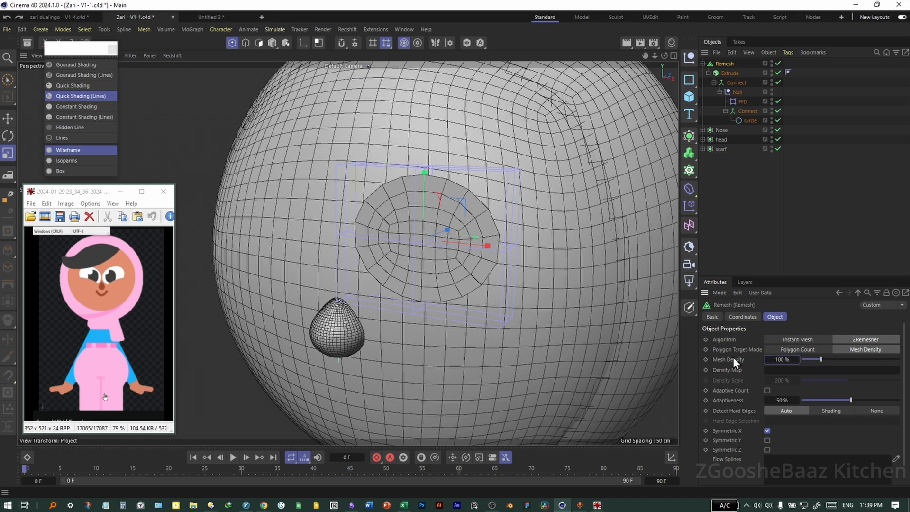
left_click(780, 360)
type("50")
key("Return")
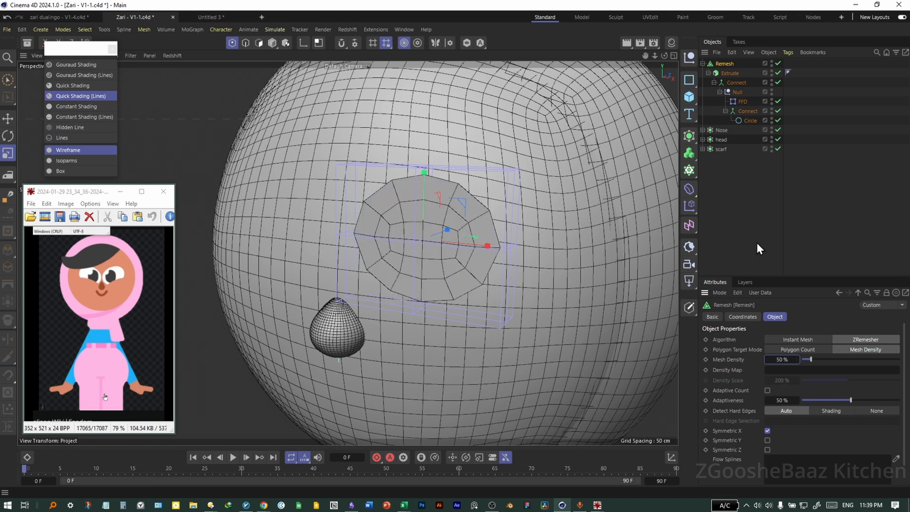
Step: Group the Remesh hierarchy in a new Null and expand it
left_click(757, 241)
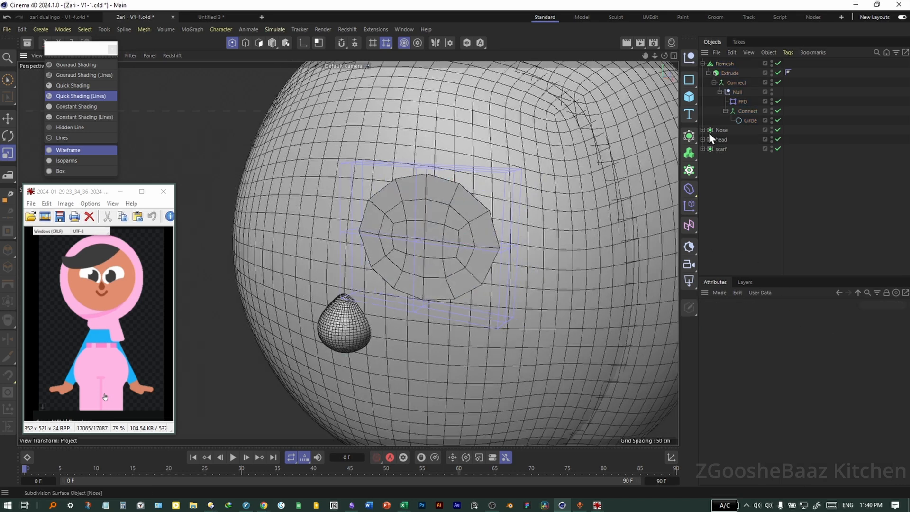
left_click(723, 64)
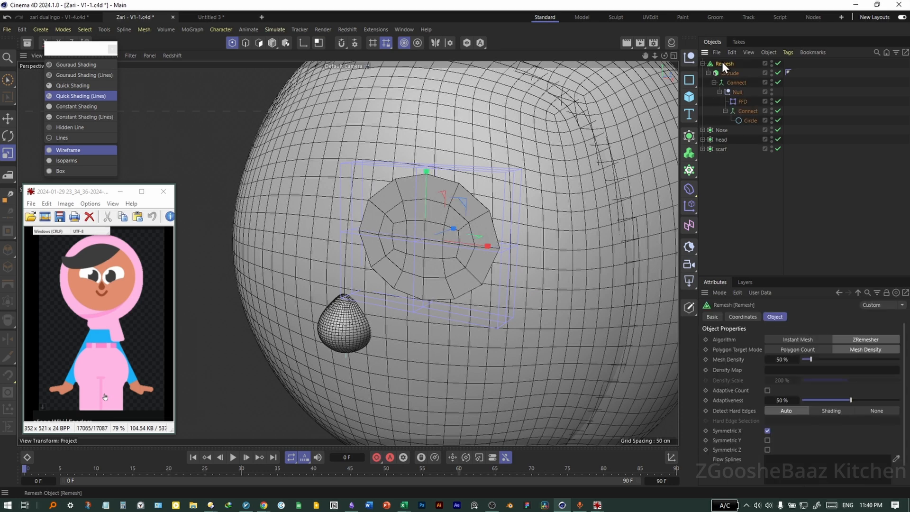
key("alt+g")
left_click(702, 63)
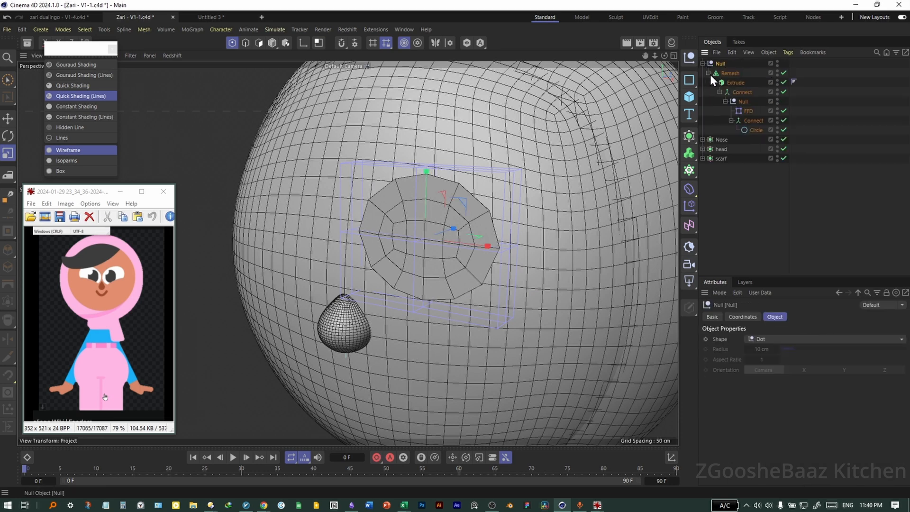
Step: Add a Shrink Wrap deformer to the Null above the Remesh and set the head as its target object
left_click(689, 189)
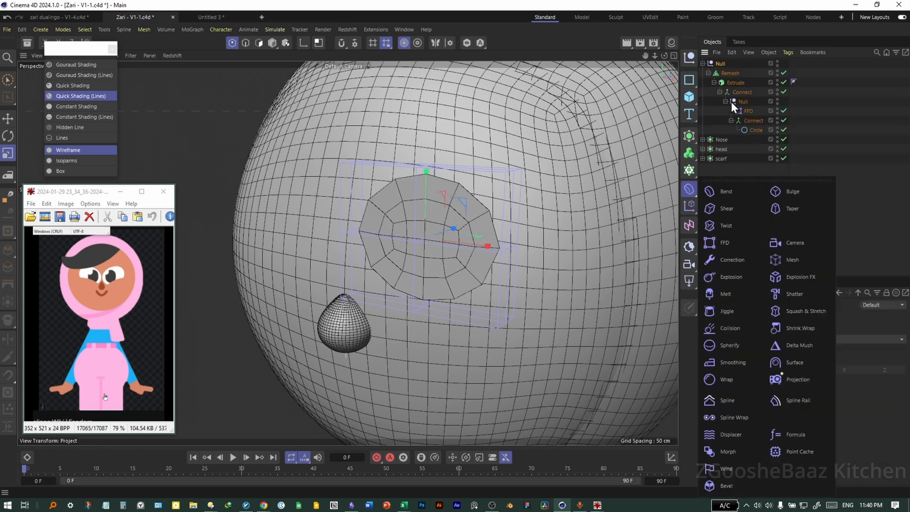
left_click(800, 328)
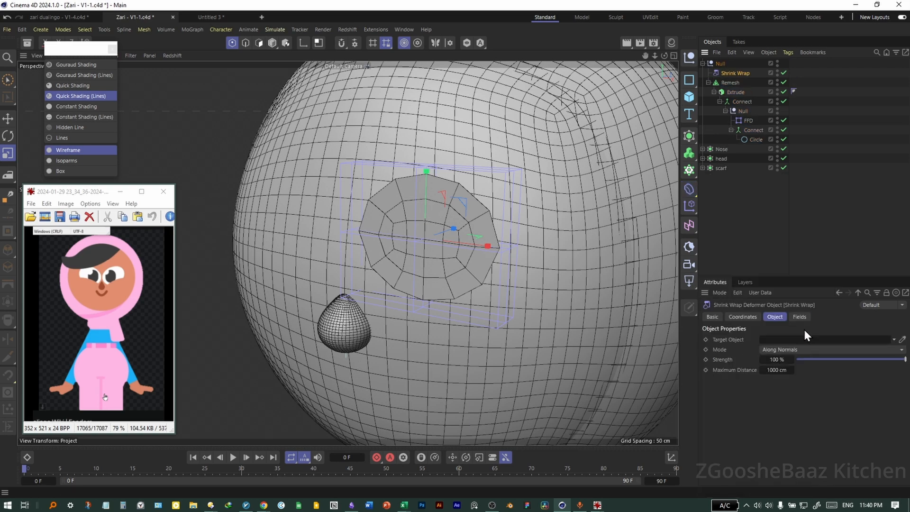
left_click(902, 339)
left_click(529, 328)
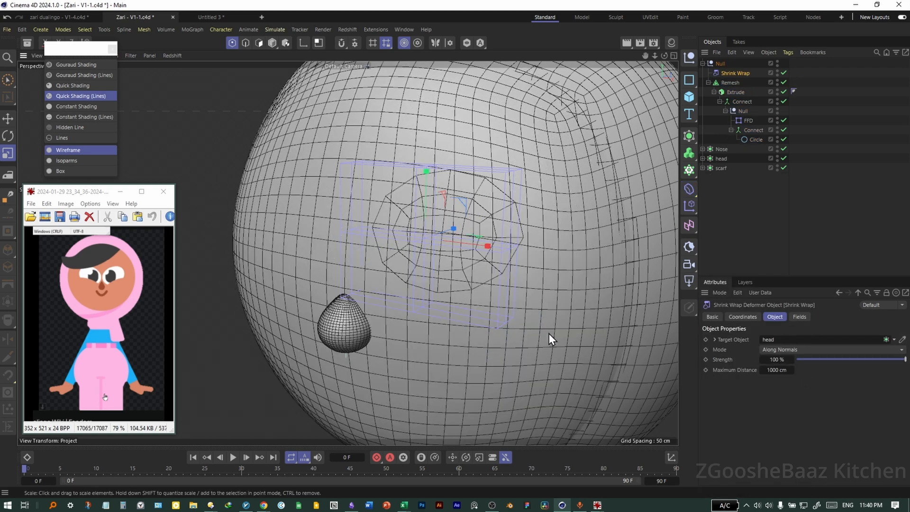
left_click_drag(531, 306, 461, 255, "alt")
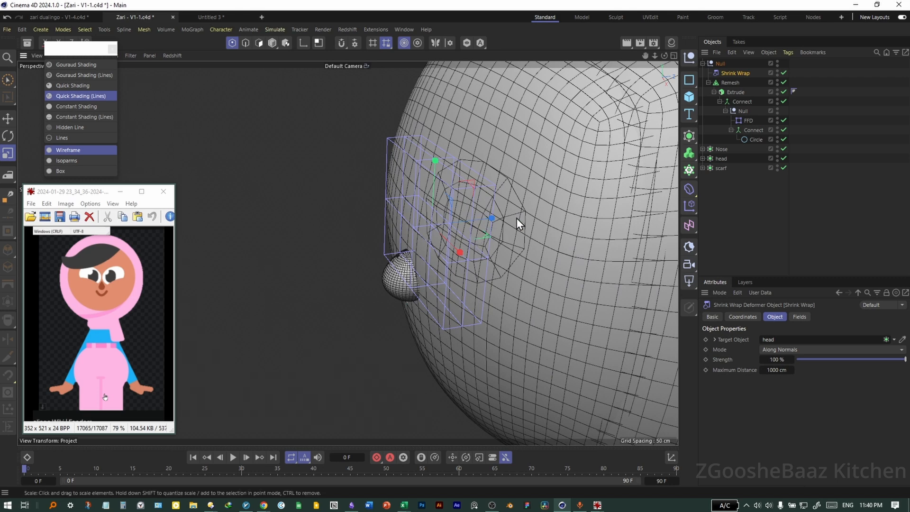
left_click_drag(519, 317, 538, 307, "alt")
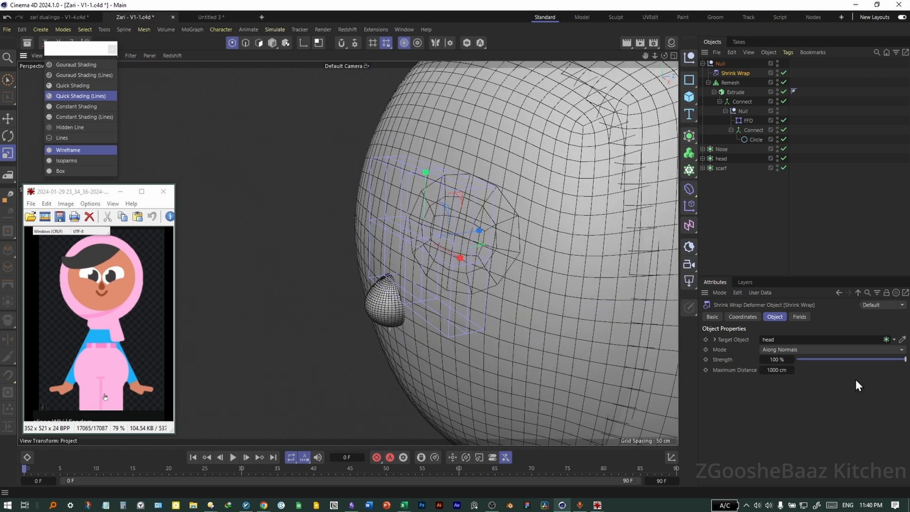
Step: Try different Shrink Wrap strengths, returning the value to 100 %
left_click_drag(851, 359, 908, 362)
mouse_move(898, 360)
left_mouse_down()
mouse_move(795, 362)
mouse_move(906, 359)
left_mouse_up()
left_click_drag(531, 293, 587, 279, "alt")
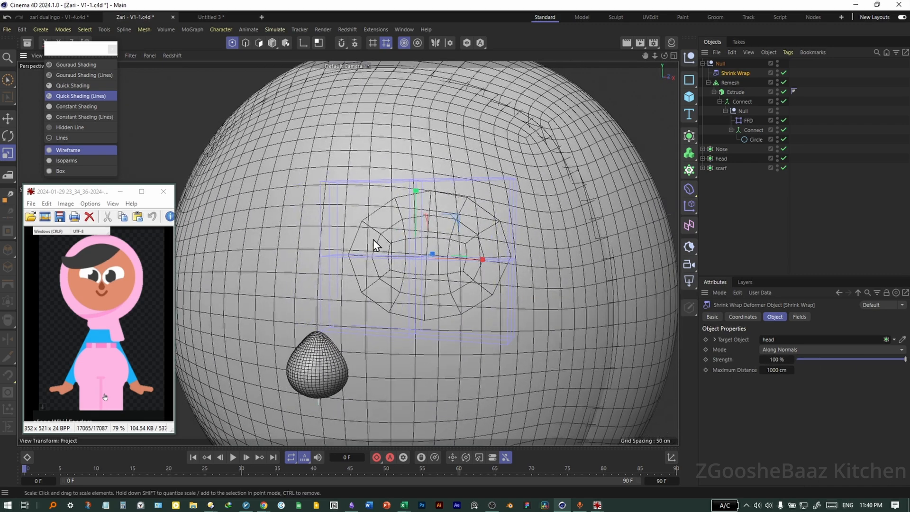
Step: Rotate the eye's outer Null in the top view to follow the head's curvature, keeping Shrink Wrap strength at 100 %
key("F2")
key("r")
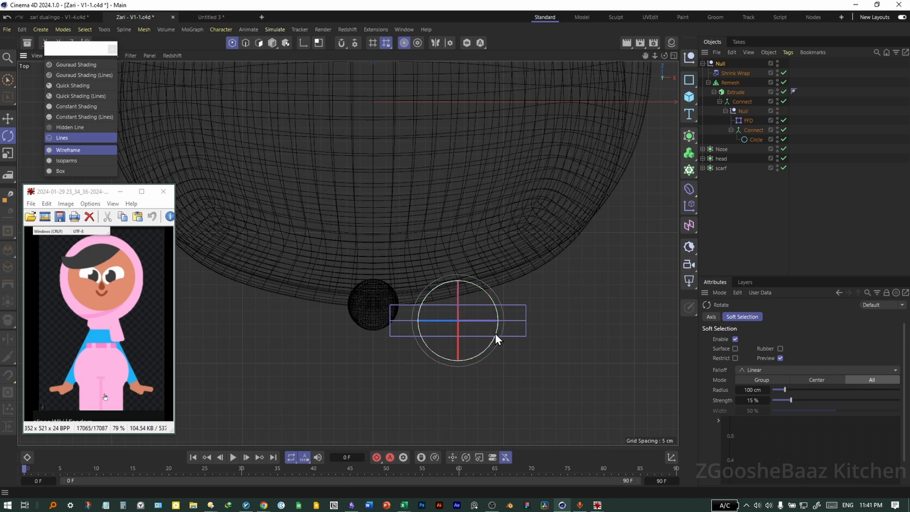
left_click_drag(494, 333, 437, 294)
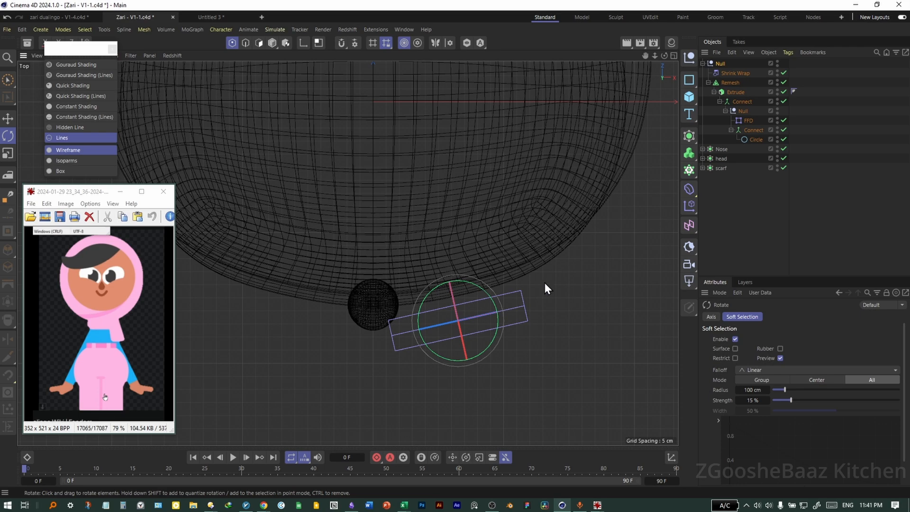
middle_click(485, 312)
middle_click(329, 219)
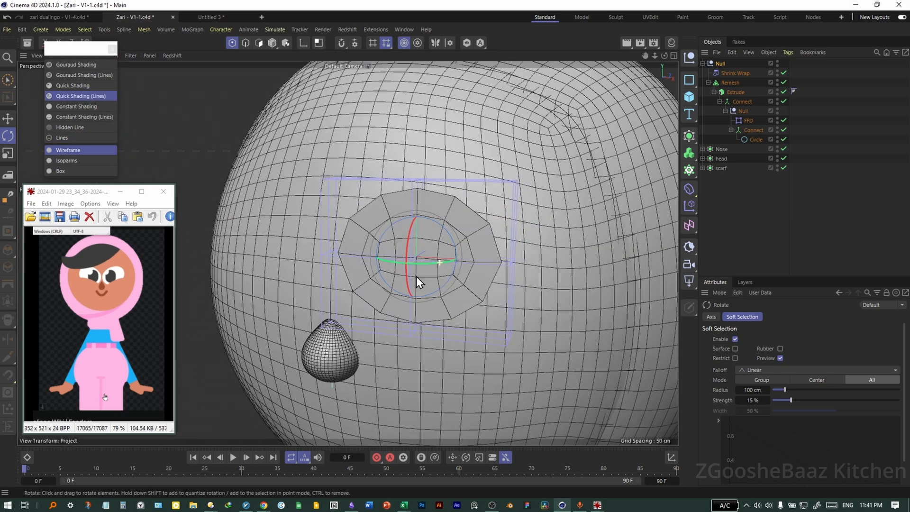
left_click(734, 73)
left_click_drag(802, 359, 905, 360)
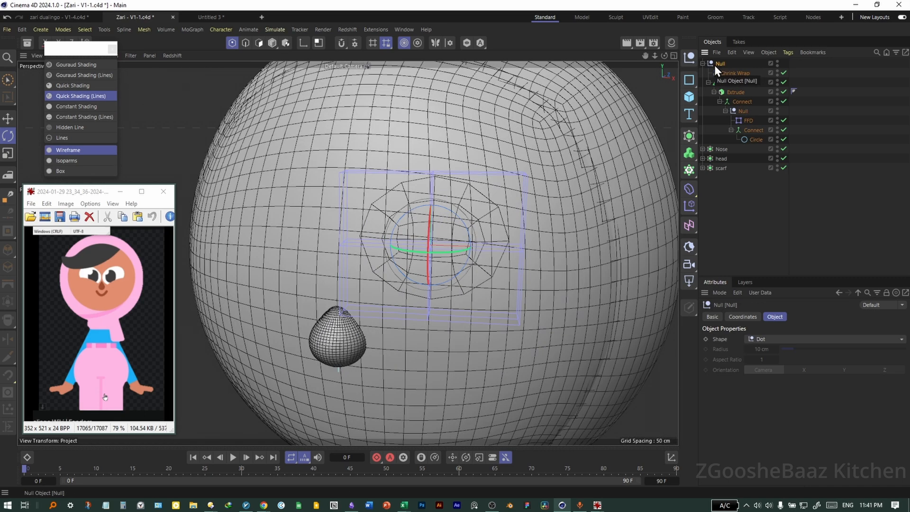
Step: Put the eye's outer Null under a Thicken generator and set the thickness to 1.5 cm
left_click(716, 63)
left_click(689, 139)
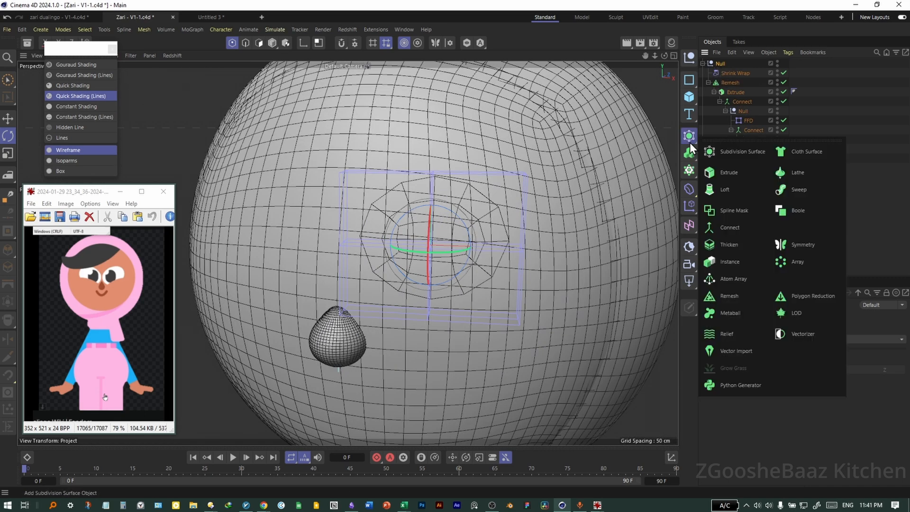
left_click(734, 249, "alt")
left_click_drag(777, 353, 748, 353)
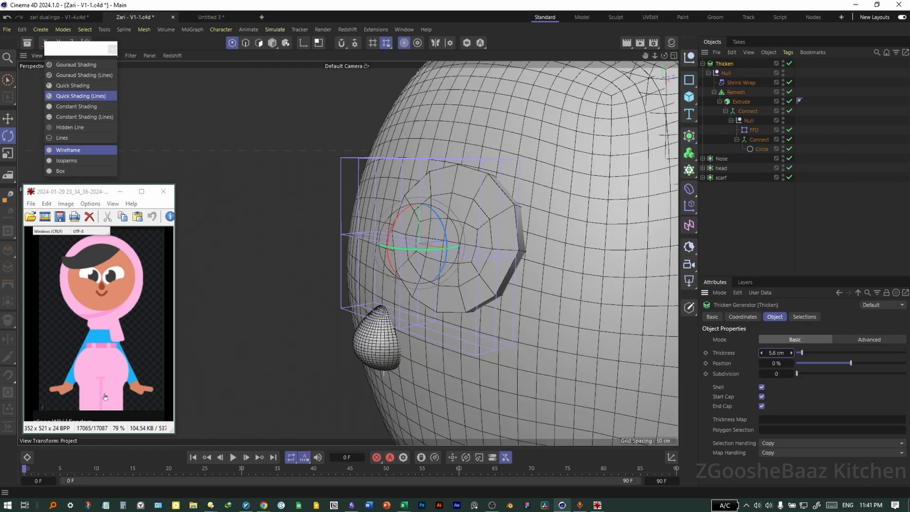
left_click_drag(495, 318, 550, 327, "alt")
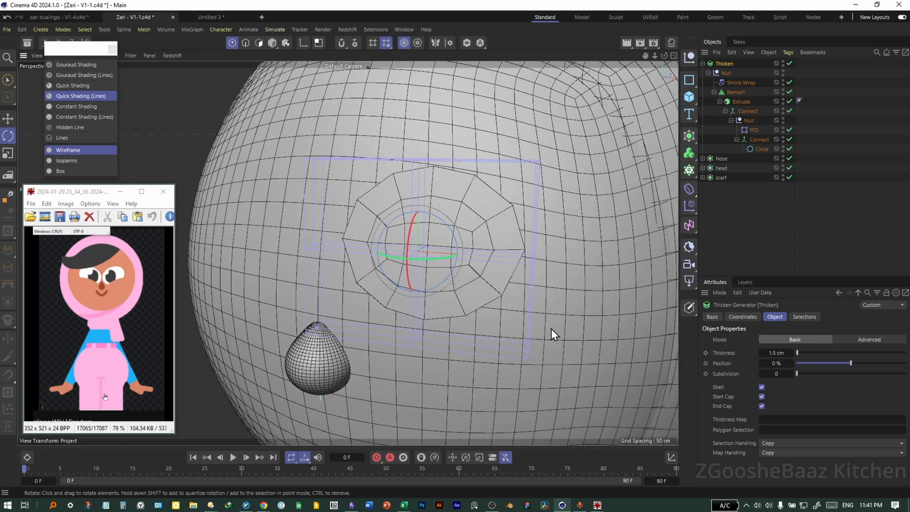
Step: Put the Thicken under a Subdivision Surface and switch the viewport display to Gouraud Shading
left_click(692, 141, "alt")
mouse_move(538, 281)
left_mouse_down("alt")
mouse_move(563, 254)
mouse_move(548, 279)
left_mouse_up("alt")
key("n")
key("a")
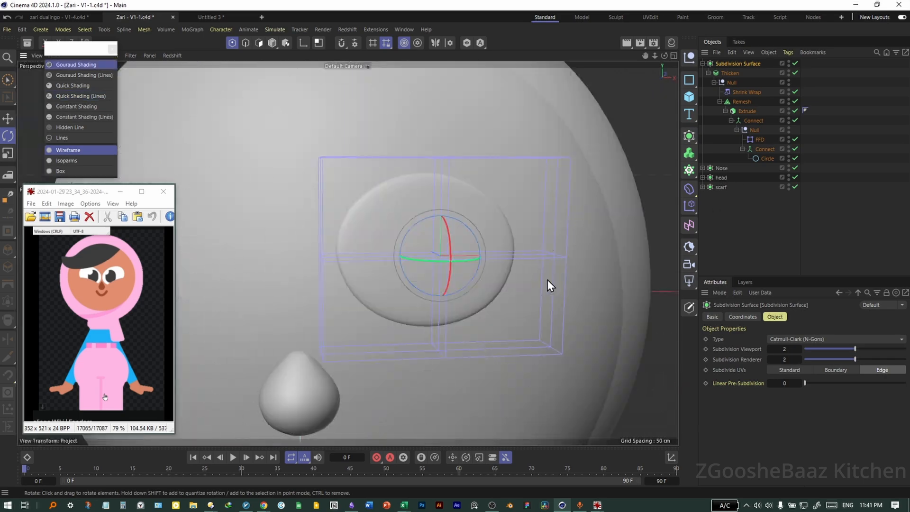
Step: Try enlarging the whole eye by scaling its Subdivision Surface
right_click_drag(547, 280, 497, 297, "alt")
key("t")
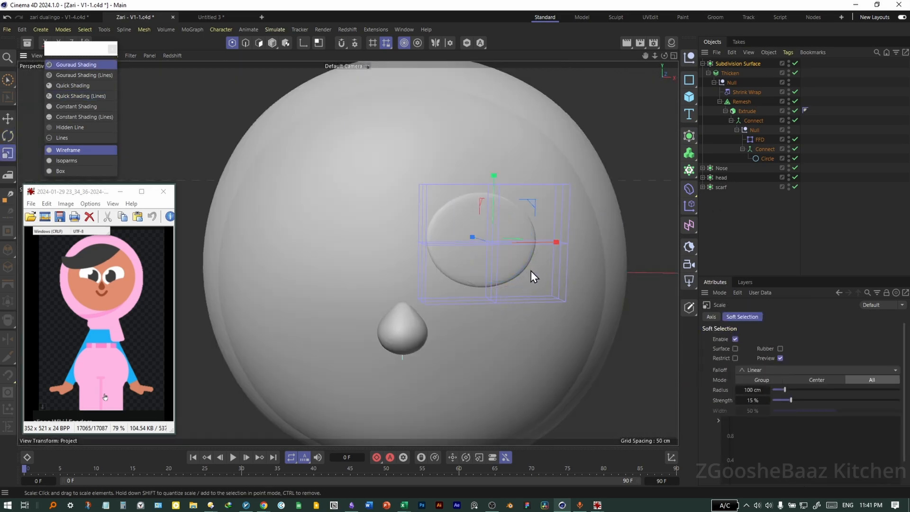
left_click_drag(556, 242, 580, 246)
left_click_drag(580, 246, 515, 221, "alt")
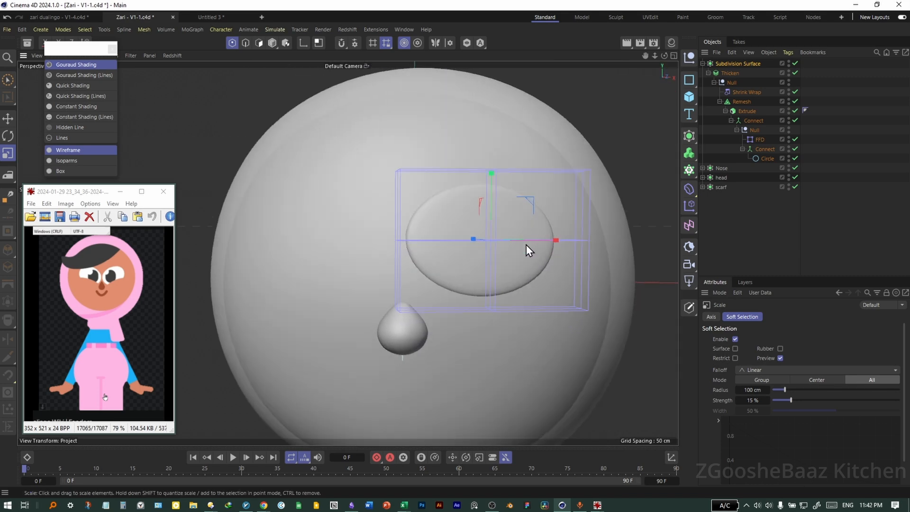
Step: Scale up the inner Null holding the FFD and circle, making the eye wider and slightly taller, and deselect it
left_click(754, 130)
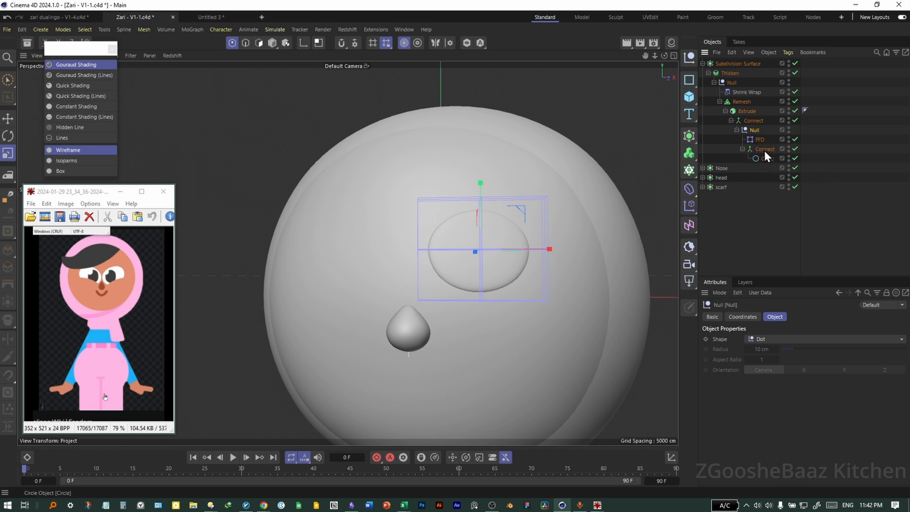
left_click_drag(549, 251, 558, 247)
left_click_drag(480, 184, 480, 181)
left_click_drag(493, 280, 517, 280, "alt")
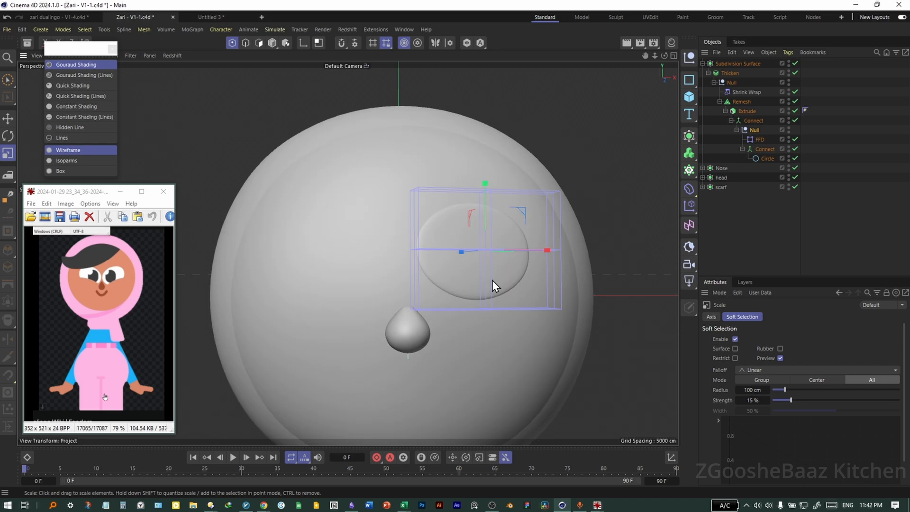
left_click(729, 224)
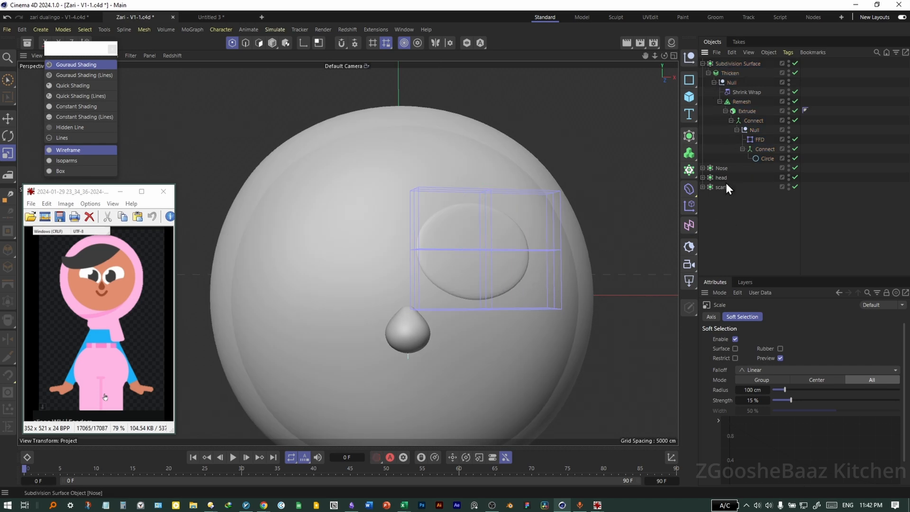
Step: Put the eye's Subdivision Surface under a Symmetry generator to mirror it across the face
left_click(725, 63)
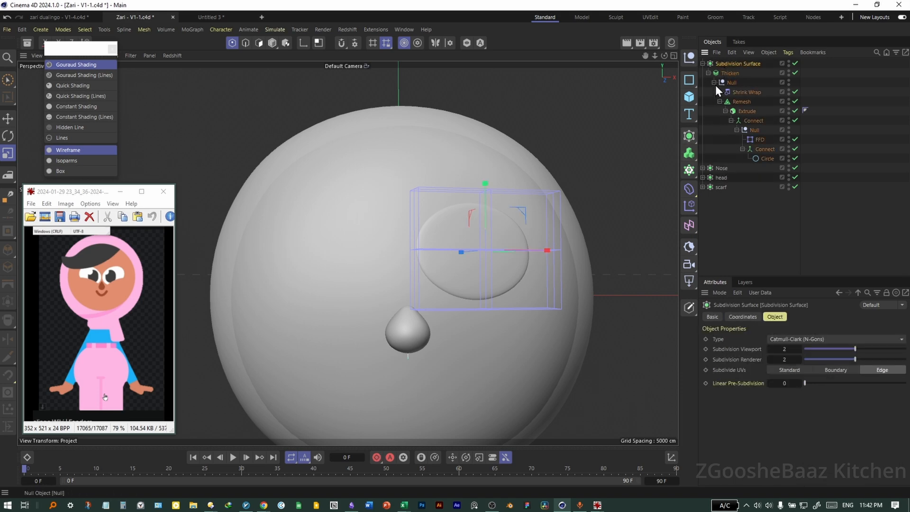
left_click(689, 138)
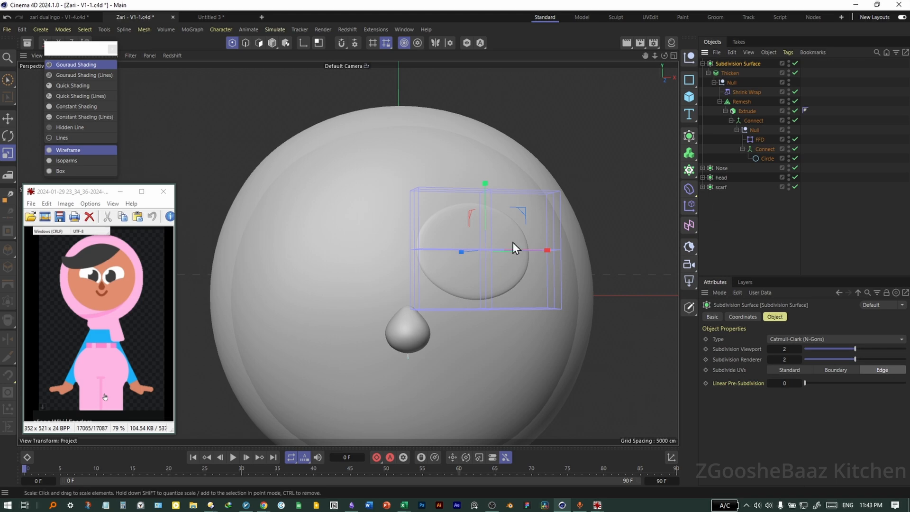
left_click(688, 138)
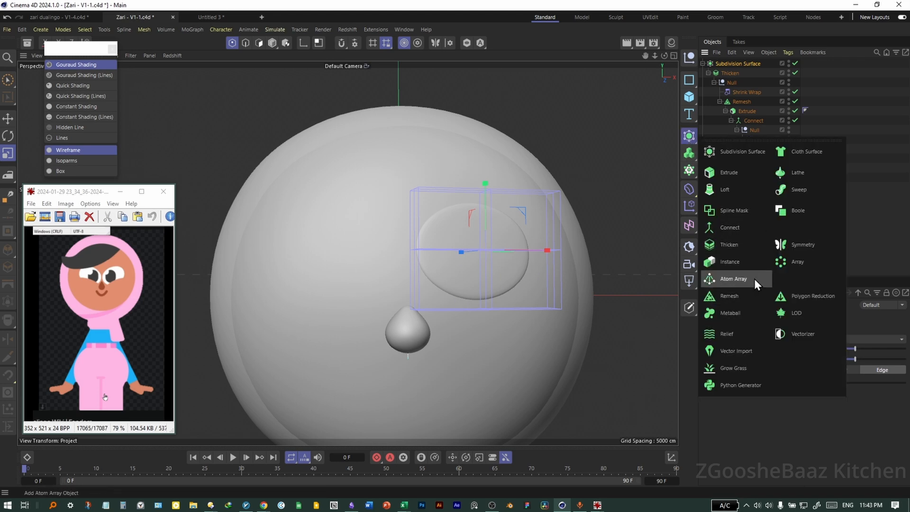
left_click(796, 245, "alt")
left_click(741, 74)
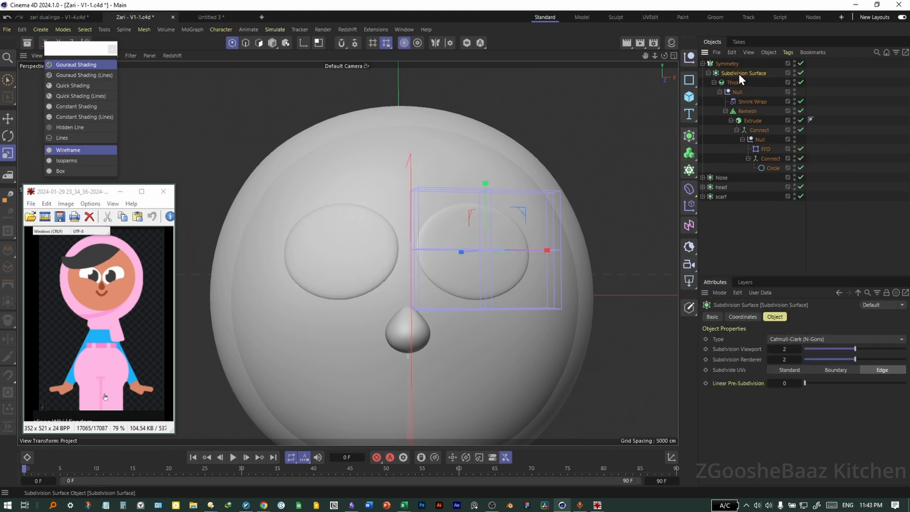
left_click(730, 65)
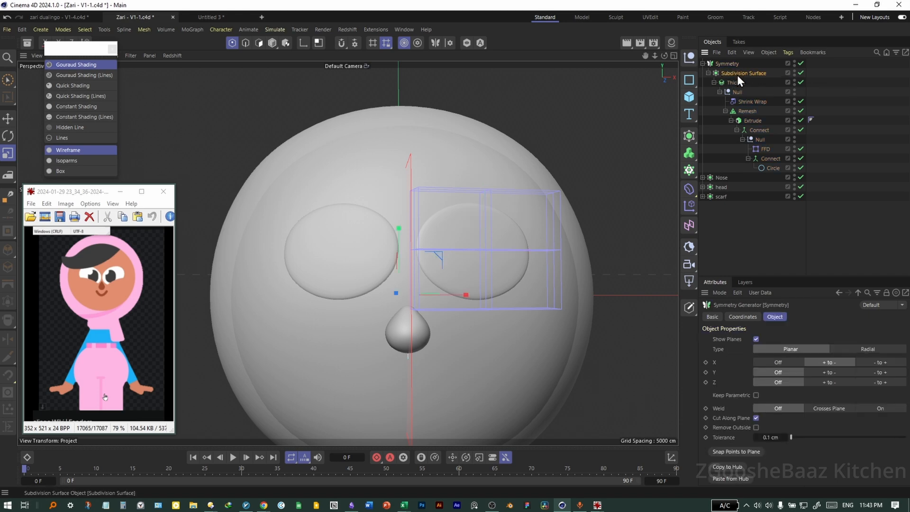
Step: Rotate the eye's Subdivision Surface slightly counterclockwise to tilt the eye on the face
left_click(737, 75)
key("r")
left_click_drag(521, 229, 474, 221)
key("e")
key("r")
key("e")
left_click_drag(423, 271, 445, 277, "alt")
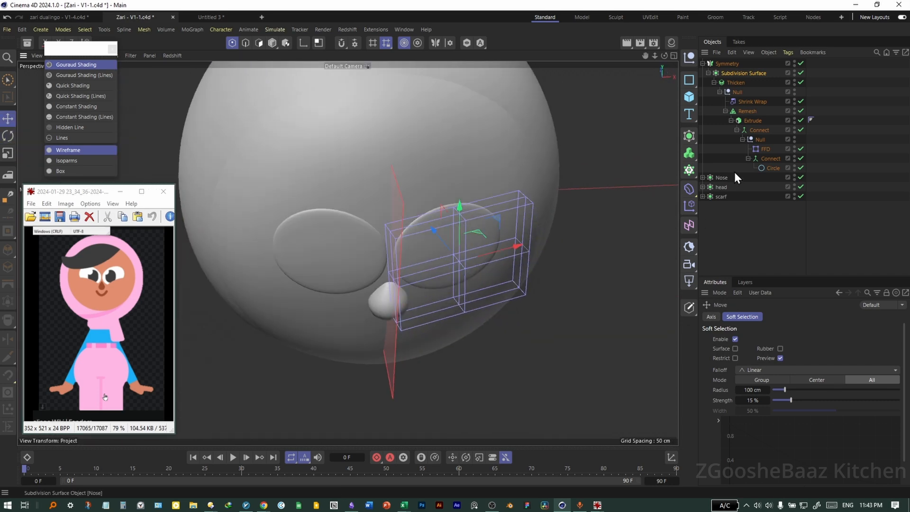
Step: Try moving the inner Null along its depth axis and undo the moves
left_click(754, 141)
left_click_drag(493, 317, 417, 219, "alt")
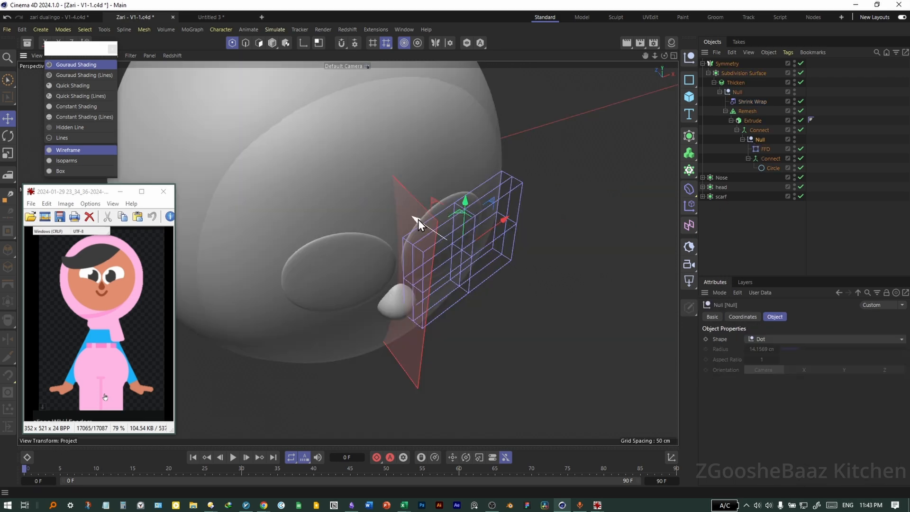
key("ctrl+z")
left_click_drag(479, 204, 518, 225, "alt")
left_click_drag(443, 224, 453, 232)
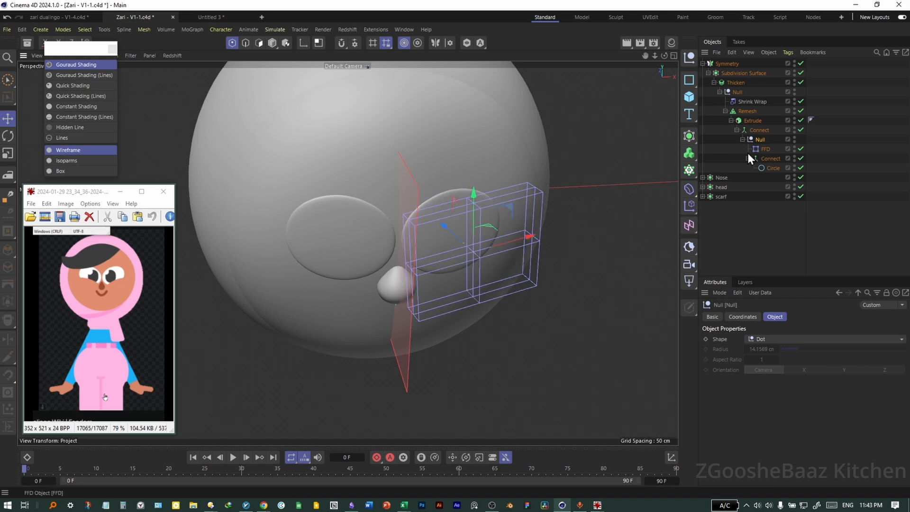
key("ctrl+z")
left_click_drag(461, 271, 555, 252, "alt")
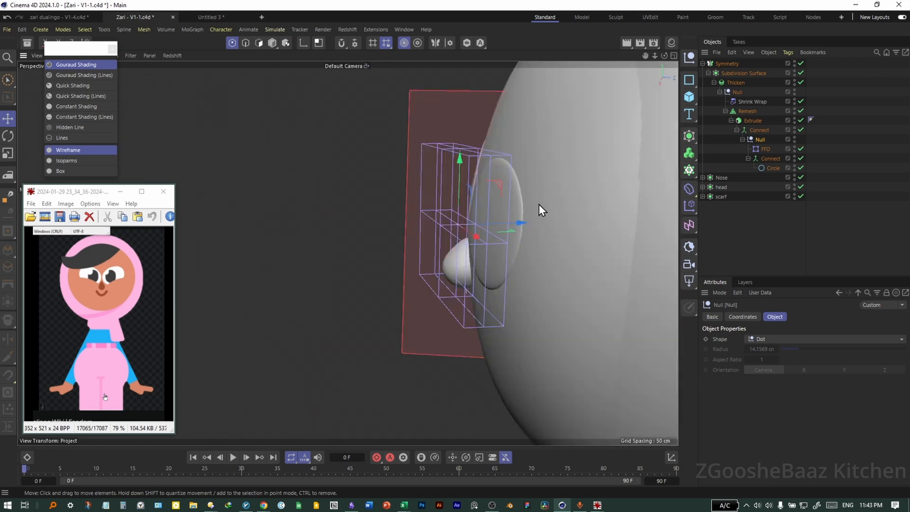
Step: Rename the Subdivision Surface under the Symmetry as EyeBall
left_click_drag(453, 317, 437, 268, "alt")
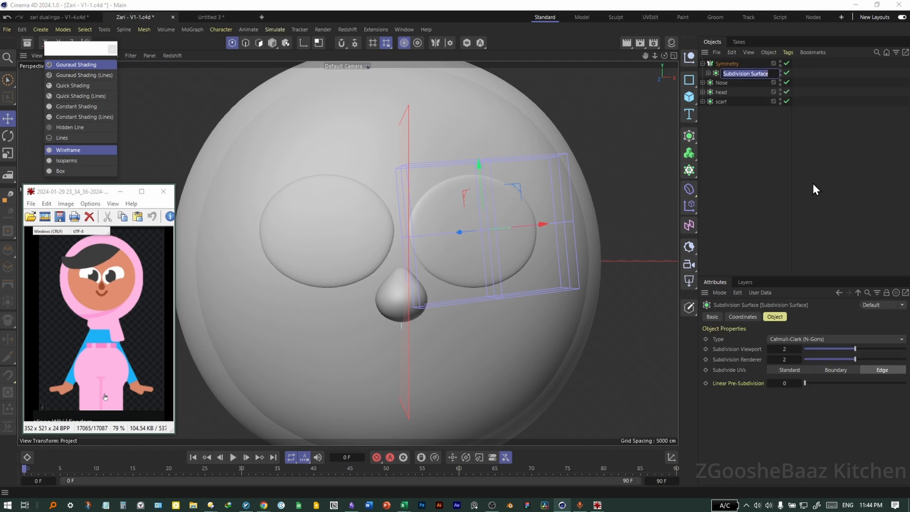
type("EyeB")
type("all")
left_click(812, 183)
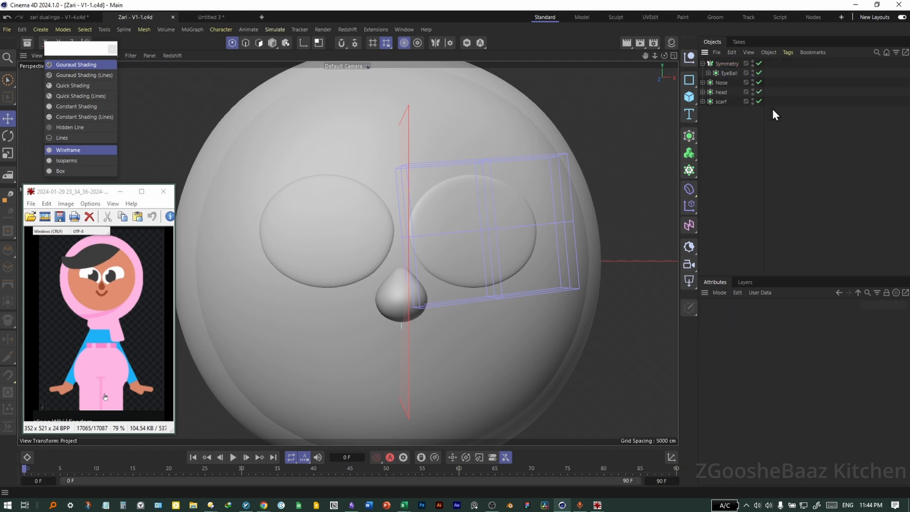
Step: Duplicate EyeBall inside the Symmetry and rename the copy as Pupil
left_click(725, 63)
left_click(722, 73)
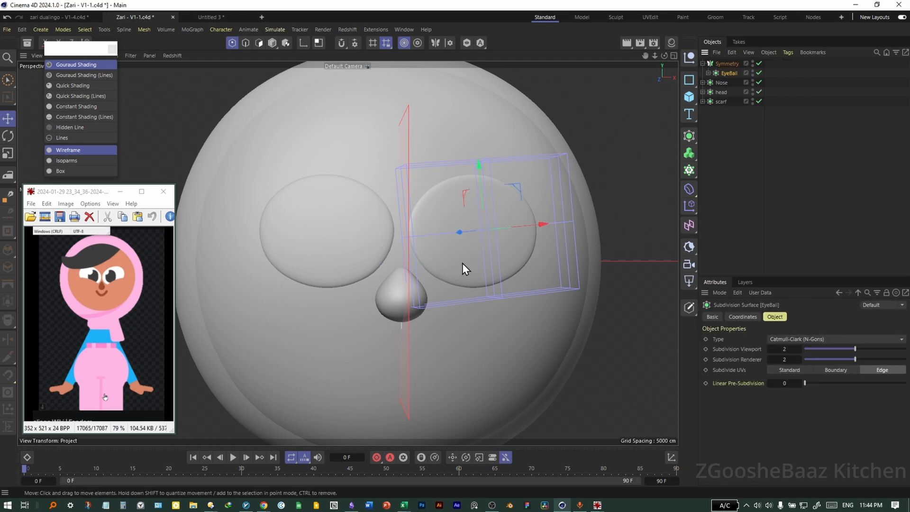
left_click_drag(728, 68, 732, 73, "ctrl")
double_click(731, 73)
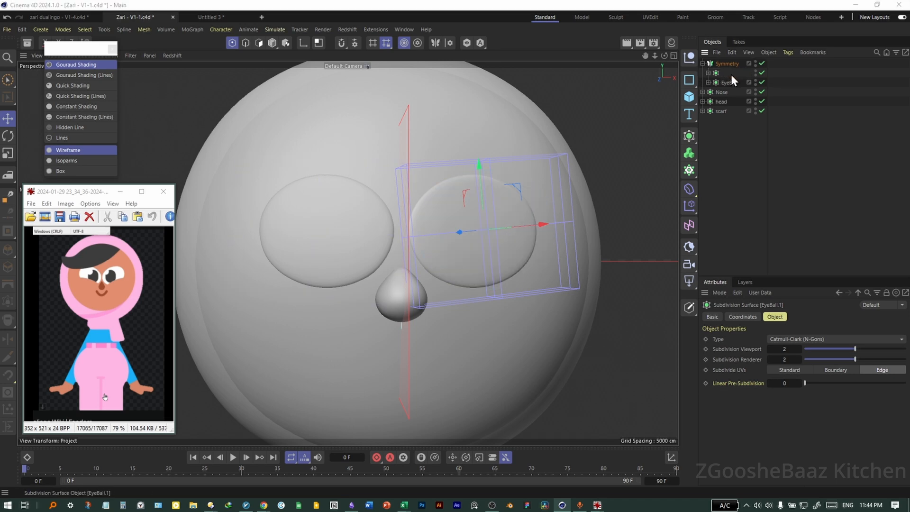
type("Pupil")
key("Return")
Step: Scale down the Pupil's inner Null and set the Pupil's Thicken thickness to 3.2 cm
left_click(757, 140)
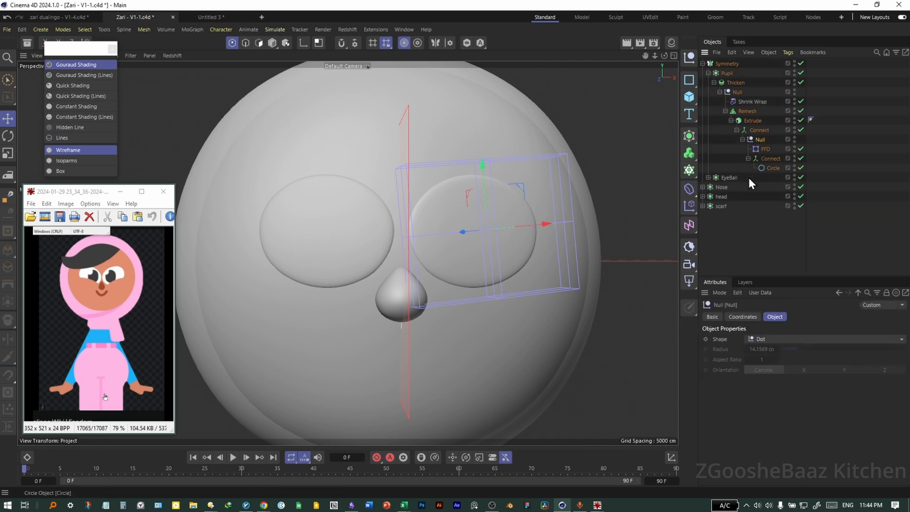
key("t")
left_click_drag(484, 164, 482, 183)
left_click(735, 83)
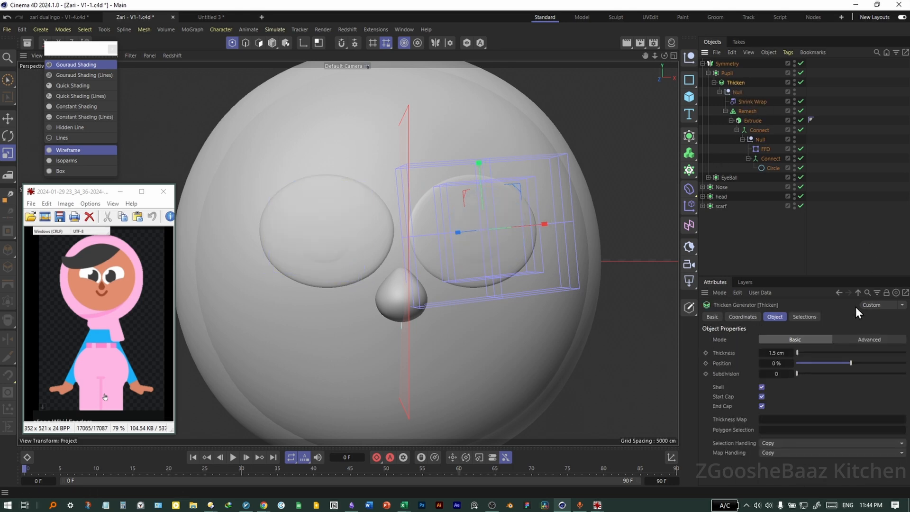
left_click_drag(776, 355, 800, 354)
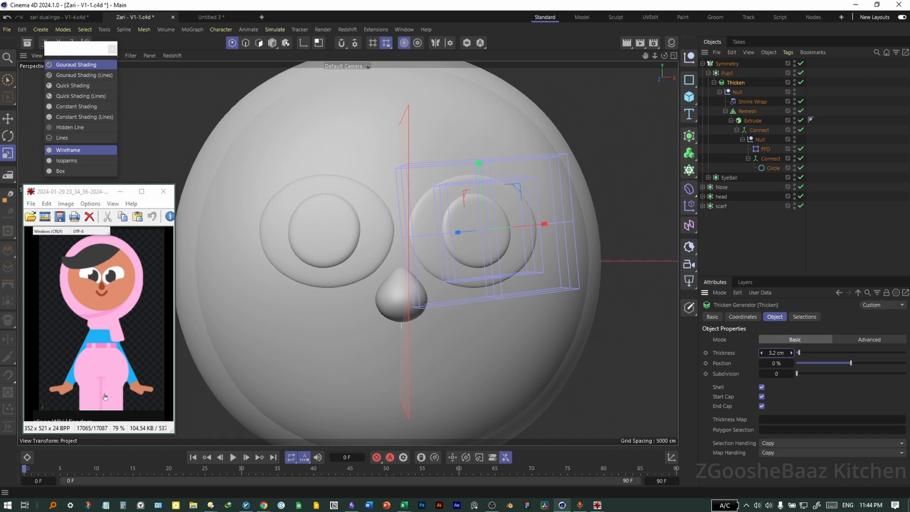
Step: Wrap the Pupil's Circle spline in a new Spline Mask generator
left_click_drag(198, 285, 182, 282, "alt")
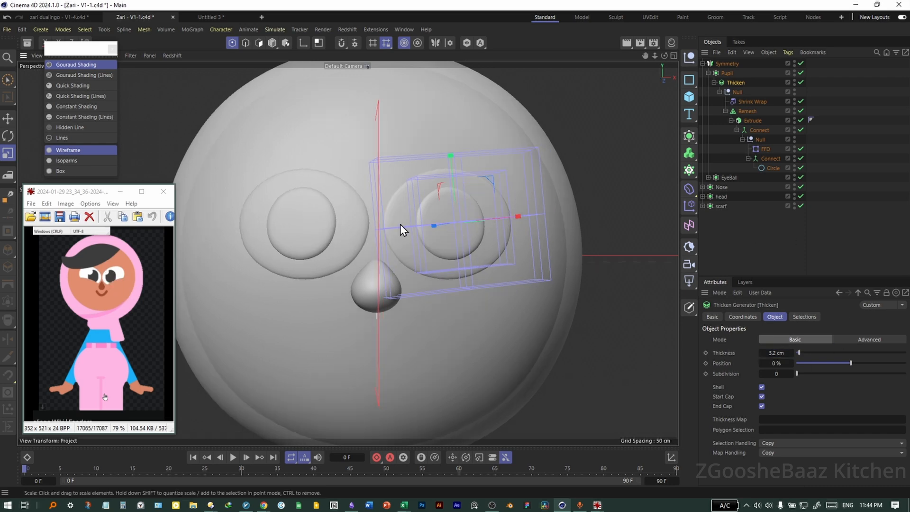
left_click_drag(456, 260, 408, 251, "alt")
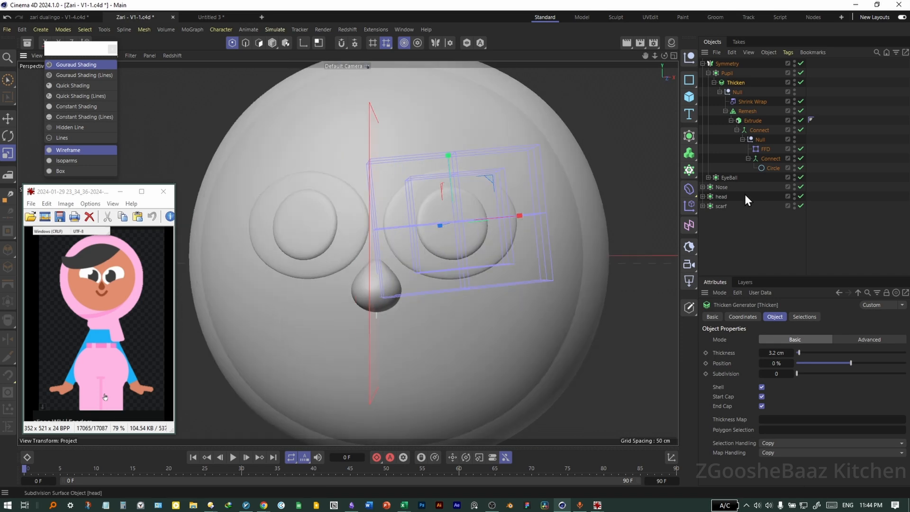
left_click(772, 169)
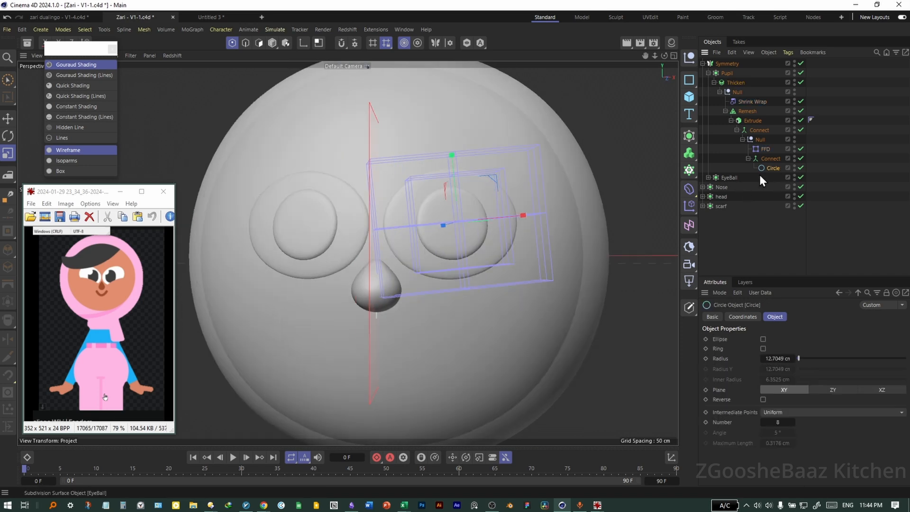
left_click(690, 140)
left_click(748, 210)
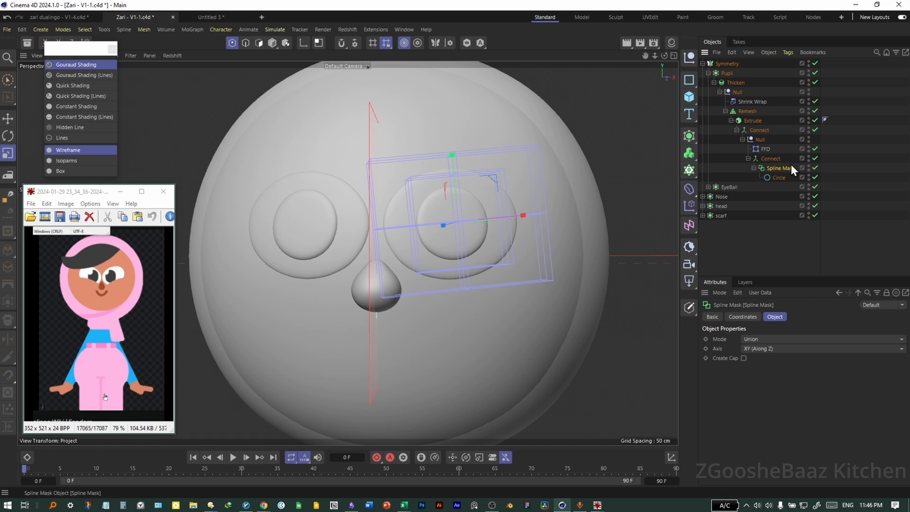
Step: Duplicate the Circle inside the Spline Mask and shrink the copy's radius to about 7.66 cm
left_click(779, 177)
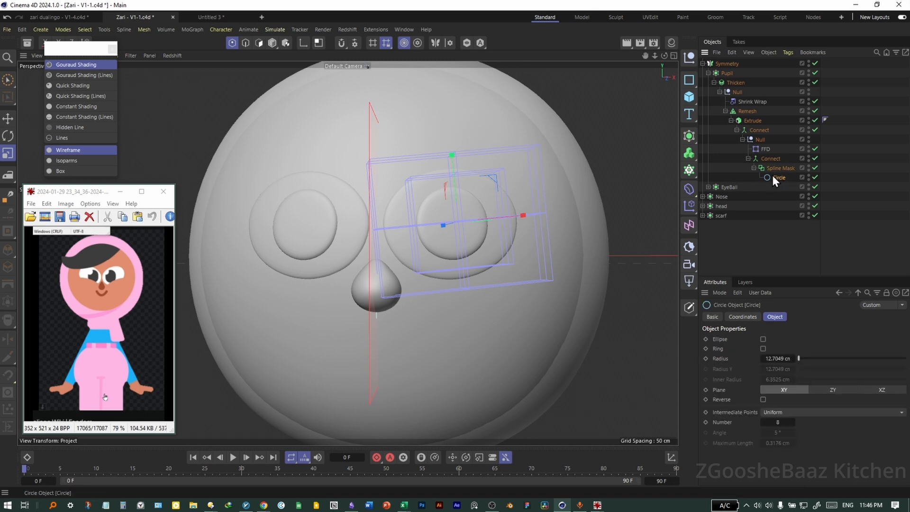
left_click_drag(780, 174, 781, 174, "ctrl")
left_click_drag(496, 178, 482, 189)
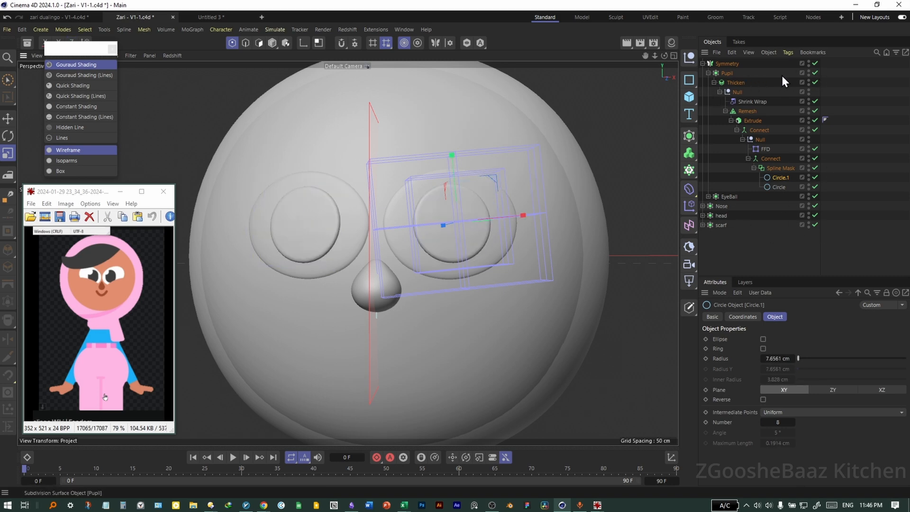
Step: Disable the Pupil's generators and deformers, and set the Spline Mask mode to A subtract B
left_click_drag(814, 73, 814, 157)
left_click_drag(458, 242, 420, 253, "alt")
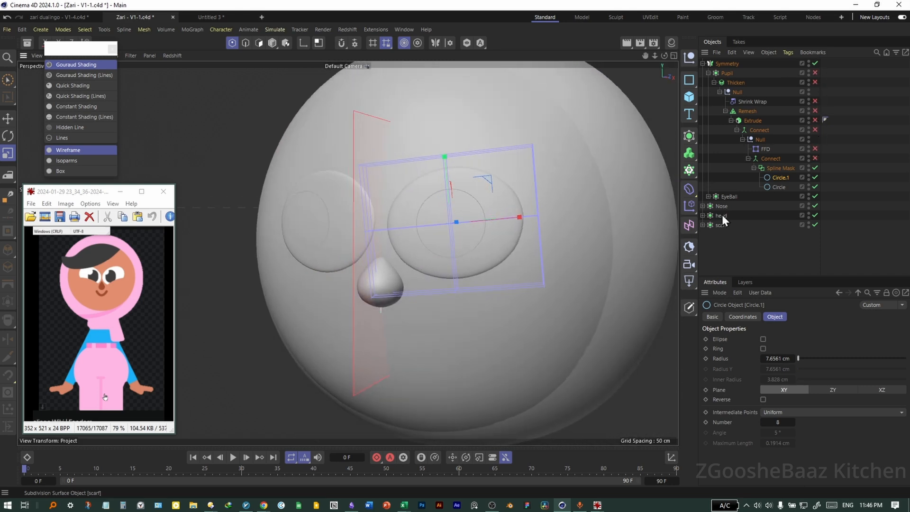
left_click(780, 168)
left_click(754, 338)
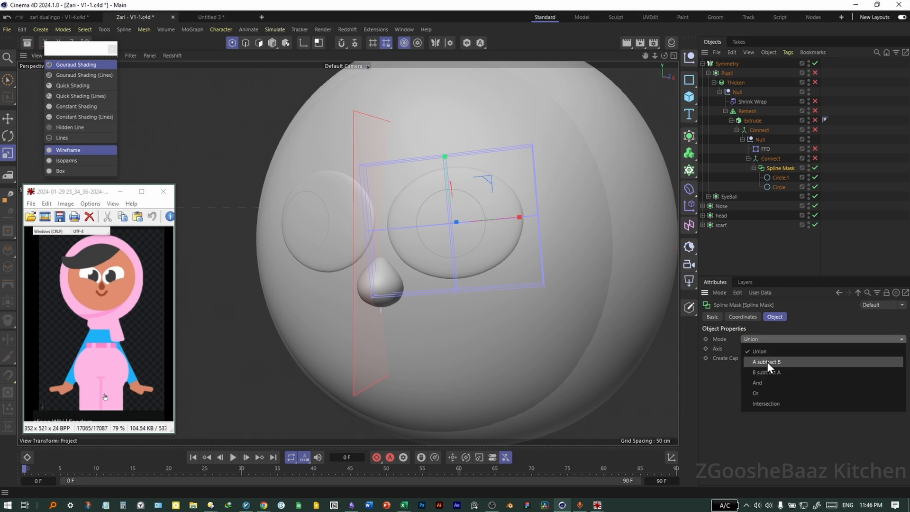
left_click(768, 351)
Step: Order the large Circle above its copy, shrink the copy to a radius of about 5.92 cm, and re-enable the Pupil's generators and deformers
left_click(780, 177)
left_click_drag(505, 186, 508, 177)
left_click_drag(777, 186, 780, 174)
left_click(780, 186)
left_click_drag(492, 186, 459, 209)
left_click_drag(813, 158, 815, 71)
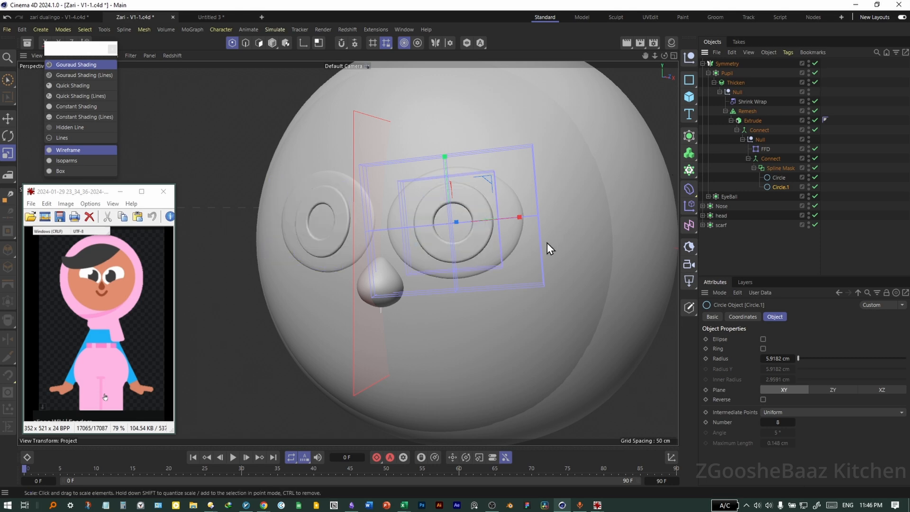
left_click_drag(552, 237, 518, 280, "alt")
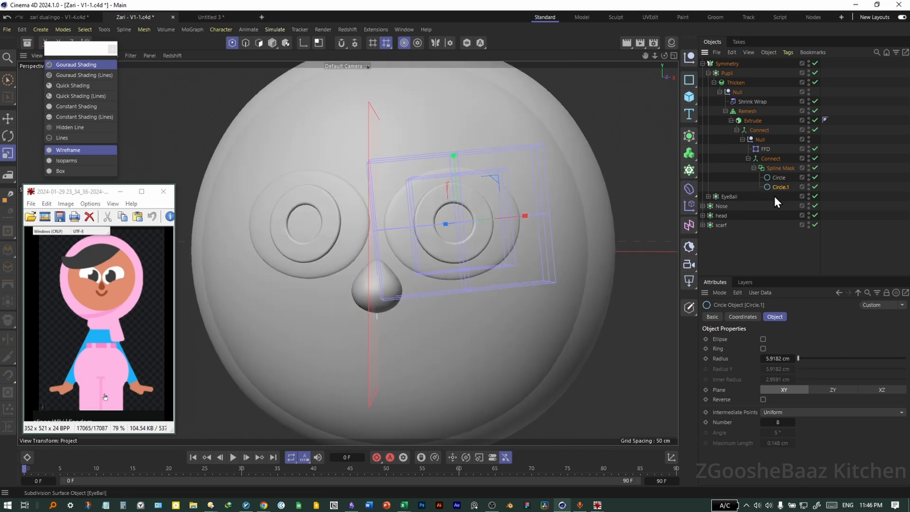
Step: Move the small circle up and toward the nose, and turn off Symmetric X in the Pupil's Remesh
key("e")
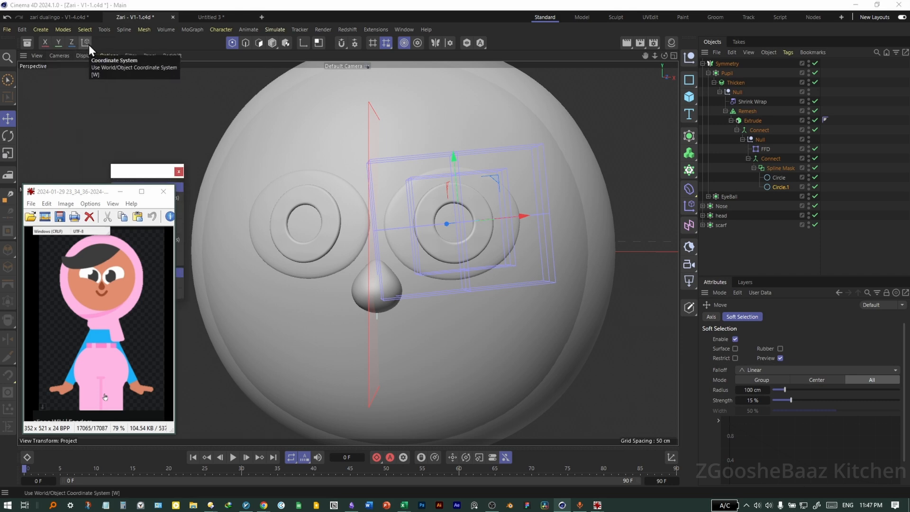
left_click_drag(498, 186, 493, 158)
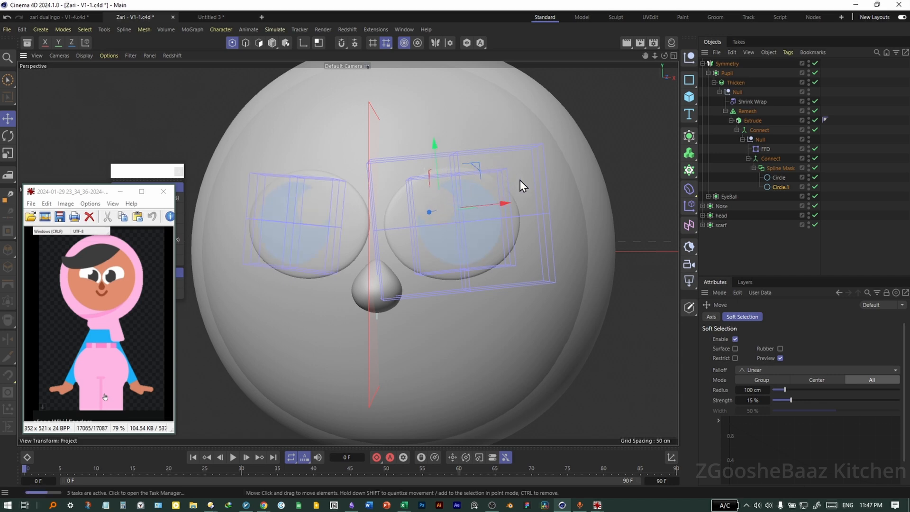
left_click(746, 111)
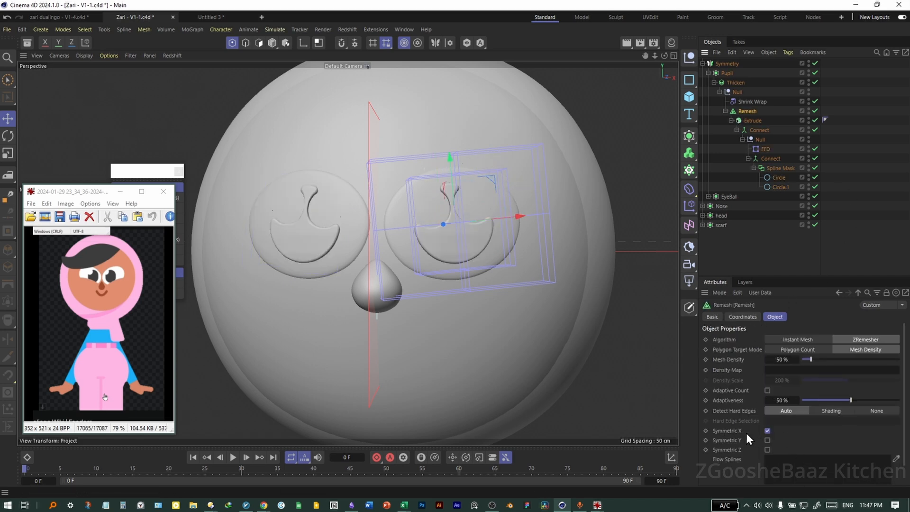
left_click(767, 430)
Step: Undo the last change and reposition the small circle so it cuts into the pupil's nose-facing side
key("ctrl+z")
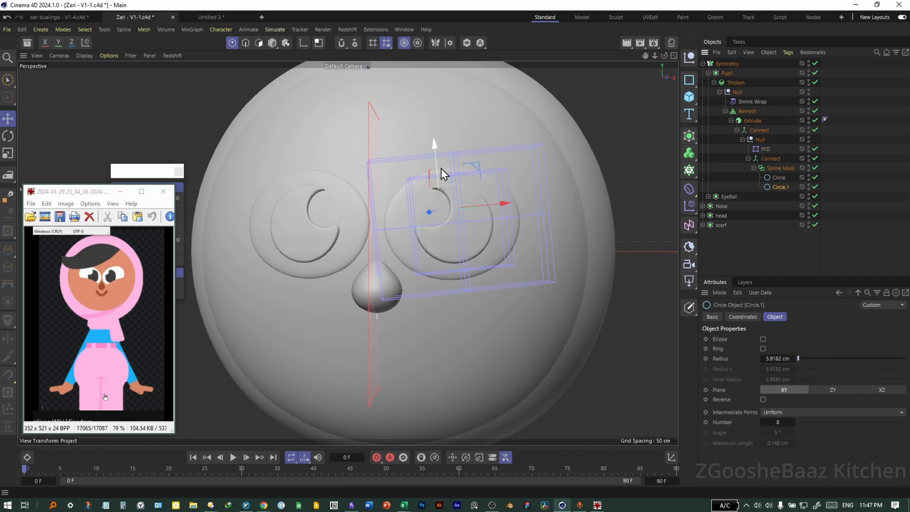
left_click_drag(475, 163, 494, 162)
left_click_drag(494, 161, 494, 164)
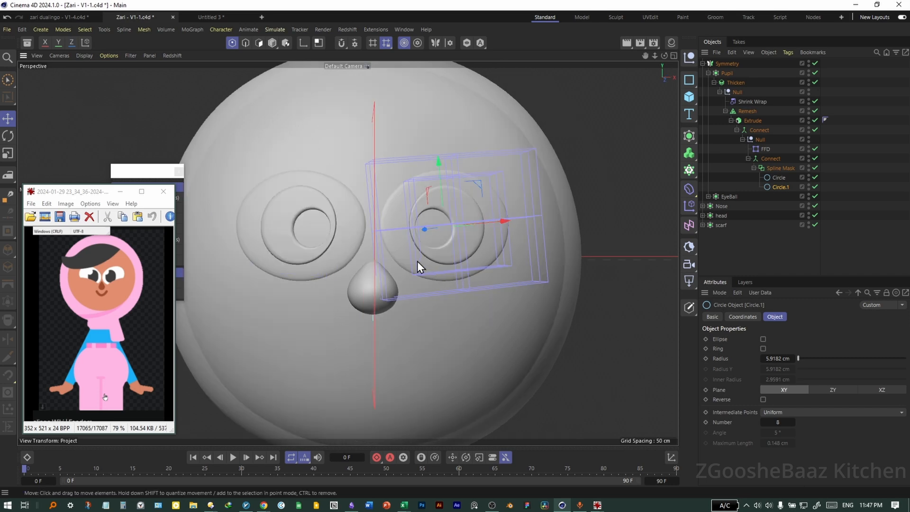
left_click(857, 227)
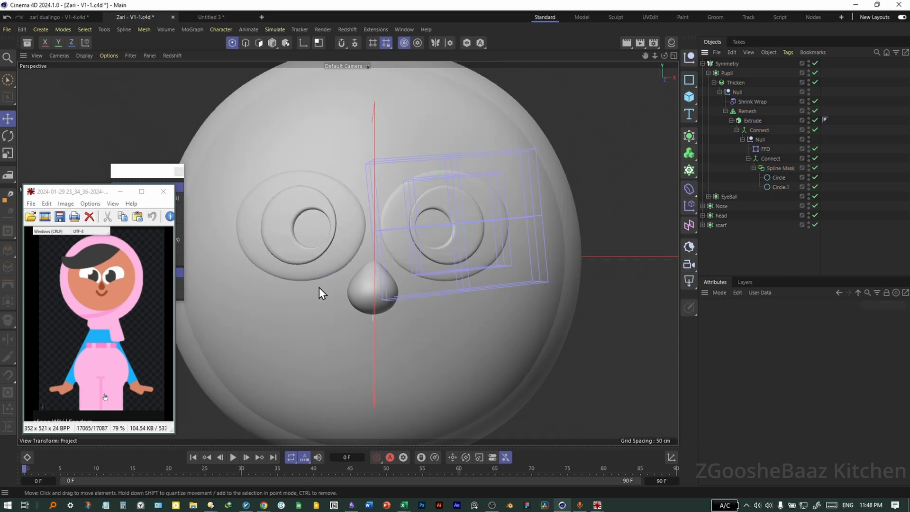
Step: Duplicate EyeBall inside the Symmetry and expand the copy's hierarchy
left_click(714, 82)
left_click(729, 92)
left_click_drag(732, 94, 731, 97, "ctrl")
left_click(708, 101)
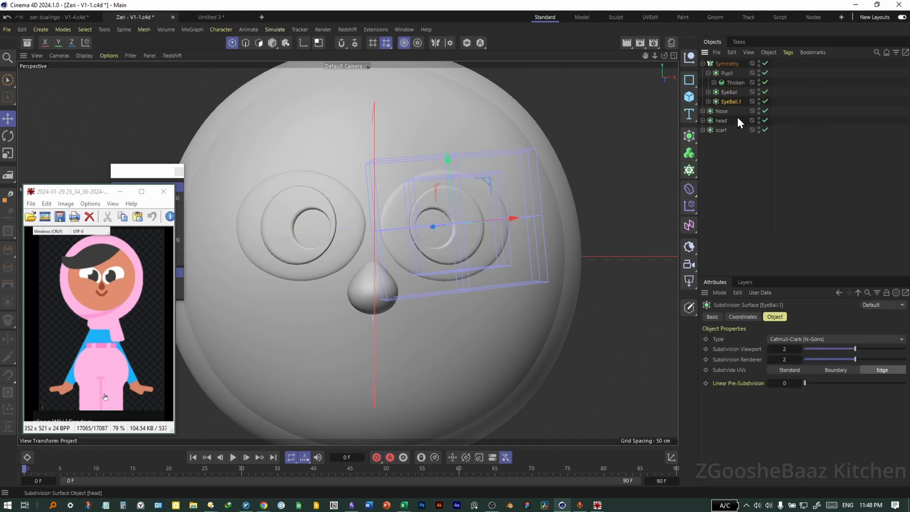
left_click(751, 139)
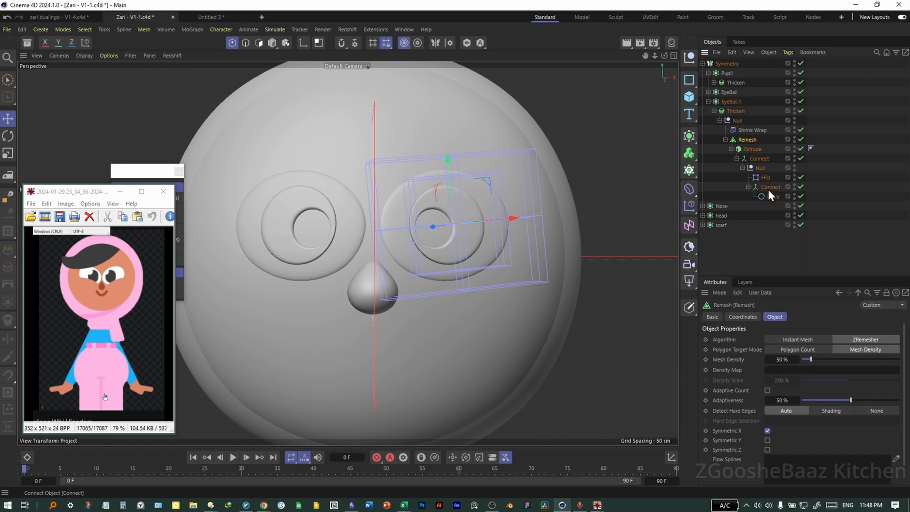
Step: Adjust the thickness of EyeBall.1's Thicken, and move and rotate its inner Null down to the cheek beside the nose
left_click(734, 111)
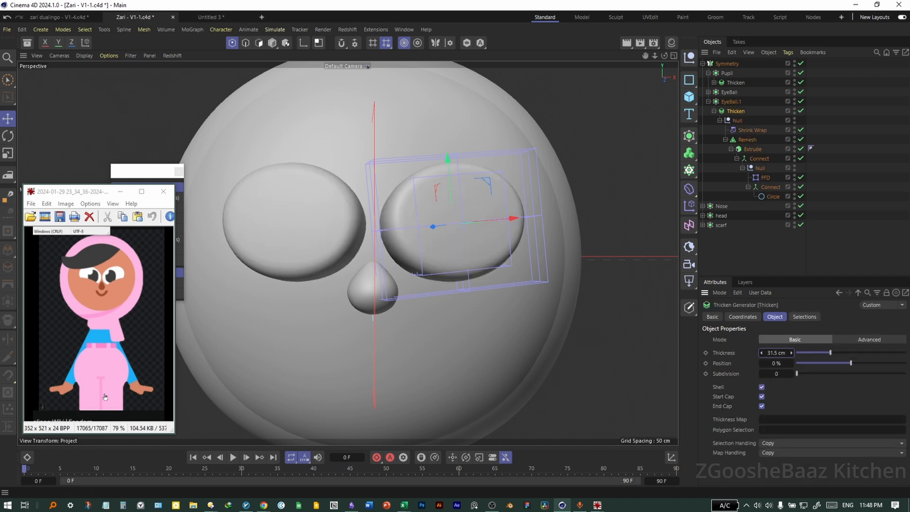
left_click_drag(777, 354, 756, 354)
left_click(761, 169)
left_click_drag(503, 183, 517, 289)
key("r")
key("e")
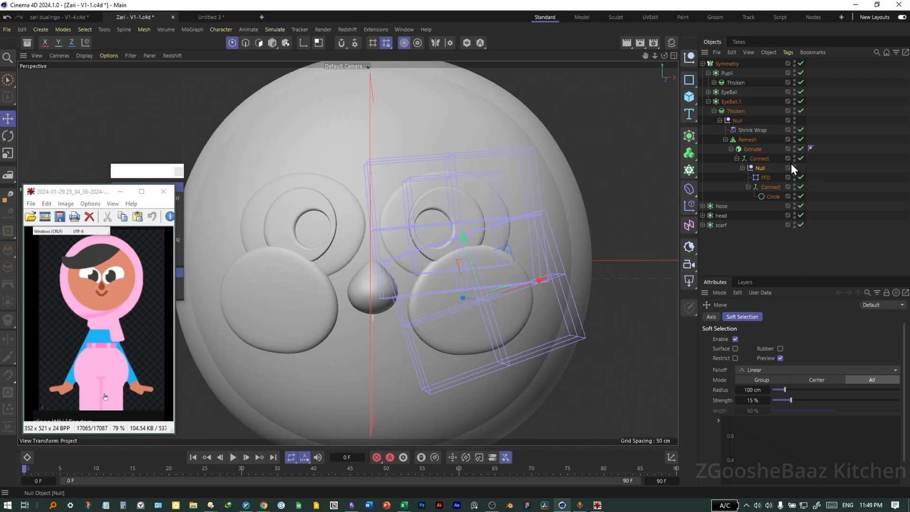
Step: Turn off Symmetric X in EyeBall.1's Remesh and display the mesh lines over the shading
left_click(749, 140)
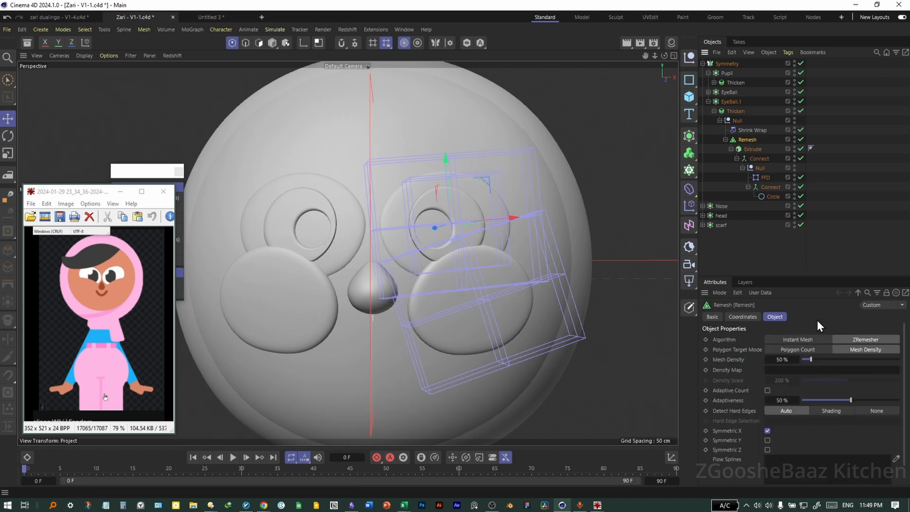
left_click(766, 431)
key("n")
key("b")
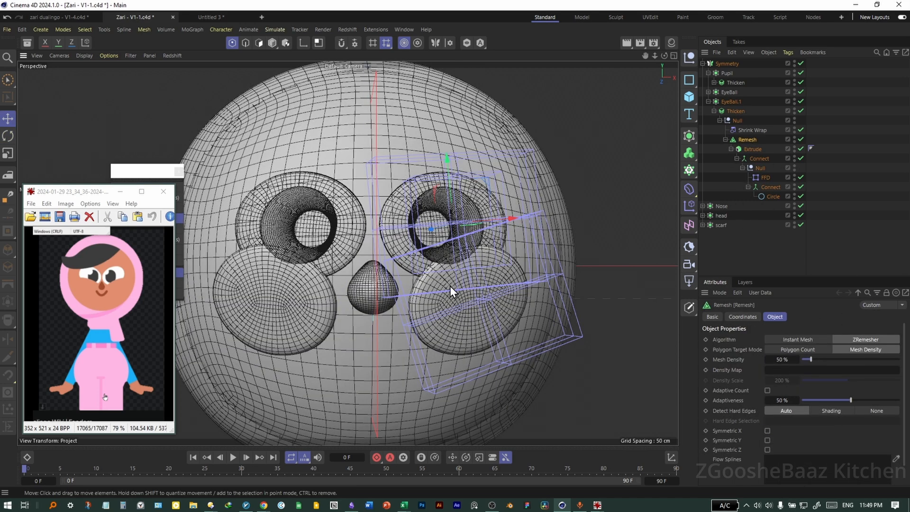
Step: Temporarily disable EyeBall.1, scale and reposition its inner Null into a wider cheek shape, and re-enable it
scroll(453, 283, "up", 1)
left_click(800, 102)
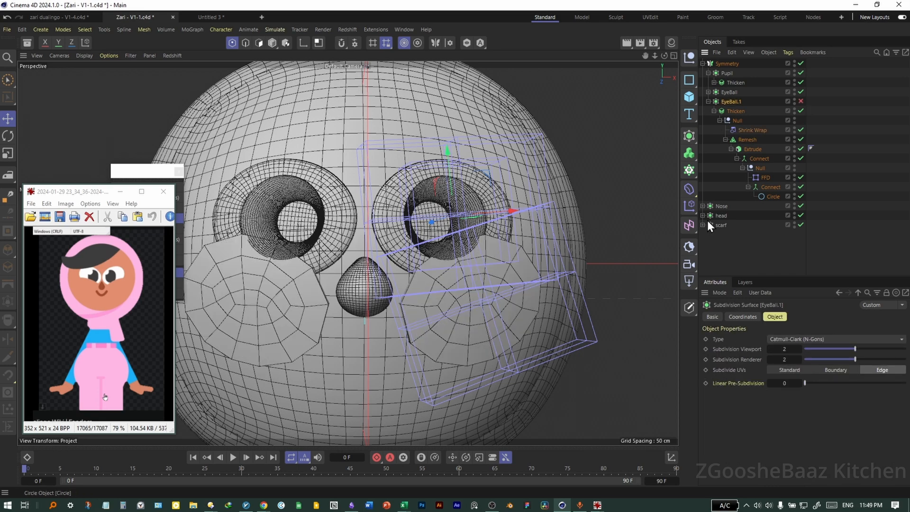
left_click(759, 168)
key("t")
left_click_drag(553, 279, 461, 241, "alt")
key("e")
left_click(801, 102)
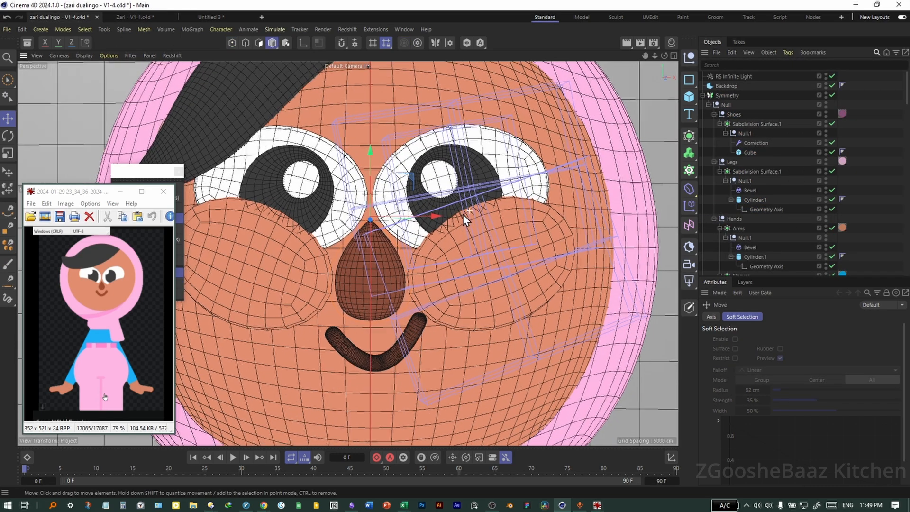
Step: Examine the Cheeks hierarchy in the finished zari dualingo - V1-4.c4d scene and return to Zari - V1-1.c4d
scroll(464, 214, "down", 4)
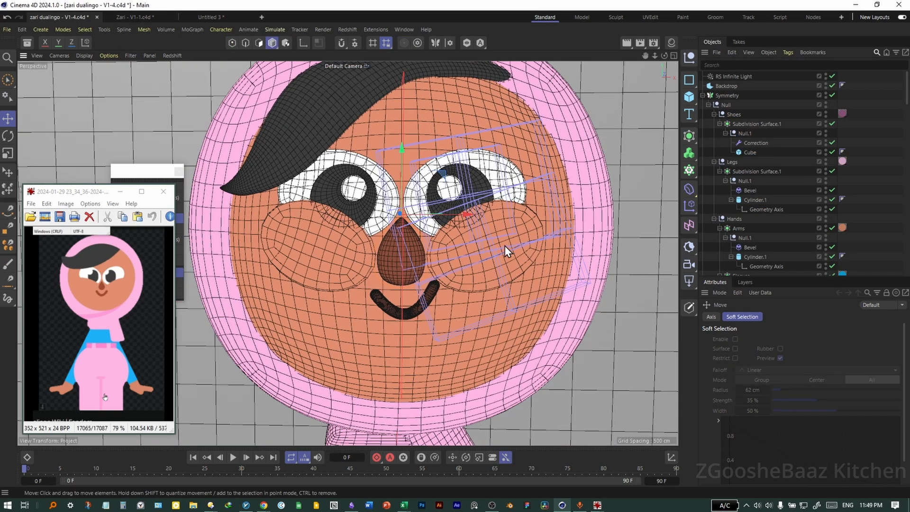
left_click(500, 245)
key("s")
scroll(801, 220, "down", 4)
scroll(809, 219, "down", 6)
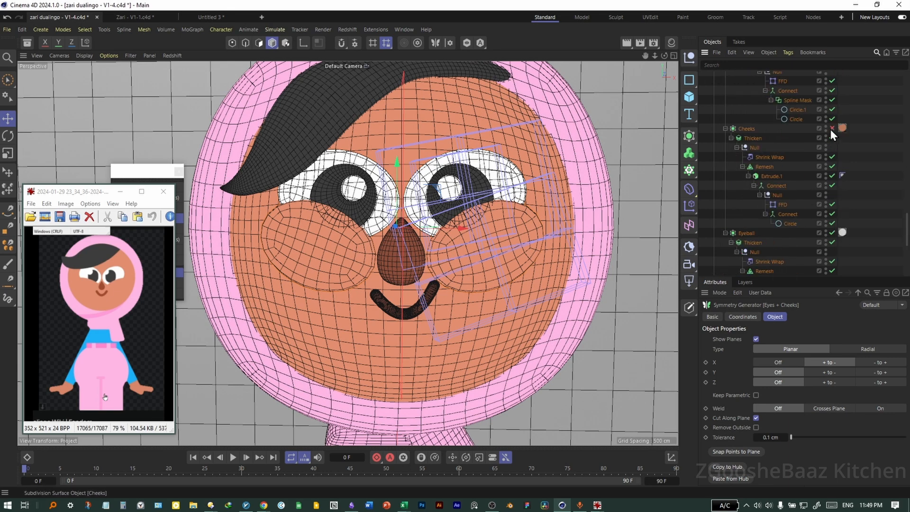
left_click(142, 17)
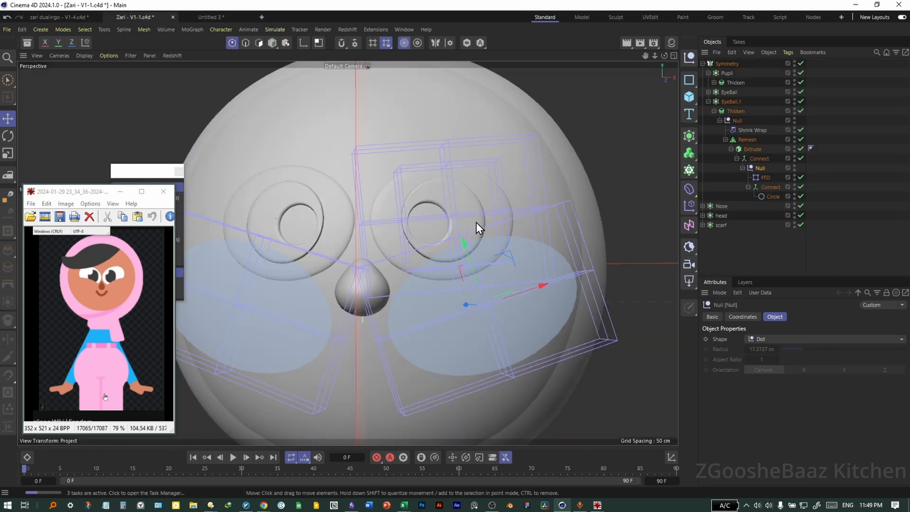
Step: Set the Mesh Density of EyeBall.1's Remesh to 20%, show the mesh lines, and compare with the finished scene
left_click(747, 139)
double_click(787, 359)
type("20")
key("Return")
key("n")
key("d")
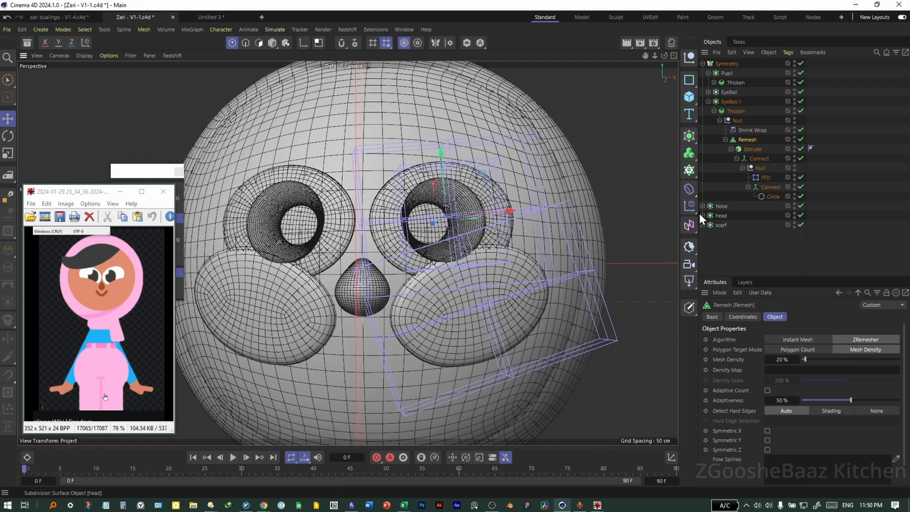
left_click(76, 18)
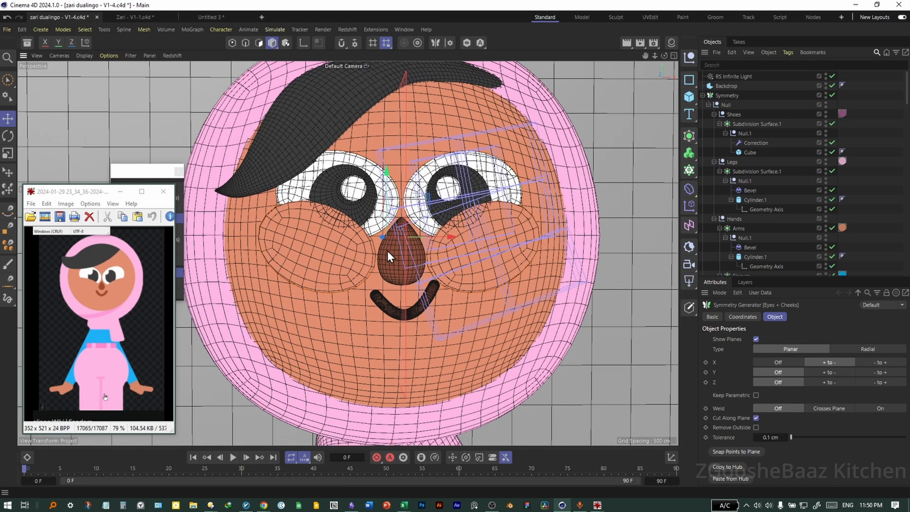
left_click(136, 17)
Step: Set the Mesh Density of the Pupil's Remesh to 10% and re-enable the Pupil
left_click_drag(450, 287, 429, 279, "alt")
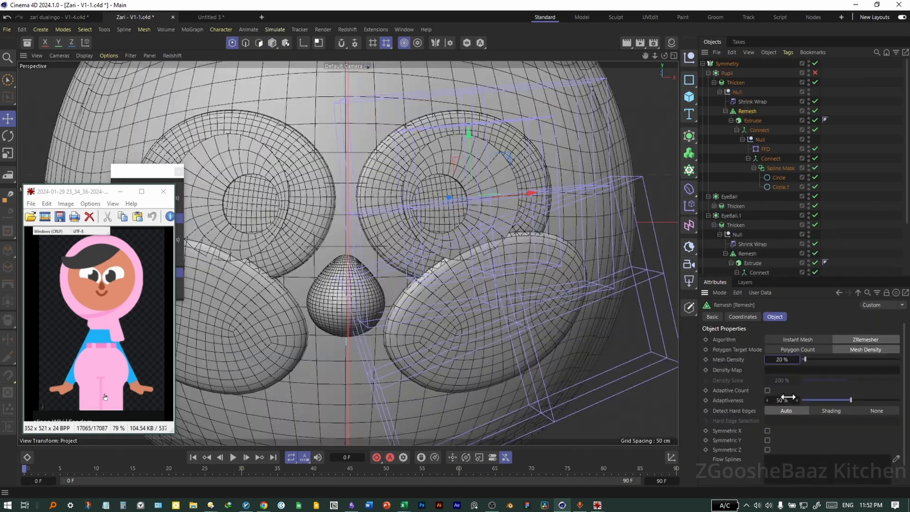
type("10")
key("Return")
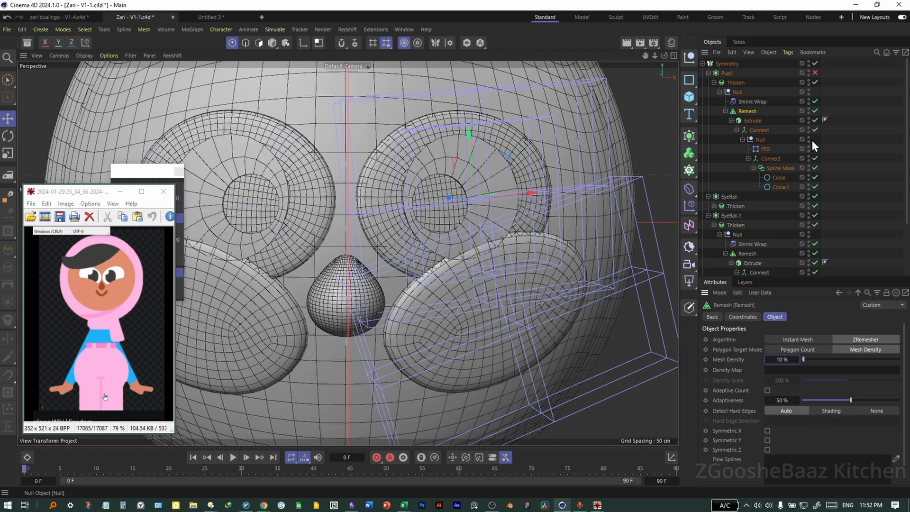
left_click(814, 73)
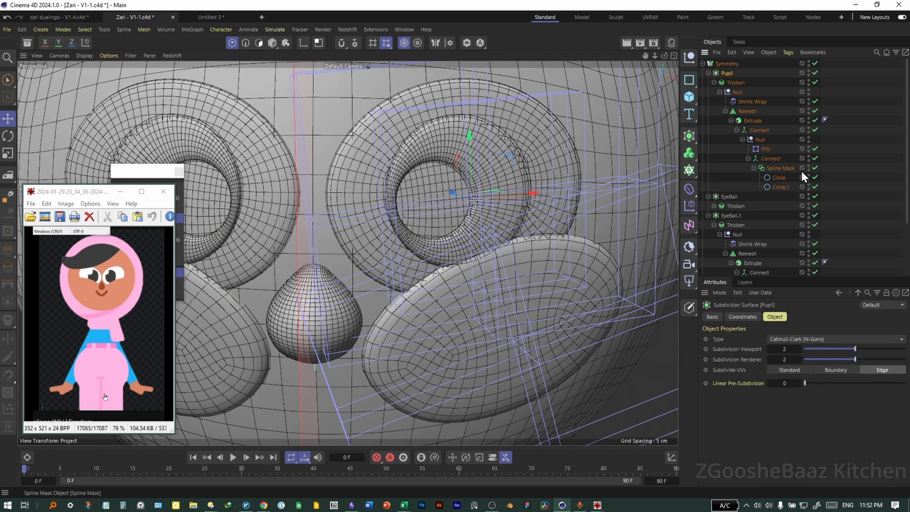
Step: Collapse the Pupil's hierarchy and reduce the Regular Grid cap size of EyeBall.1's Extrude to 7.81 cm
left_click(706, 71)
left_click(708, 73)
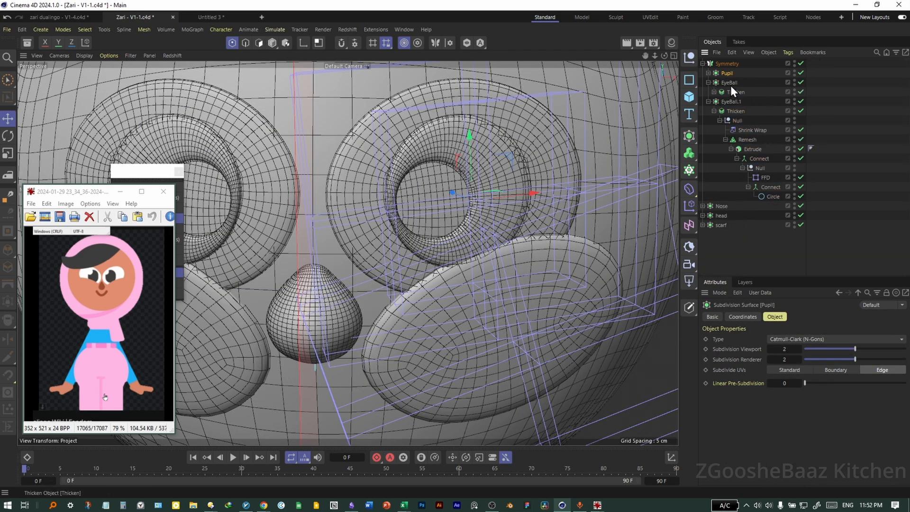
left_click(729, 84)
left_click_drag(666, 213, 641, 217, "alt")
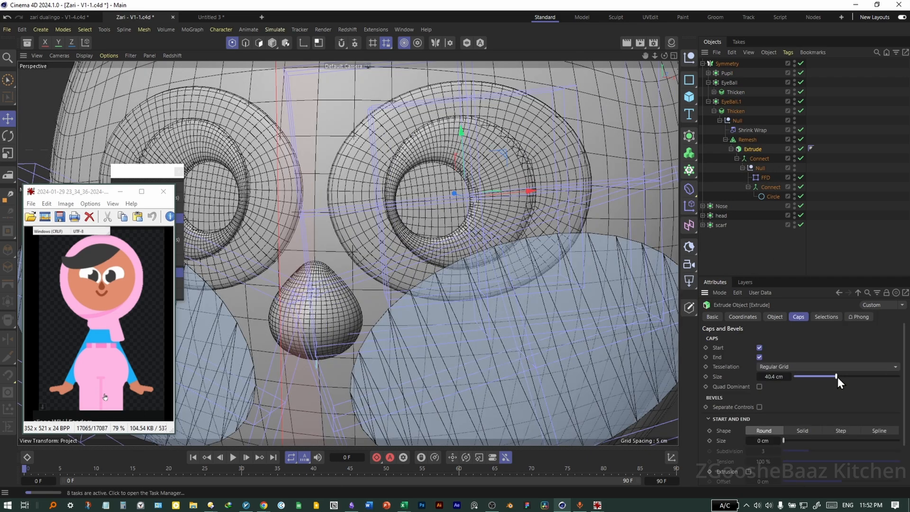
left_click_drag(837, 377, 823, 371)
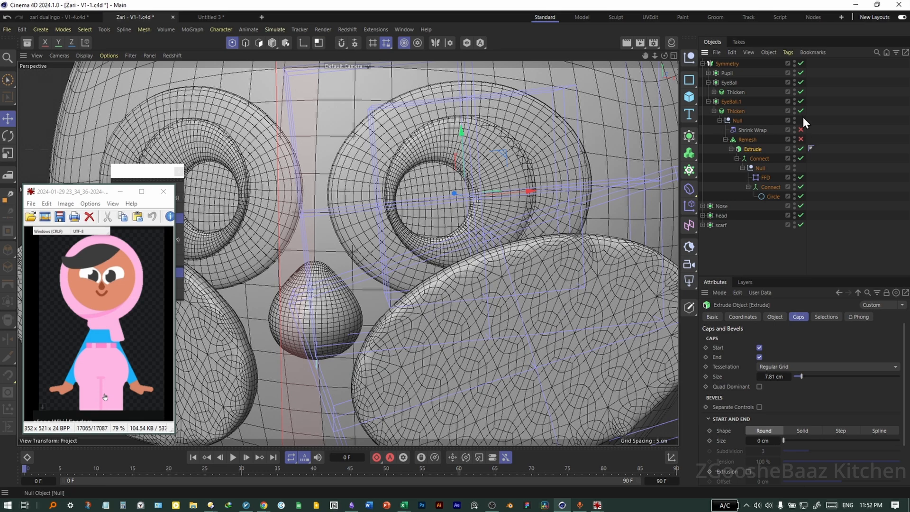
Step: Disable Thicken and EyeBall.1 and set the Regular Grid cap size of EyeBall.1's Extrude to 21.65 cm
left_click(800, 110)
left_click(800, 102)
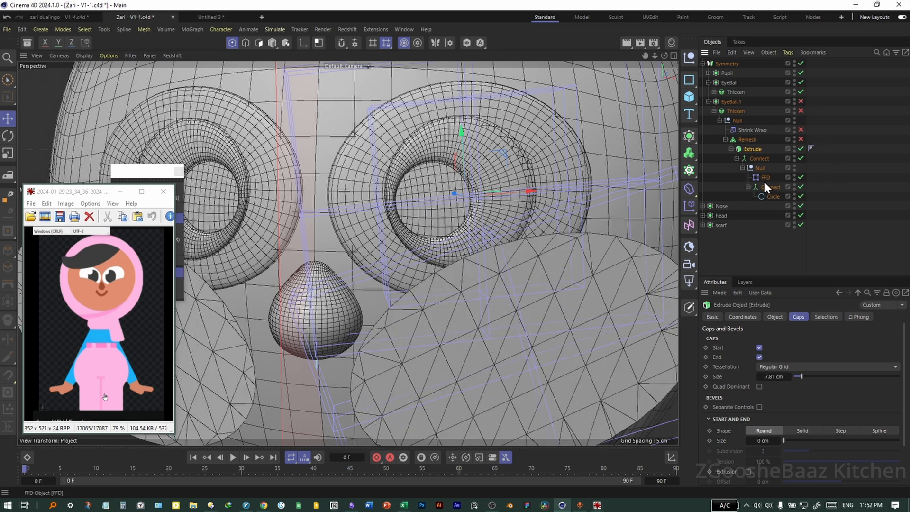
left_click_drag(567, 251, 536, 256, "alt")
left_click_drag(797, 377, 816, 377)
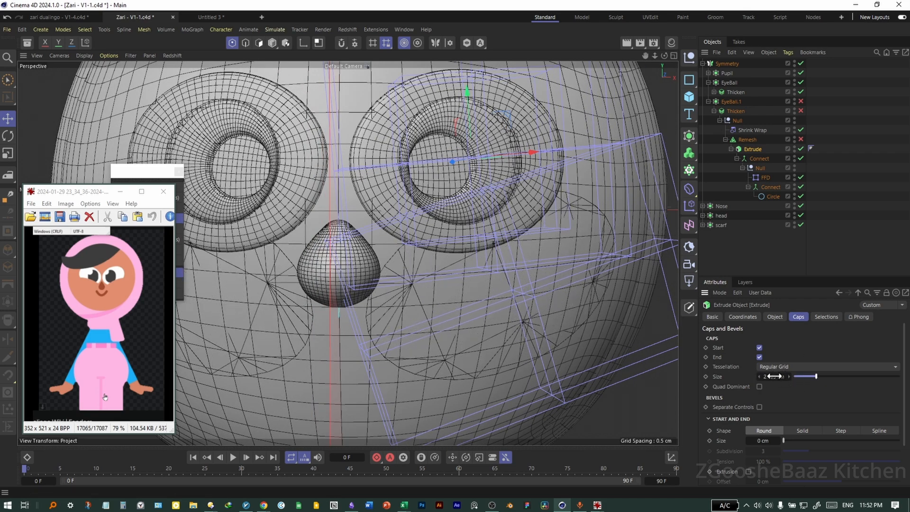
Step: Re-enable the Remesh and Thicken in EyeBall.1 and set the Remesh's Mesh Density to 80%
left_click(801, 140)
left_click(800, 111)
left_click(747, 139)
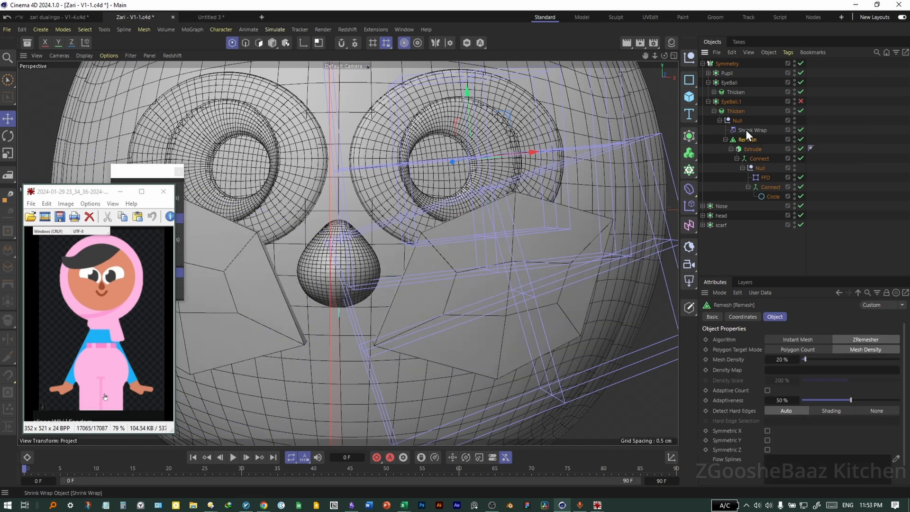
double_click(787, 362)
type("50")
key("Return")
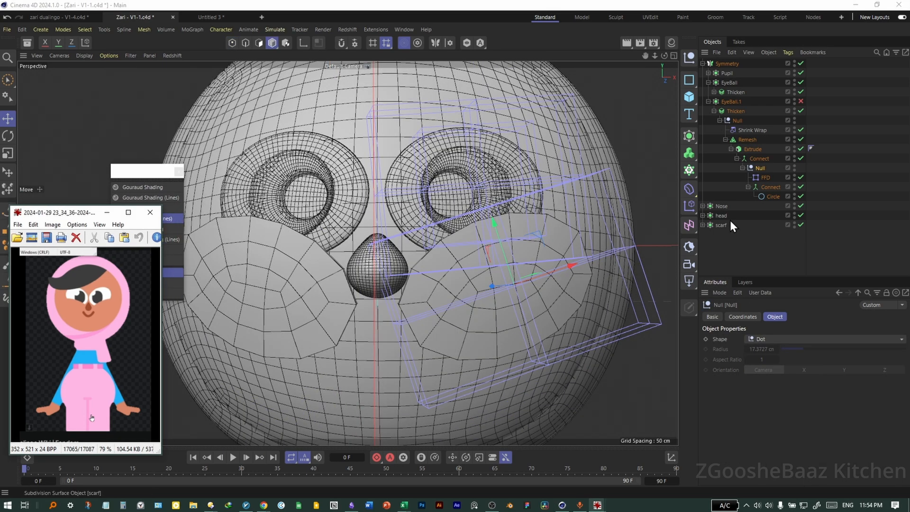
Step: Examine the Circle, Connect, FFD, Null, Remesh and Extrude objects in the EyeBall.1 hierarchy
scroll(412, 258, "up", 3)
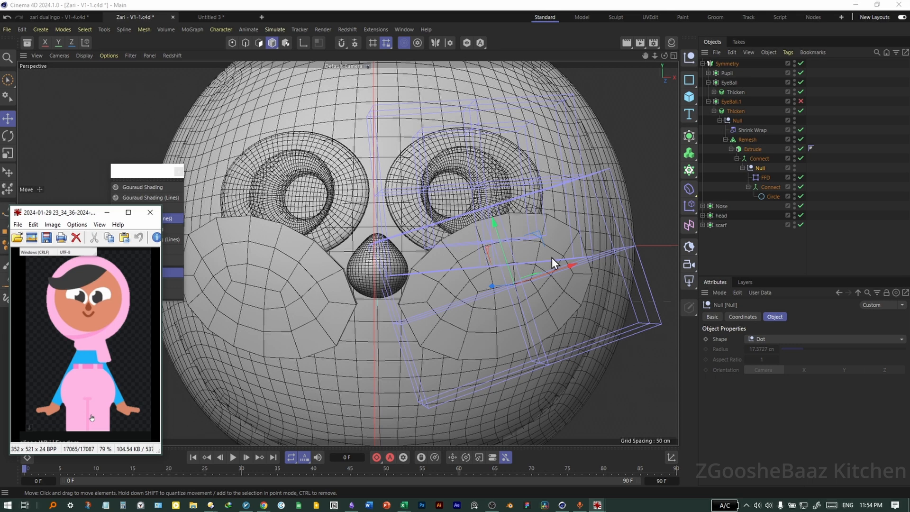
left_click(769, 195)
left_click(769, 187)
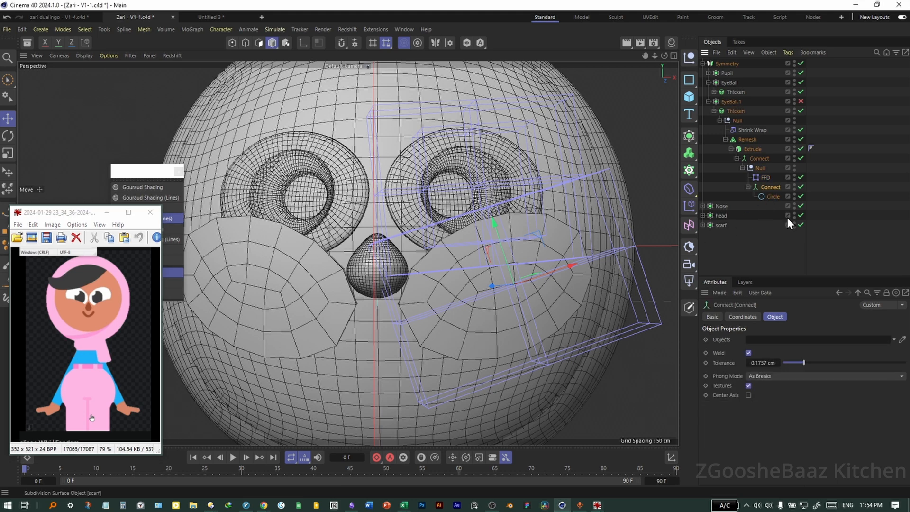
left_click(774, 188)
left_click(765, 178)
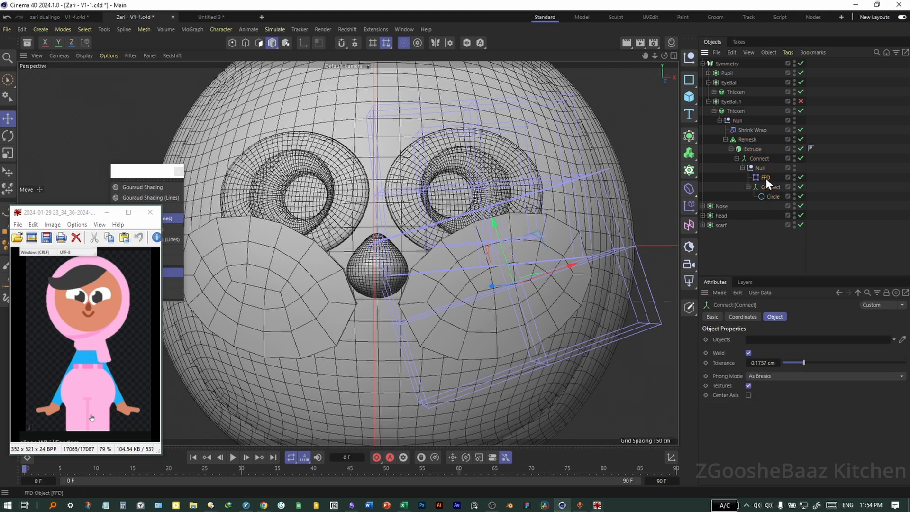
left_click(760, 168)
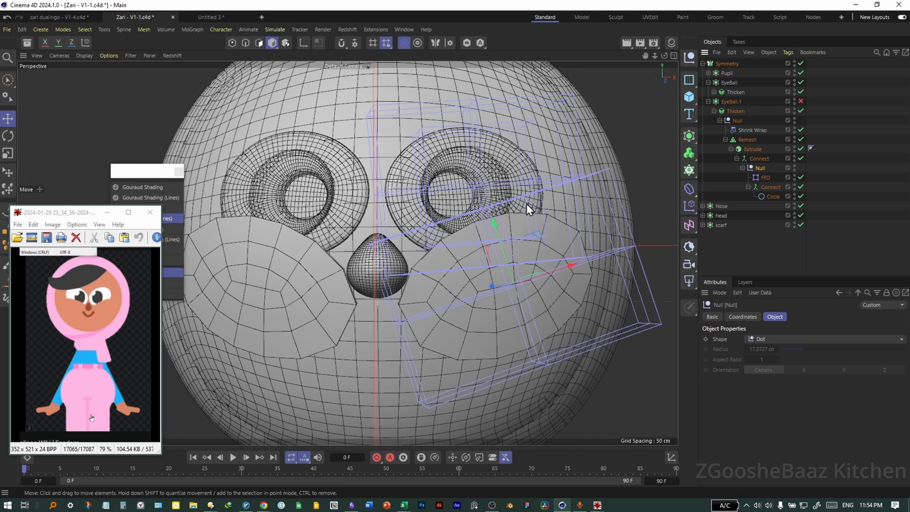
left_click(763, 159)
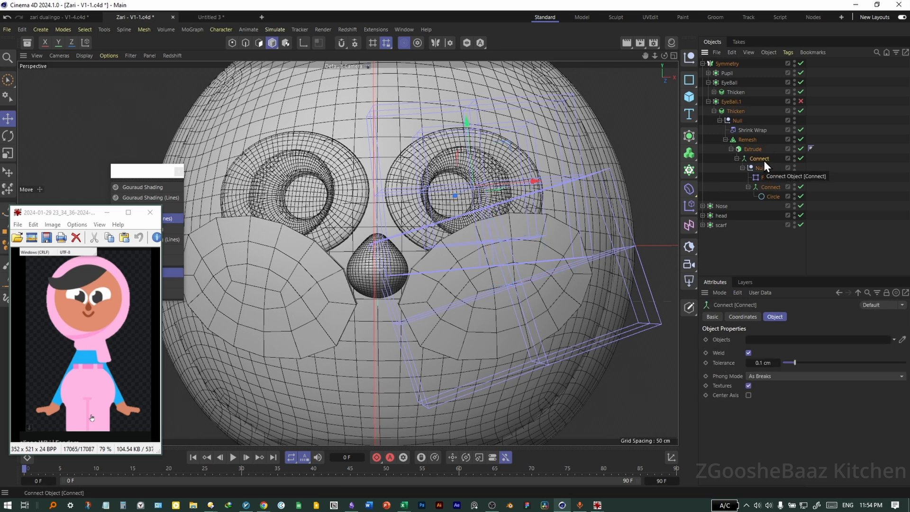
left_click(760, 168)
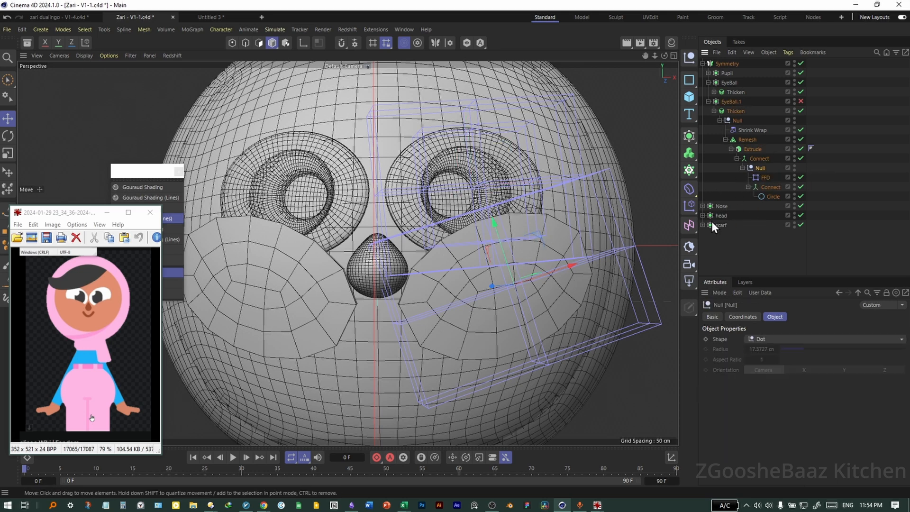
left_click(747, 140)
left_click(753, 149)
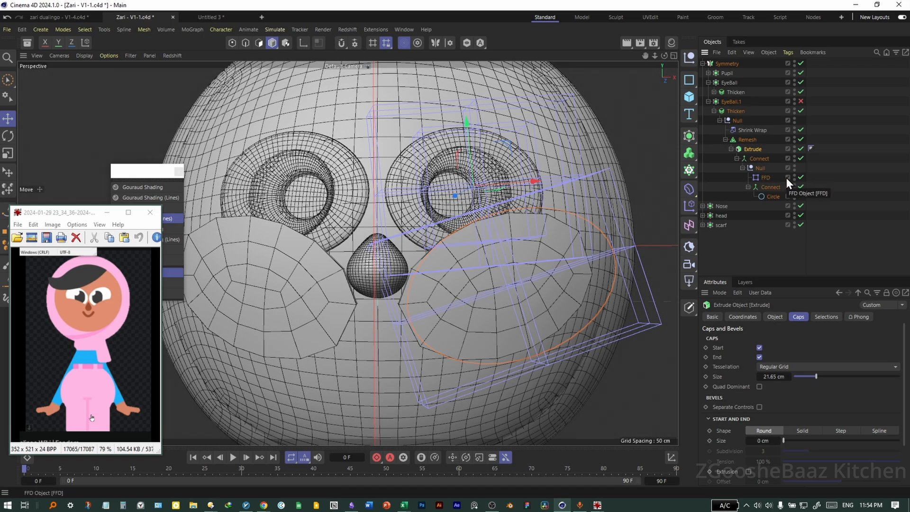
Step: Re-enable EyeBall.1 and inspect the settings of the cheek's Remesh and Circle
left_click(801, 101)
mouse_move(479, 294)
left_mouse_down("alt")
mouse_move(455, 290)
mouse_move(474, 292)
left_mouse_up("alt")
left_click(747, 140)
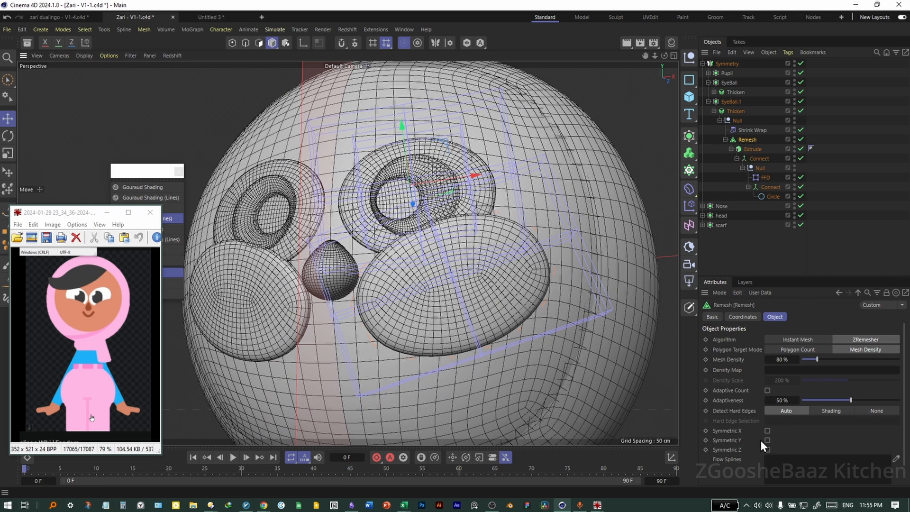
left_click(769, 197)
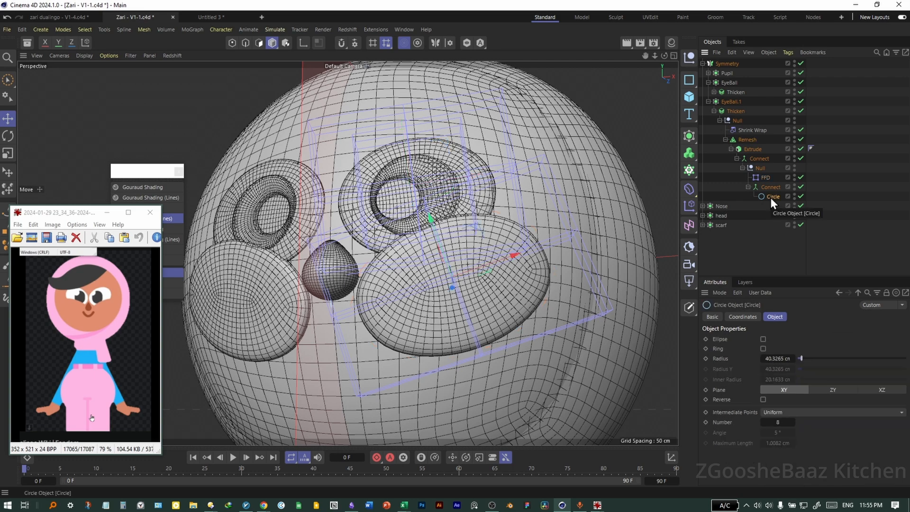
left_click(747, 139)
Step: Hide the reference image and open the Axis Center tool for the cheek hierarchy
left_click(107, 212)
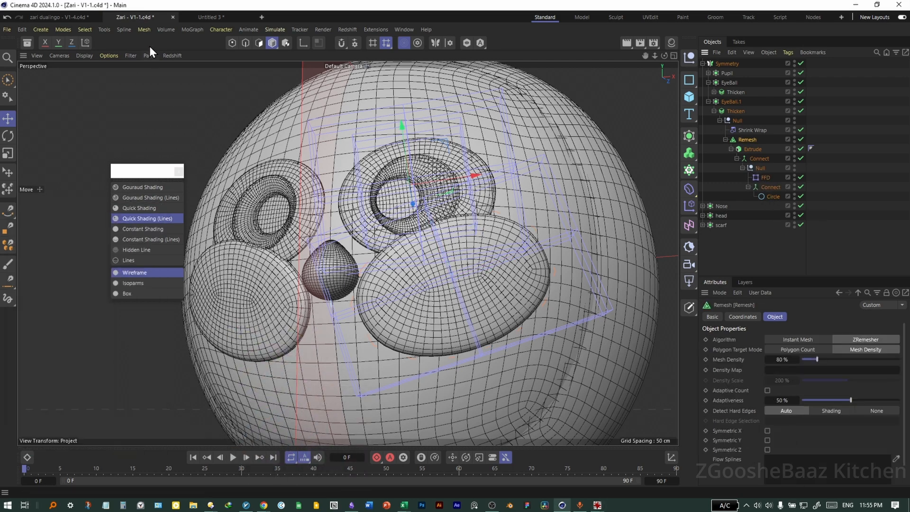
left_click(144, 29)
mouse_move(109, 30)
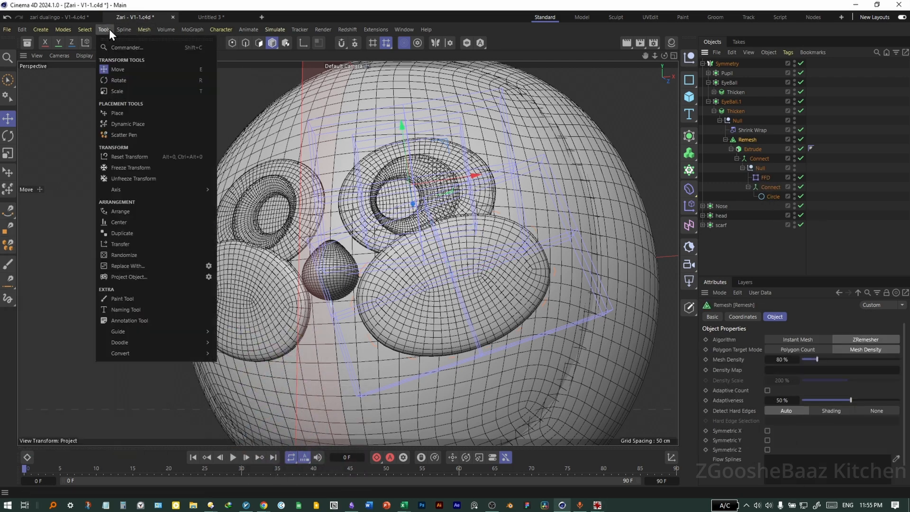
mouse_move(176, 188)
left_click(241, 194)
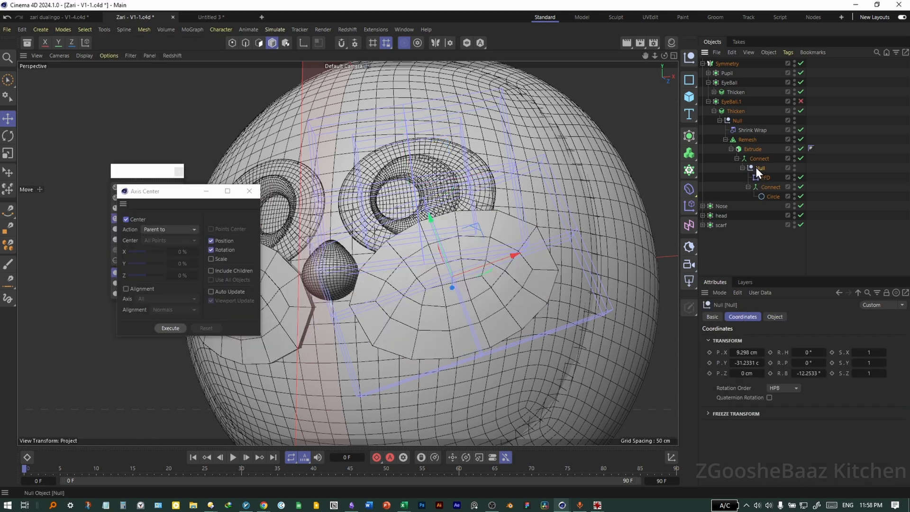
Step: Run Axis Center with the Parent to action on the Null that holds the cheek's FFD
left_click(760, 158)
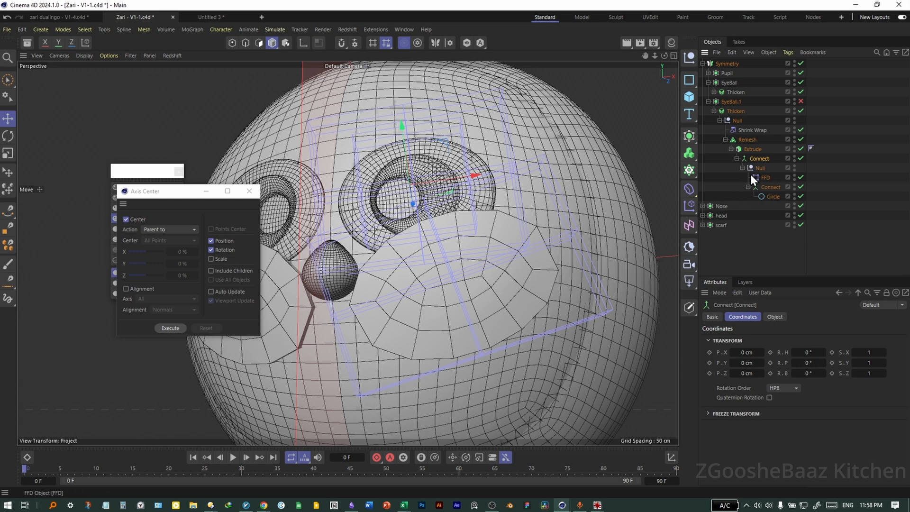
left_click(758, 168)
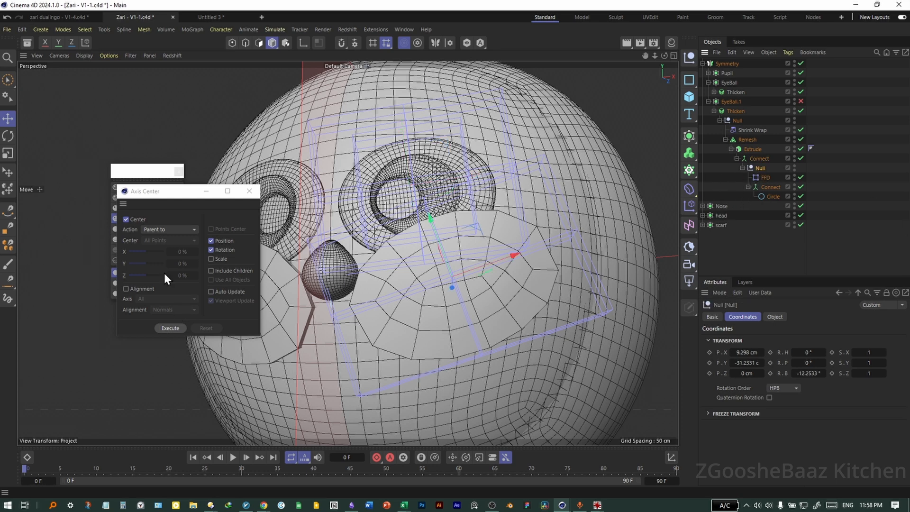
left_click(167, 229)
left_click(163, 274)
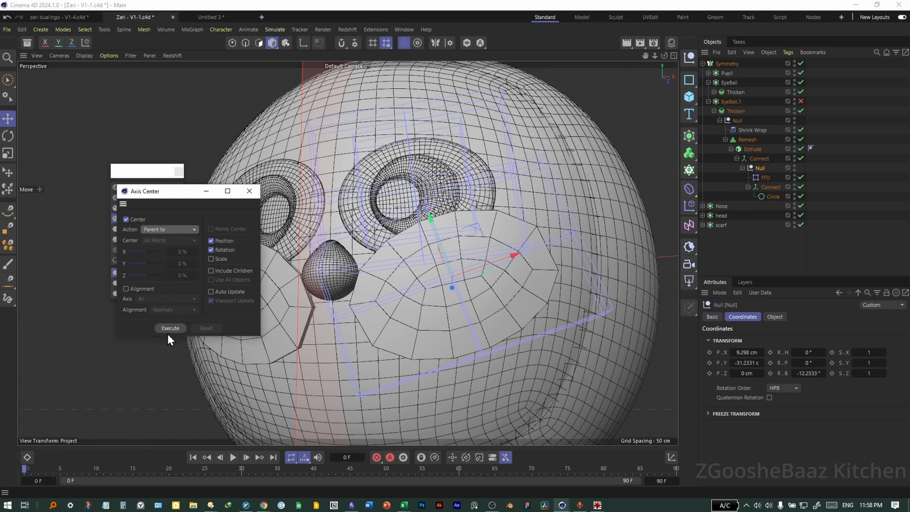
left_click(169, 329)
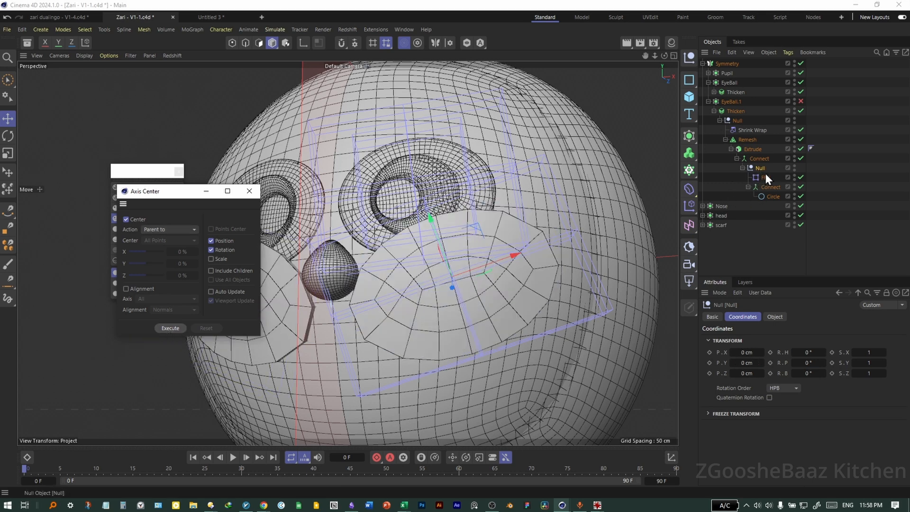
Step: Repeat the Parent to axis alignment upward from the outer Connect through Extrude, Remesh and Thicken, and check the resulting axes
left_click(758, 159)
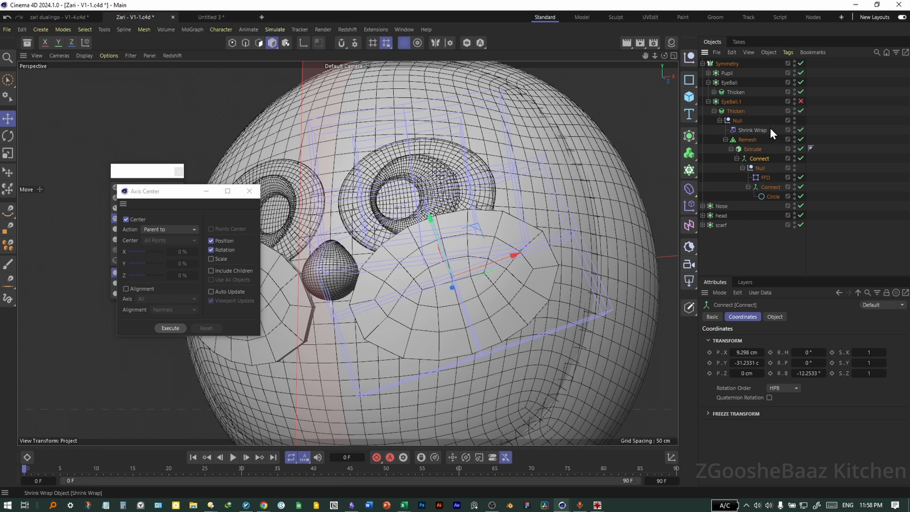
left_click(482, 312)
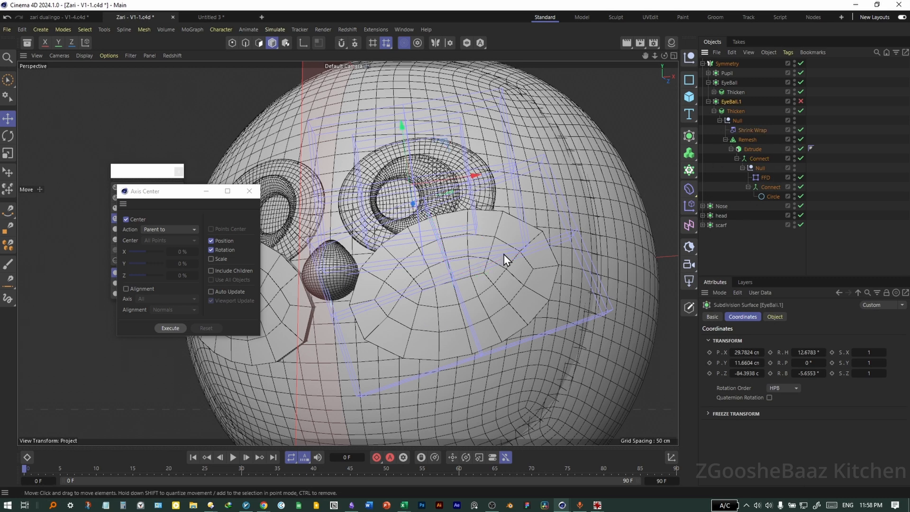
left_click(758, 160)
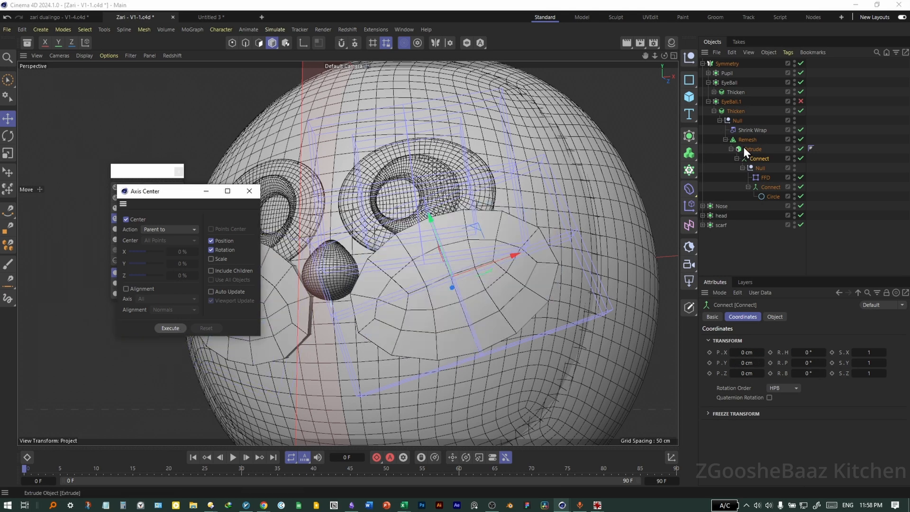
left_click(746, 148)
left_click(182, 329)
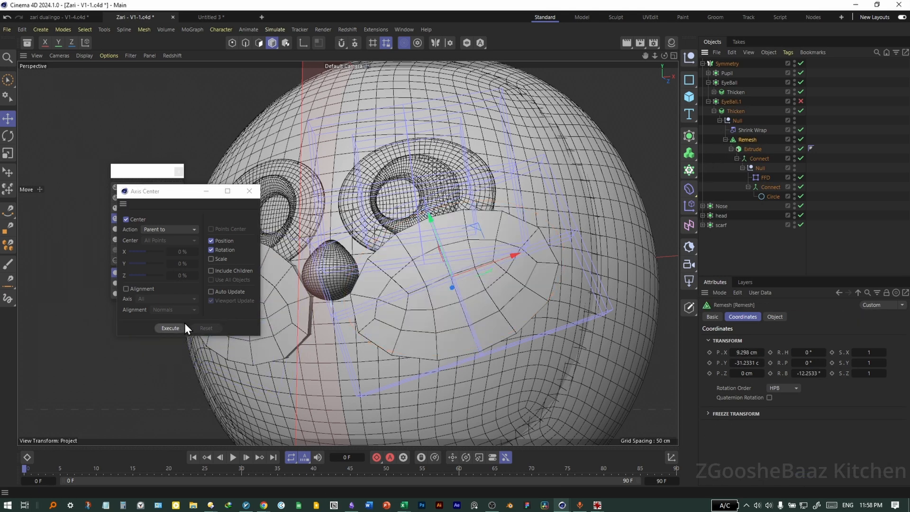
left_click(166, 327)
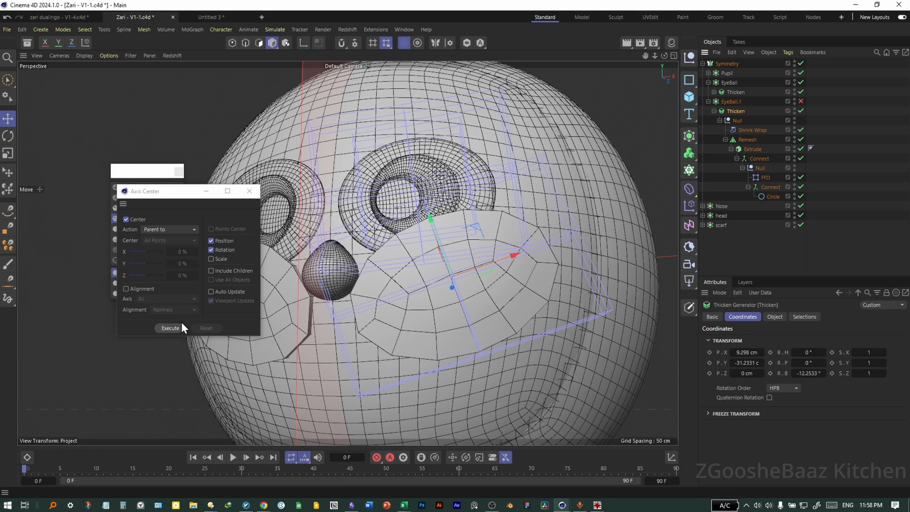
left_click(732, 102)
left_click(764, 178)
left_click(759, 170)
left_click(754, 159)
left_click(735, 112)
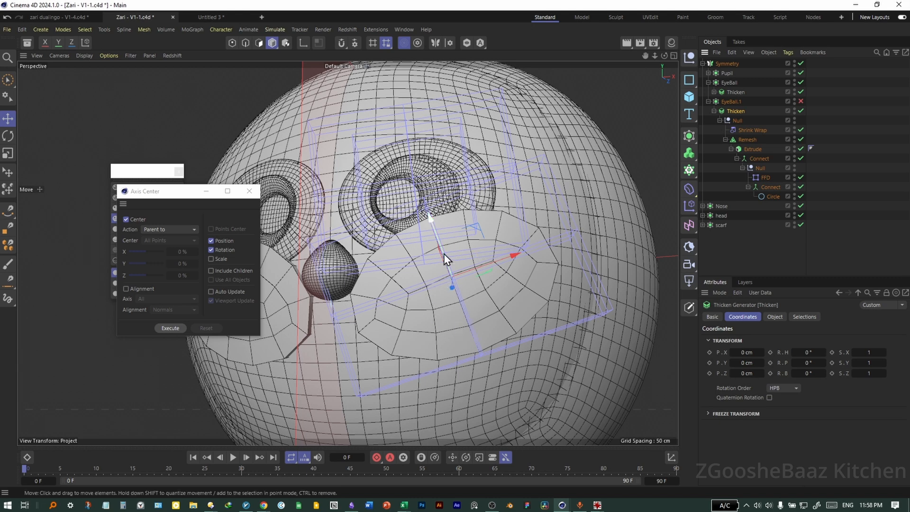
Step: Enable Symmetric X and Symmetric Y on the cheek's Remesh, re-enable EyeBall.1, and close the Axis Center tool
left_click(749, 139)
left_click(773, 318)
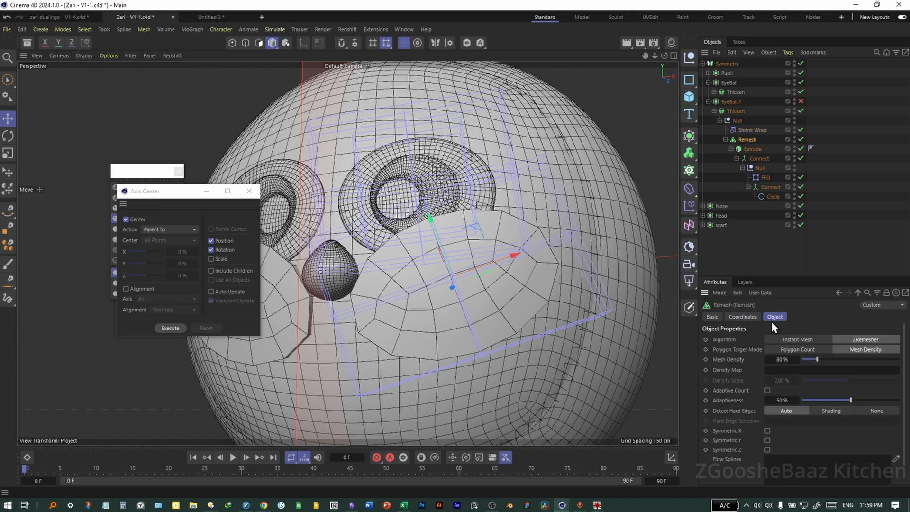
left_click(767, 431)
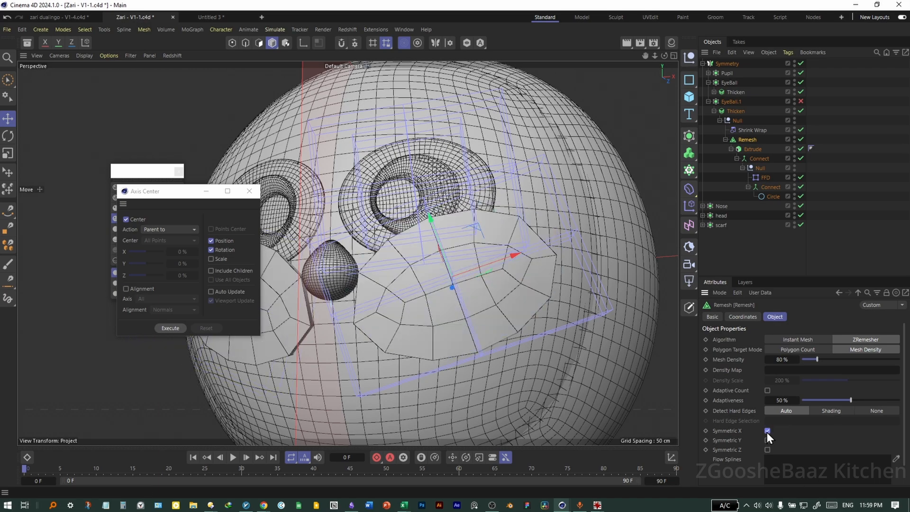
left_click_drag(481, 309, 444, 224, "alt")
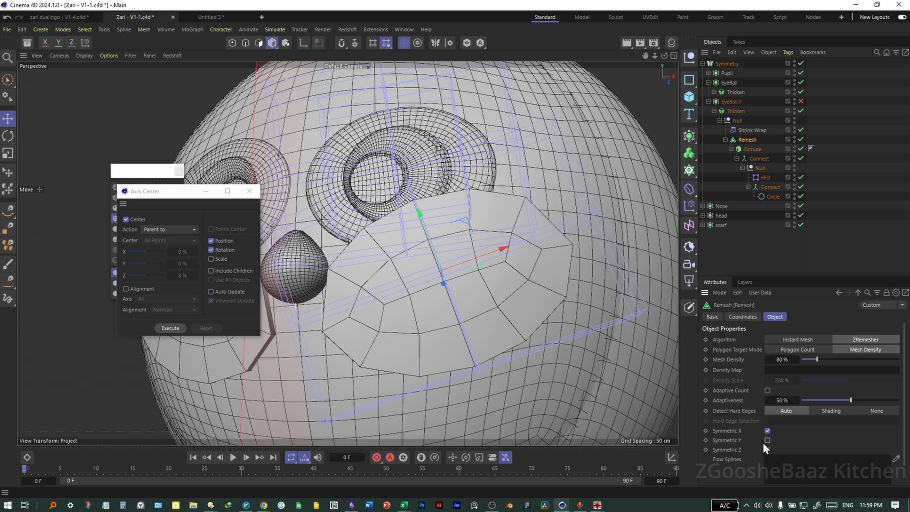
left_click(767, 440)
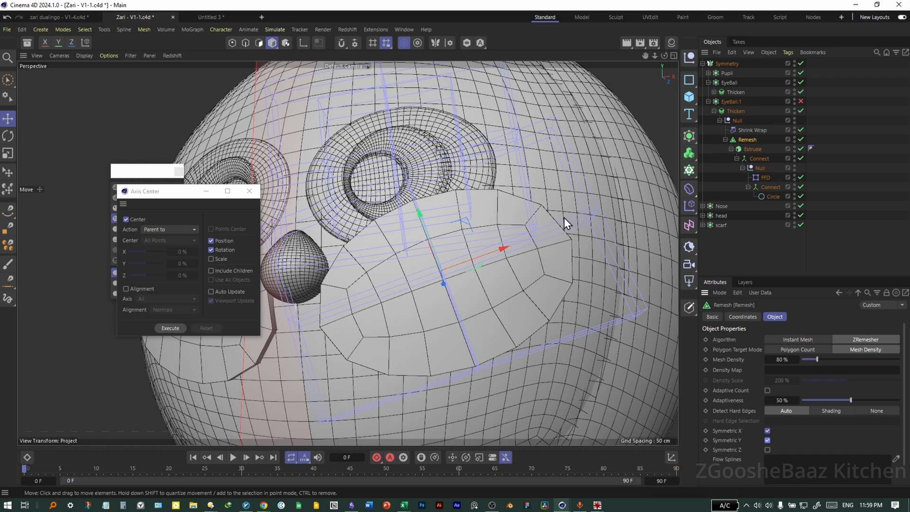
left_click_drag(440, 325, 458, 333, "alt")
left_click_drag(439, 303, 466, 289, "alt")
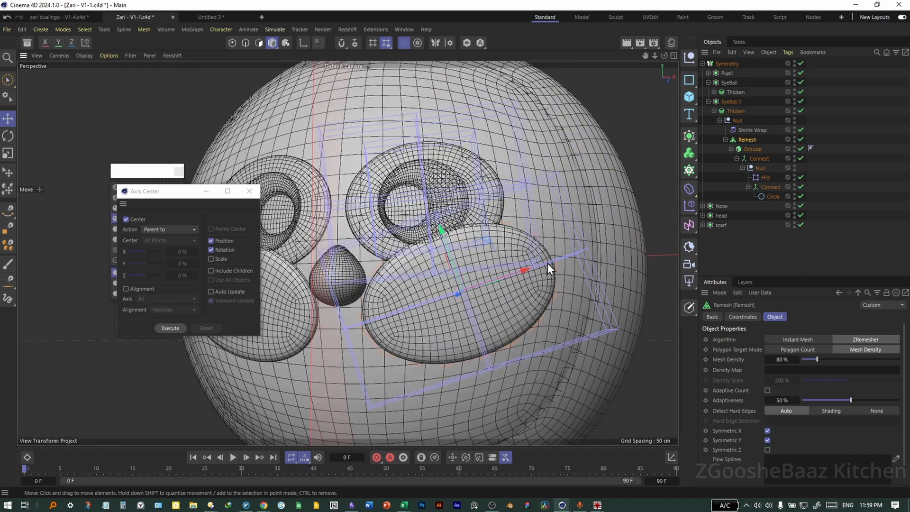
left_click_drag(416, 304, 431, 319, "alt")
scroll(430, 314, "down", 8)
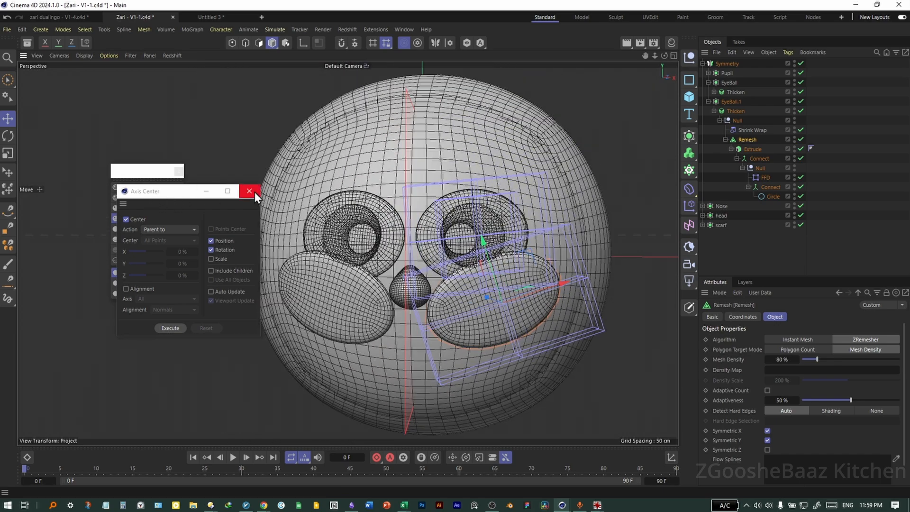
left_click(248, 191)
Step: Bring back the reference image and rename the EyeBall.1 subdivision surface after the cheek
key("alt+Tab")
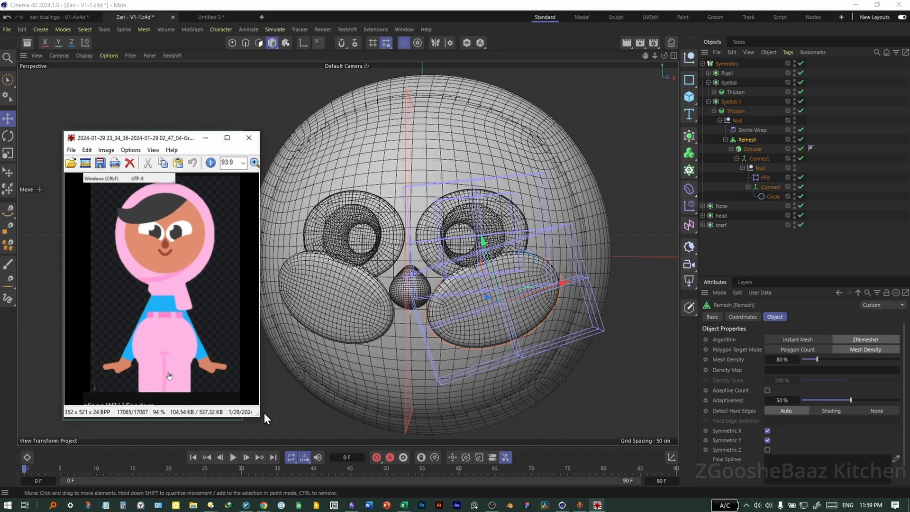
double_click(730, 101)
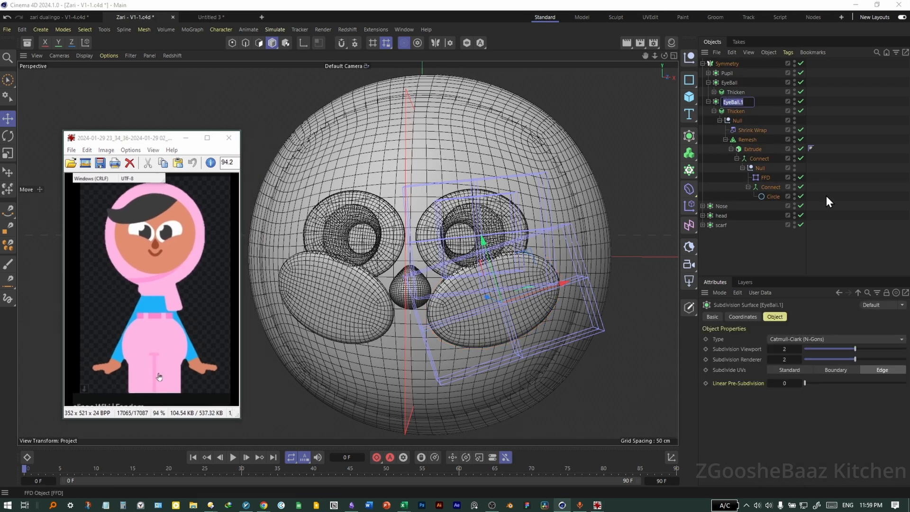
type("Chee")
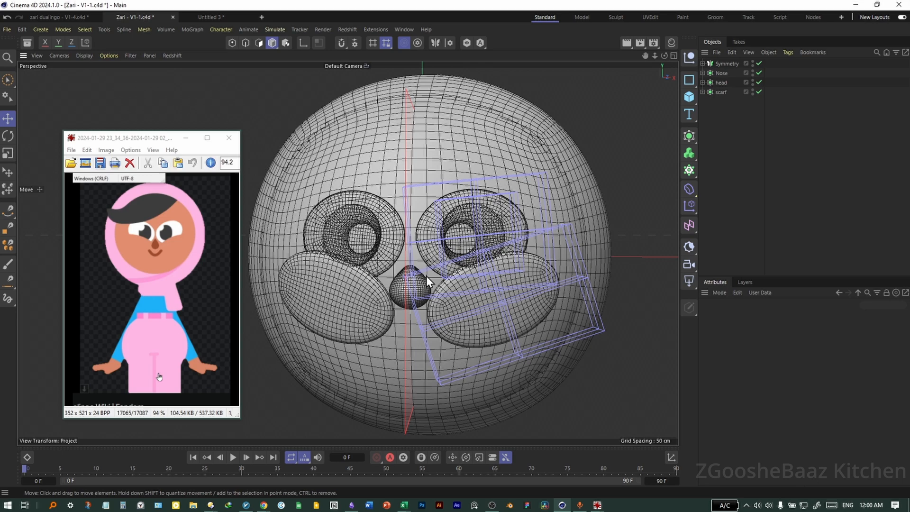
Step: Display the perspective view of the face with Gouraud shading and no mesh lines
left_click_drag(426, 276, 465, 262, "alt")
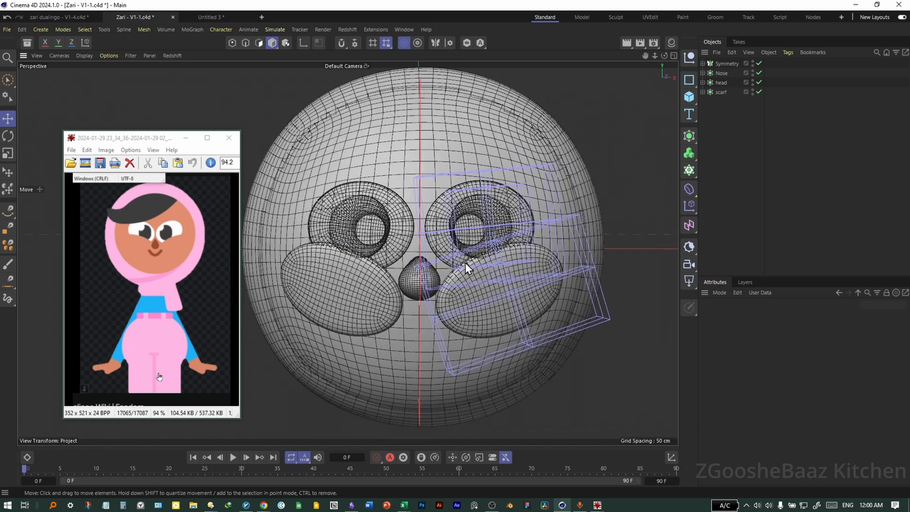
key("n")
key("a")
right_click_drag(465, 263, 484, 265, "alt")
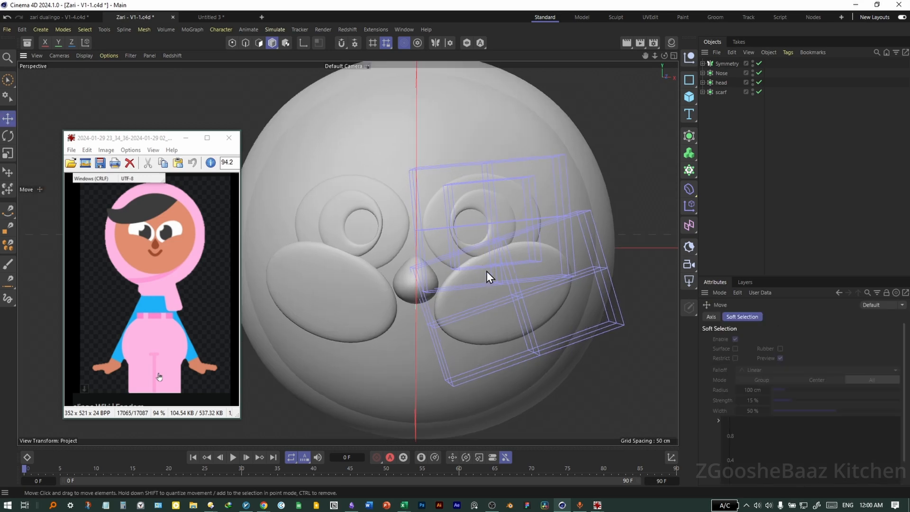
Step: Switch to the front view of the lower face and move the reference image clear of the mouth area
middle_click_drag(403, 361, 432, 299, "alt")
middle_click(513, 337)
middle_click(566, 335)
middle_click_drag(469, 371, 483, 246, "alt")
right_click_drag(427, 290, 448, 289, "alt")
middle_click_drag(443, 247, 422, 273, "alt")
left_click_drag(156, 138, 112, 180)
Step: Draw an open three-point V-shaped spline below the nose with the Spline Pen and return to model mode
left_click(123, 29)
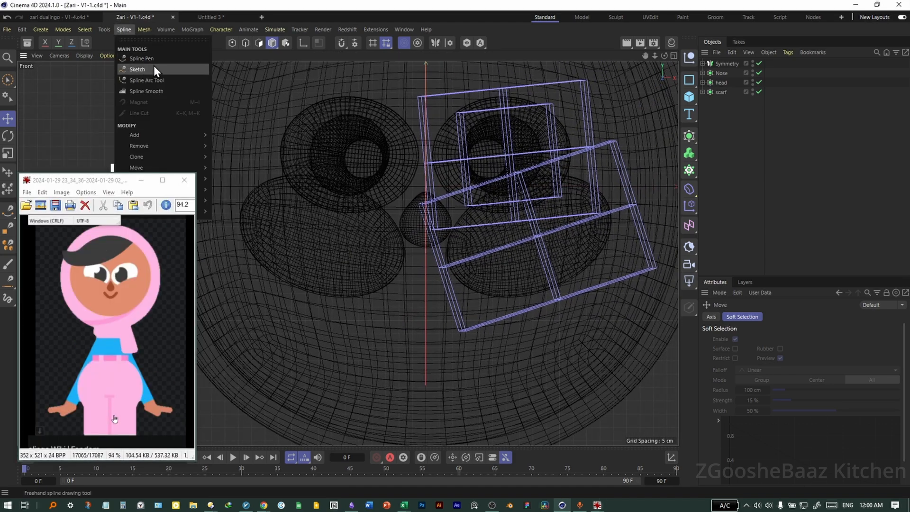
left_click(141, 58)
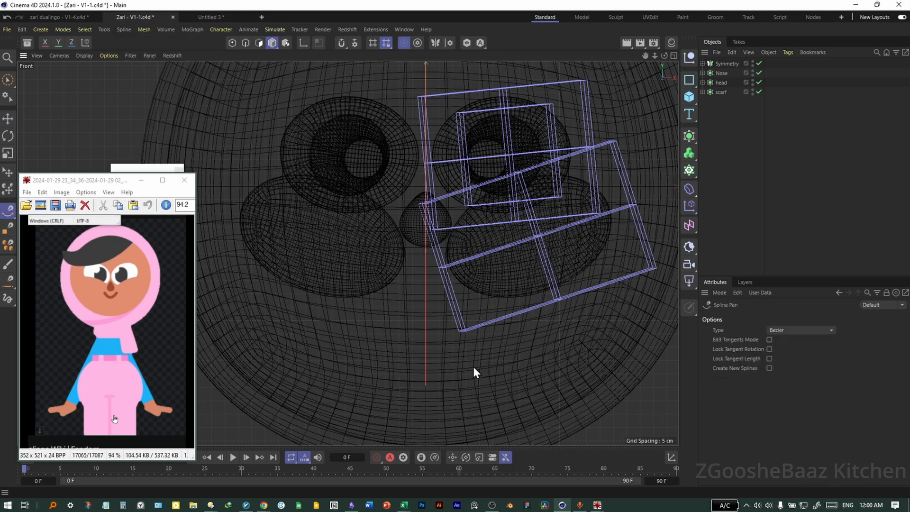
left_click(358, 308)
left_click(425, 367)
left_click(499, 305)
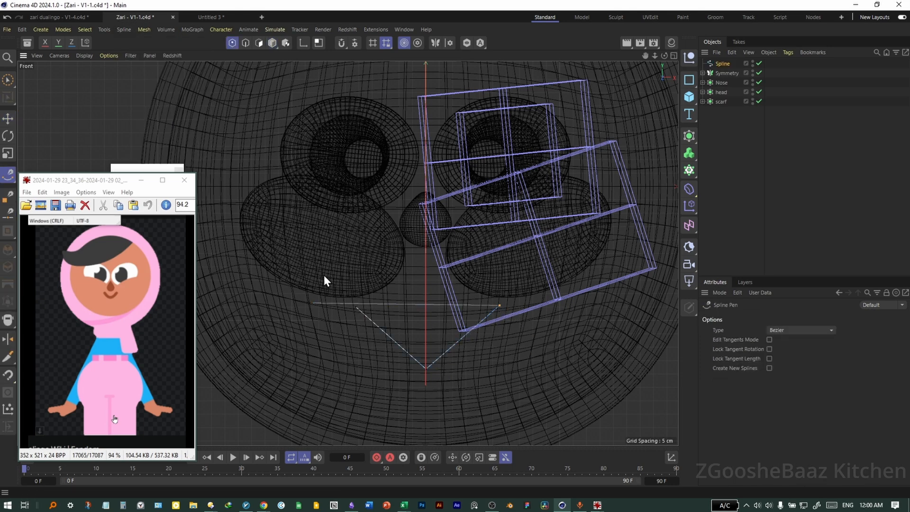
key("Escape")
left_click(272, 43)
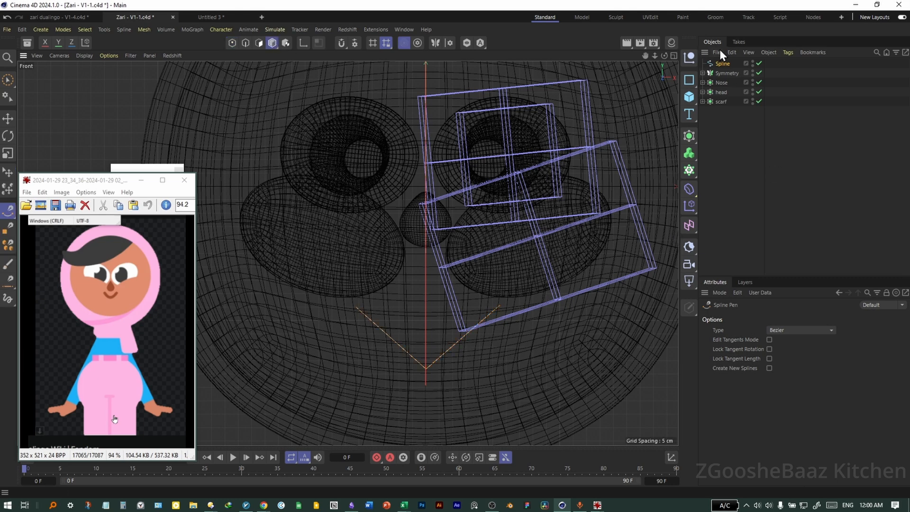
Step: Set the mouth spline's type to Akima
left_click(721, 64)
left_click(788, 359)
left_click(773, 339)
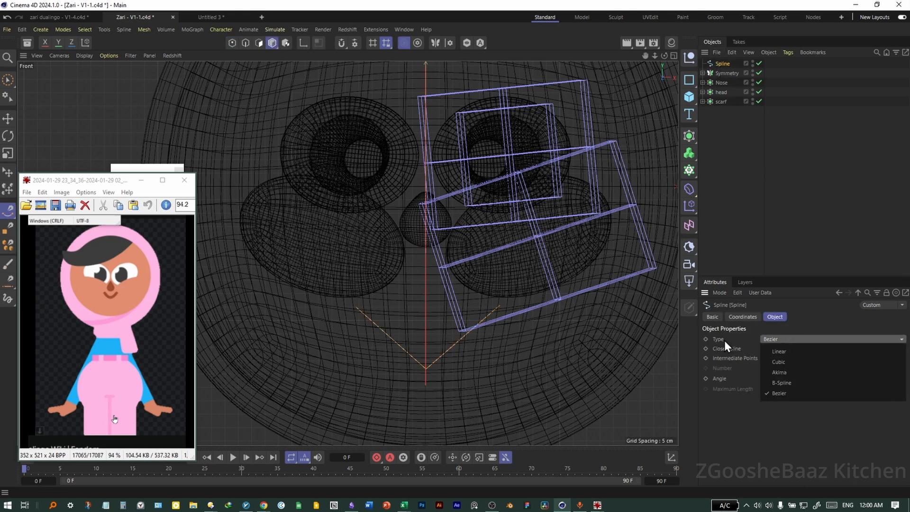
left_click(790, 372)
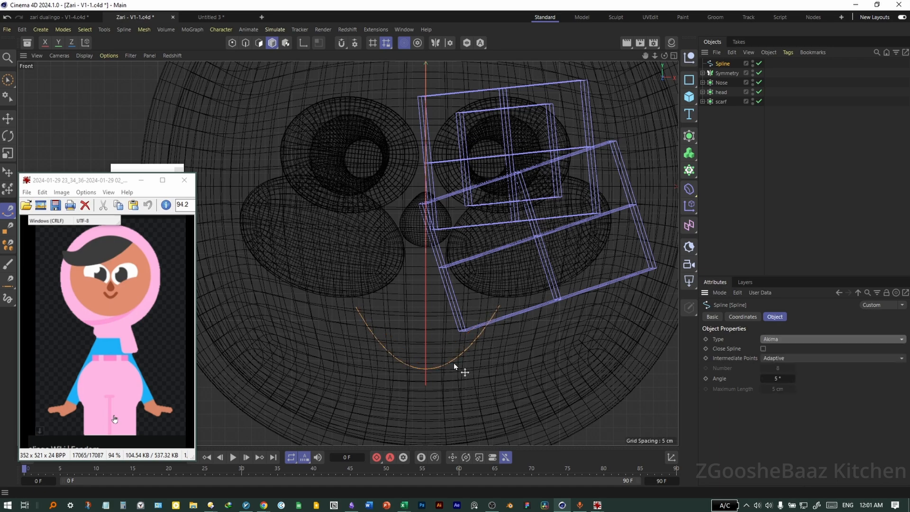
Step: Group the mouth spline into a Null and add a Shrink Wrap deformer targeting the head
key("alt+g")
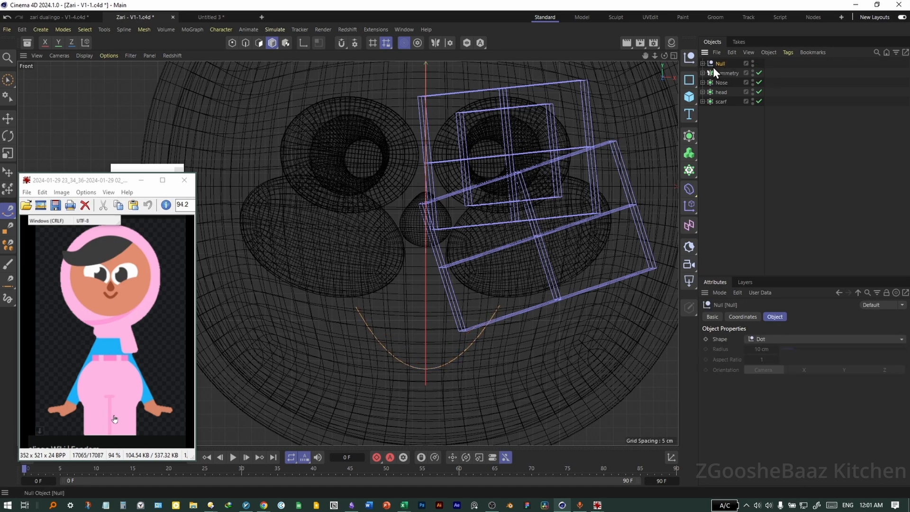
left_click(688, 189)
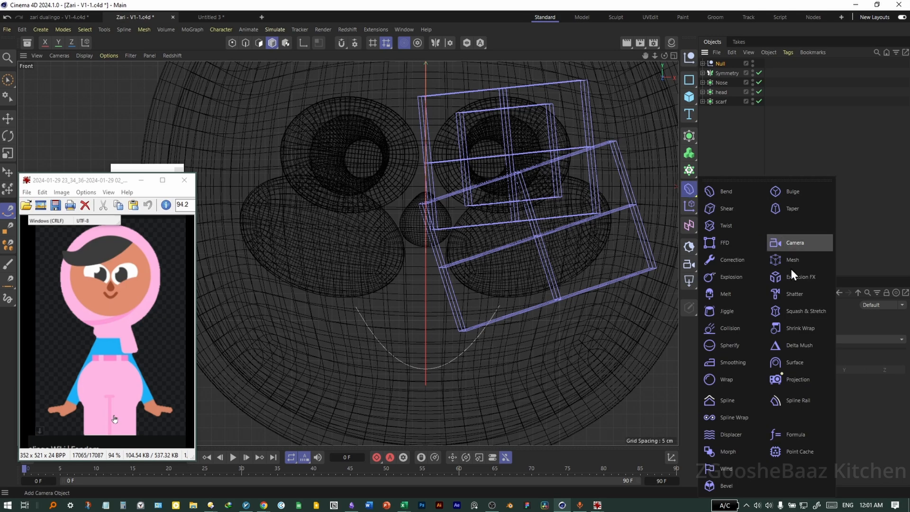
left_click(800, 327)
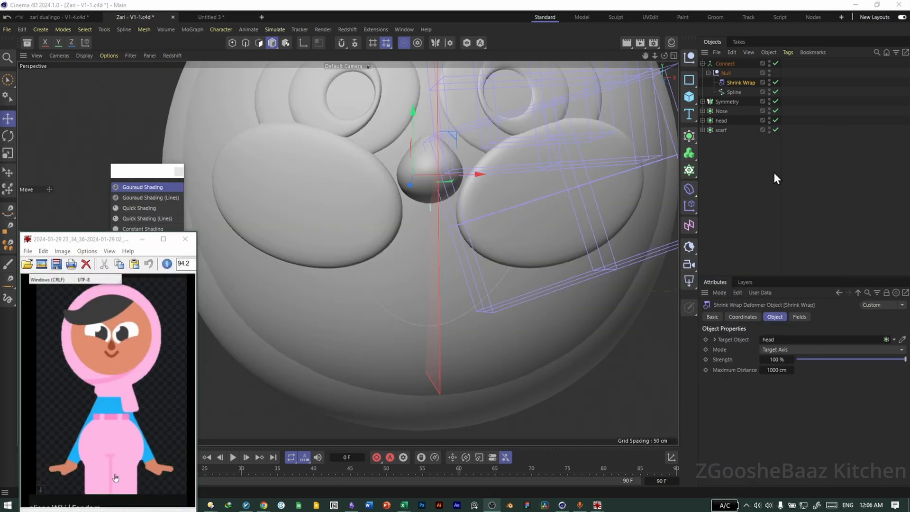
Step: Take the Null out of the Connect, delete that Connect, and add a new Connect as the Null's parent
left_click_drag(726, 74, 725, 60)
left_click(728, 83)
left_click(727, 91)
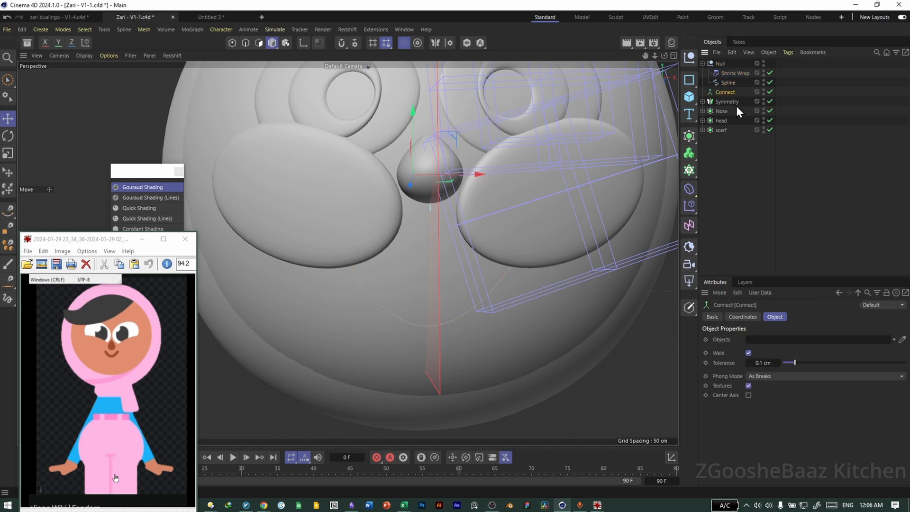
key("Delete")
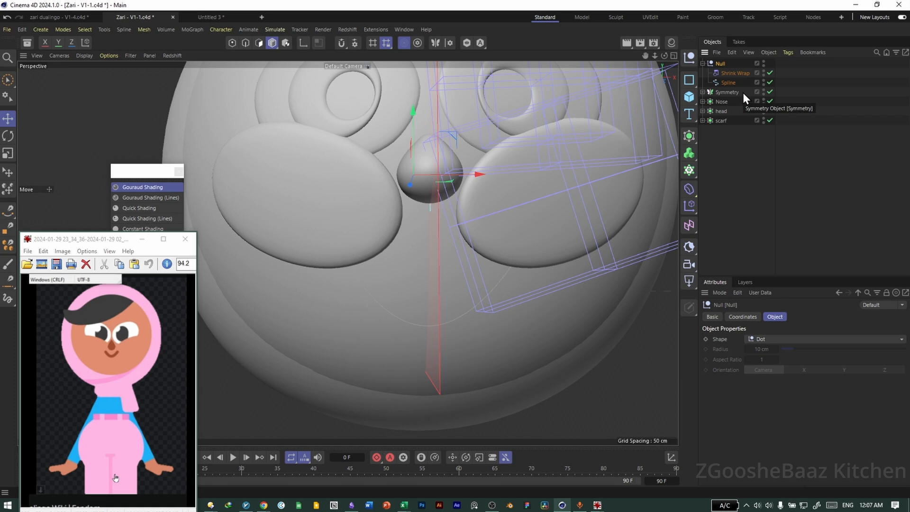
left_click(688, 137)
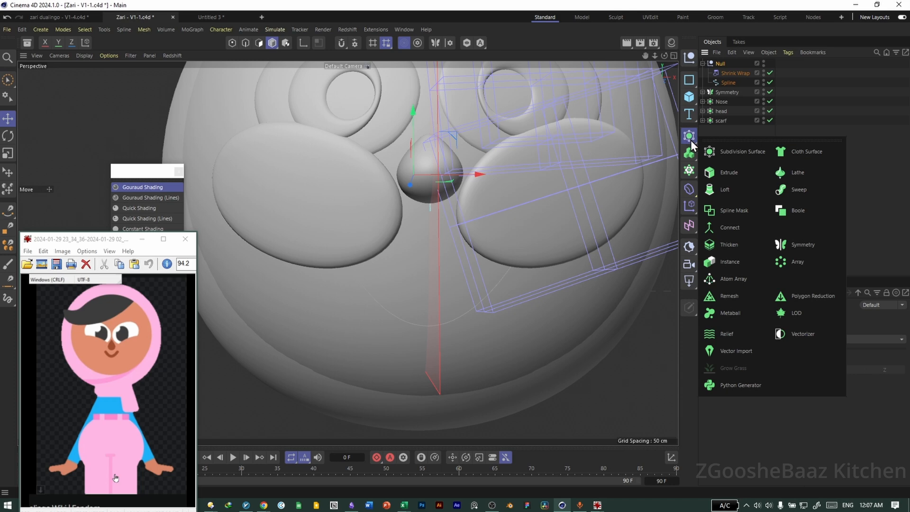
left_click(729, 229, "alt")
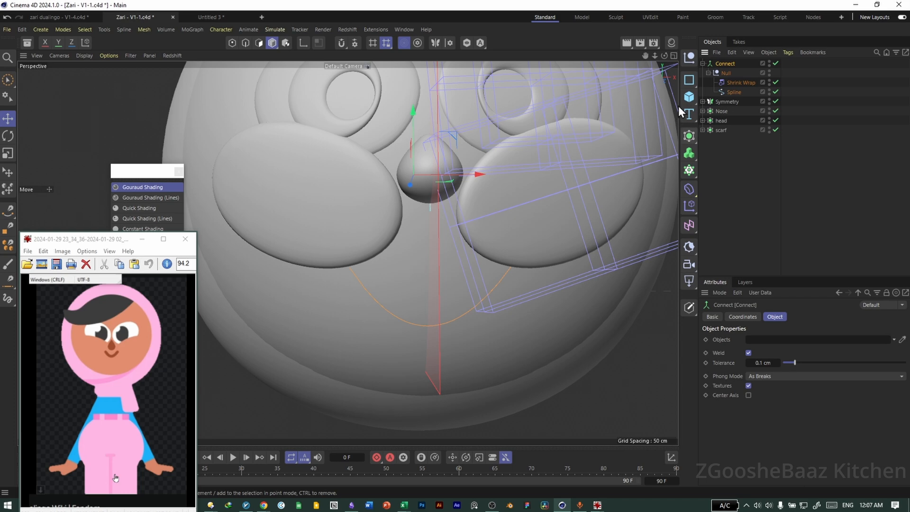
Step: Create a circle spline and scale it down to a radius of about 2.2 cm
left_click(689, 80)
left_click(790, 93)
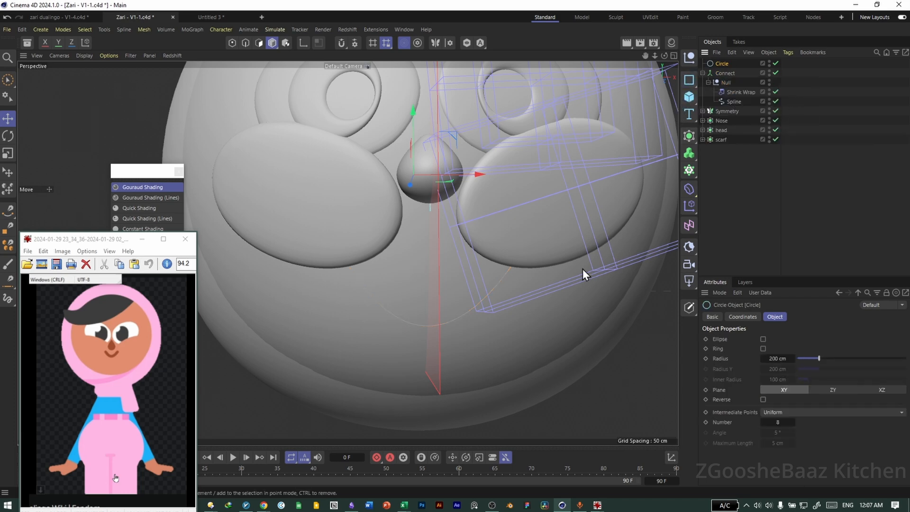
key("t")
key("e")
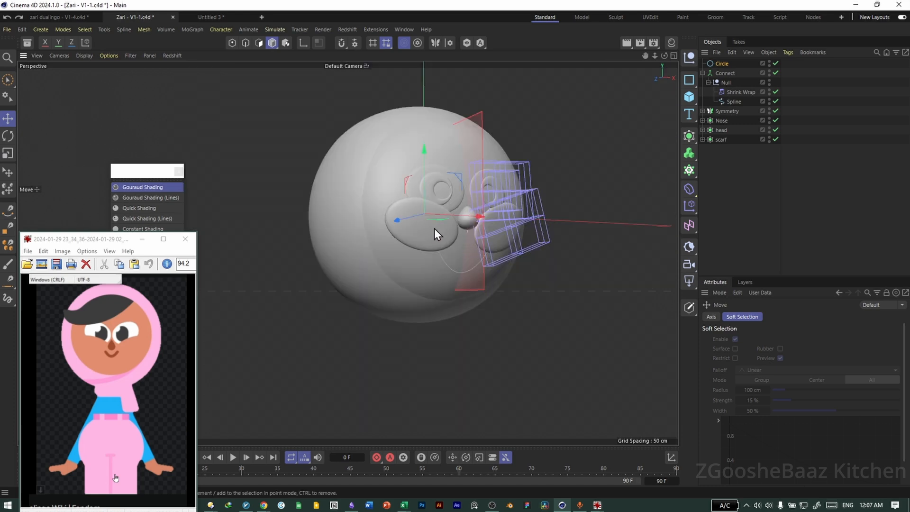
left_click_drag(413, 218, 504, 216)
key("t")
scroll(564, 192, "up", 3)
left_click_drag(564, 193, 540, 199, "alt")
scroll(445, 204, "up", 4)
Step: Add a Sweep as parent of the Connect, with the Circle as its first child to form the mouth's profile
left_click(725, 73)
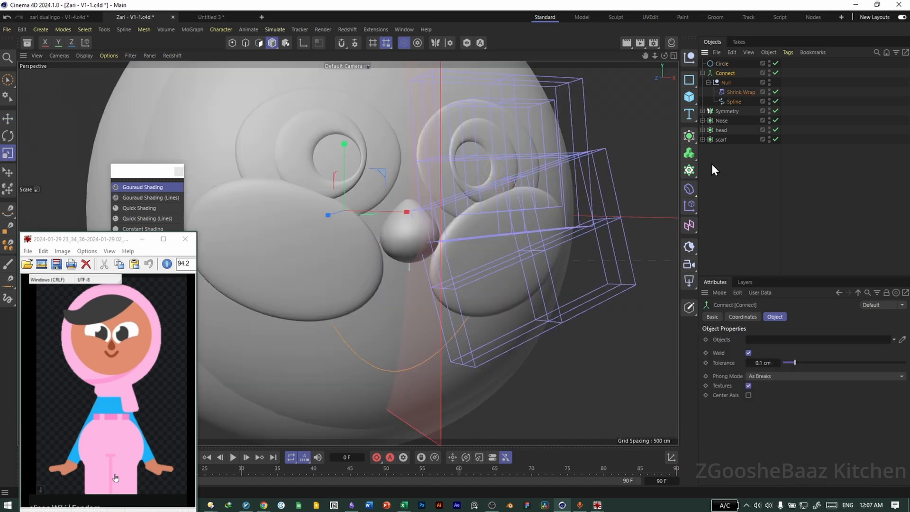
left_click(691, 137)
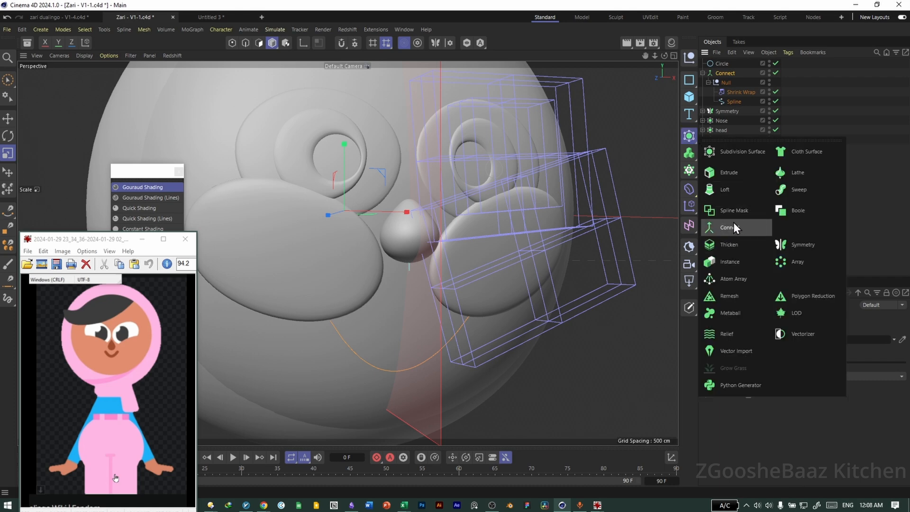
left_click(789, 190, "alt")
left_click_drag(723, 64, 729, 69)
key("ctrl+z")
mouse_move(402, 280)
left_mouse_down("alt")
mouse_move(459, 279)
mouse_move(390, 285)
left_mouse_up("alt")
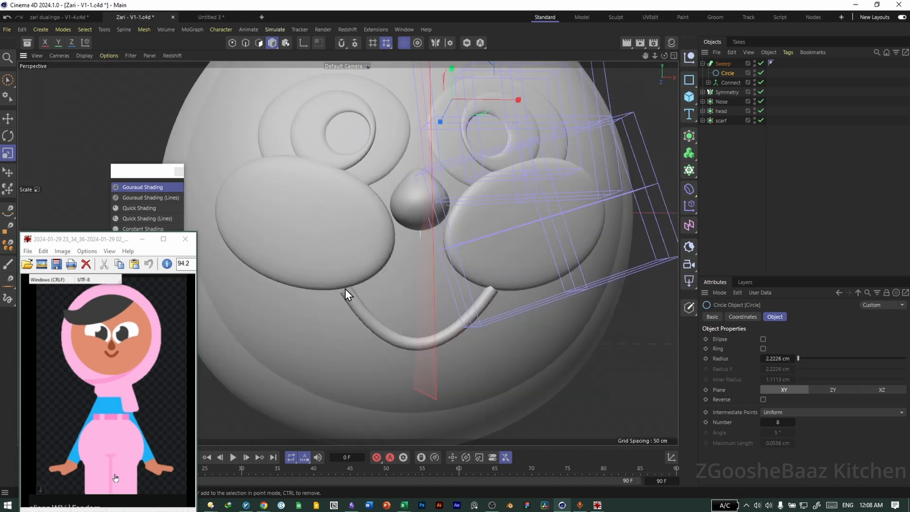
Step: Show the mouth tube up close with Quick Shading (Lines)
key("n")
key("d")
scroll(448, 304, "up", 4)
left_click_drag(448, 304, 456, 307, "alt")
Step: Group the mouth's Sweep into a Null and add a Bevel deformer inside it
left_click(723, 65)
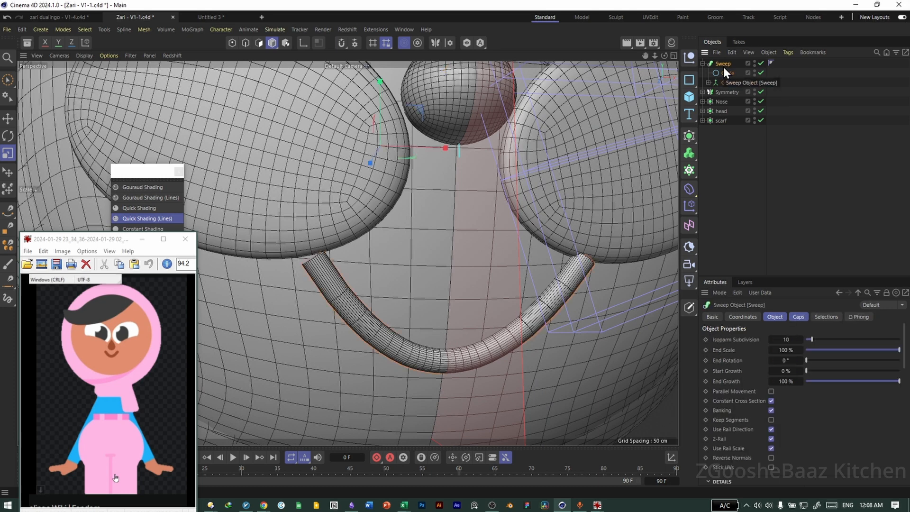
key("alt+g")
left_click(689, 189)
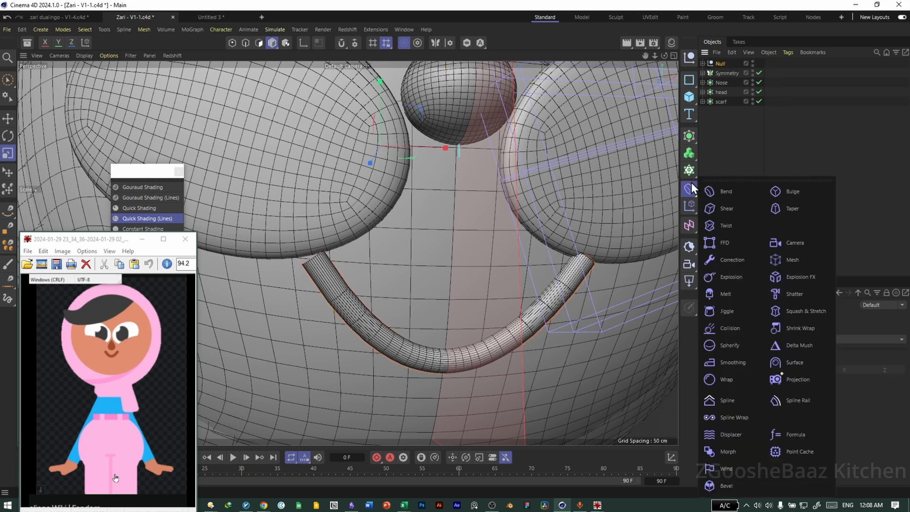
left_click(732, 487)
scroll(336, 291, "up", 3)
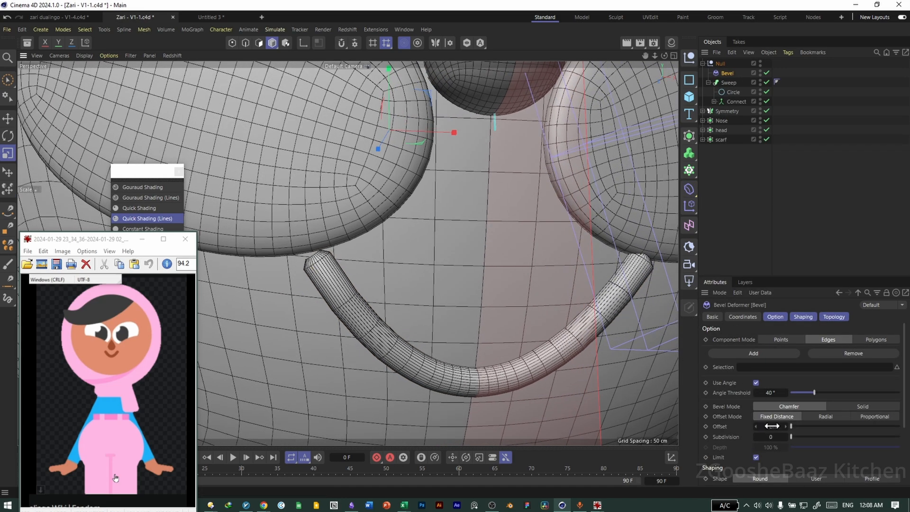
Step: Set the mouth Bevel's offset to 3.3 cm and its subdivision to 2 to round the tube ends
left_click_drag(763, 426, 770, 426)
left_click(720, 63)
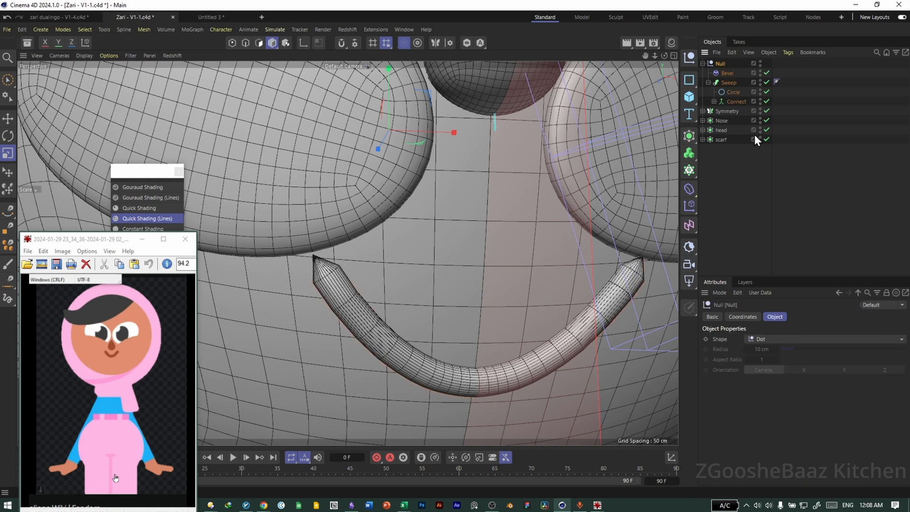
left_click(689, 137)
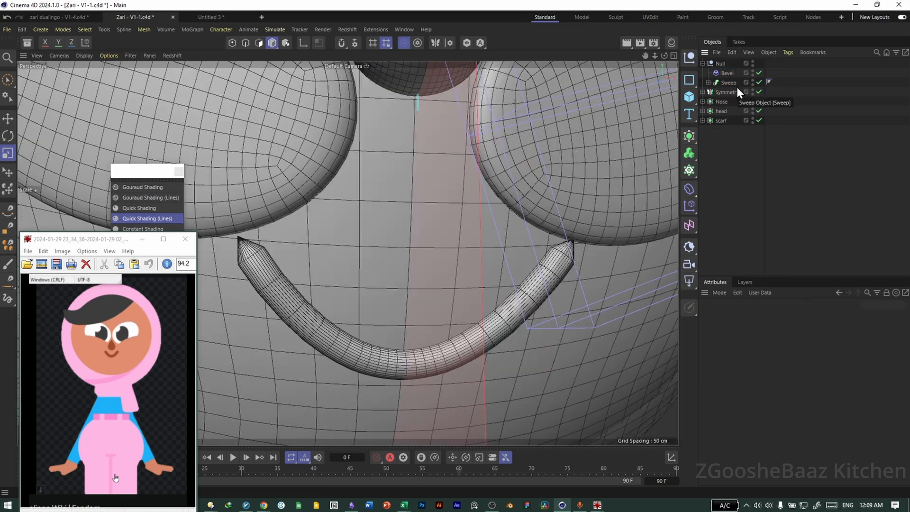
left_click(727, 74)
double_click(785, 435)
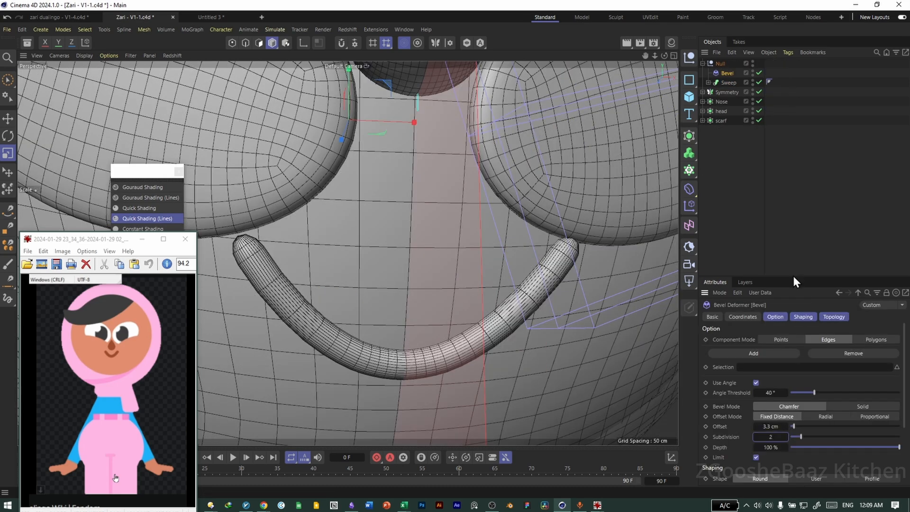
Step: Add a Subdivision Surface as parent of the mouth's Null and view it with Gouraud shading
left_click(689, 139)
mouse_move(231, 245)
right_mouse_down("alt")
mouse_move(381, 248)
mouse_move(233, 251)
mouse_move(240, 285)
mouse_move(359, 296)
right_mouse_up("alt")
key("n")
key("a")
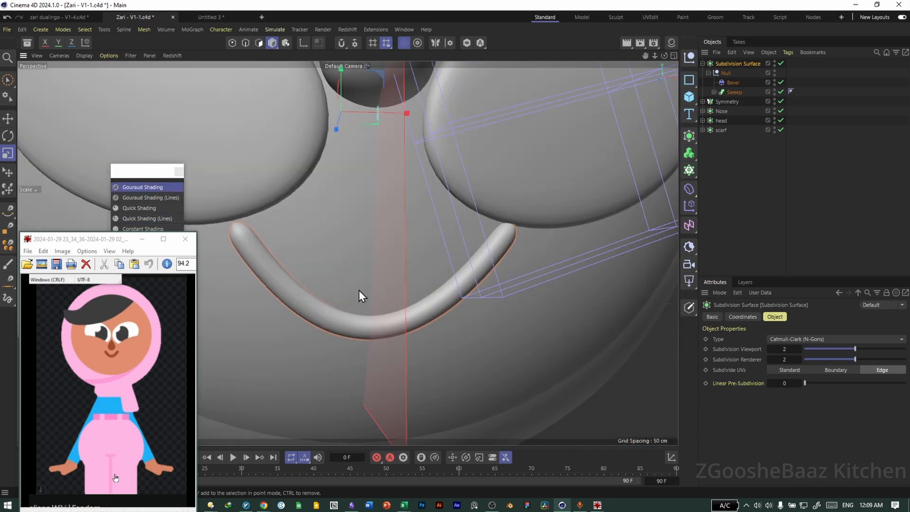
Step: Bring back the mesh lines and disable the mouth's Subdivision Surface
key("n")
key("d")
left_click(781, 63)
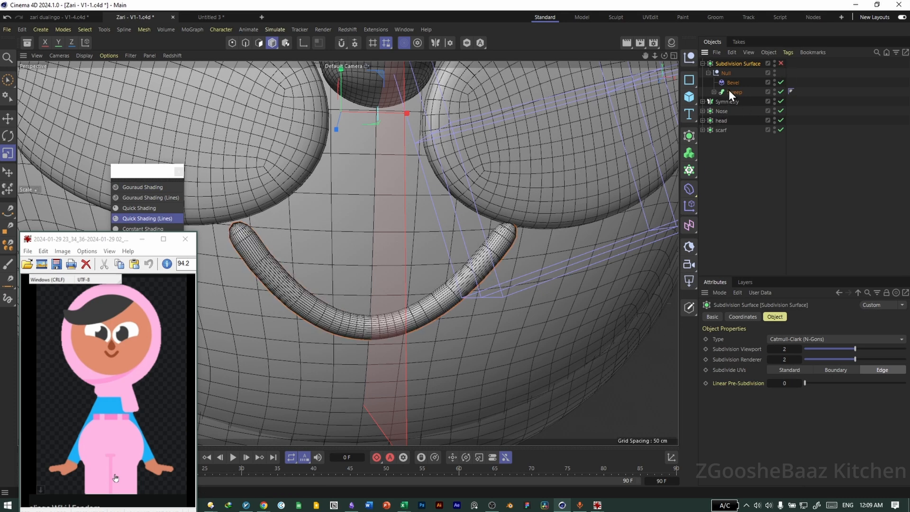
Step: Try an Adaptive angle of 26.5° for the mouth spline's intermediate points and undo the change
left_click(713, 92)
left_click(748, 139)
left_click(787, 360)
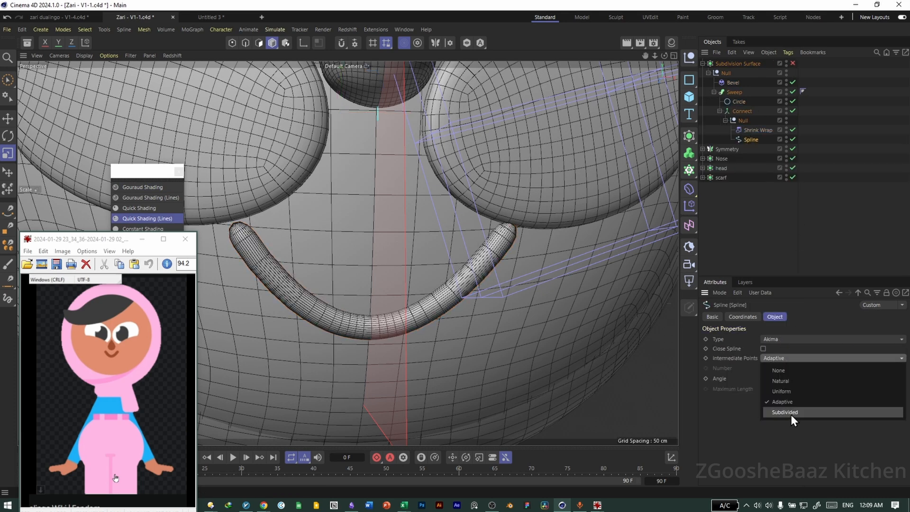
left_click(795, 429)
left_click_drag(782, 380, 756, 380)
left_click_drag(793, 378, 793, 367)
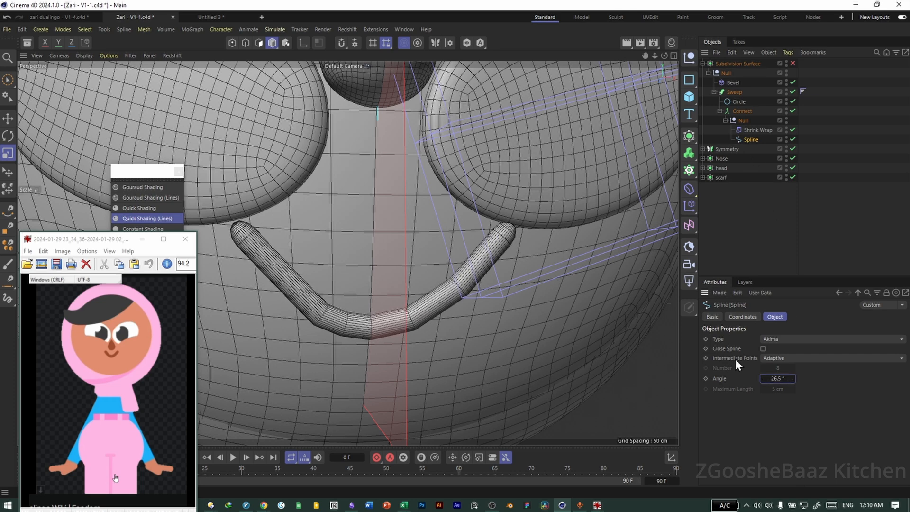
key("ctrl+z")
key("ctrl+z")
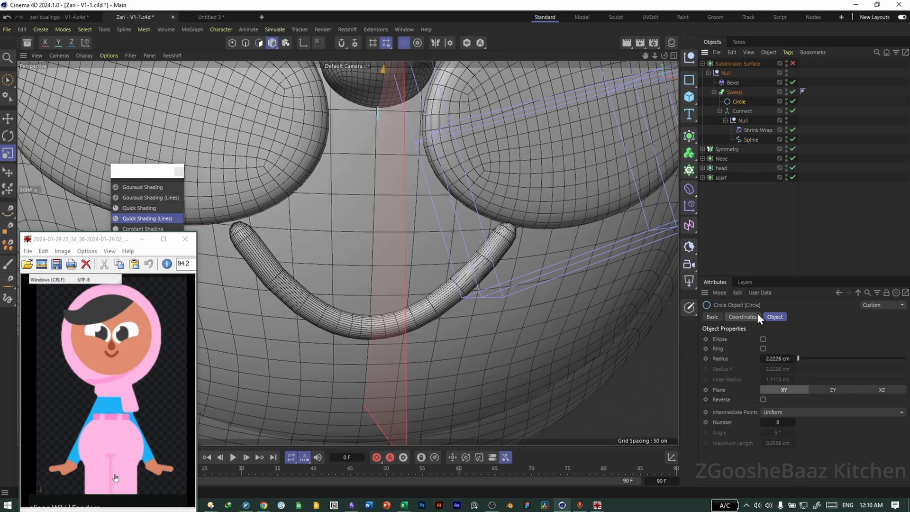
Step: Set the profile circle's number of intermediate points to 2 and re-enable the mouth's Subdivision Surface
mouse_move(782, 423)
left_mouse_down()
mouse_move(767, 423)
mouse_move(784, 430)
left_mouse_up()
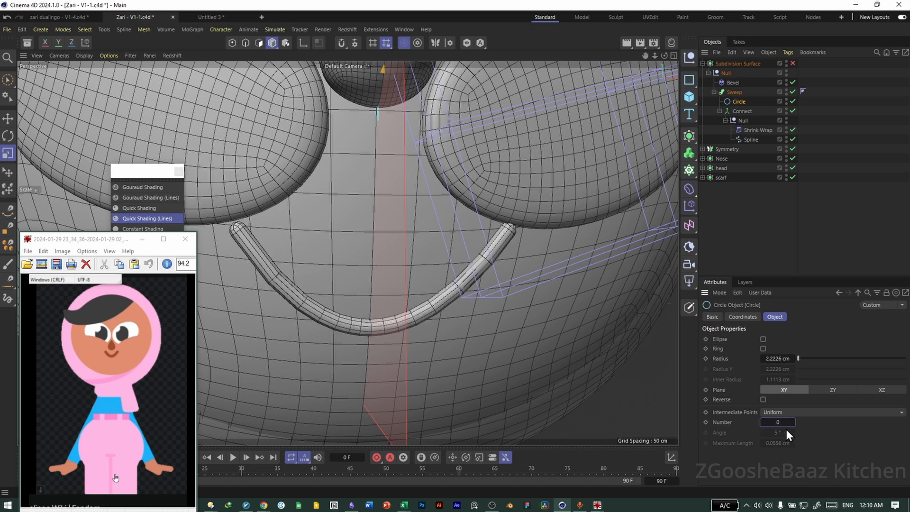
left_click(791, 421)
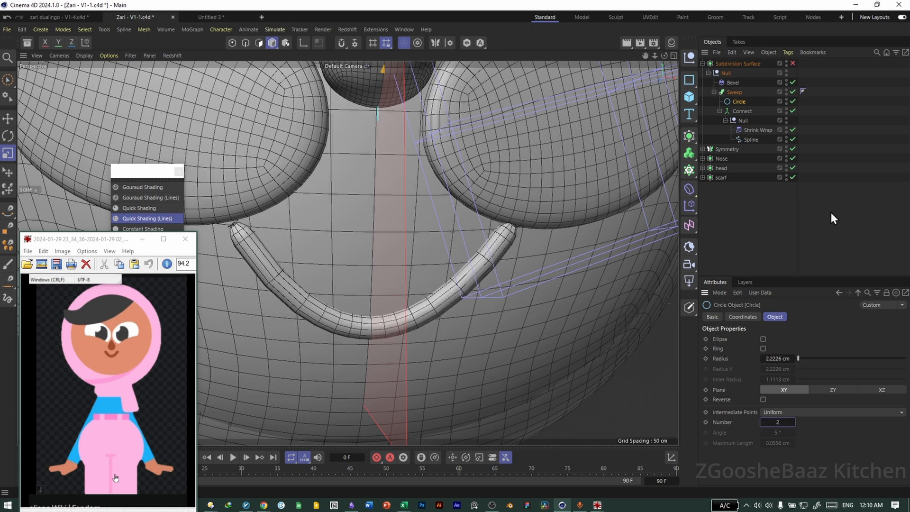
key("q")
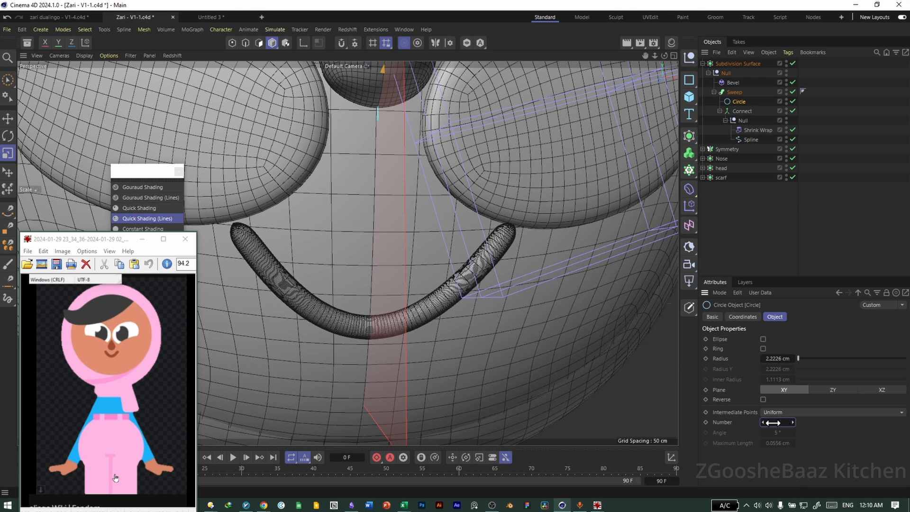
left_click(750, 140)
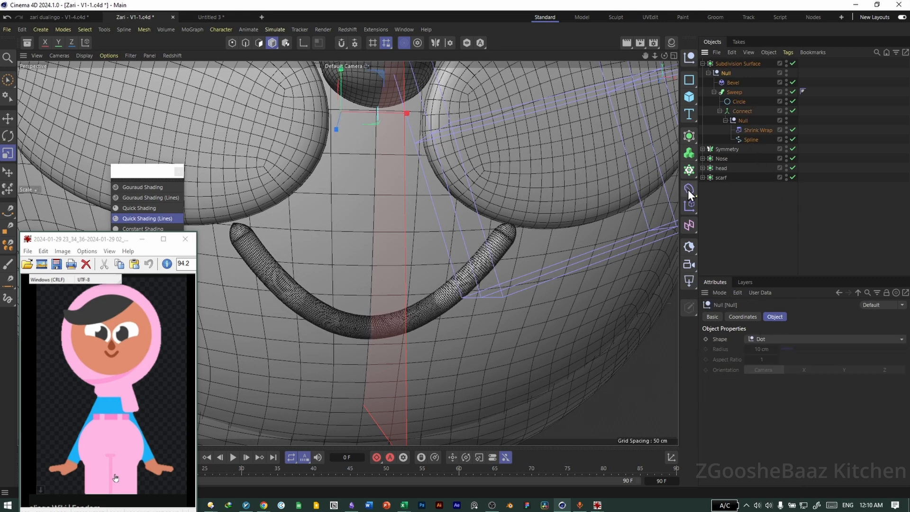
Step: Try a Smoothing deformer with 14% stiffness on the mouth while its Subdivision Surface is disabled, and delete the deformer
left_click(714, 92)
left_click(729, 93)
left_click_drag(688, 189, 733, 361)
left_click_drag(735, 83, 737, 94)
left_click_drag(831, 393, 777, 383)
left_click(781, 64)
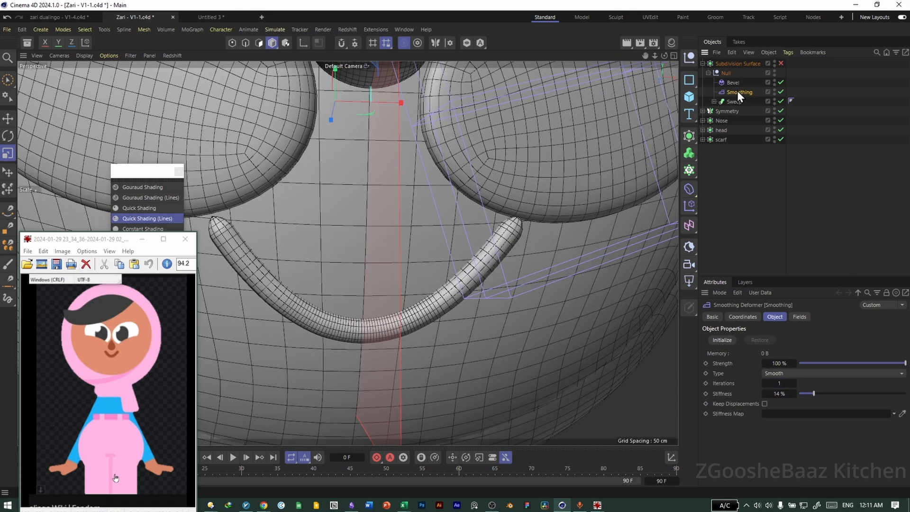
key("Delete")
Step: Set the mouth spline's Adaptive intermediate point angle to 7° and select the profile circle
left_click(714, 92)
left_click(746, 141)
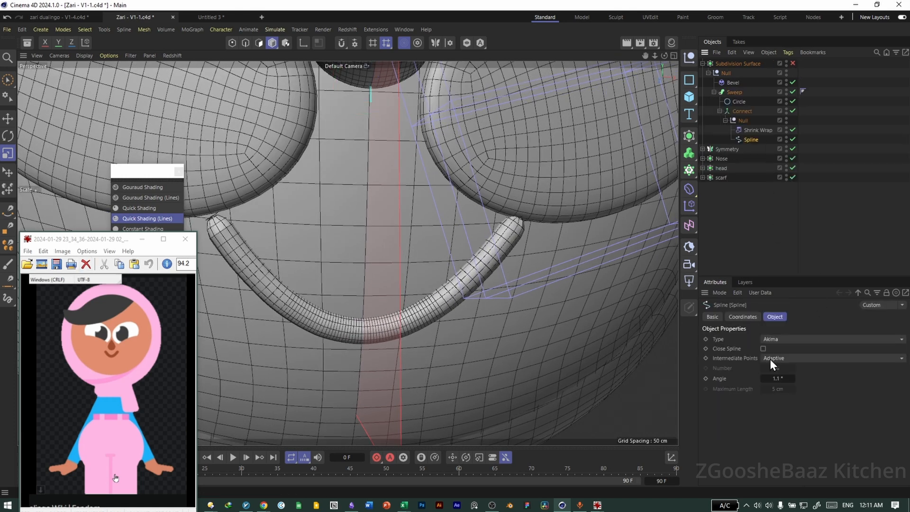
type("7")
key("Return")
left_click(738, 101)
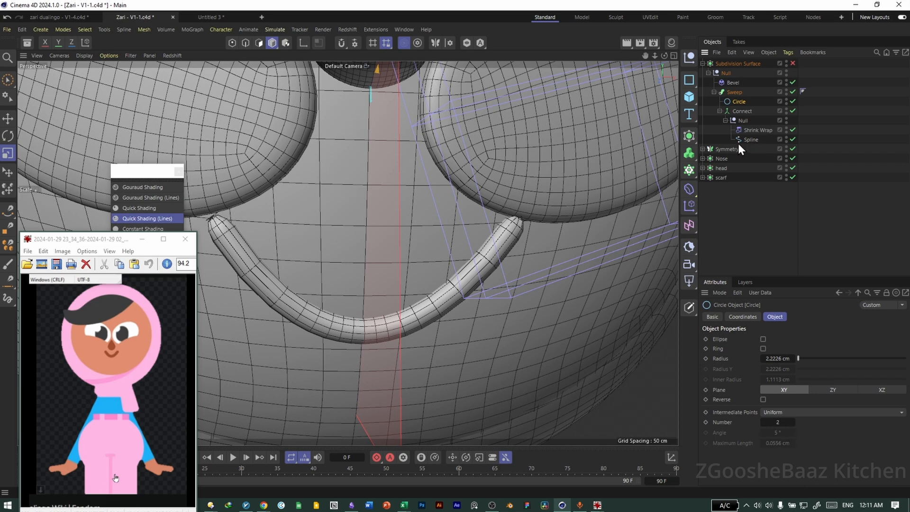
Step: Check the mouth's Bevel settings in the zari dualingo - V1-4 file and set this mouth's bevel offset to 1.9 cm
left_click(59, 17)
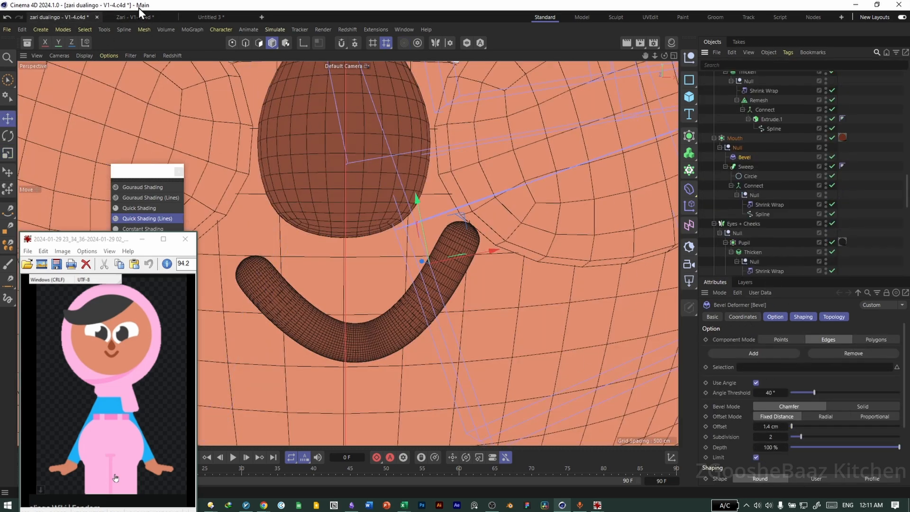
left_click(137, 17)
left_click(733, 83)
left_click_drag(773, 426, 774, 426)
scroll(422, 332, "down", 5)
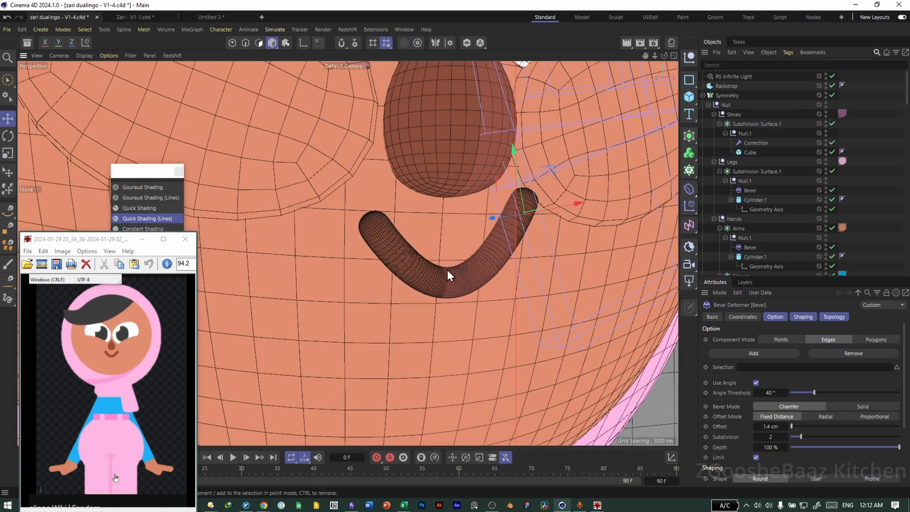
scroll(447, 269, "down", 3)
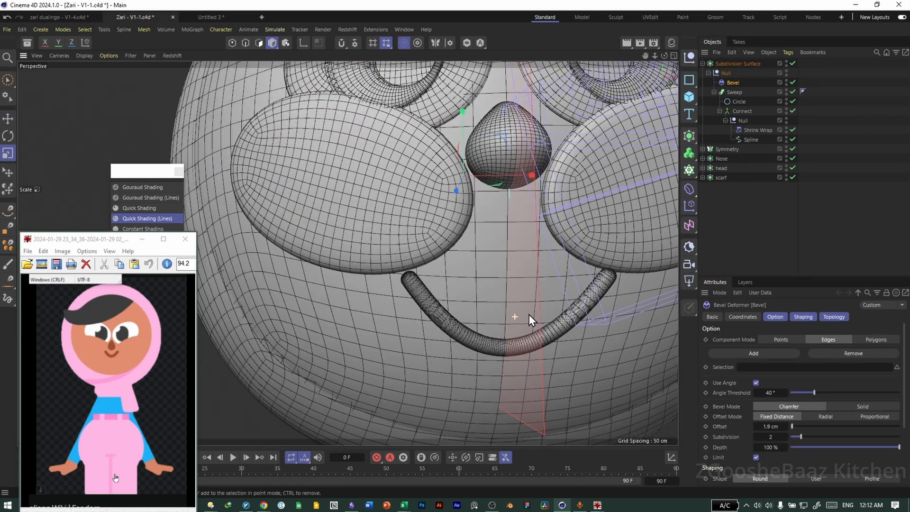
Step: Thicken the mouth by setting its profile circle's radius to 3.0226 cm
left_click_drag(528, 314, 523, 280, "alt")
middle_click_drag(523, 280, 480, 283, "alt")
scroll(480, 283, "up", 3)
left_click_drag(463, 326, 478, 322, "alt")
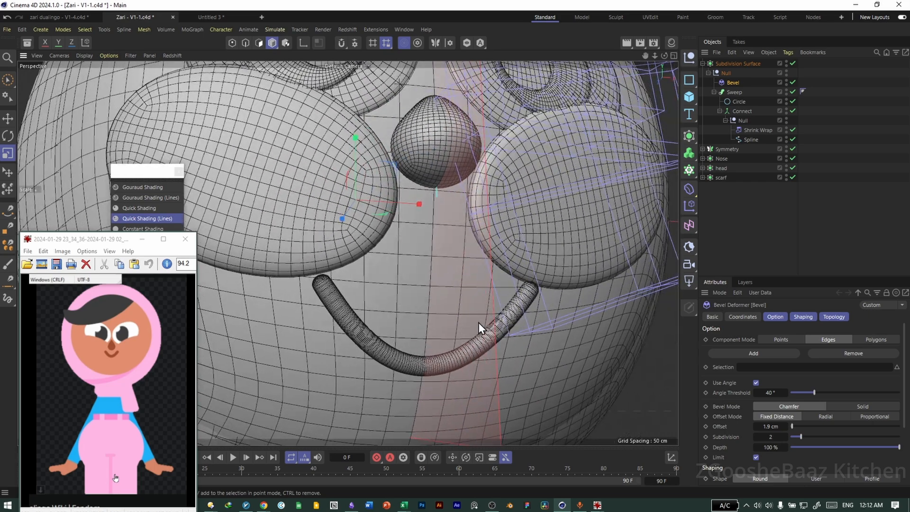
middle_click_drag(479, 322, 492, 293, "alt")
left_click(745, 102)
left_click_drag(767, 357, 668, 355)
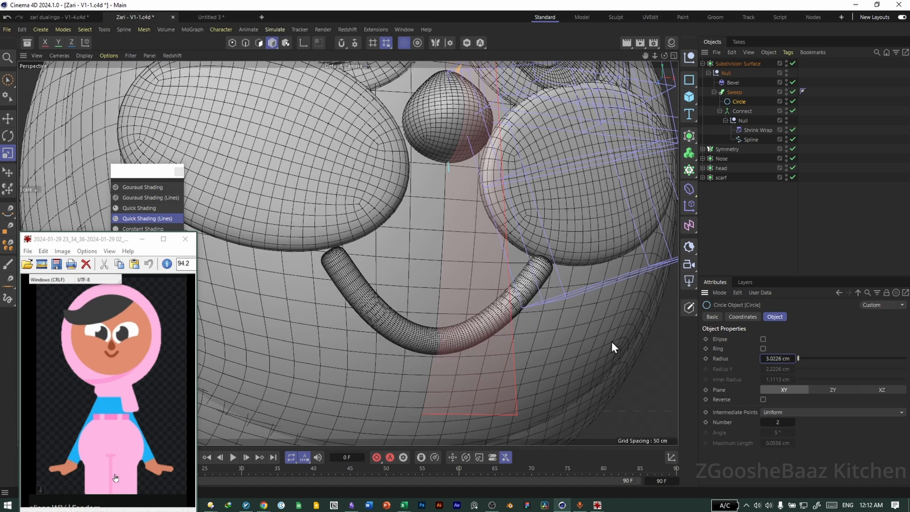
Step: Examine the thickened mouth on the face with Gouraud shading and no mesh lines
scroll(439, 282, "down", 5)
key("n")
key("a")
left_click_drag(439, 282, 410, 291, "alt")
scroll(410, 291, "up", 5)
Step: In the Front view, raise the middle of the mouth spline and pull its left end inward with a 13.4 cm Magnet
middle_click(526, 340)
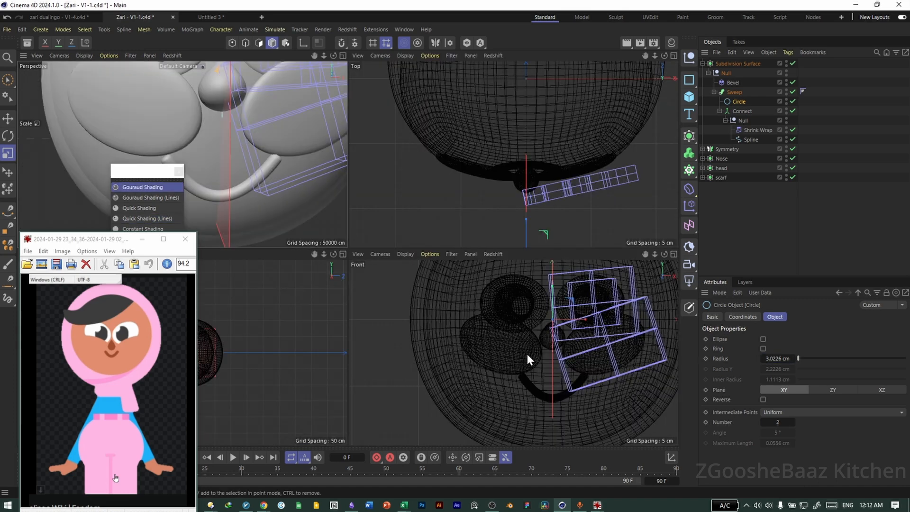
middle_click(526, 340)
left_click(750, 139)
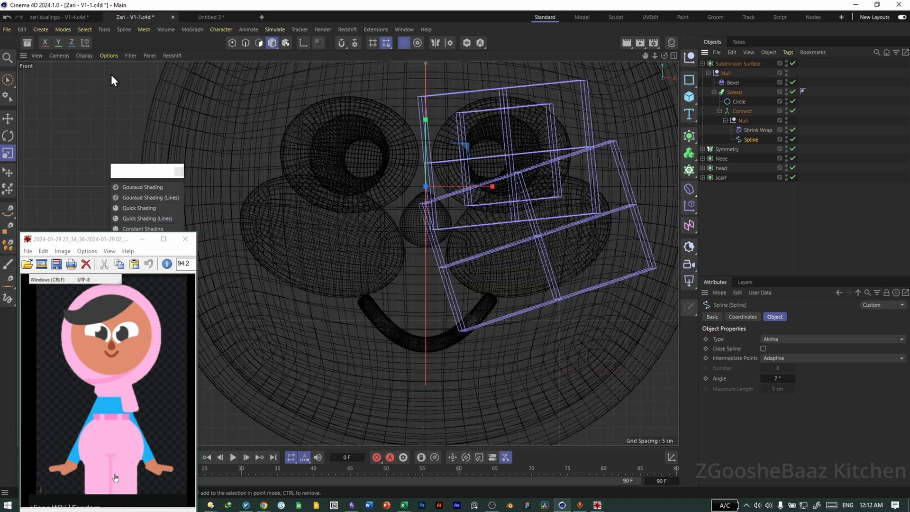
left_click(85, 29)
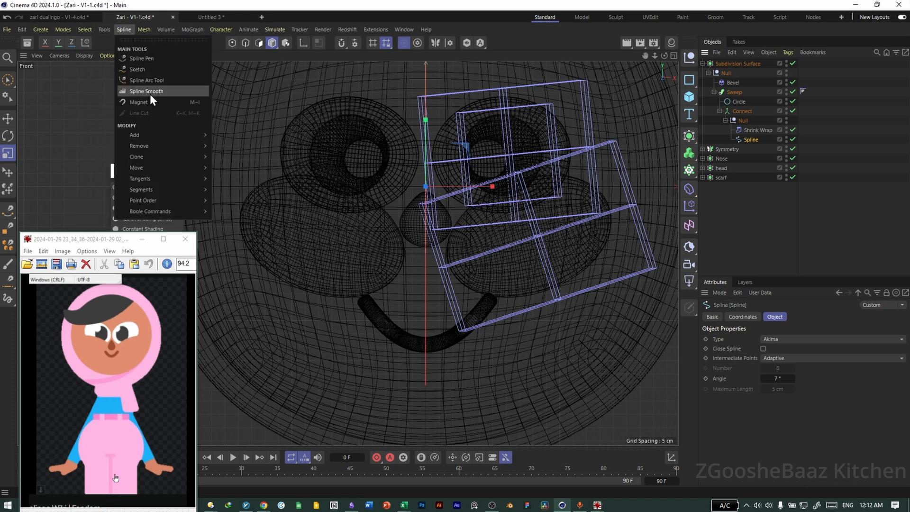
left_click(150, 94)
left_click(106, 30)
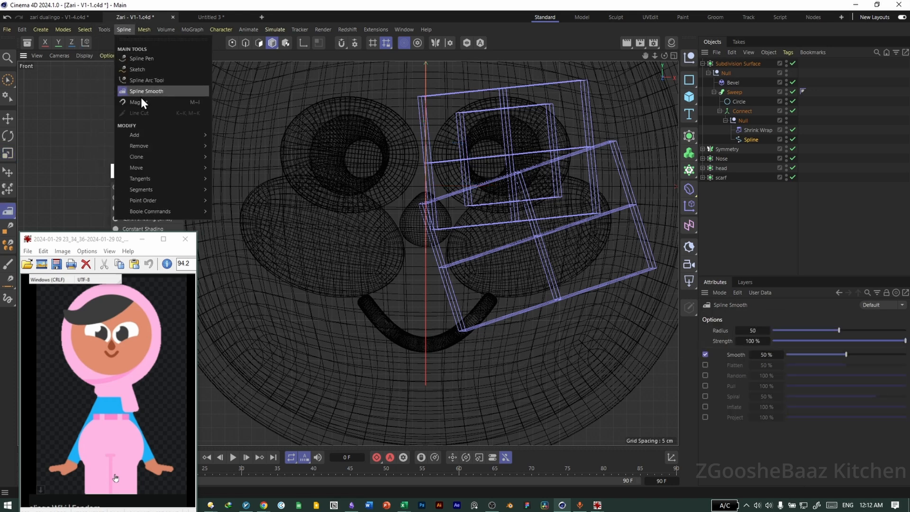
left_click(146, 105)
left_click_drag(810, 337, 809, 337)
left_click_drag(425, 364, 423, 356)
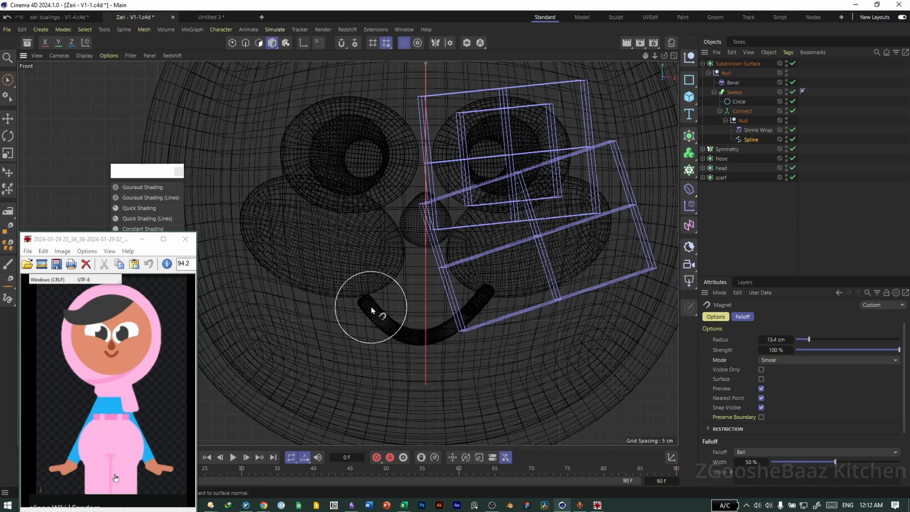
left_click_drag(375, 311, 382, 307)
Step: Pull the mouth's ends inward and lift its middle slightly with the Magnet at 11.6278 cm radius, and return to the perspective view
left_click(129, 30)
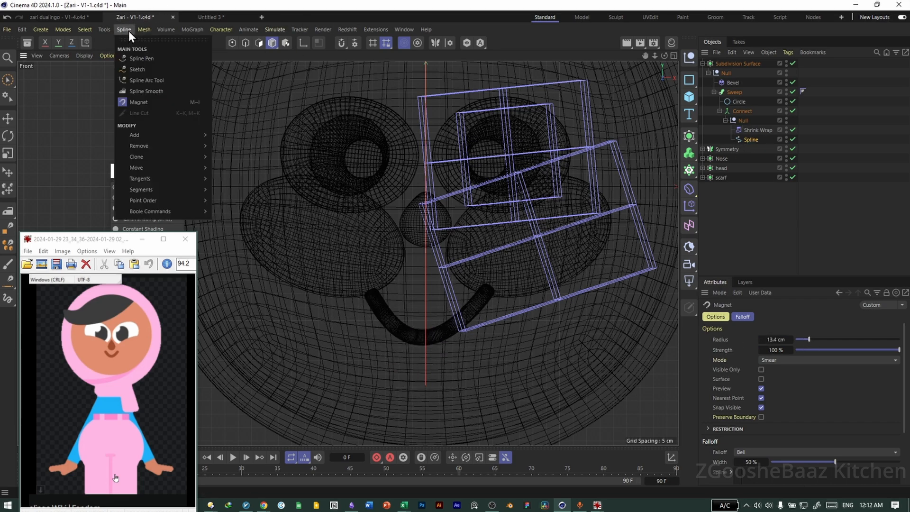
left_click_drag(487, 294, 476, 290)
left_click_drag(425, 357, 424, 352)
left_click_drag(365, 299, 373, 307)
middle_click(562, 273)
middle_click(323, 231)
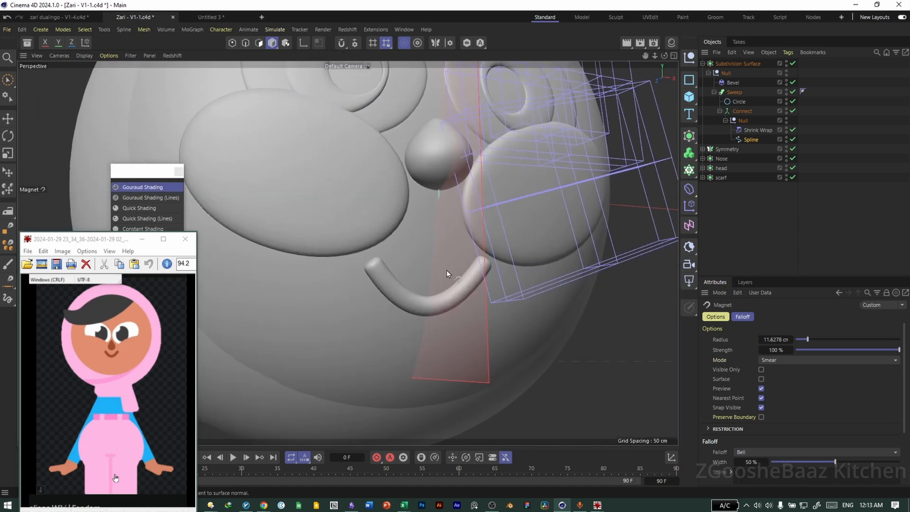
Step: Open the mouth's Bevel deformer settings
left_click(751, 140)
left_click(732, 82)
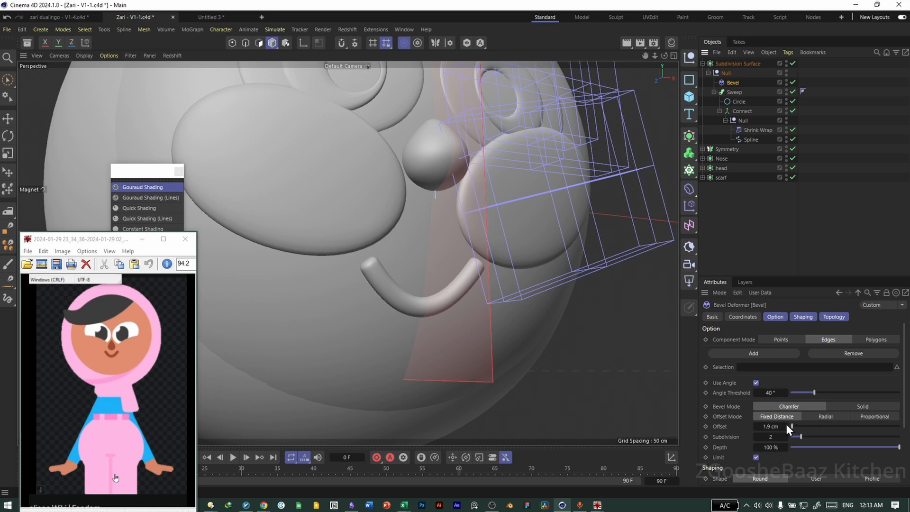
Step: Set the mouth's Bevel deformer offset to 2.6 cm and save the project
left_click_drag(774, 424, 766, 431)
scroll(384, 360, "down", 10)
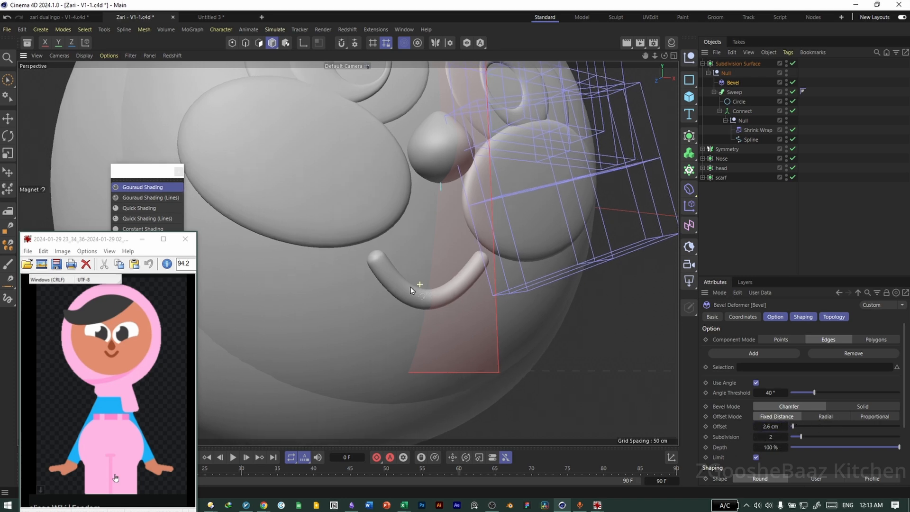
key("e")
left_click(516, 353)
key("ctrl+s")
left_click_drag(517, 353, 479, 355, "alt")
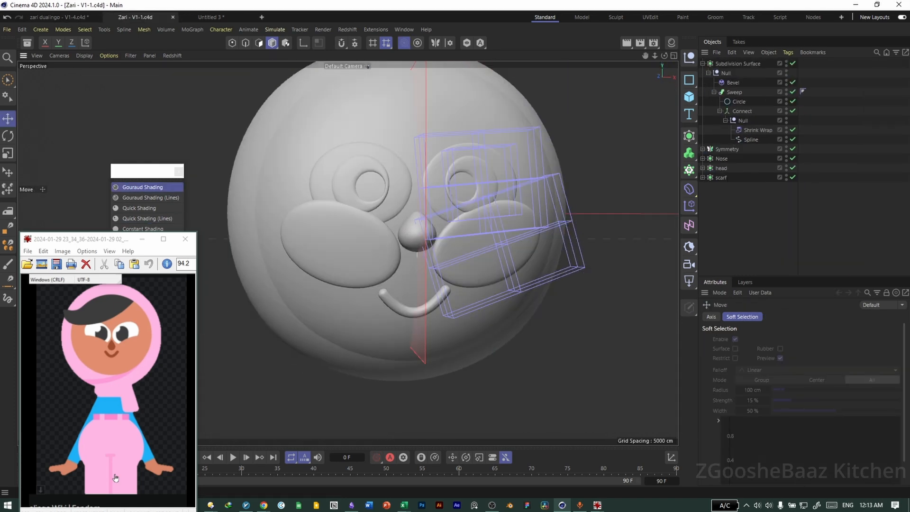
Step: Show the head in the front view and activate the Sketch spline tool
key("F4")
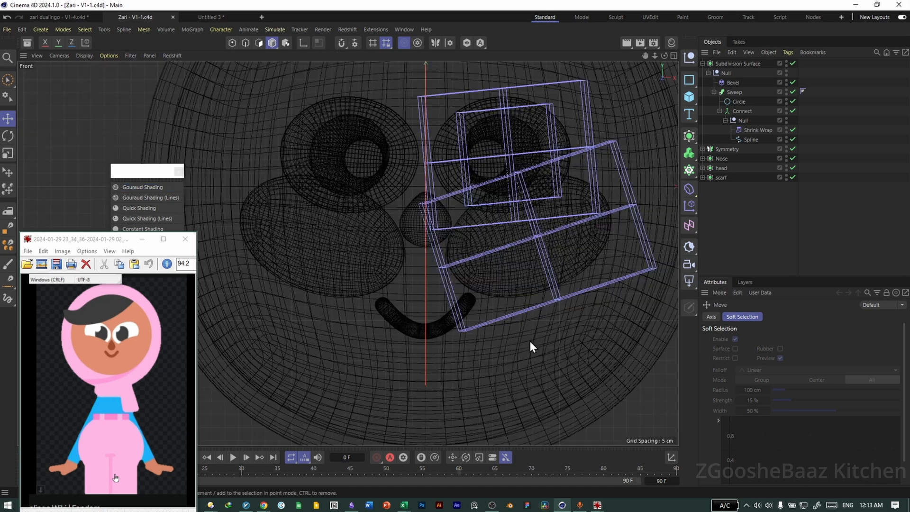
scroll(397, 238, "up", 2)
left_click(123, 29)
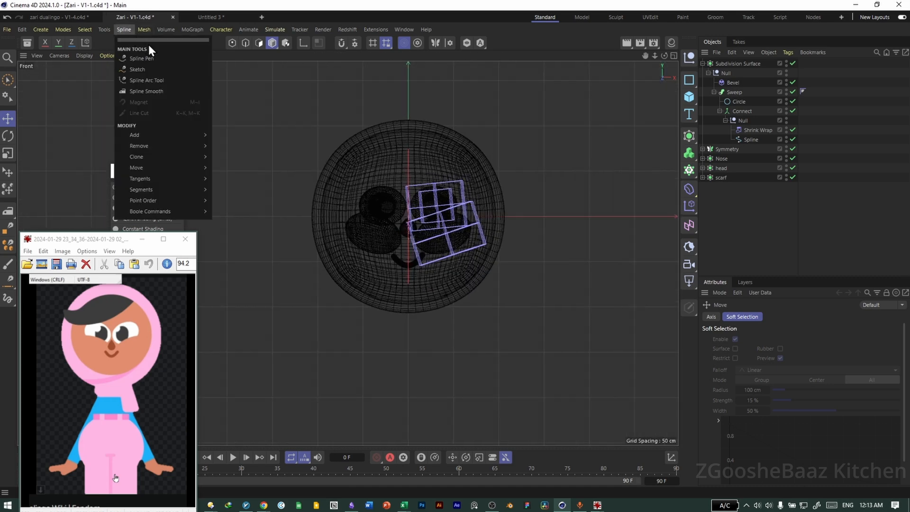
left_click(154, 61)
scroll(342, 130, "up", 2)
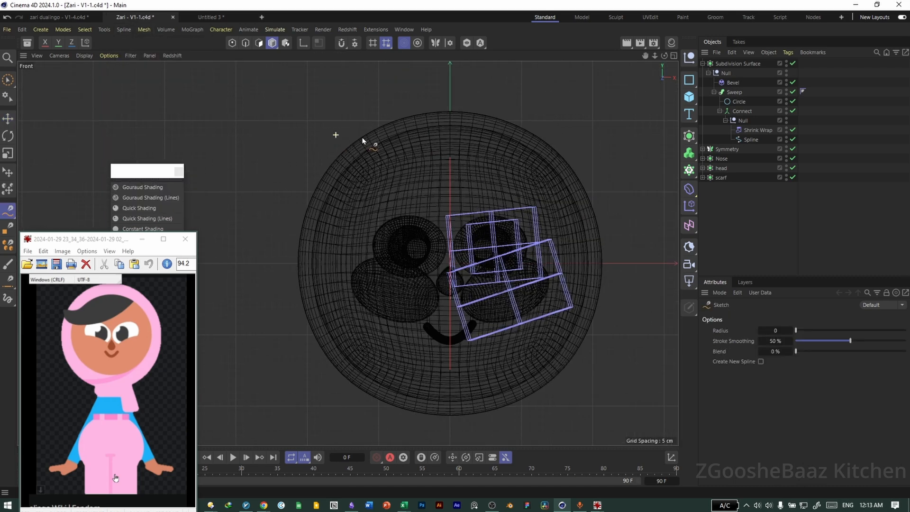
left_click(124, 30)
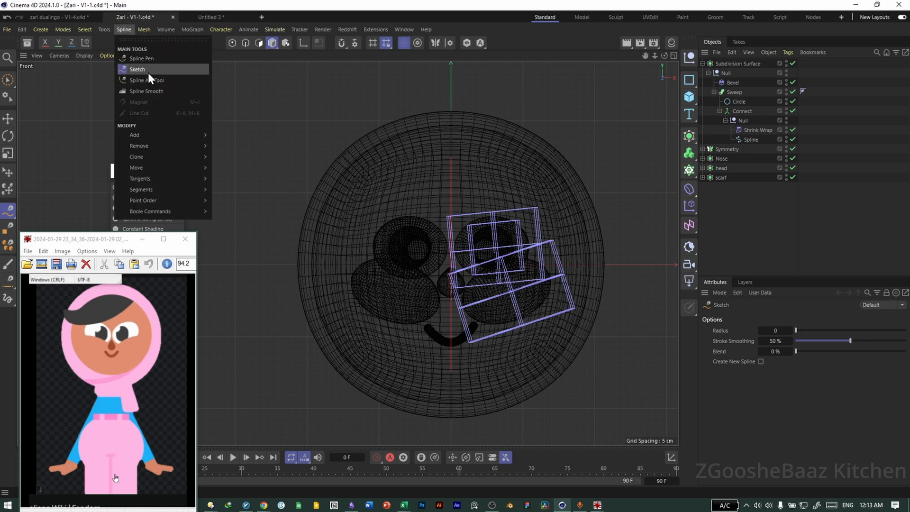
left_click(465, 105)
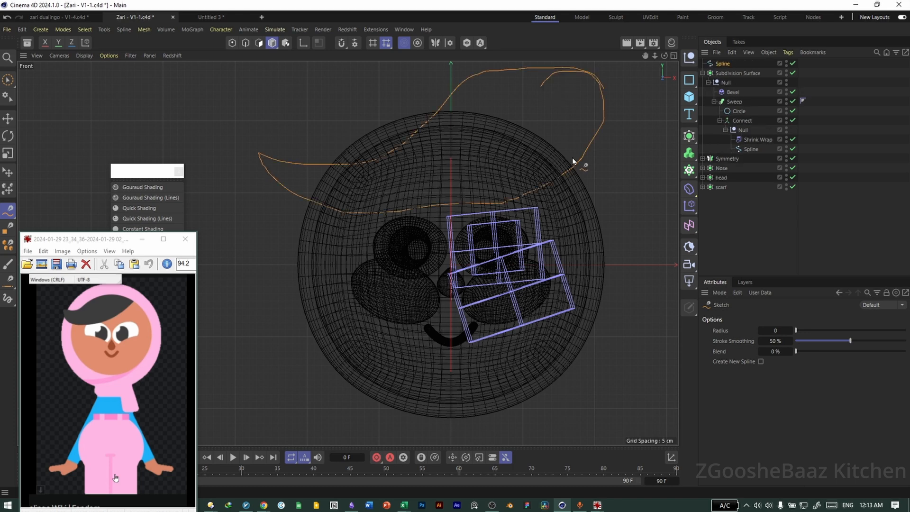
key("ctrl+z")
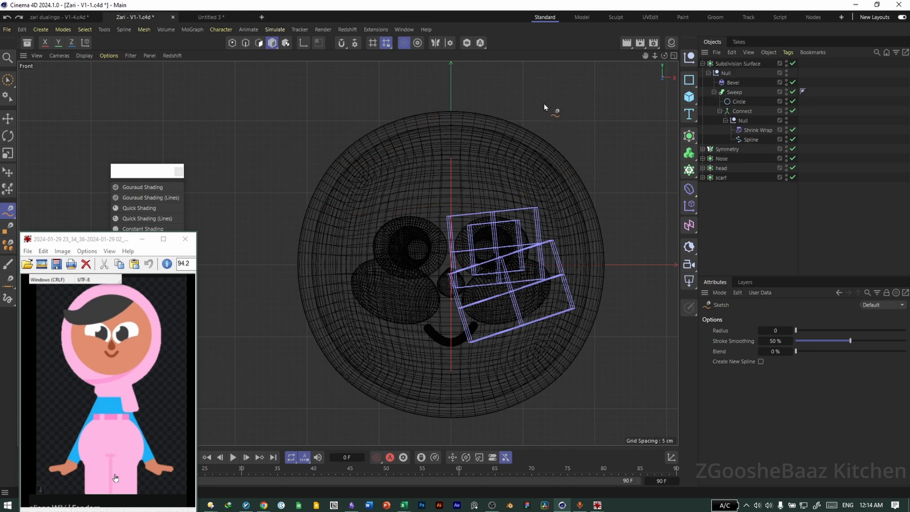
left_click_drag(515, 70, 301, 146)
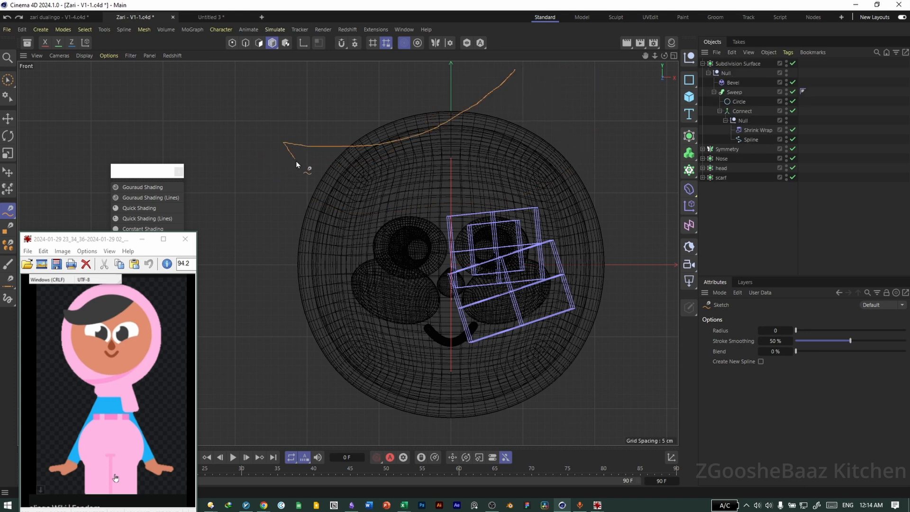
left_click_drag(504, 68, 503, 68)
key("ctrl+z")
Step: Sketch a closed, pointed hair outline across the forehead and even out its curve with Spline Smooth
left_click_drag(501, 137, 364, 213)
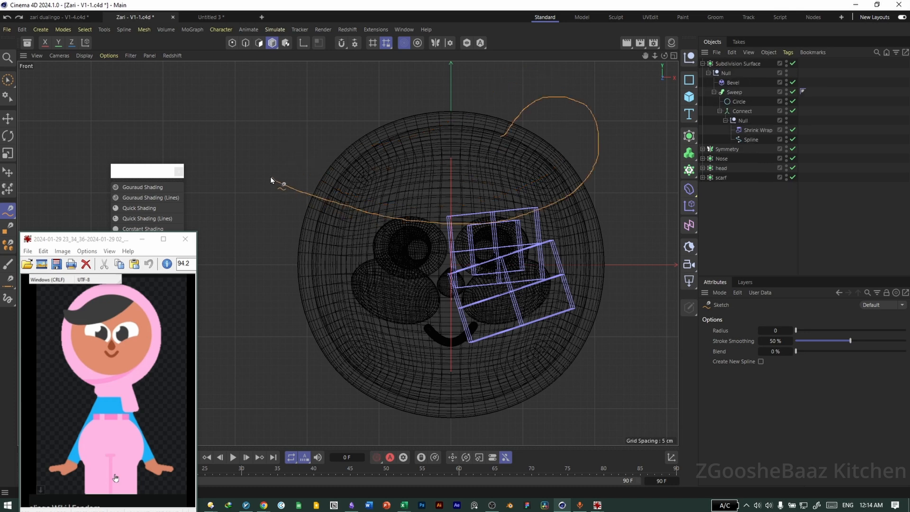
left_click_drag(280, 178, 425, 157)
left_click_drag(484, 138, 486, 139)
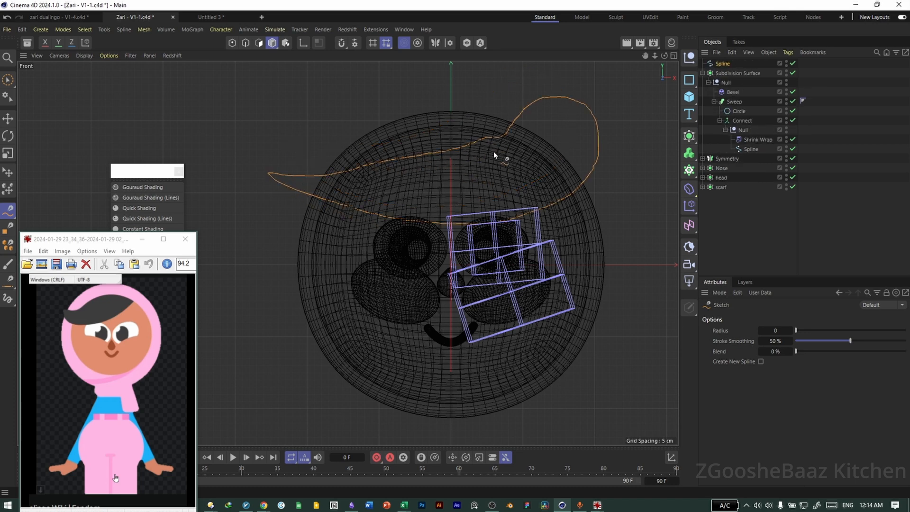
left_click(124, 29)
left_click(154, 92)
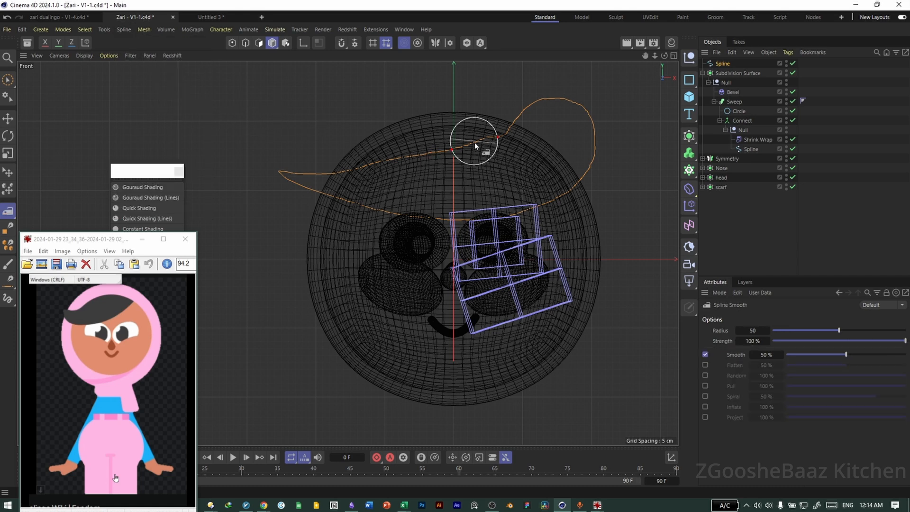
mouse_move(551, 94)
left_mouse_down()
mouse_move(591, 141)
mouse_move(320, 213)
mouse_move(372, 163)
mouse_move(430, 168)
mouse_move(534, 92)
mouse_move(560, 205)
mouse_move(548, 195)
mouse_move(301, 197)
left_mouse_up()
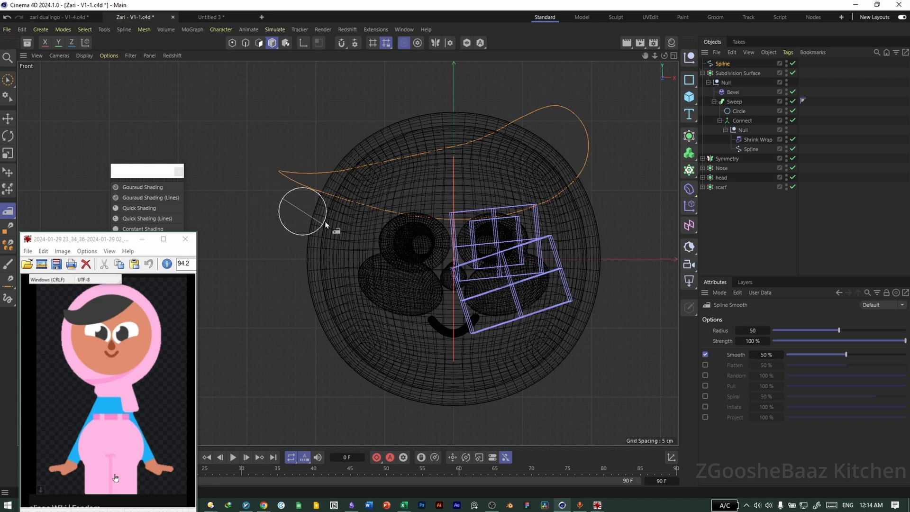
Step: Move the hair spline forward in depth so it sits in front of the face
middle_click(263, 186)
middle_click(264, 186)
left_click_drag(385, 235, 404, 185, "alt")
middle_click_drag(412, 208, 455, 291, "alt")
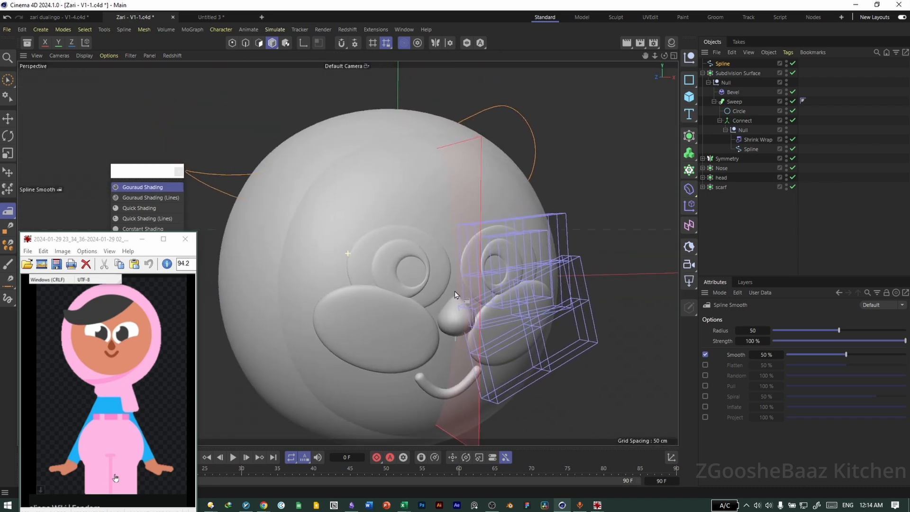
key("e")
left_click_drag(441, 228, 470, 243, "alt")
middle_click(498, 248)
middle_click(337, 240)
left_click_drag(390, 295, 417, 290, "alt")
scroll(474, 285, "down", 5)
left_click_drag(394, 261, 450, 295)
middle_click(450, 295)
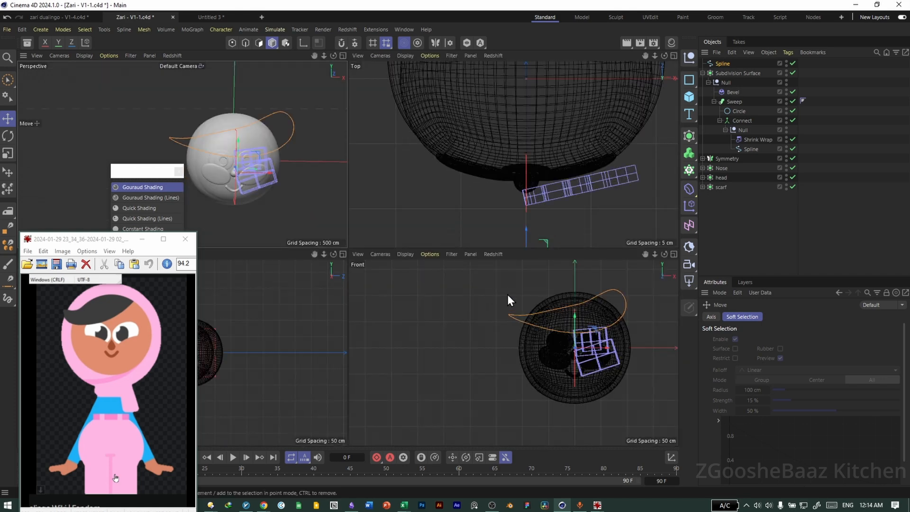
Step: Reshape the hair spline's upper edge with the Magnet tool, using radius 24.3 cm, falloff width 100% and strength 36%, with Nearest Point off
middle_click(499, 292)
left_click(124, 30)
left_click(138, 102)
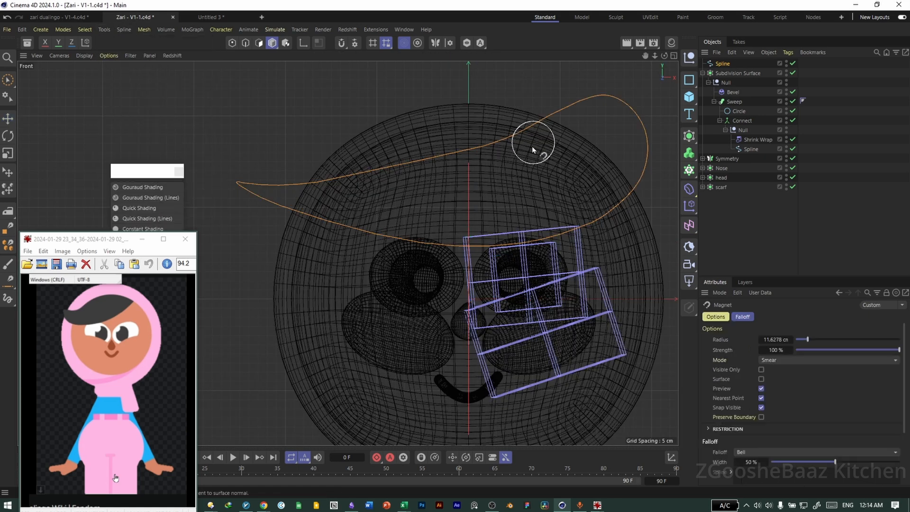
left_click_drag(806, 339, 816, 338)
left_click_drag(551, 139, 541, 148)
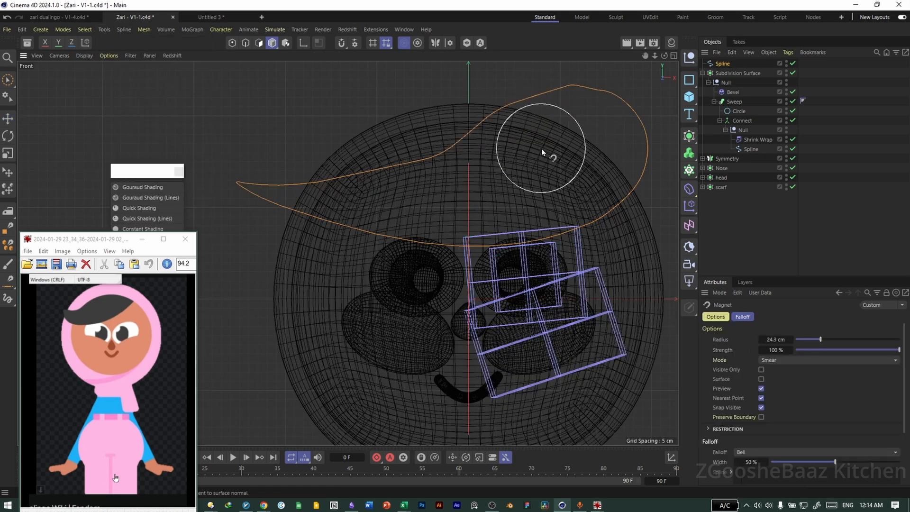
key("ctrl+z")
left_click(742, 317)
left_click_drag(855, 351, 906, 349)
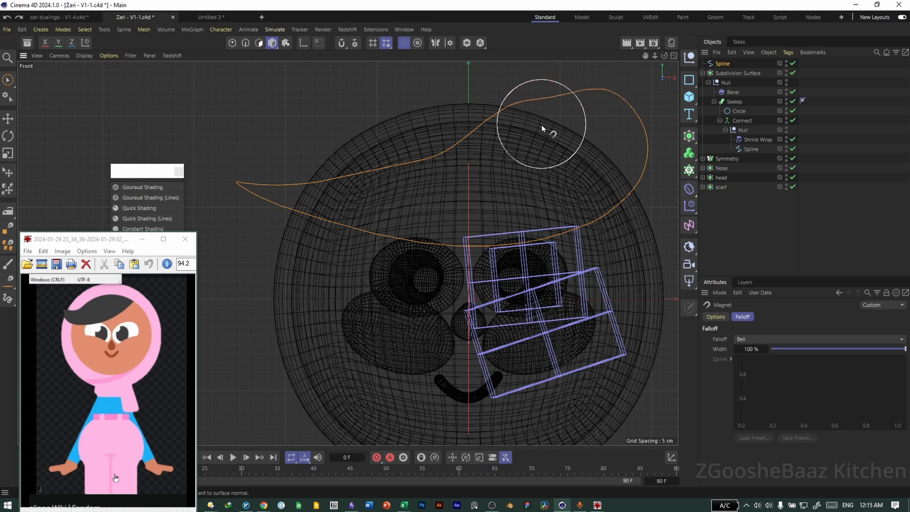
left_click(715, 316)
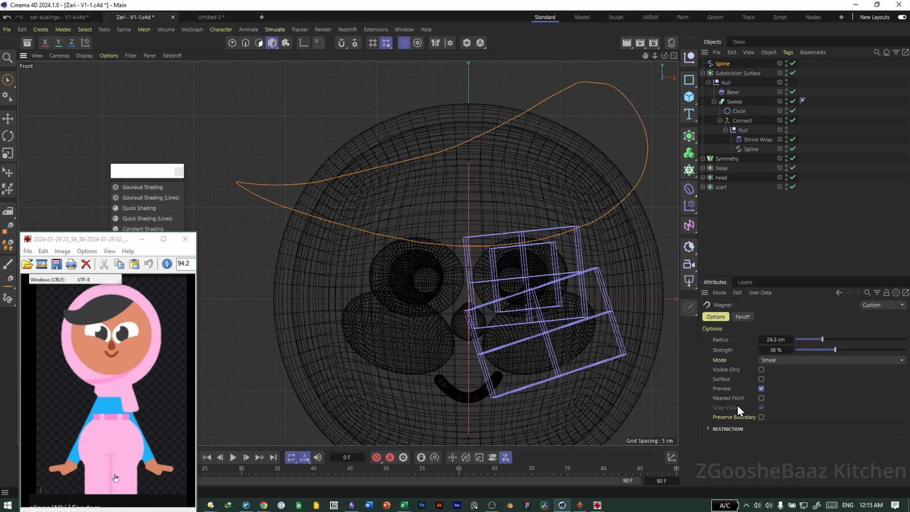
Step: Examine the hair spline's position relative to the head from several angles
key("F1")
mouse_move(424, 262)
left_mouse_down("alt")
mouse_move(504, 239)
mouse_move(481, 257)
mouse_move(512, 280)
left_mouse_up("alt")
key("e")
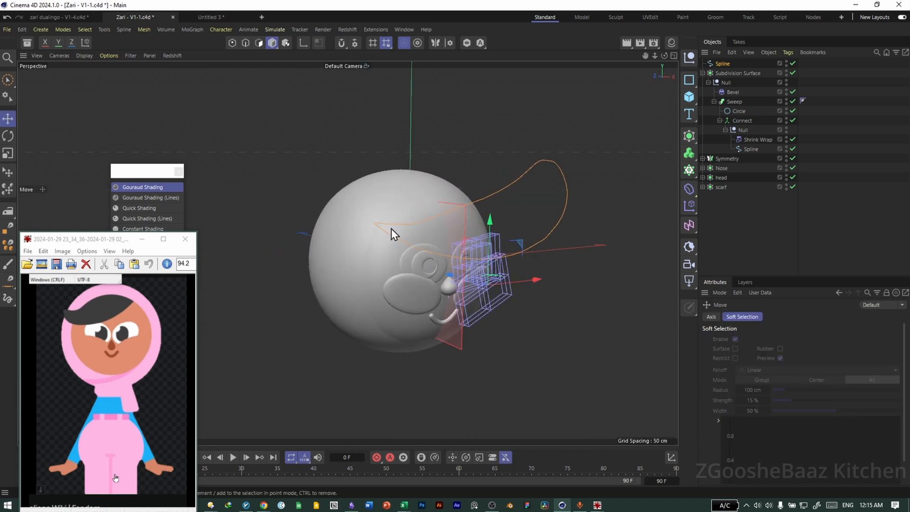
middle_click(523, 310)
middle_click(334, 209)
left_click_drag(334, 209, 351, 166, "alt")
left_click(353, 169)
mouse_move(394, 280)
left_mouse_down("alt")
mouse_move(463, 278)
mouse_move(391, 278)
mouse_move(402, 272)
left_mouse_up("alt")
Step: Scale the Correction deformer under the scarf's sphere slightly
left_click(702, 186)
left_click(732, 206)
middle_click(471, 266)
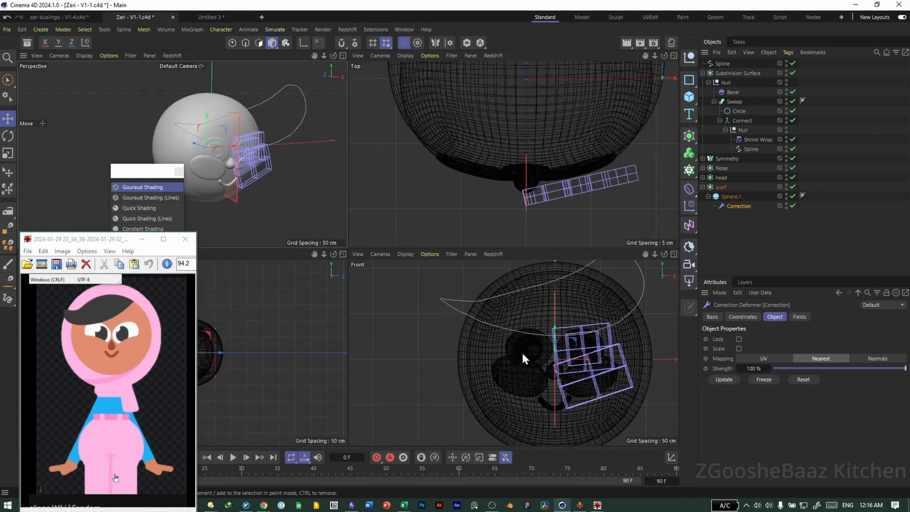
middle_click(521, 353)
key("t")
left_click_drag(473, 228, 480, 215)
middle_click(495, 238)
middle_click(301, 178)
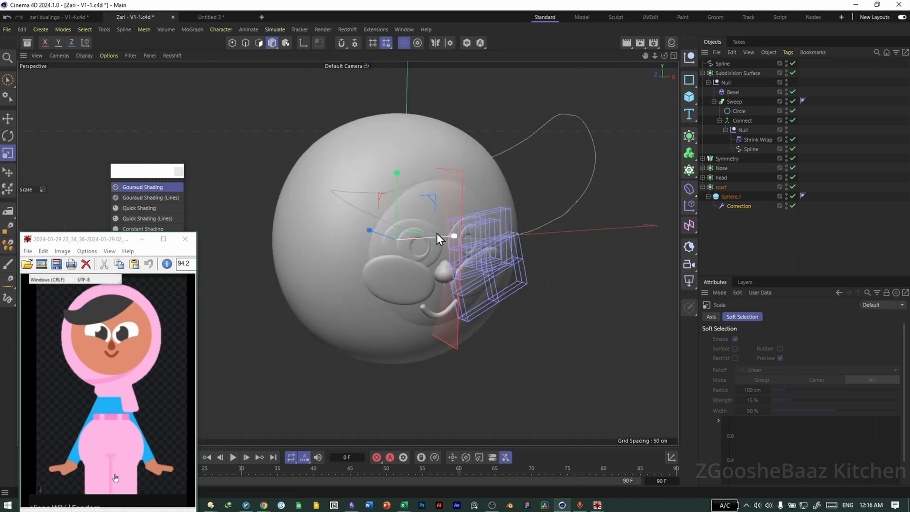
left_click_drag(431, 201, 431, 205)
Step: Check the scarf's base sphere around the head in the perspective and orthographic views
left_click_drag(436, 295, 471, 293, "alt")
key("e")
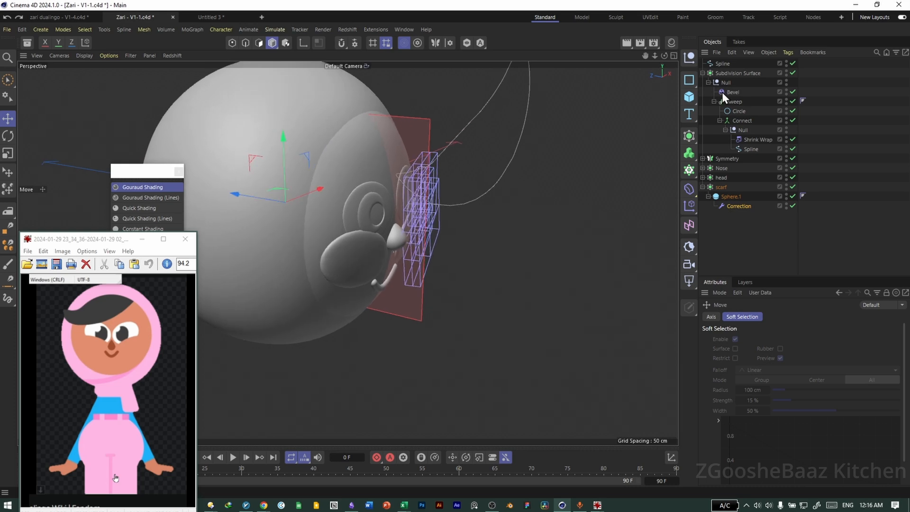
left_click(732, 197)
left_click_drag(249, 198, 426, 221)
middle_click(512, 234)
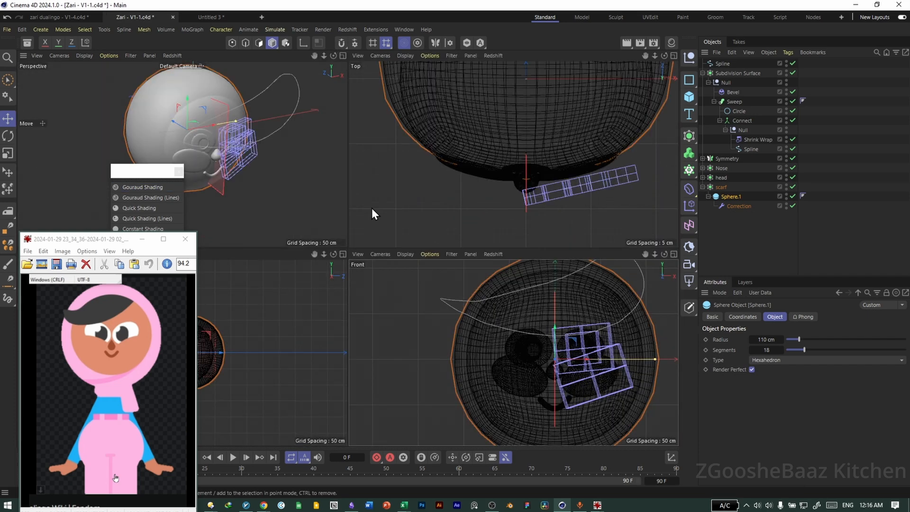
middle_click(344, 227)
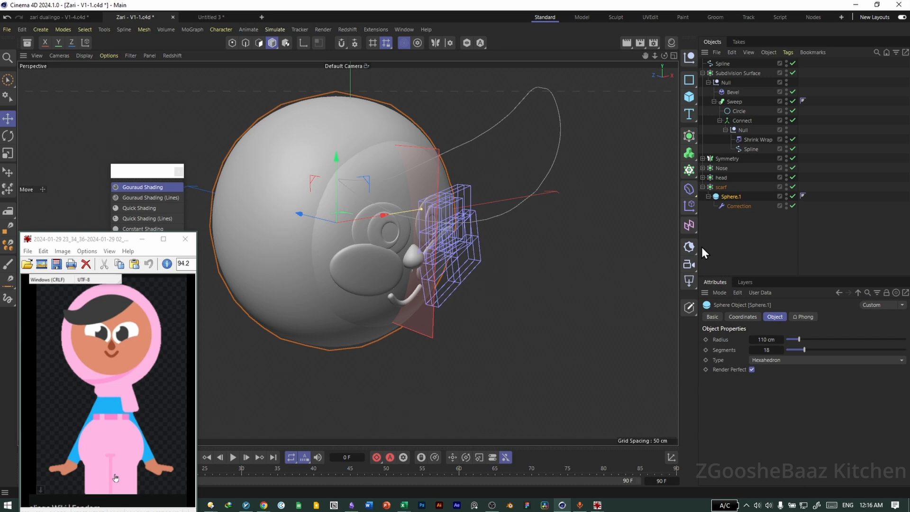
Step: Put the hair spline into an Extrude generator with an offset of 0 cm
left_click(708, 83)
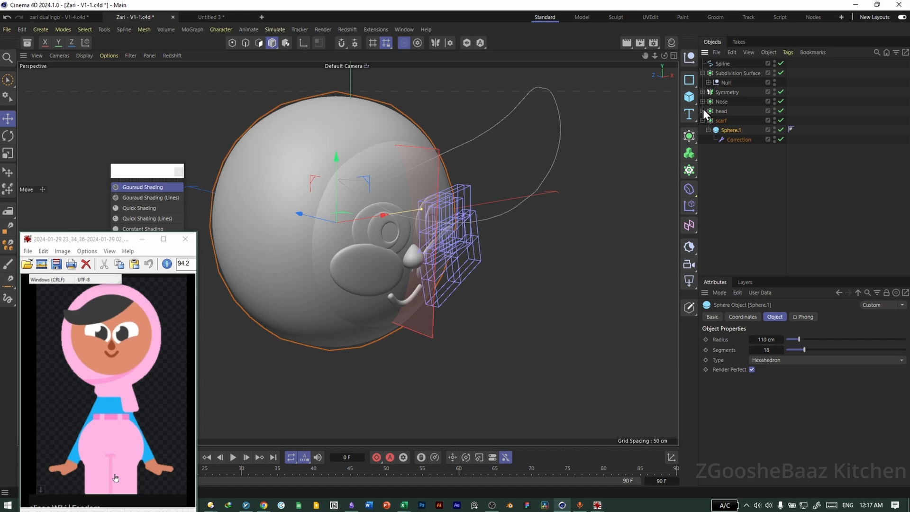
left_click(722, 64)
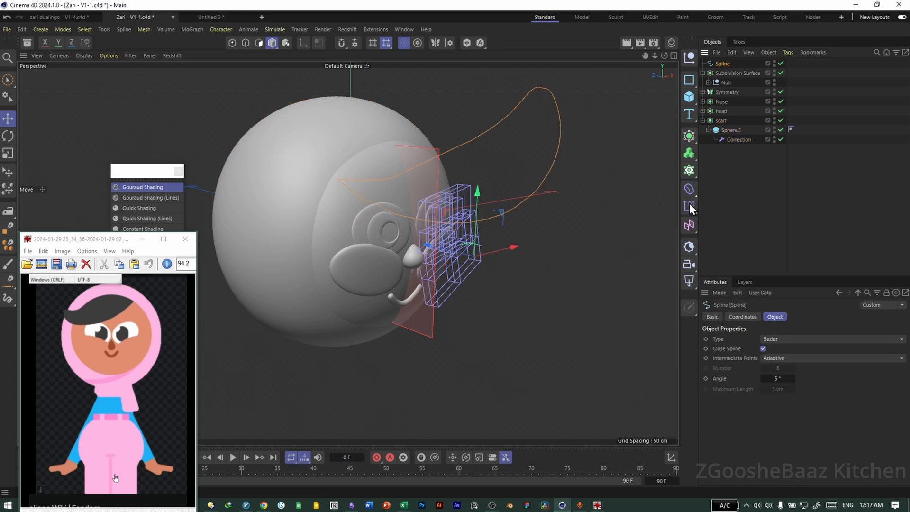
left_click(687, 134)
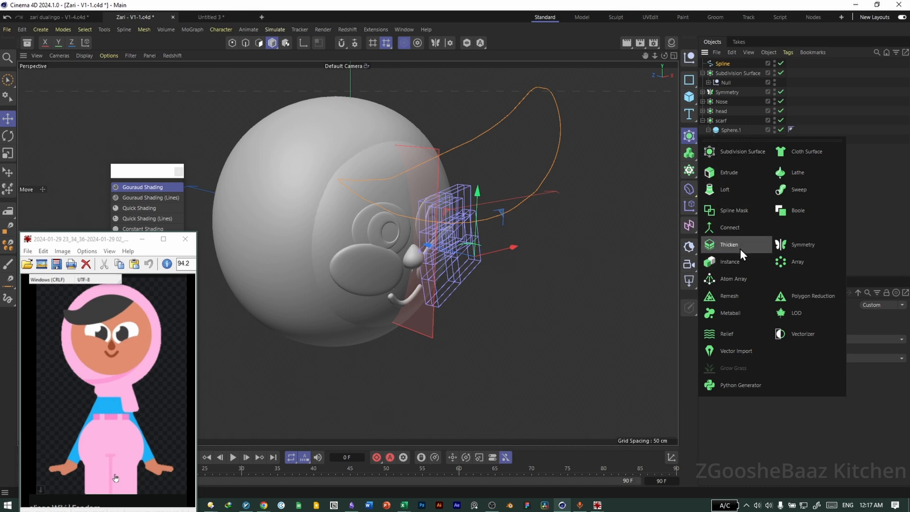
left_click(735, 173, "alt")
double_click(780, 350)
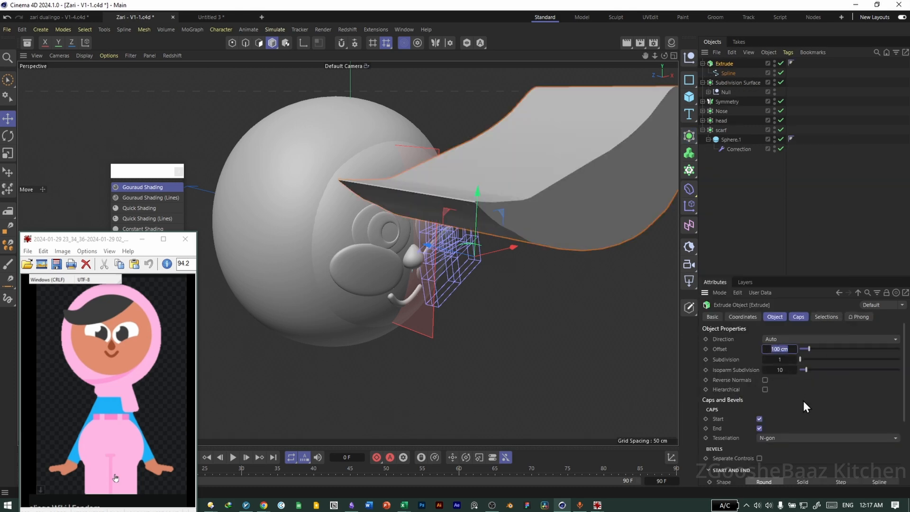
type("0")
key("Return")
Step: Display quick shading with lines and set the hair extrude's cap tessellation to Regular Grid with a size of 17.63 cm
key("n")
key("d")
left_click_drag(601, 282, 575, 286, "alt")
left_click(799, 317)
left_click(791, 367)
left_click(801, 420)
mouse_move(802, 377)
left_mouse_down()
mouse_move(817, 381)
mouse_move(793, 391)
left_mouse_up()
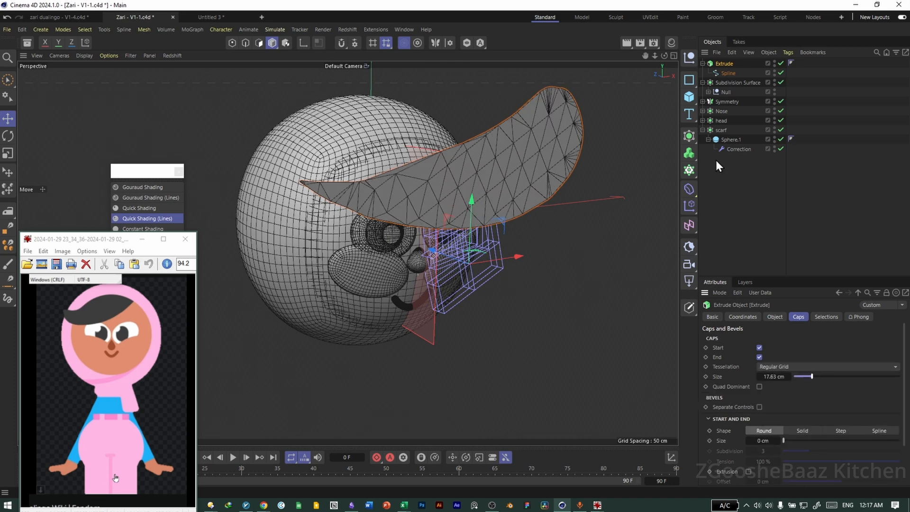
Step: Add a Remesh generator as parent of the hair extrude
left_click(689, 137)
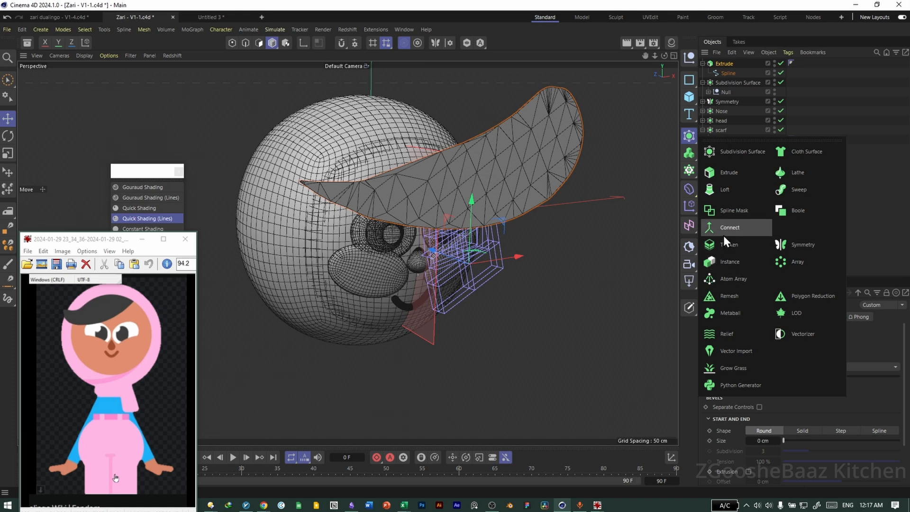
left_click(725, 295, "alt")
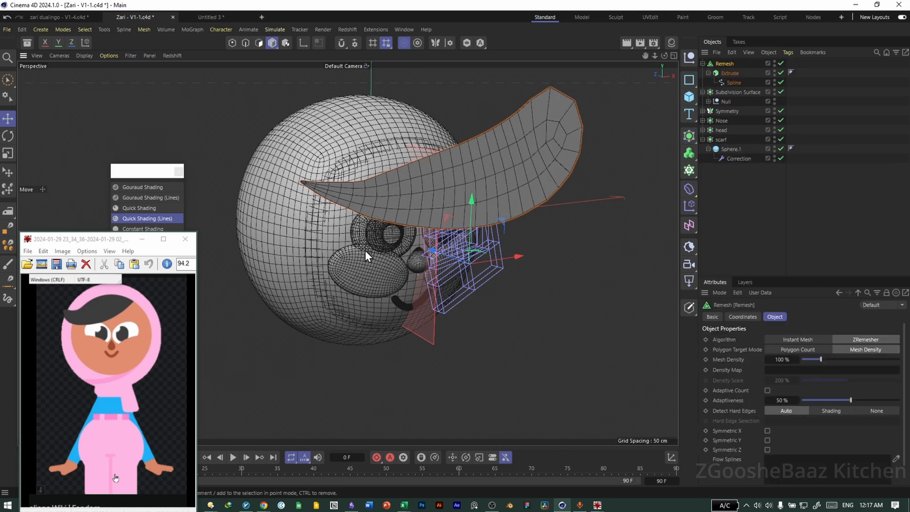
scroll(403, 249, "up", 2)
mouse_move(402, 249)
left_mouse_down("alt")
mouse_move(394, 261)
mouse_move(400, 232)
left_mouse_up("alt")
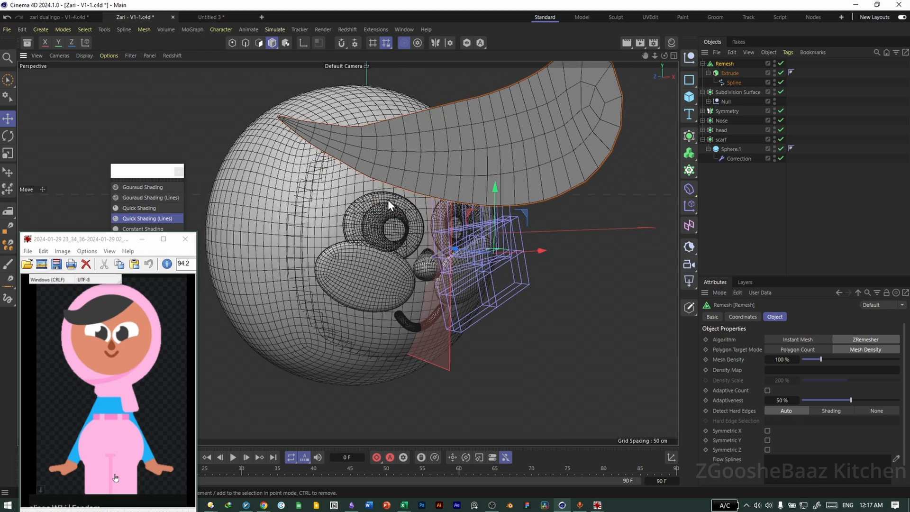
Step: Move the remeshed hair piece about 41.5 cm toward the face along the depth axis in the top view
left_click_drag(476, 246, 513, 248, "alt")
middle_click(512, 247)
middle_click(514, 246)
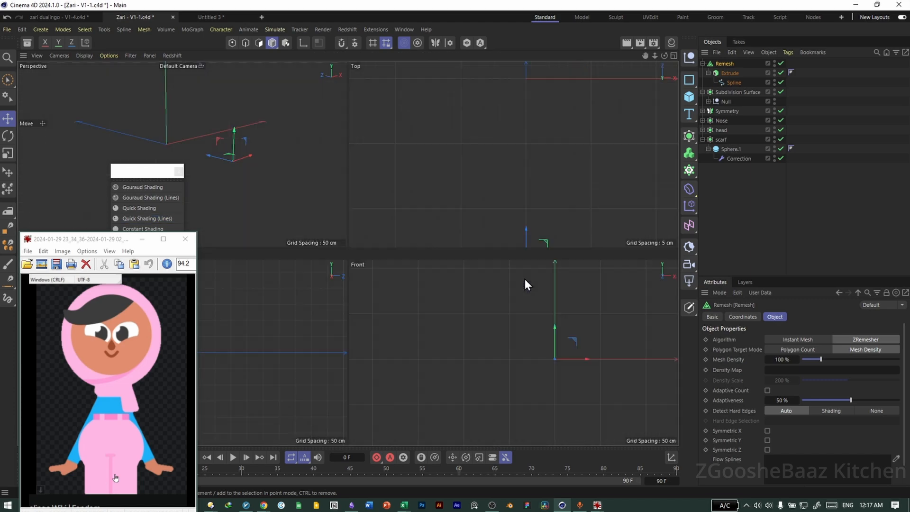
scroll(495, 265, "down", 5)
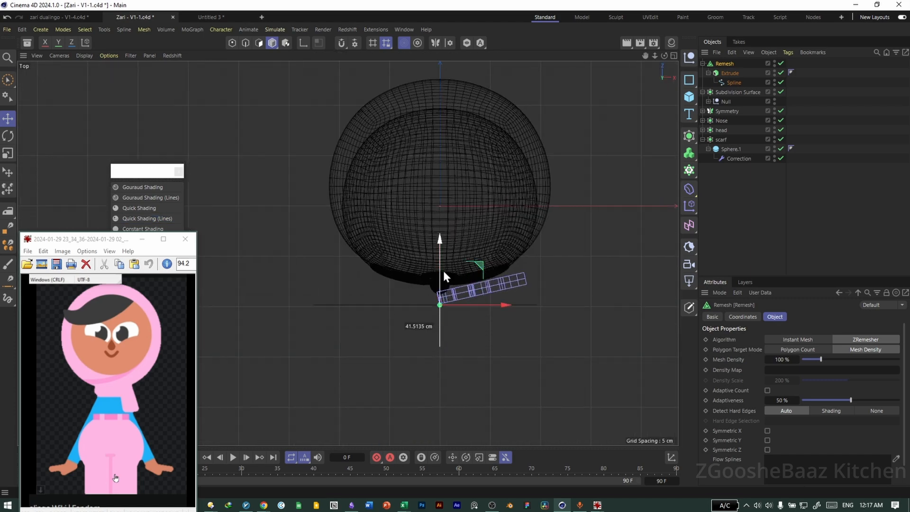
middle_click(485, 309)
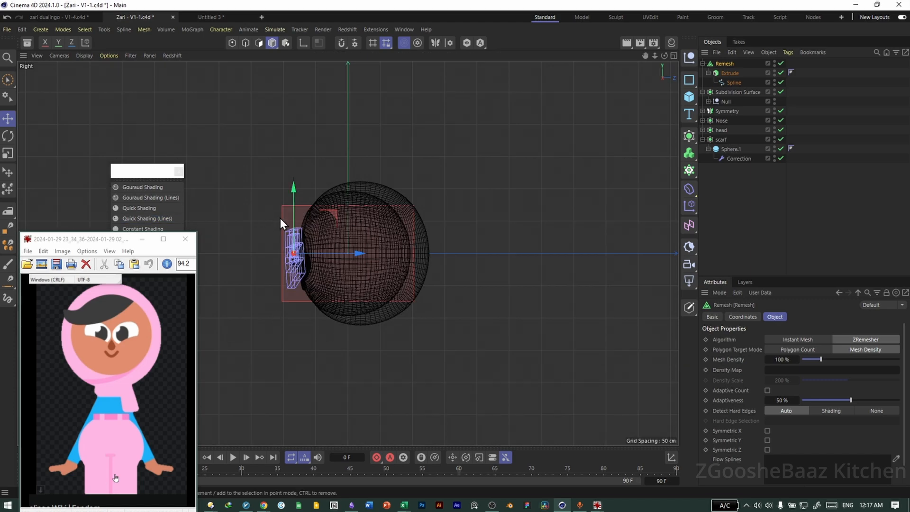
Step: Tilt the hair piece to follow the forehead's slope in the side view and group its Remesh generator under a null
scroll(280, 223, "up", 5)
key("r")
left_click_drag(334, 274, 342, 279)
key("e")
middle_click(377, 275)
middle_click(340, 218)
left_click_drag(358, 210, 360, 230, "alt")
middle_click(417, 235)
middle_click(455, 280)
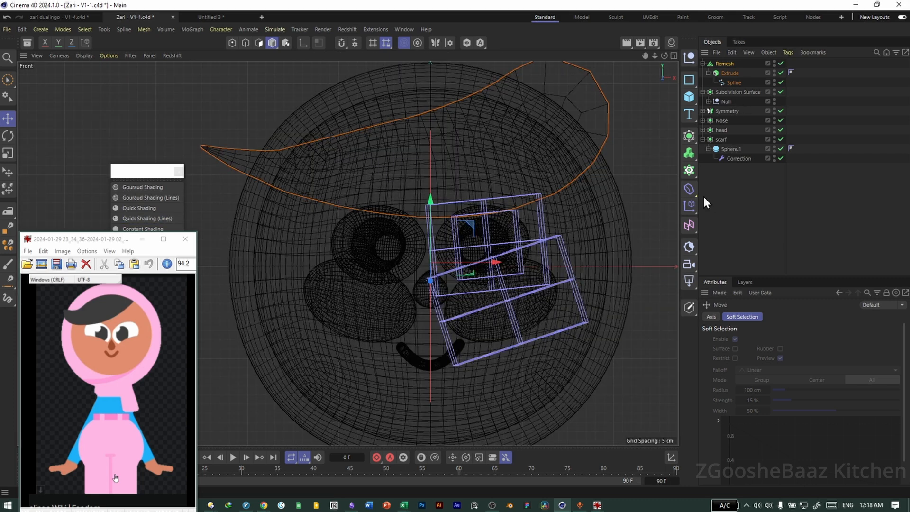
key("alt+g")
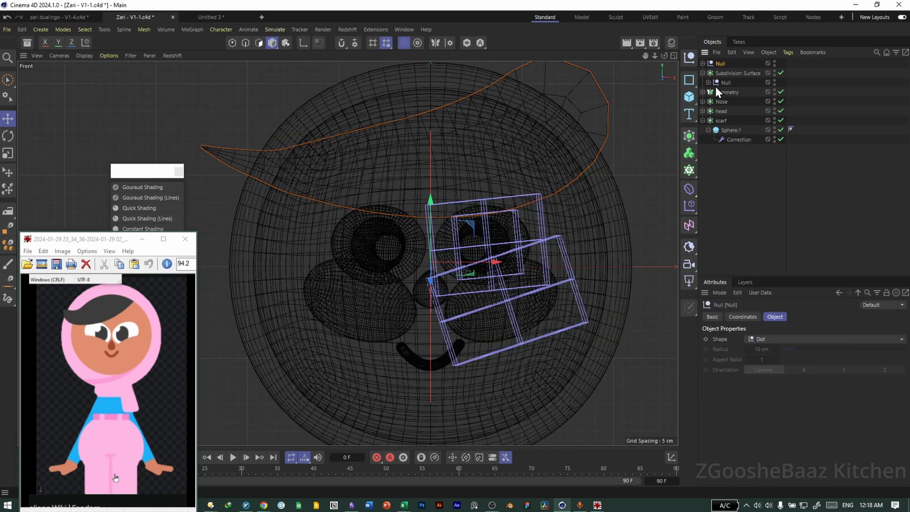
left_click(689, 225)
left_click(744, 409)
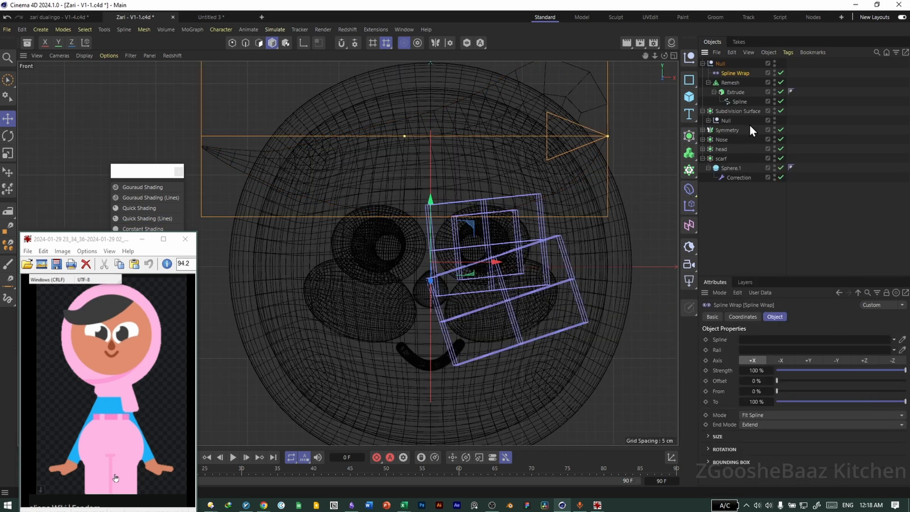
key("Delete")
Step: Add a Shrink Wrap deformer to the hair group with the head as its target object, and lower its strength
left_click(724, 64)
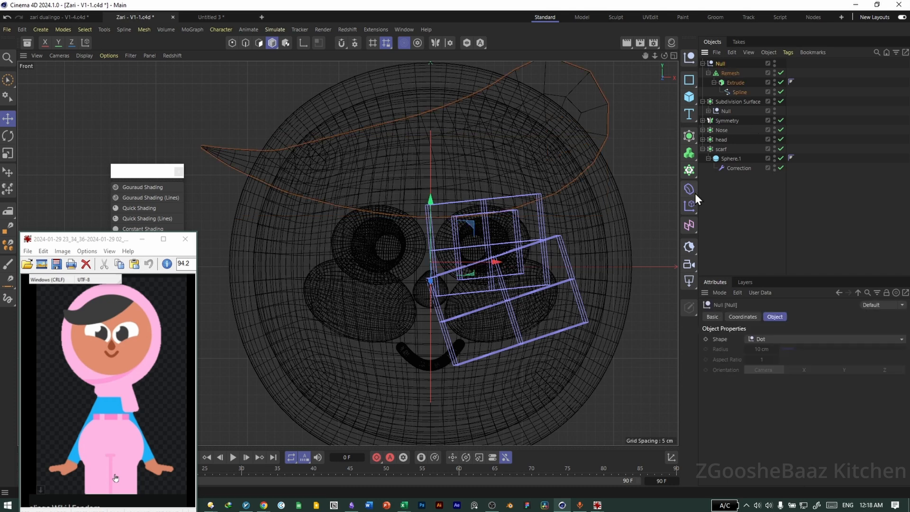
left_click(690, 190)
left_click(811, 328)
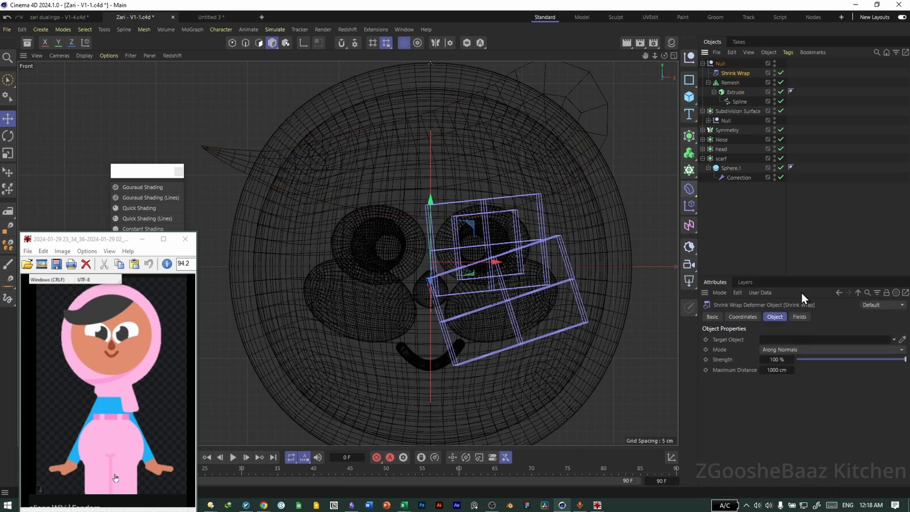
left_click(545, 372)
key("F1")
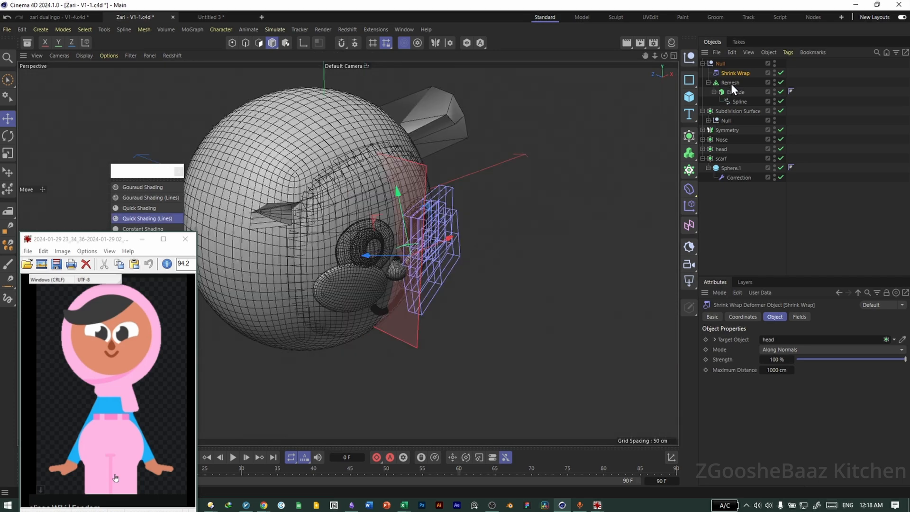
left_click_drag(897, 365, 795, 360)
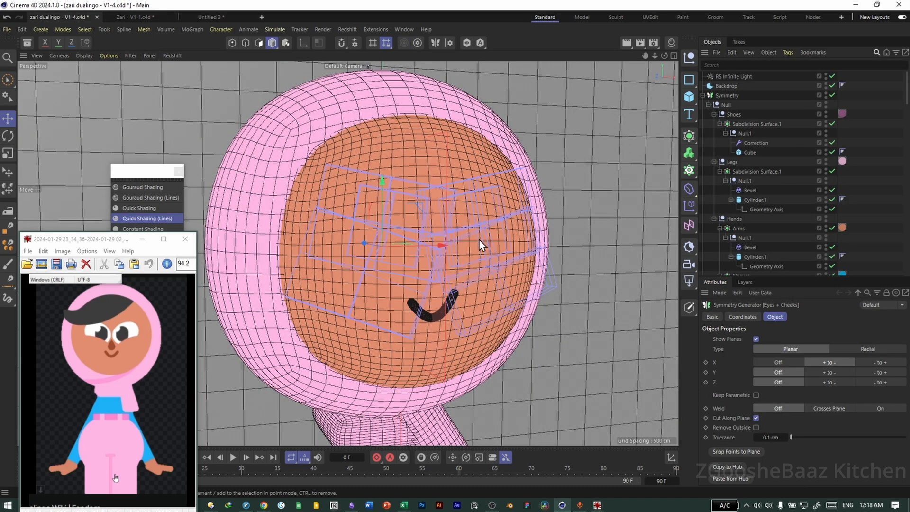
Step: Examine the head's parts and their object hierarchy in the zari dualingo - V1-4 scene
left_click_drag(479, 239, 473, 190, "alt")
left_click(378, 120)
key("s")
scroll(863, 224, "down", 4)
left_click(764, 186)
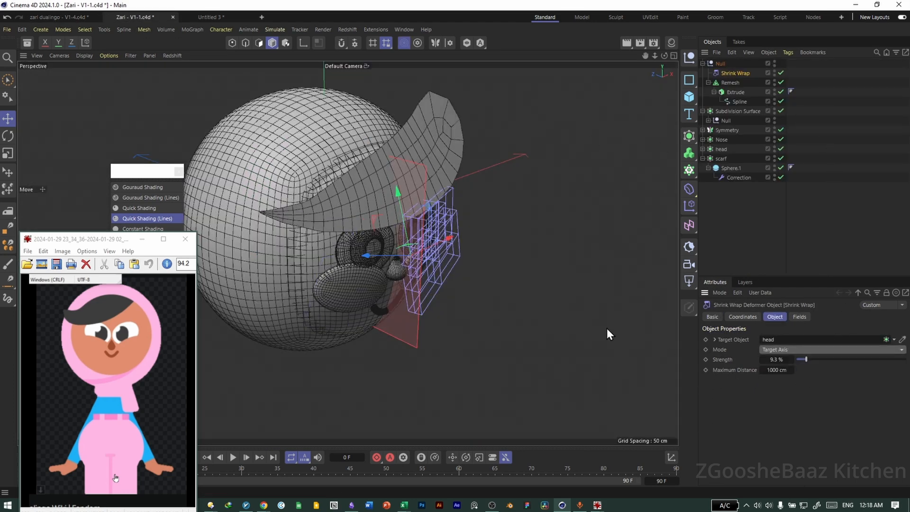
Step: Try the Along Normals mode on the hair's Shrink Wrap deformer at 54.3% strength
left_click_drag(379, 208, 465, 263, "alt")
mouse_move(865, 359)
left_mouse_down()
mouse_move(796, 360)
mouse_move(863, 357)
mouse_move(855, 360)
left_mouse_up()
left_click(818, 350)
left_click(790, 362)
left_click_drag(531, 265, 377, 169, "alt")
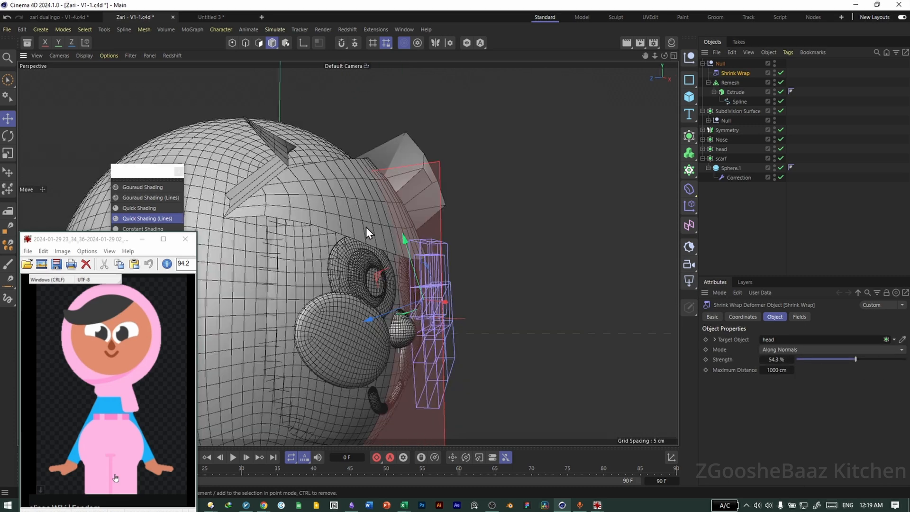
left_click_drag(396, 208, 332, 235, "alt")
Step: Set the hair's Shrink Wrap deformer to Target Axis mode with a strength of 92%
left_click(770, 350)
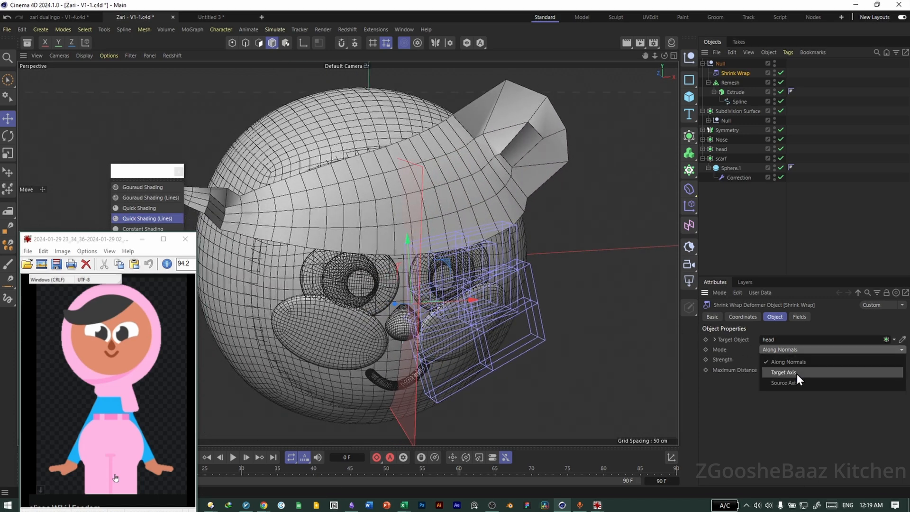
left_click(797, 373)
left_click_drag(839, 361, 883, 366)
left_click_drag(407, 227, 513, 220, "alt")
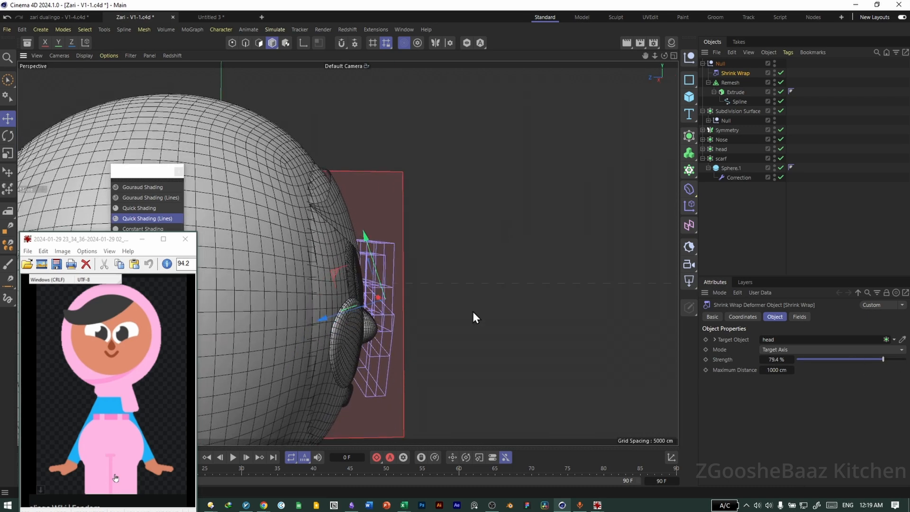
left_click_drag(880, 363, 859, 364)
left_click(540, 194)
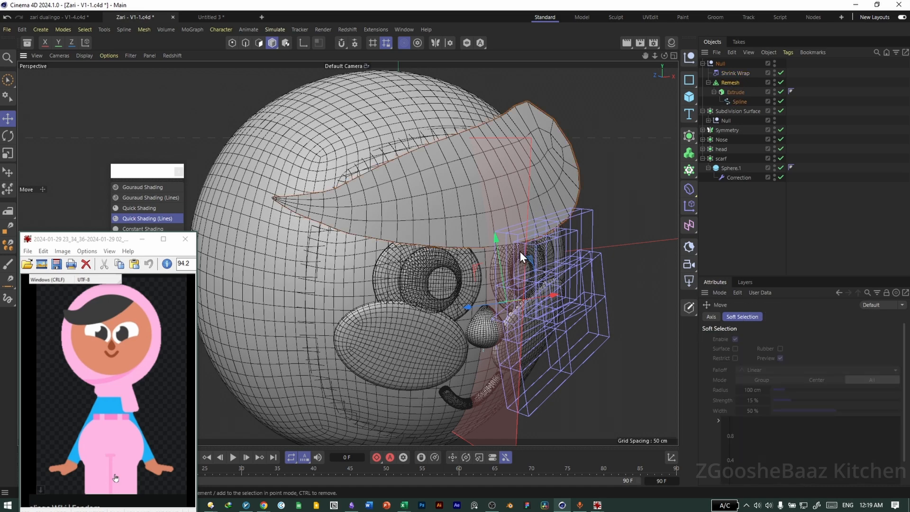
left_click_drag(446, 264, 490, 268, "alt")
left_click(735, 73)
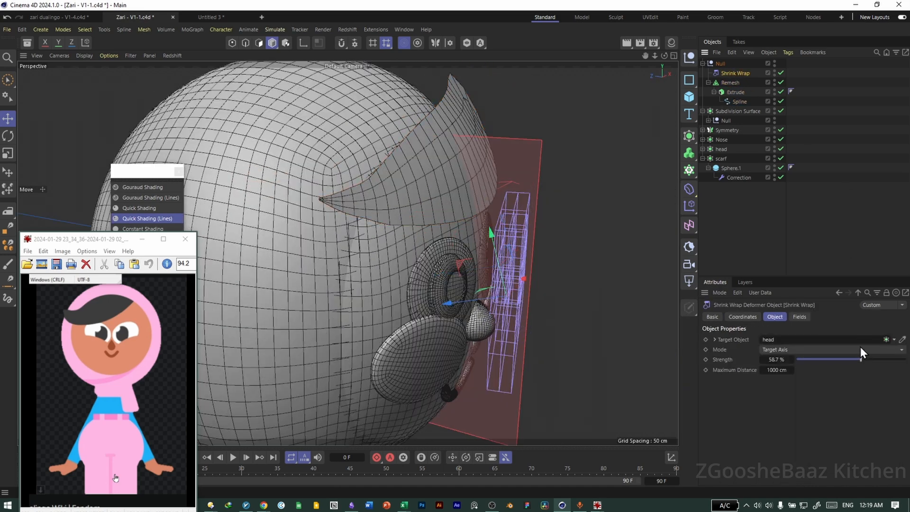
left_click_drag(866, 368, 897, 362)
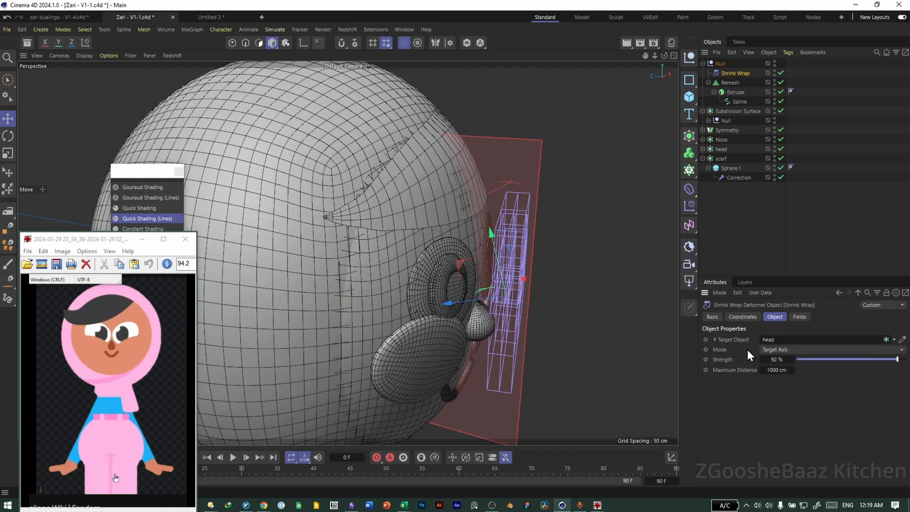
Step: Add a Thicken generator as parent of the hair group and set its thickness to 2.3 cm
left_click(720, 63)
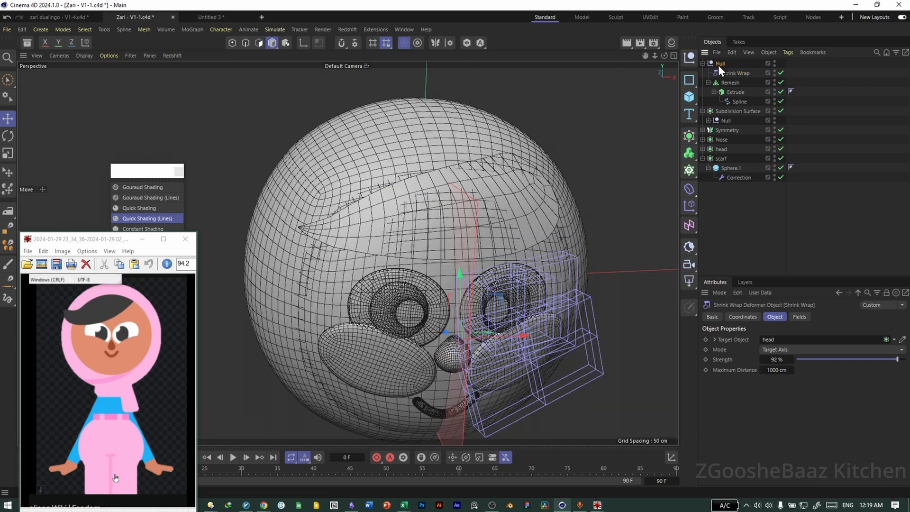
left_click(688, 153)
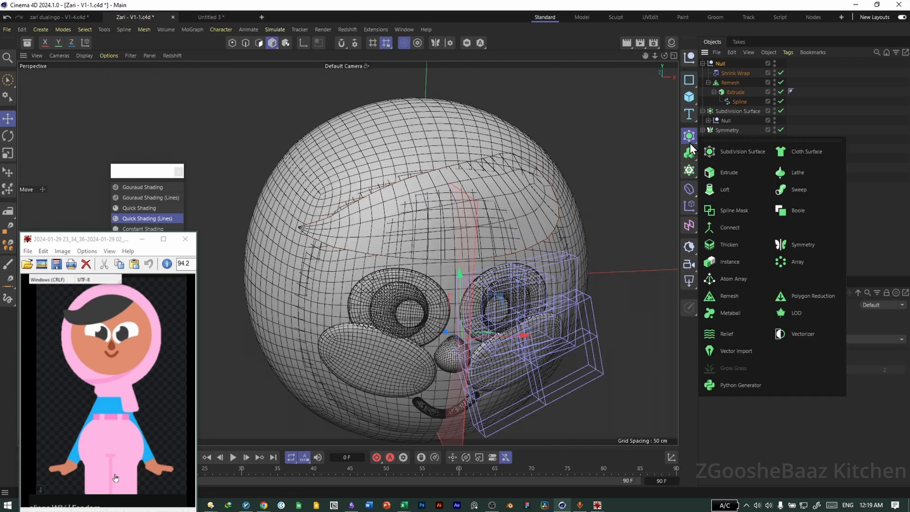
left_click(730, 244, "alt")
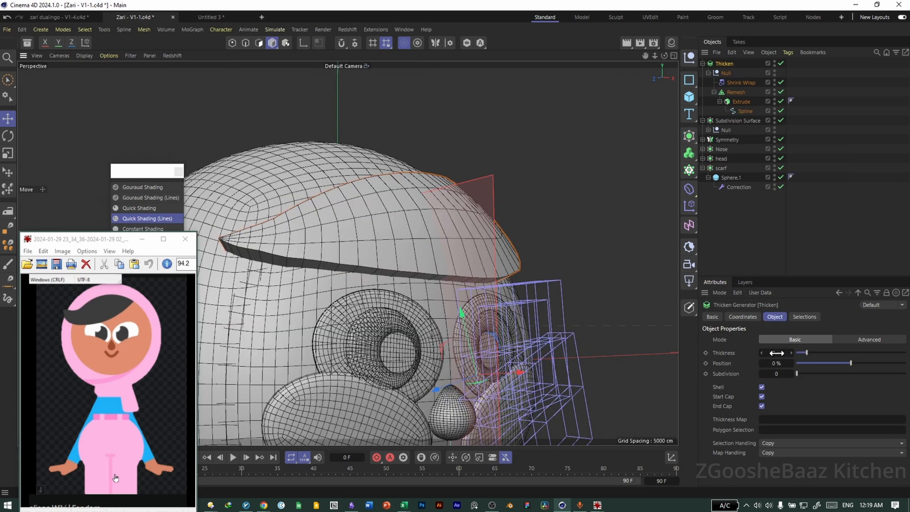
left_click_drag(777, 353, 752, 352)
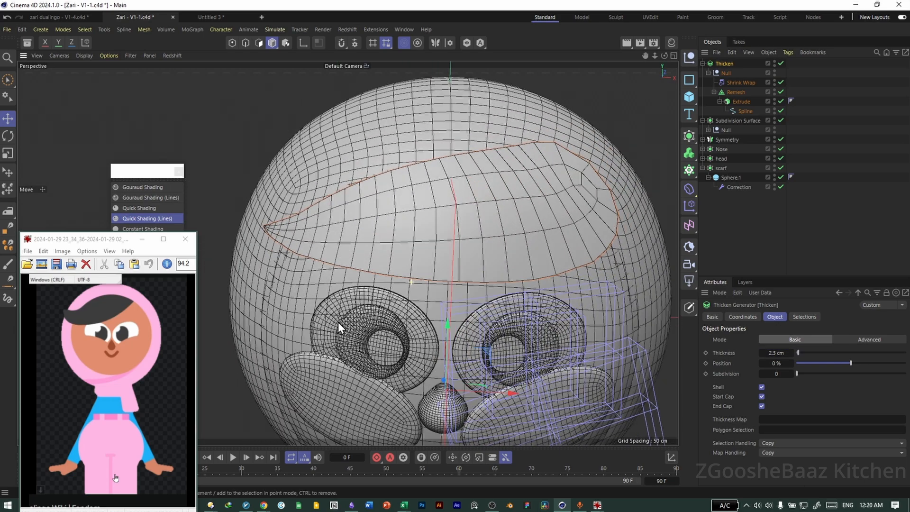
Step: Inspect the thickened hair's fit on the forehead from several views and compare it with the zari dualingo - V1-4 scene
left_click_drag(339, 327, 462, 213, "alt")
left_click(53, 17)
left_click(135, 17)
left_click_drag(427, 246, 516, 225, "alt")
middle_click(507, 226)
middle_click(505, 317)
middle_click(504, 316)
middle_click(473, 226)
middle_click(195, 162)
left_click_drag(357, 202, 474, 187, "alt")
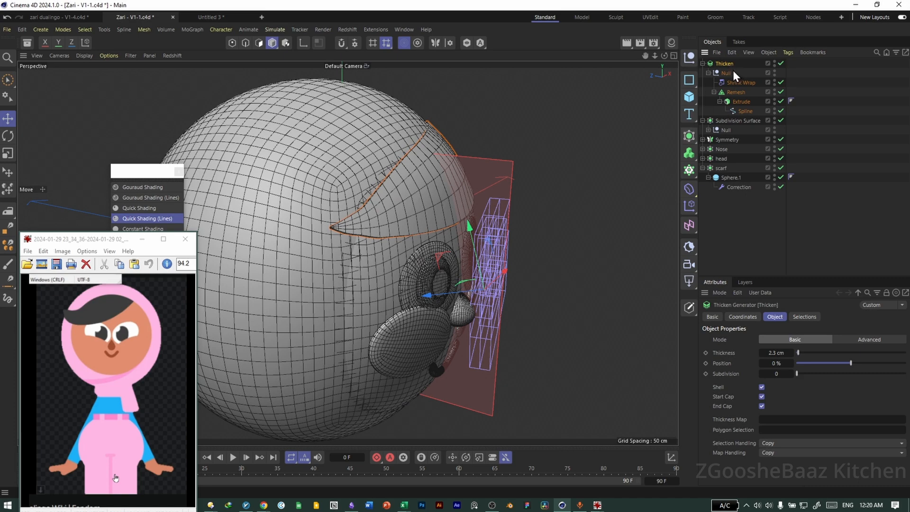
Step: Add a Subdivision Surface as parent of the hair's Thicken generator
left_click(694, 135, "alt")
left_click_drag(480, 182, 344, 209, "alt")
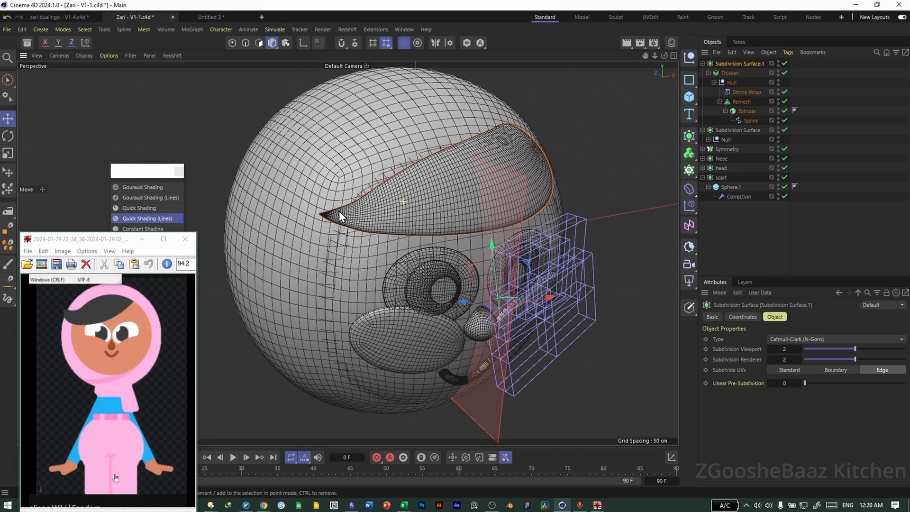
scroll(474, 185, "up", 3)
Step: Set the hair Remesh's mesh density to 40% and compare the mesh with subdivision off and on
left_click(745, 102)
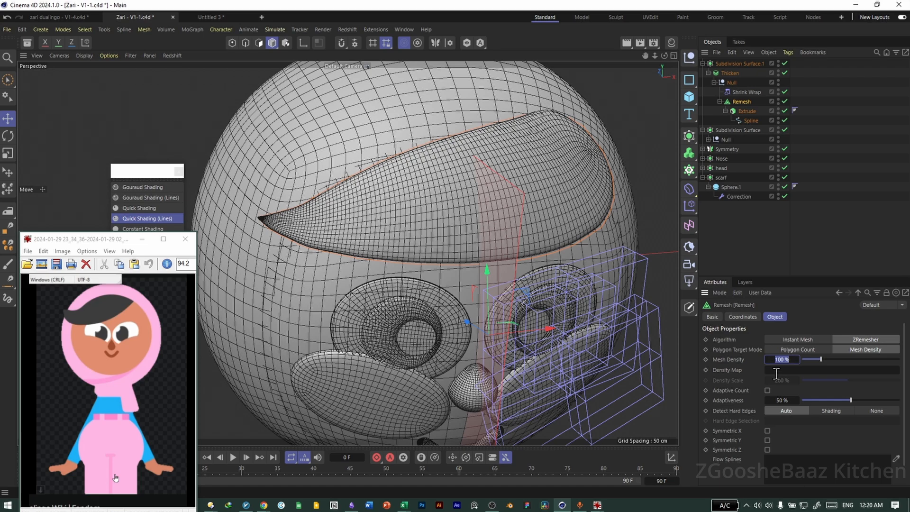
key("Return")
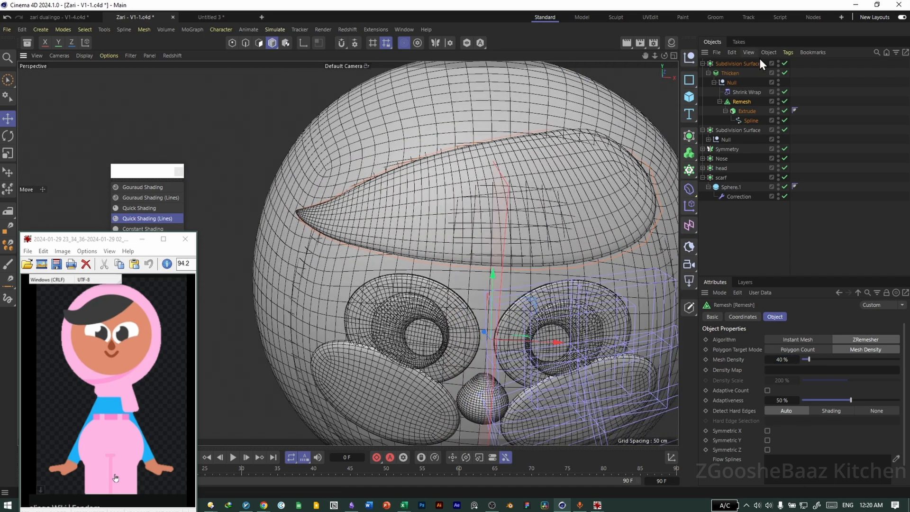
left_click(784, 63)
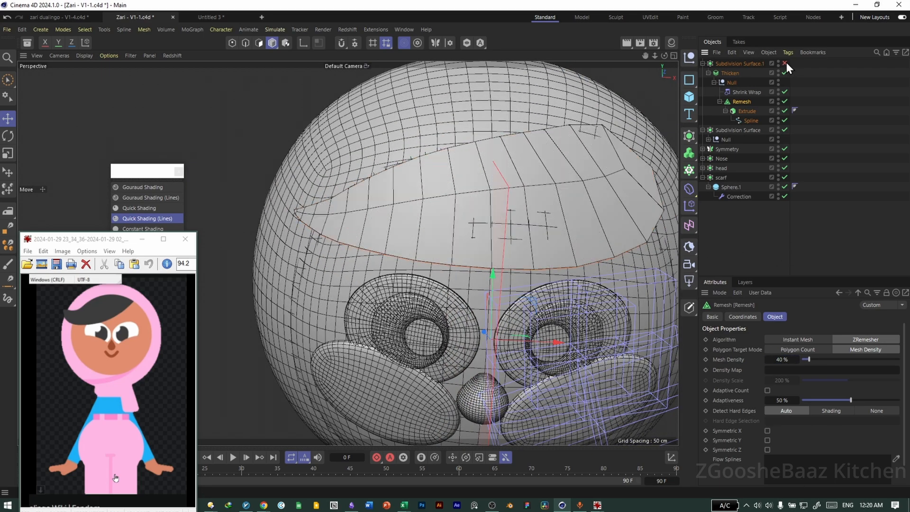
left_click(784, 63)
left_click_drag(510, 176, 362, 175, "alt")
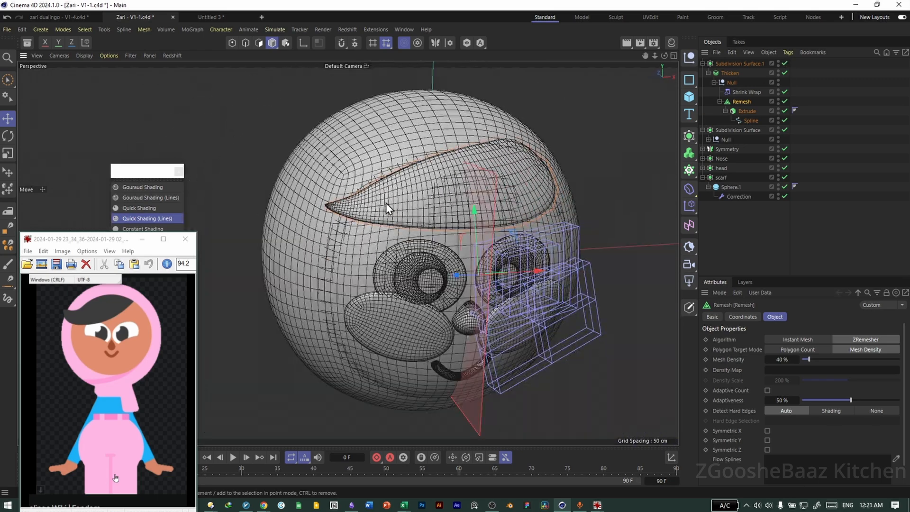
Step: Select the scarf's Correction deformer and scale the scarf sphere up in width and height in the front view
left_click(571, 154)
left_click(739, 195)
left_click_drag(492, 277, 348, 138, "alt")
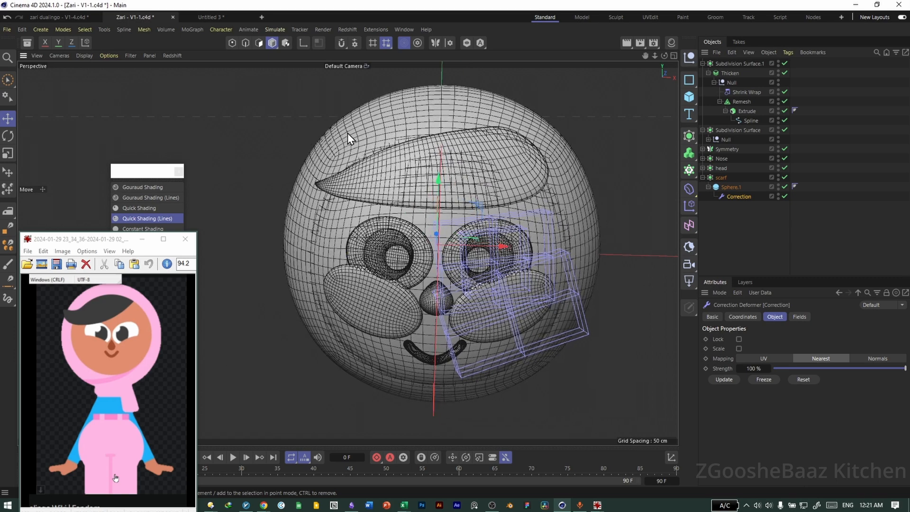
middle_click(512, 289)
middle_click(332, 290)
scroll(444, 289, "down", 3)
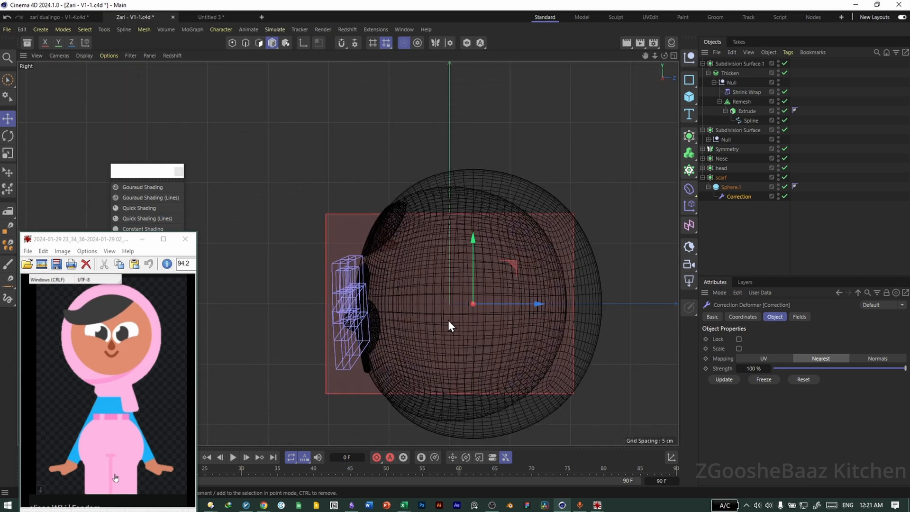
middle_click_drag(449, 320, 423, 289, "alt")
key("t")
middle_click(454, 282)
left_click_drag(575, 339, 579, 338)
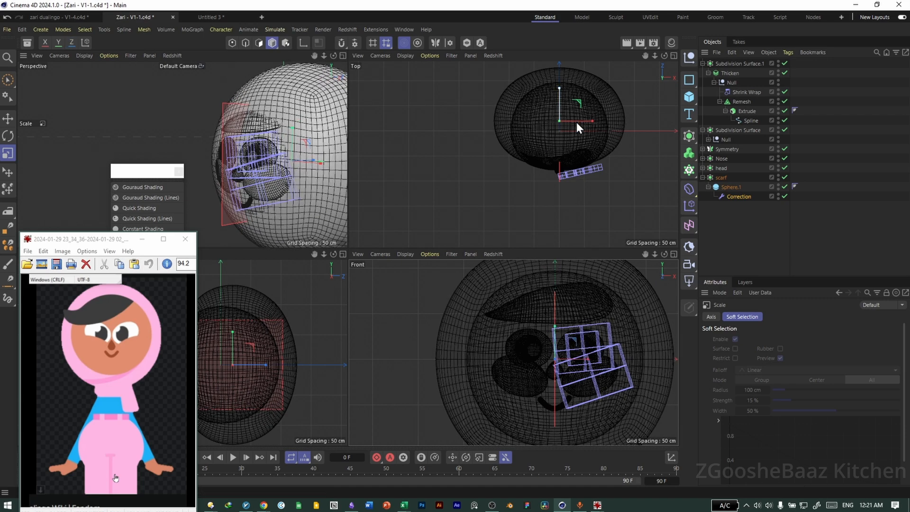
Step: Check the enlarged scarf sphere around the head and face in the side and perspective views
middle_click(289, 324)
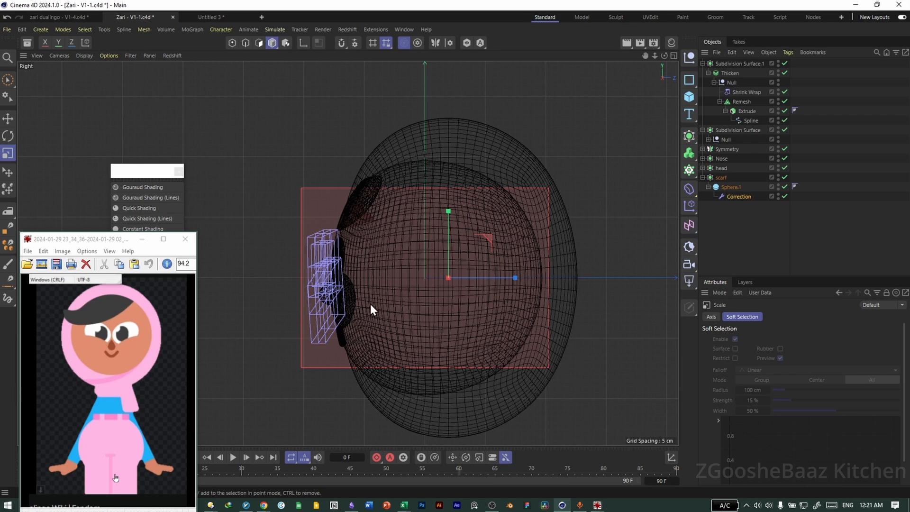
middle_click(391, 280)
middle_click(291, 194)
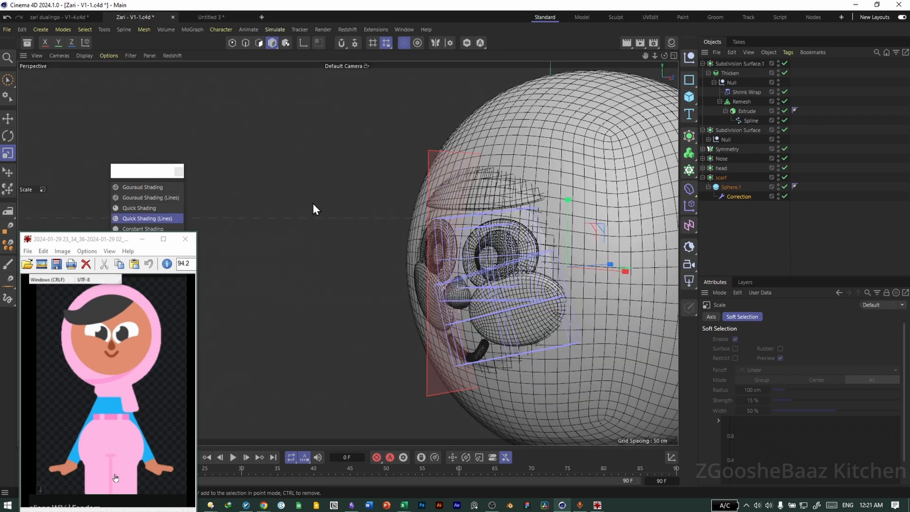
middle_click(291, 196)
middle_click(299, 350)
middle_click(407, 325)
middle_click(320, 207)
left_click_drag(371, 207, 415, 212, "alt")
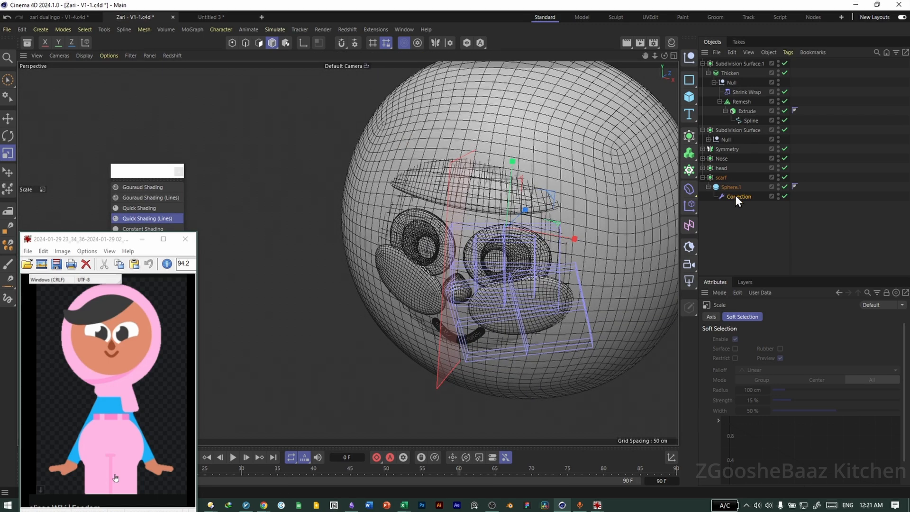
Step: Move the scarf sphere's selected front polygons along the depth axis, adjusting them in the perspective and side views
left_click(259, 43)
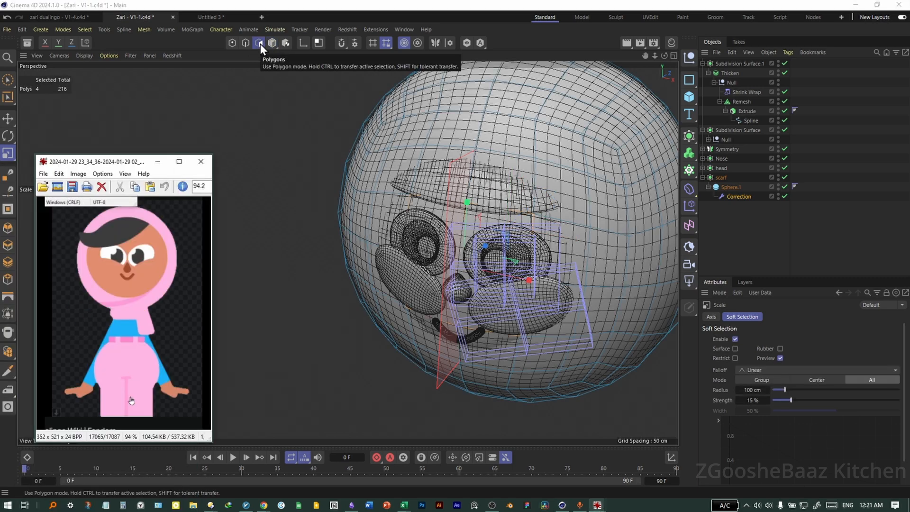
left_click_drag(411, 296, 382, 290, "alt")
key("e")
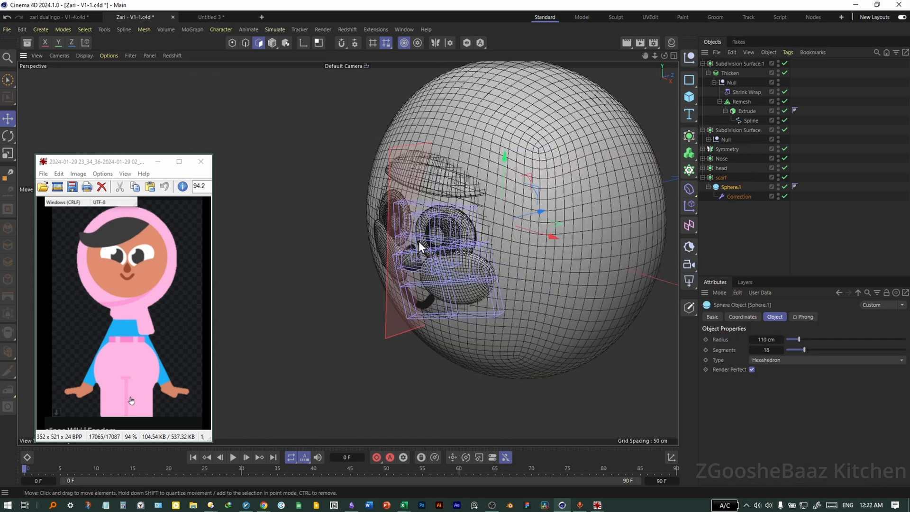
left_click_drag(522, 285, 424, 284, "alt")
left_click(474, 280, "shift")
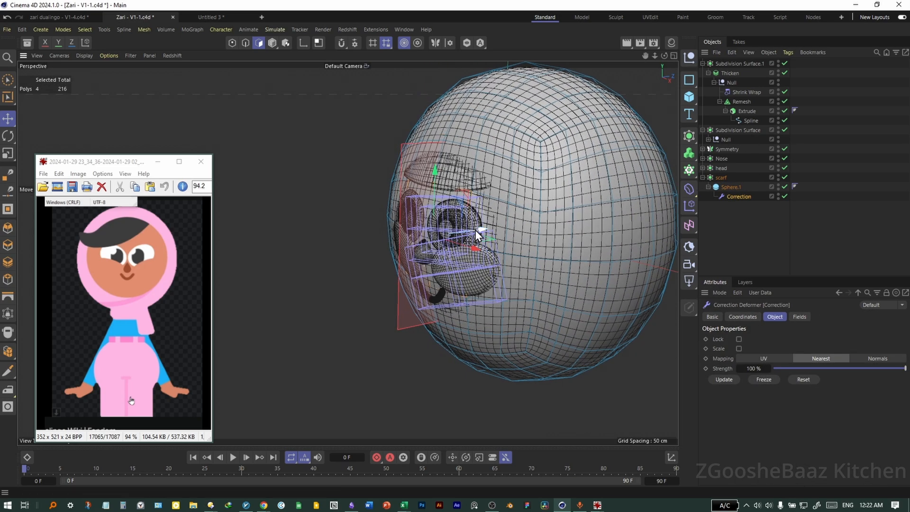
left_click_drag(478, 231, 311, 329)
key("F3")
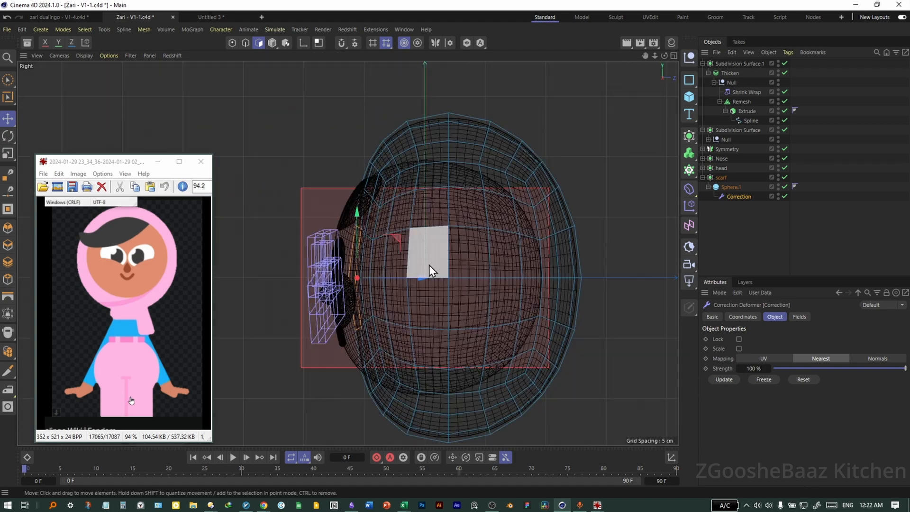
left_click_drag(395, 278, 362, 284)
middle_click(461, 285)
key("F3")
Step: Turn off soft selection and scale the scarf's front polygons along the depth axis to flatten the face opening
key("t")
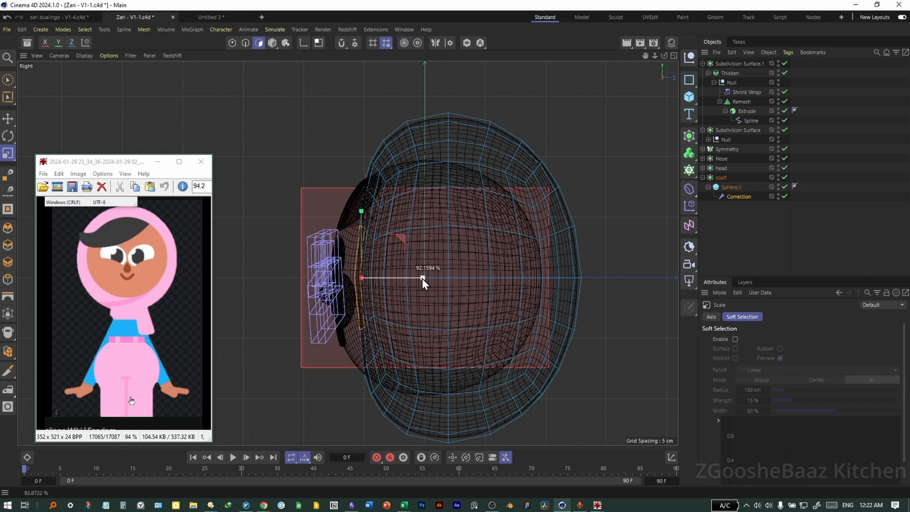
left_click(404, 42)
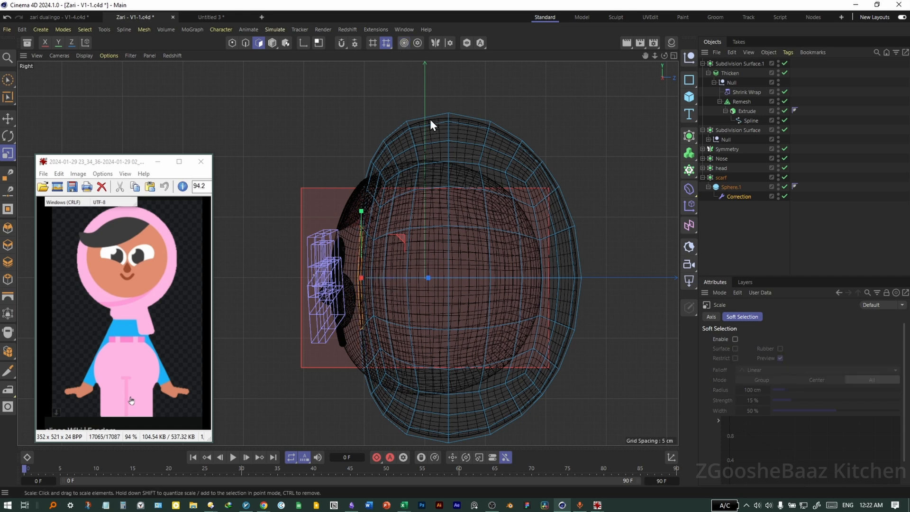
left_click_drag(428, 277, 392, 280)
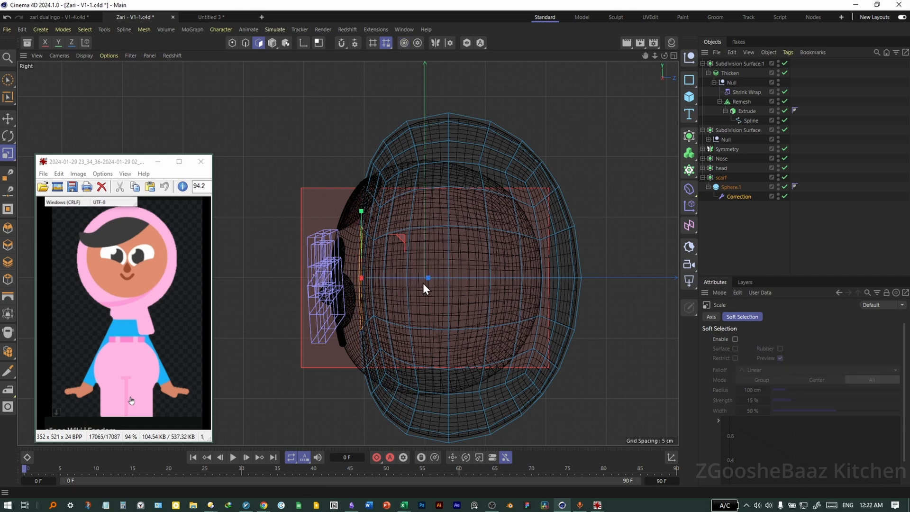
middle_click(419, 283)
middle_click(291, 178)
Step: Check the scarf's face opening from several angles, then move the whole scarf sphere along the depth axis
left_click_drag(291, 178, 559, 229, "alt")
key("Return")
key("e")
left_click_drag(360, 208, 454, 238, "alt")
scroll(430, 226, "up", 2)
scroll(430, 226, "down", 2)
left_click(360, 215)
key("t")
left_click(460, 246)
key("e")
left_click(280, 223)
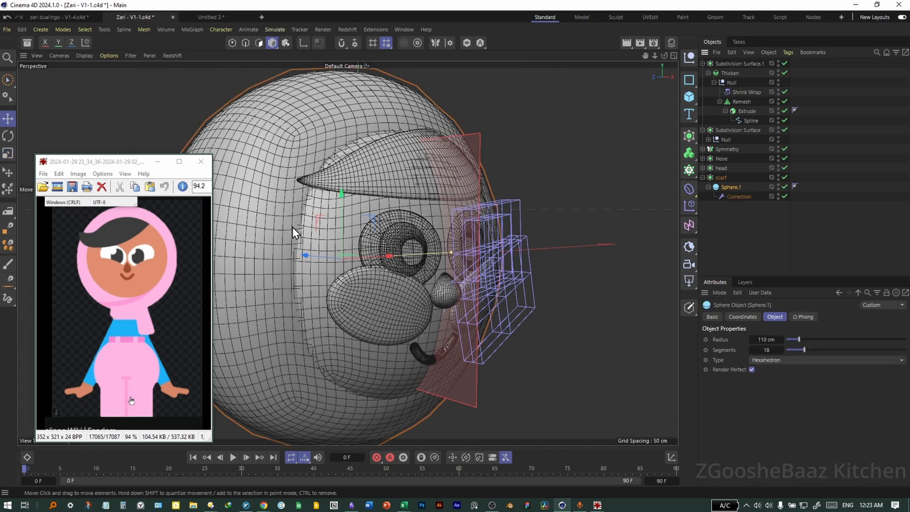
left_click_drag(314, 255, 309, 334)
Step: Activate the Magnet tool on the hair's spline and turn off the hair's Shrink Wrap in the front view
left_click(750, 121)
left_click_drag(448, 289, 426, 280, "alt")
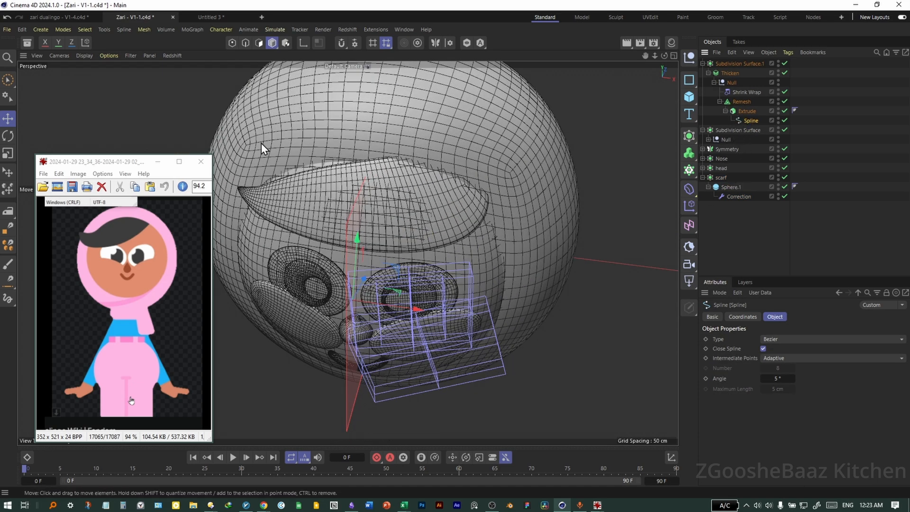
left_click(124, 29)
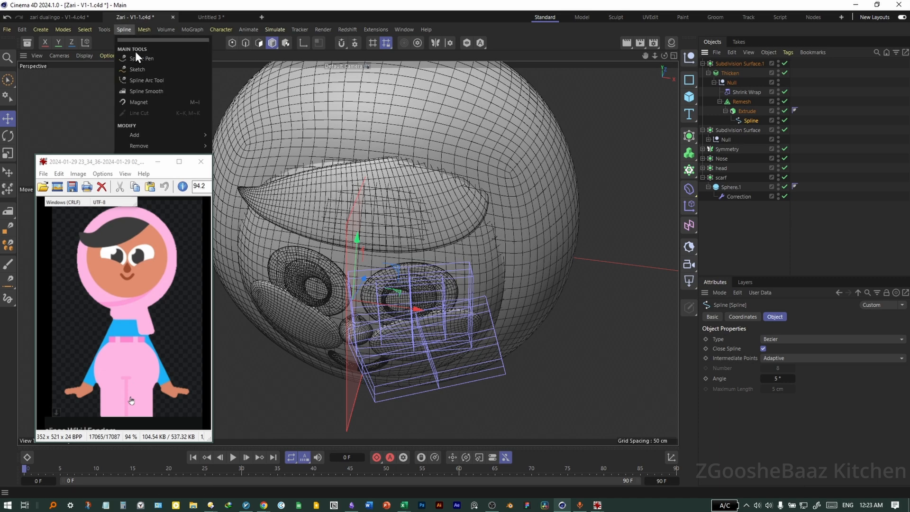
left_click(158, 94)
key("F4")
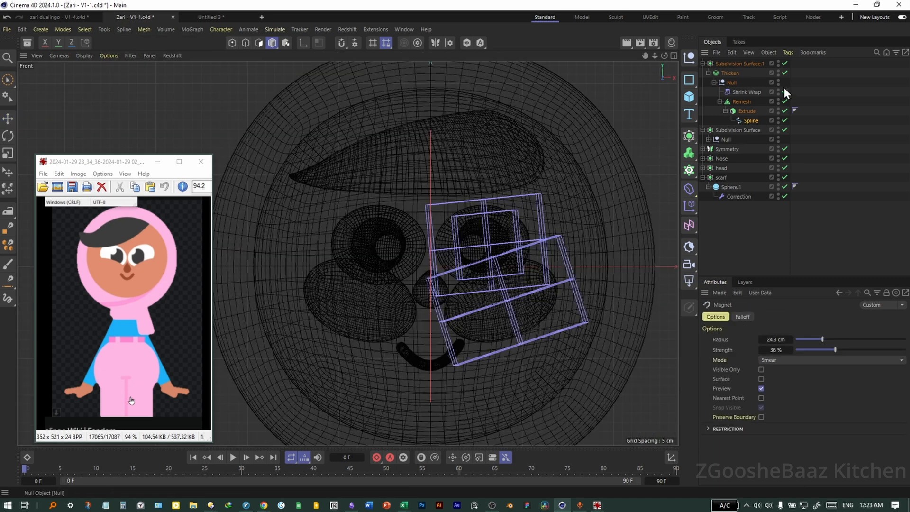
left_click(784, 92)
middle_click_drag(539, 147, 527, 205, "alt")
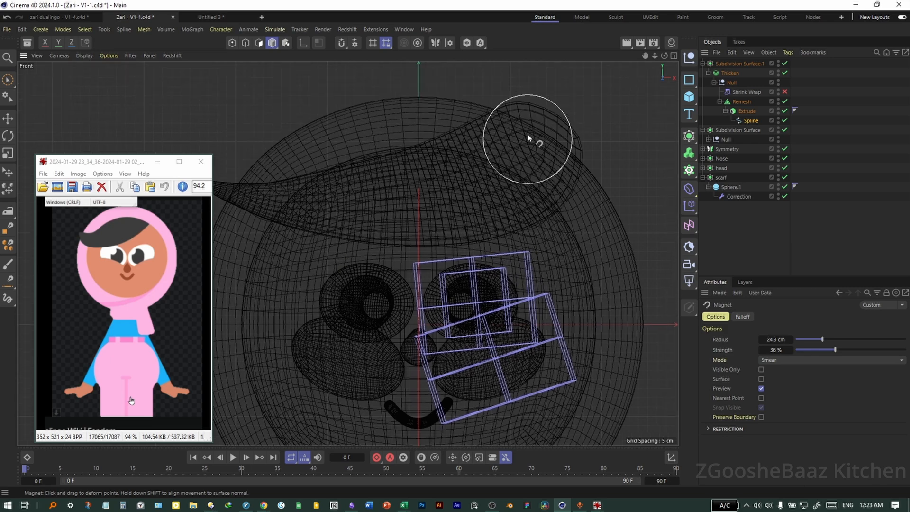
Step: Turn off the hair's Remesh, Subdivision Surface.1, Thicken and Extrude, and smear the hair spline's upper edge with the Magnet
left_click(784, 101)
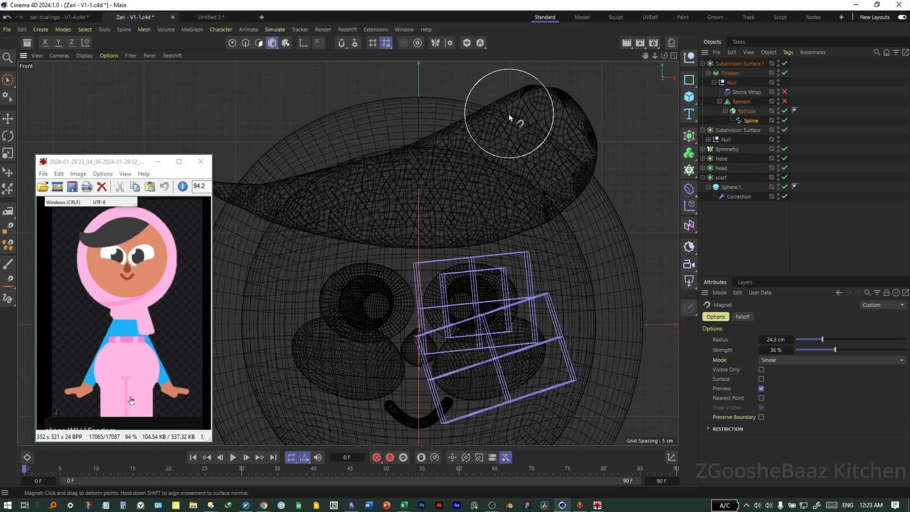
left_click(784, 63)
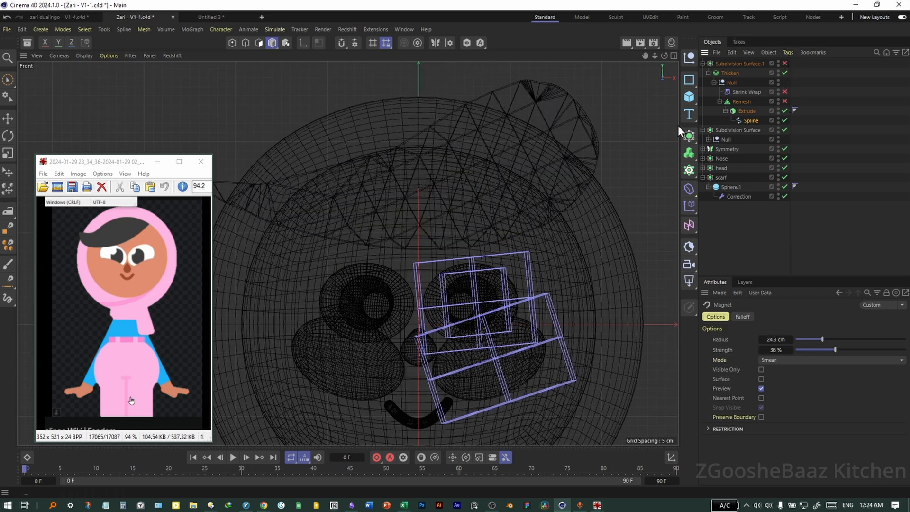
left_click_drag(503, 119, 523, 112)
left_click(785, 72)
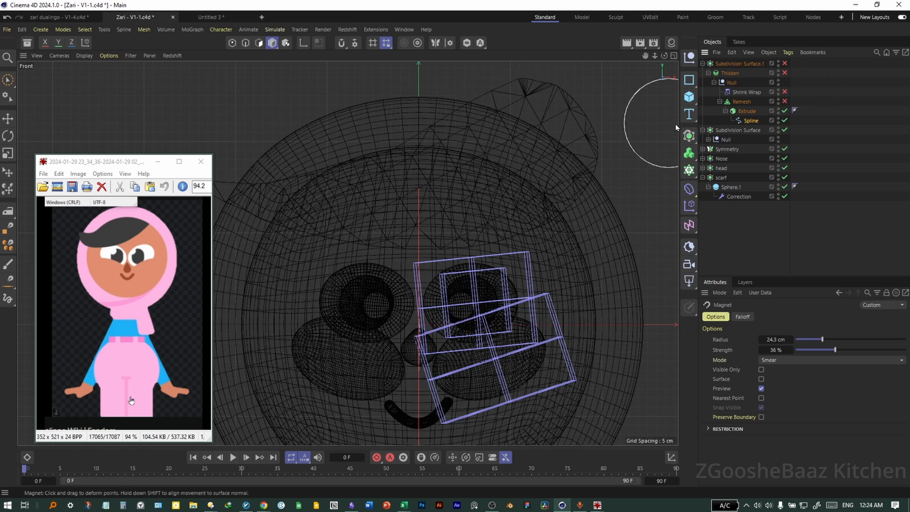
left_click(784, 111)
mouse_move(499, 109)
left_mouse_down()
mouse_move(473, 112)
mouse_move(534, 101)
mouse_move(482, 96)
mouse_move(467, 118)
mouse_move(496, 103)
mouse_move(491, 87)
left_mouse_up()
scroll(509, 148, "down", 2)
Step: Turn the hair's generators and Shrink Wrap back on and check the wrapped hair in the perspective view
left_click_drag(784, 111, 785, 95)
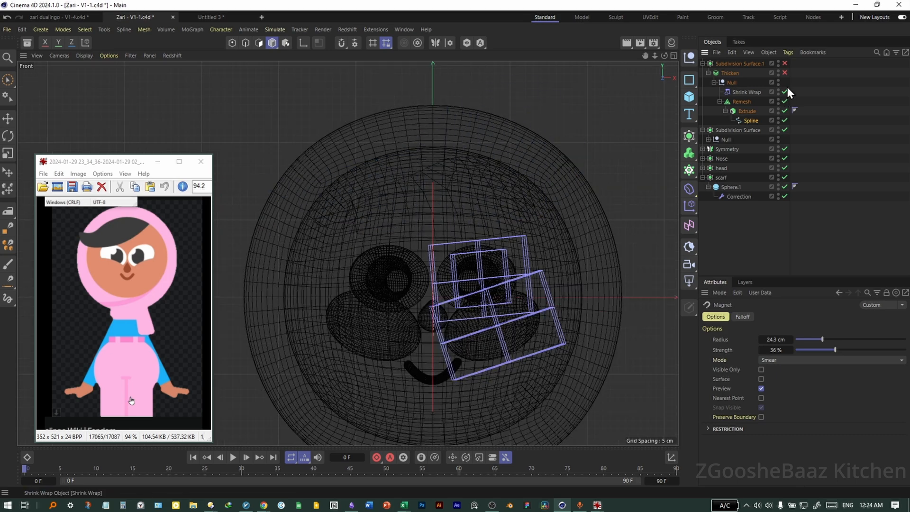
left_click(784, 64)
scroll(456, 155, "down", 2)
middle_click(451, 189)
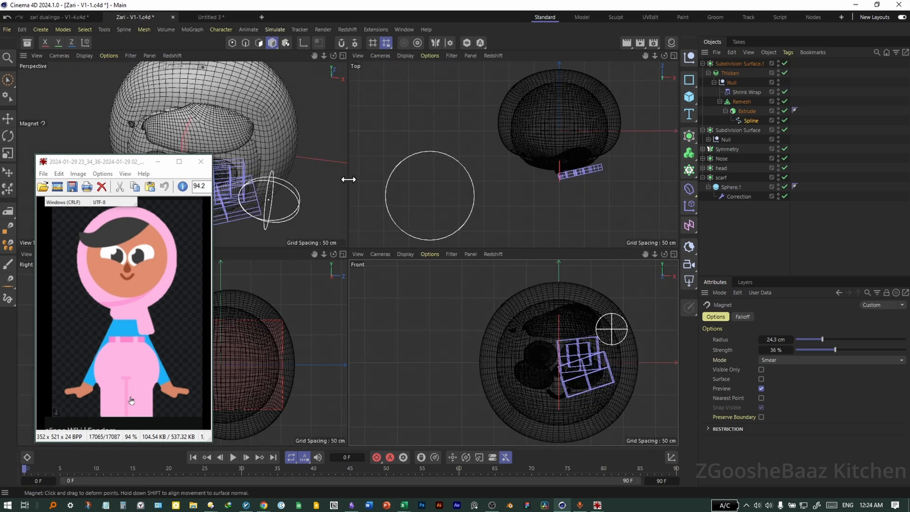
middle_click(293, 173)
Step: Turn off the hair's Subdivision Surface.1 and Thicken and set the Shrink Wrap strength to 43.5%
left_click(784, 63)
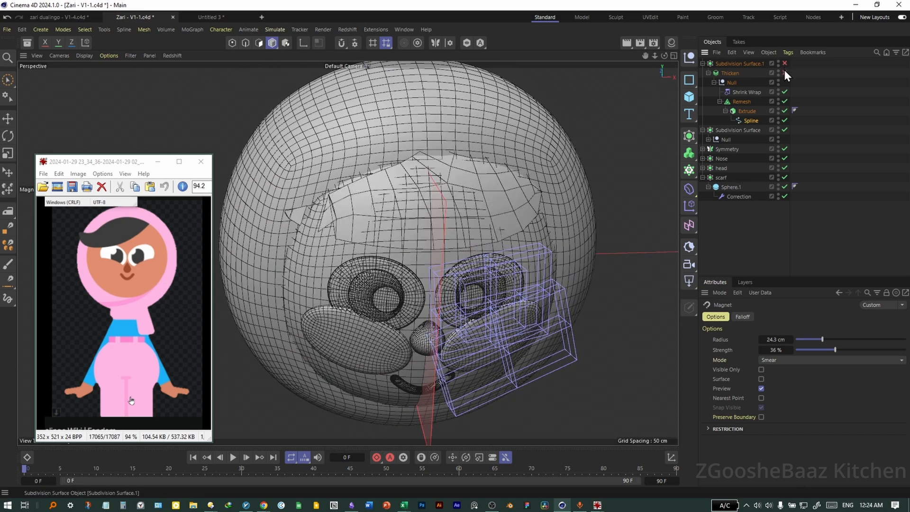
left_click(773, 94)
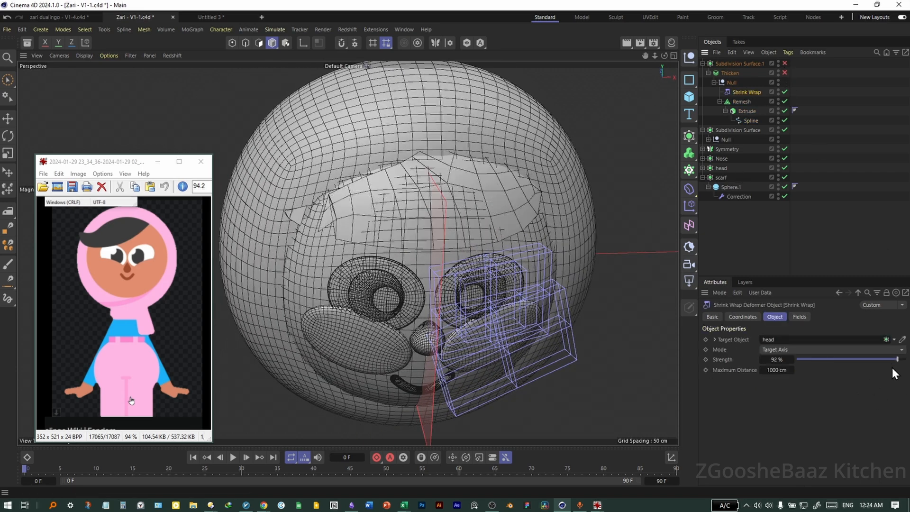
left_click(881, 351)
left_click(847, 371)
left_click_drag(898, 360, 844, 359)
Step: Turn off the hair's Remesh and examine the hair piece's curvature from several perspective angles
left_click(783, 102)
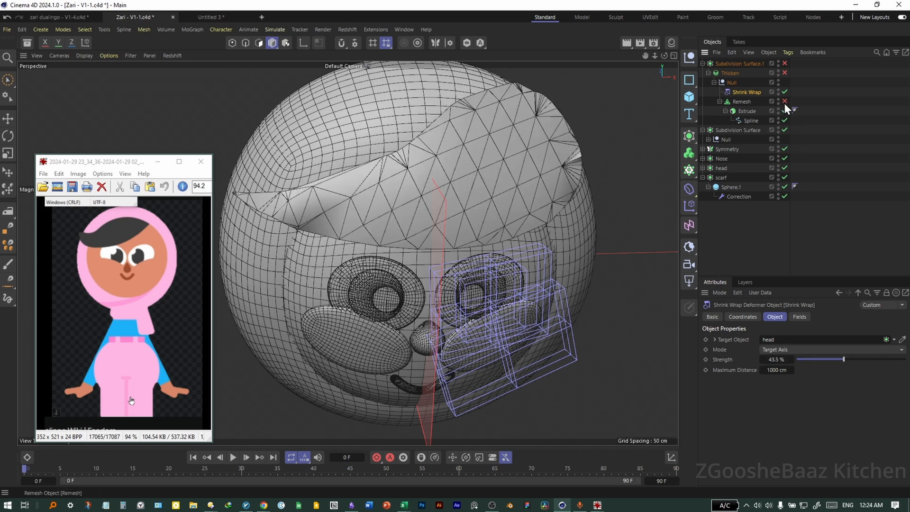
left_click(742, 103)
middle_click(596, 254)
middle_click(576, 326)
middle_click(544, 326)
middle_click(526, 315)
middle_click(515, 308)
middle_click(477, 361)
middle_click(513, 364)
middle_click(553, 348)
middle_click(566, 299)
middle_click(333, 216)
left_click_drag(521, 285, 414, 268, "alt")
middle_click(422, 271)
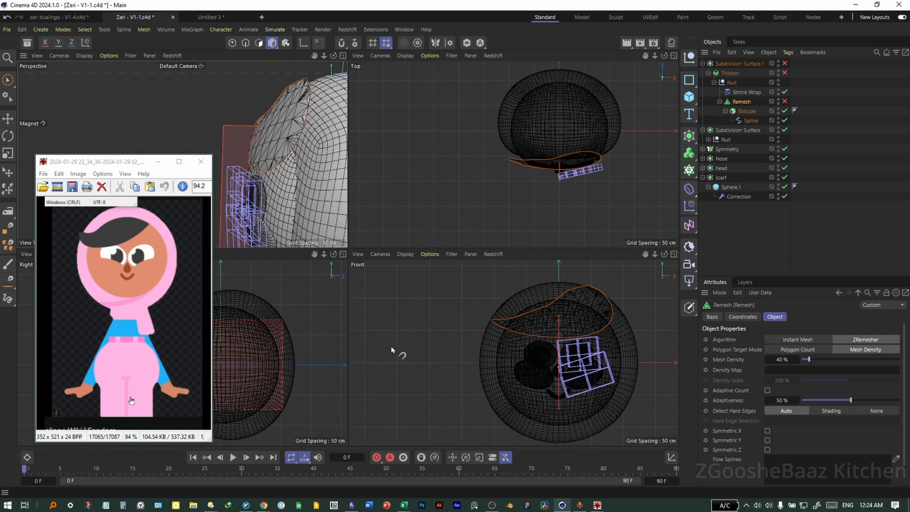
Step: Turn off the hair's Shrink Wrap and examine the unwrapped hair piece in the side, perspective and front views
middle_click(340, 345)
left_click(749, 94)
left_click(785, 92)
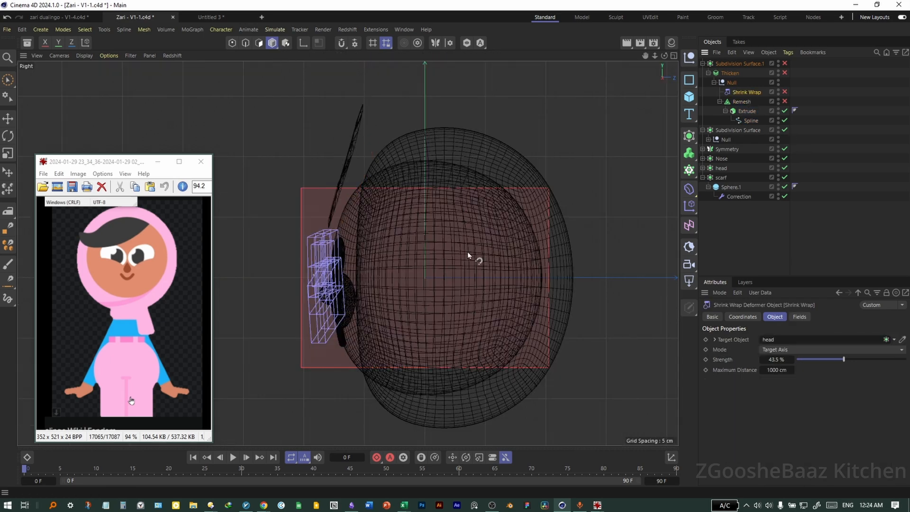
scroll(337, 124, "up", 6)
middle_click(434, 206)
middle_click(337, 219)
left_click_drag(422, 219, 491, 235, "alt")
middle_click(492, 236)
middle_click(516, 361)
key("e")
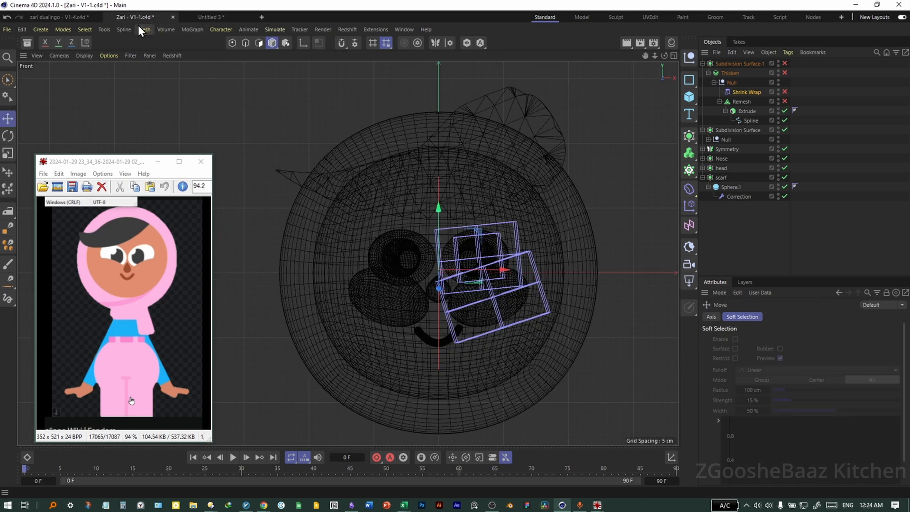
left_click(124, 30)
left_click(126, 29)
left_click(127, 28)
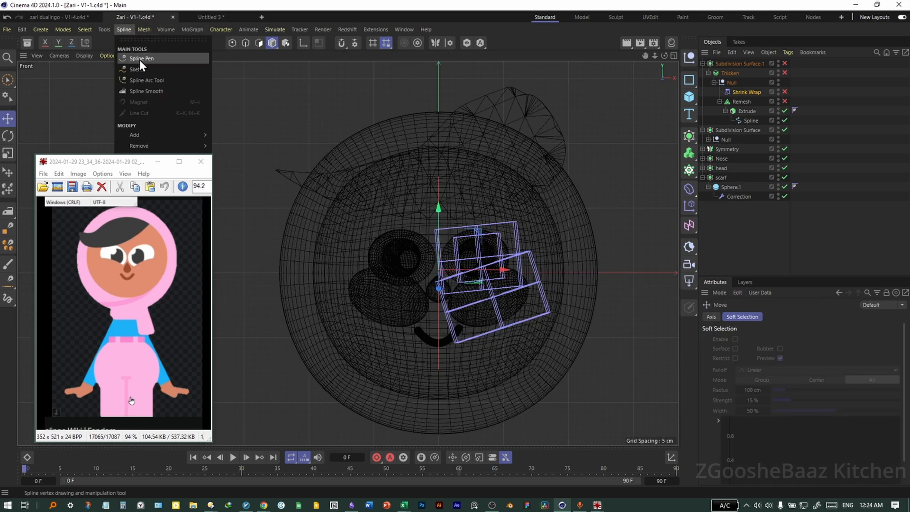
left_click(163, 58)
Step: Select the hair's spline and scale it along its depth axis in the side view until it is flat
left_click(750, 120)
middle_click(482, 267)
key("F1")
key("F3")
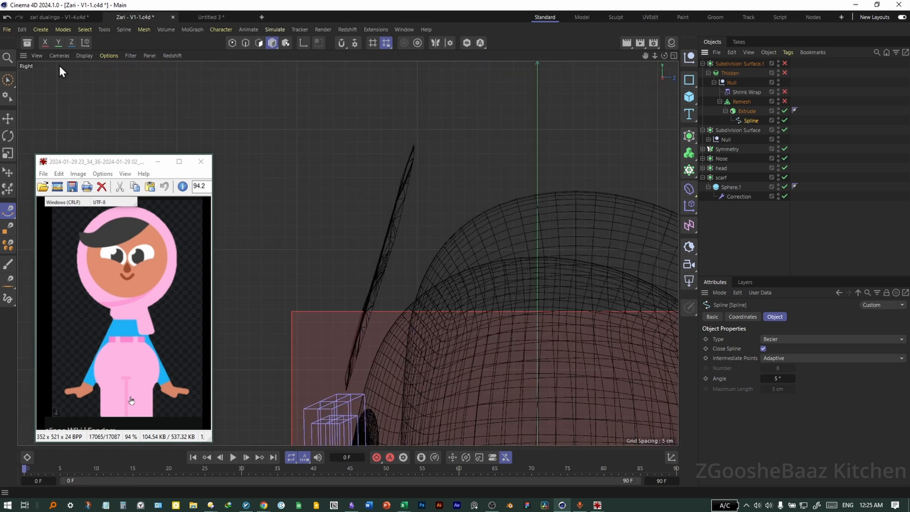
left_click(9, 117)
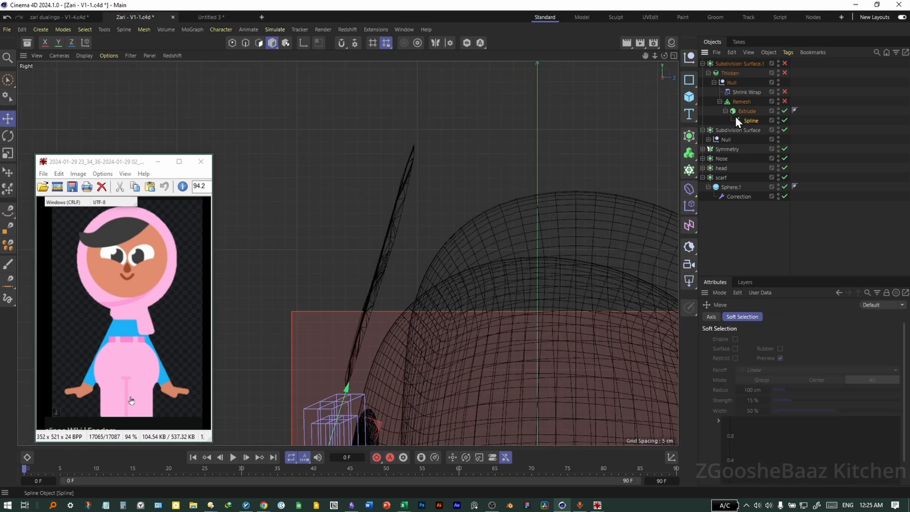
mouse_move(458, 233)
right_mouse_down("alt")
mouse_move(430, 240)
mouse_move(444, 242)
right_mouse_up("alt")
middle_click_drag(415, 373, 453, 272, "alt")
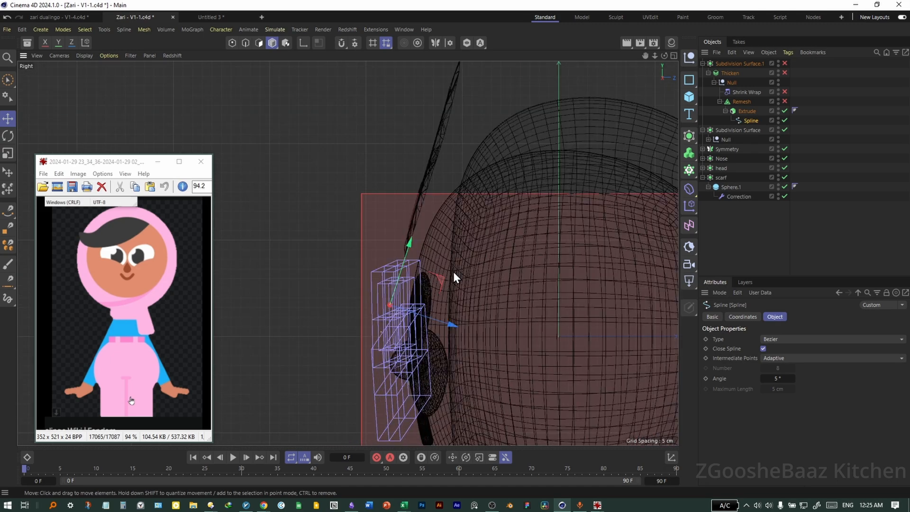
key("t")
left_click_drag(453, 328, 391, 306)
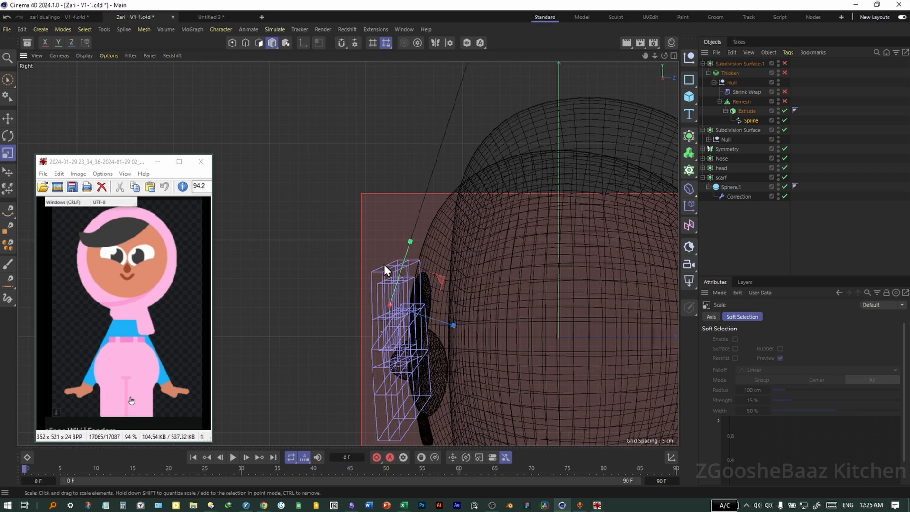
Step: Turn the hair's Remesh, Shrink Wrap, Thicken and Subdivision Surface.1 back on in the perspective view
key("F1")
left_click(784, 102)
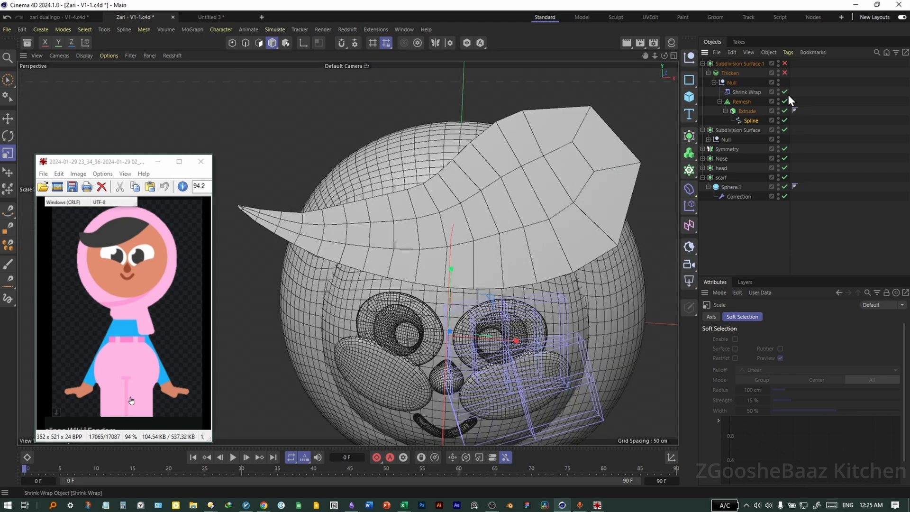
left_click(784, 91)
left_click(784, 73)
left_click(784, 64)
Step: Set the hair's Shrink Wrap strength to 90.7%
left_click_drag(284, 246, 356, 240, "alt")
left_click(746, 91)
left_click_drag(877, 359, 897, 365)
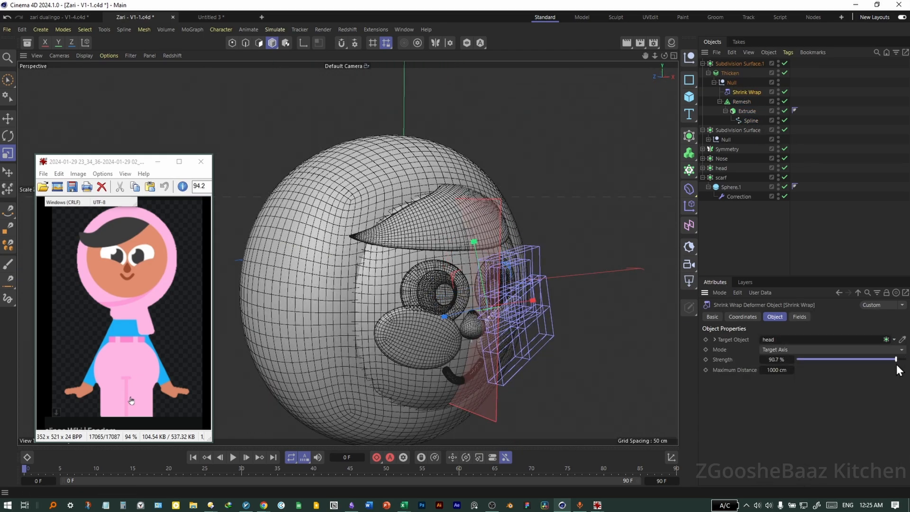
Step: Switch the viewport to Gouraud shading without lines and inspect the hair and scarf around the head
left_click_drag(467, 250, 481, 234, "alt")
right_click_drag(482, 234, 539, 254, "alt")
left_click_drag(538, 255, 512, 266, "alt")
middle_click_drag(502, 264, 474, 257, "alt")
key("n")
key("a")
left_click_drag(474, 257, 425, 265, "alt")
Step: Examine the finished hair and its generator hierarchy in the zari dualingo - V1-4.c4d scene from several angles
left_click(58, 17)
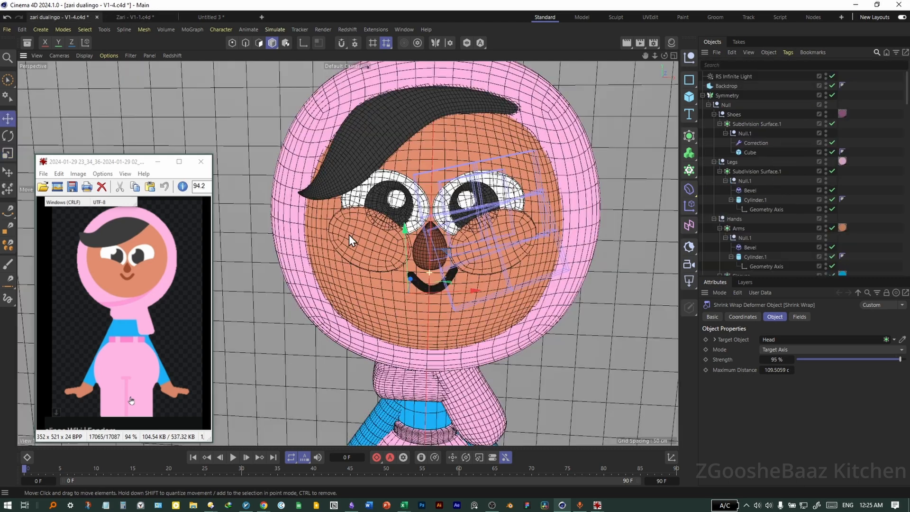
left_click(132, 17)
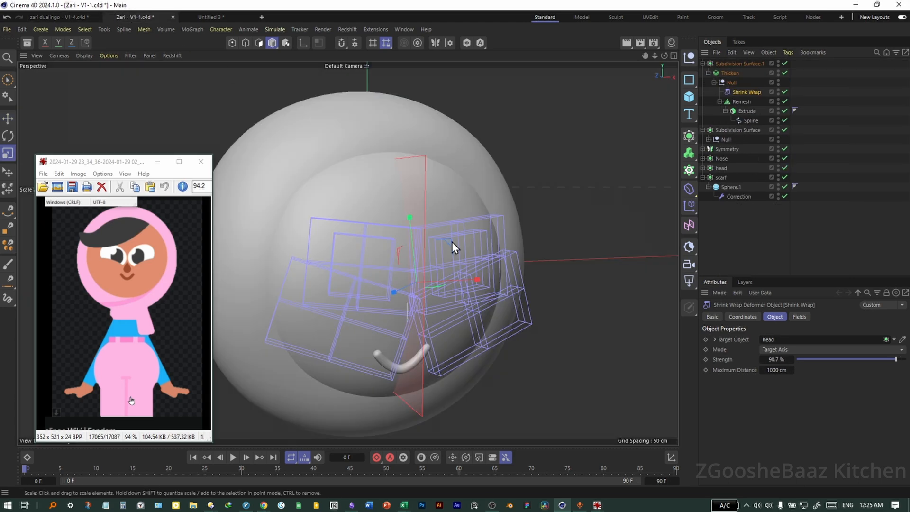
left_click_drag(451, 242, 500, 232, "alt")
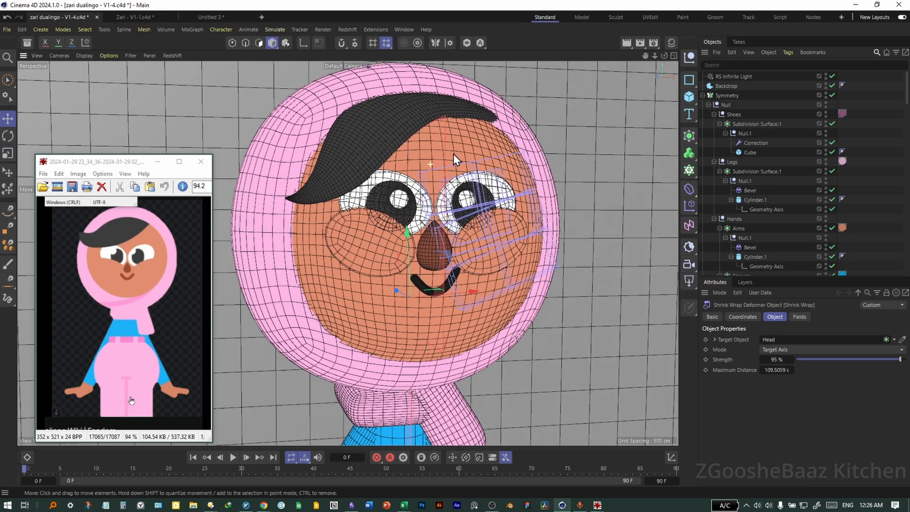
left_click_drag(453, 154, 396, 125, "alt")
left_click(396, 125)
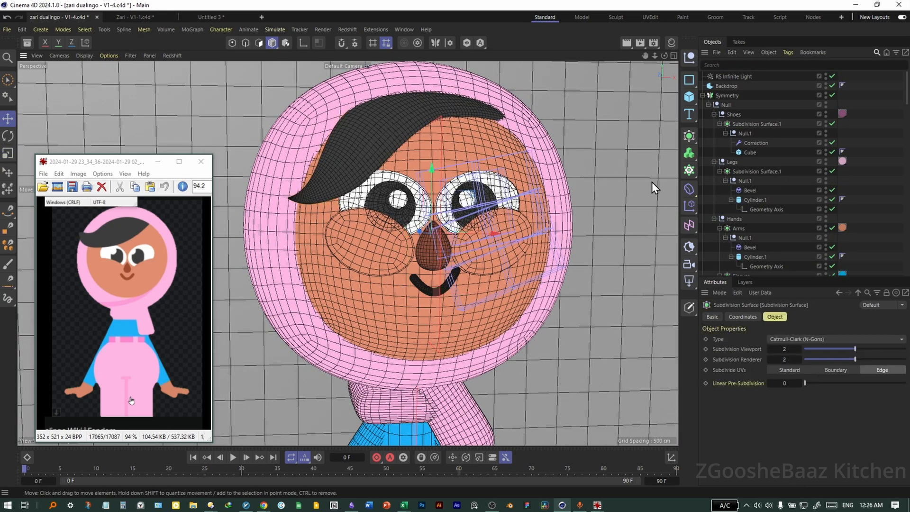
scroll(791, 164, "down", 6)
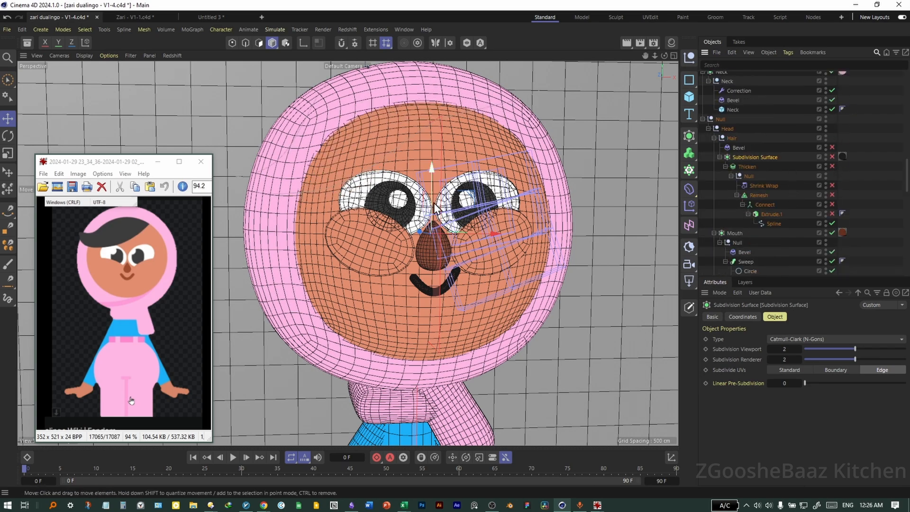
scroll(361, 207, "down", 4)
scroll(362, 207, "up", 2)
left_click(832, 214)
left_click_drag(461, 189, 466, 154, "alt")
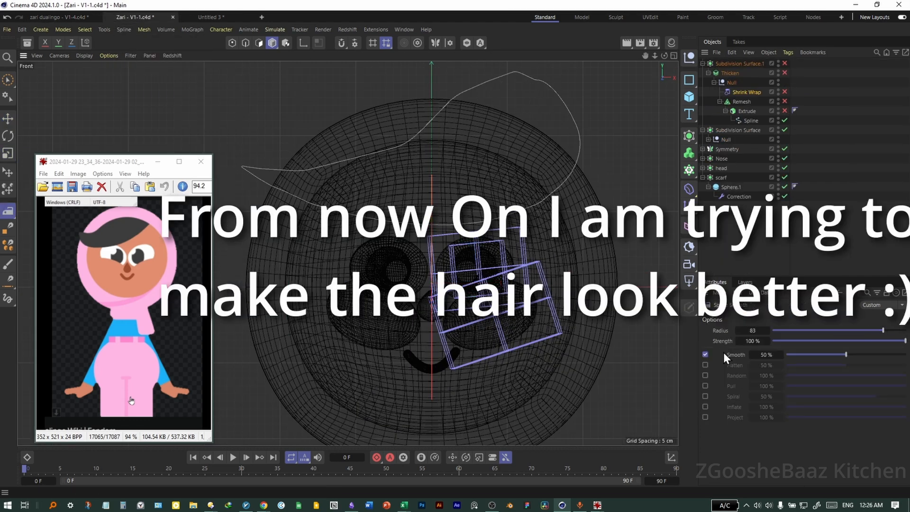
Step: Smooth the existing hair spline in the front view and try the Magnet tool on it
left_click(336, 158)
key("m")
key("i")
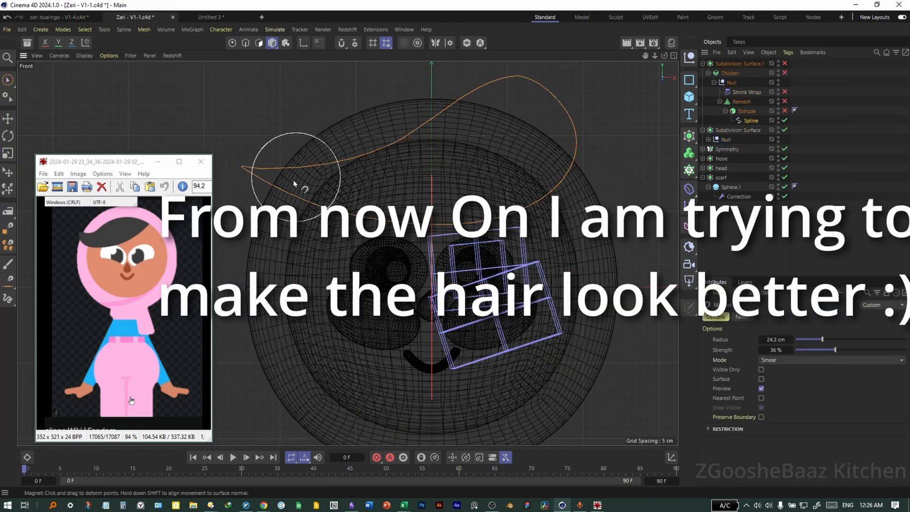
key("e")
Step: Hide the old hair spline and sketch a new hair outline across the forehead in the front view
left_click(232, 42)
left_click_drag(750, 121, 750, 125)
double_click(778, 120, "alt")
left_click(746, 111)
left_click(7, 175)
left_click_drag(493, 93, 226, 248)
left_click(59, 17)
left_click(135, 17)
key("ctrl+z")
mouse_move(501, 121)
left_mouse_down()
mouse_move(284, 241)
mouse_move(446, 284)
left_mouse_up()
key("ctrl+z")
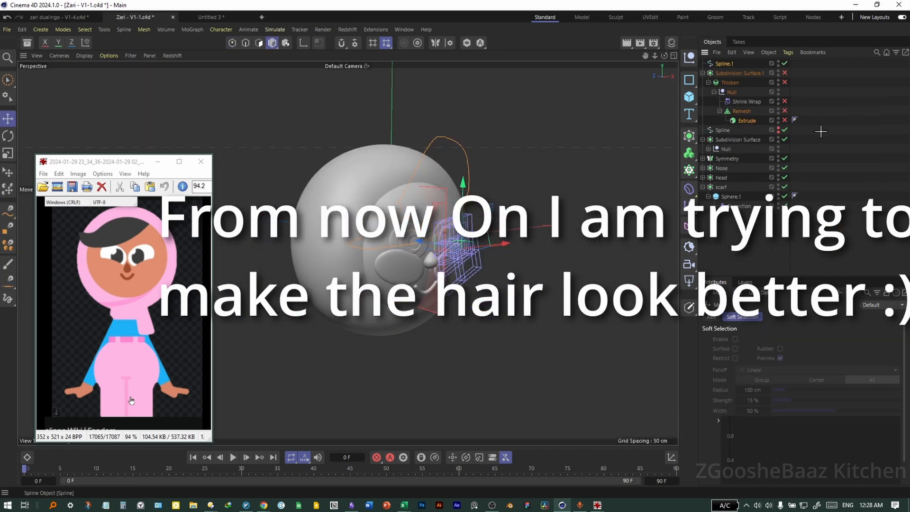
Step: Nest the new Spline.1 in the hair's Extrude and preview the result by toggling the hair's generators
left_click_drag(724, 63, 746, 121)
left_click_drag(784, 110, 784, 64)
left_click_drag(407, 284, 474, 285, "alt")
left_click_drag(784, 65, 784, 111)
Step: Refine the new hair outline with the spline Smooth tool in the front view and turn the hair's generators back on
left_click_drag(9, 211, 43, 232)
middle_click(491, 341)
middle_click(489, 341)
left_click_drag(488, 157, 409, 92)
scroll(367, 294, "up", 5)
left_click_drag(785, 110, 784, 63)
Step: Delete the old hidden hair spline outside the hair hierarchy
left_click(8, 119)
middle_click(474, 284)
middle_click(521, 341)
left_click(124, 29)
left_click(721, 130)
key("Delete")
middle_click(474, 159)
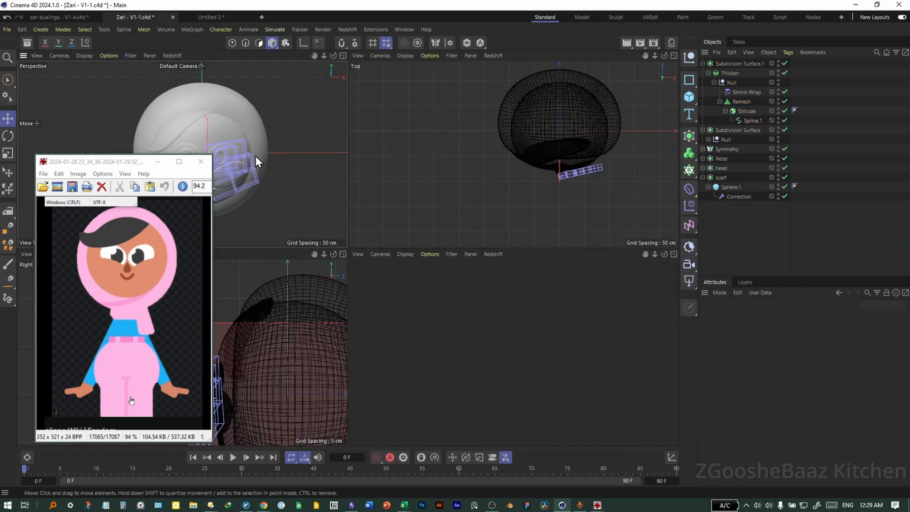
Step: Inspect the reworked hair in the perspective and front views, with its generators toggled off and on
middle_click(256, 161)
left_click_drag(442, 285, 417, 211, "alt")
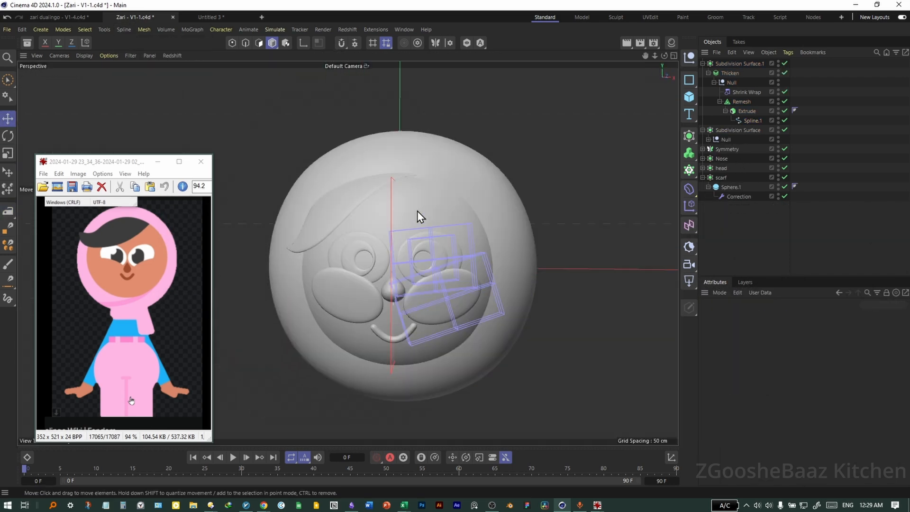
middle_click(545, 135)
middle_click(502, 273)
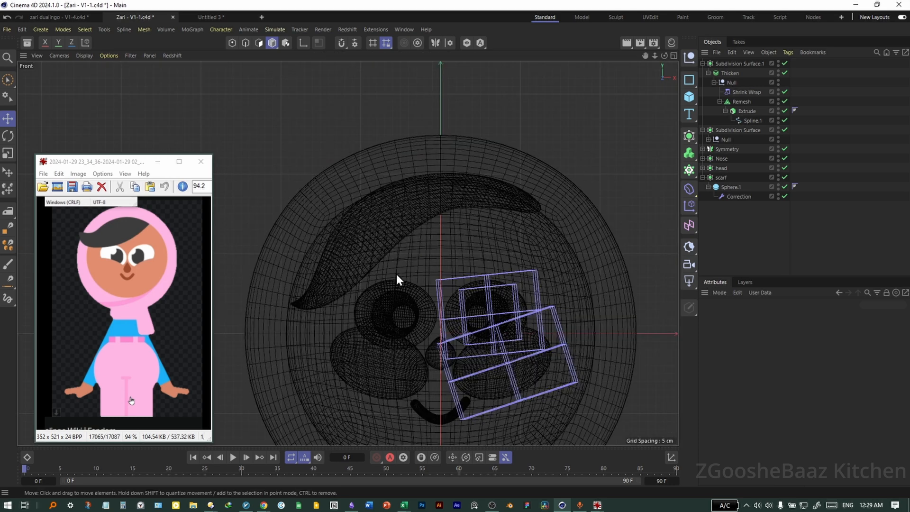
left_click_drag(784, 111, 784, 64)
scroll(544, 255, "down", 6)
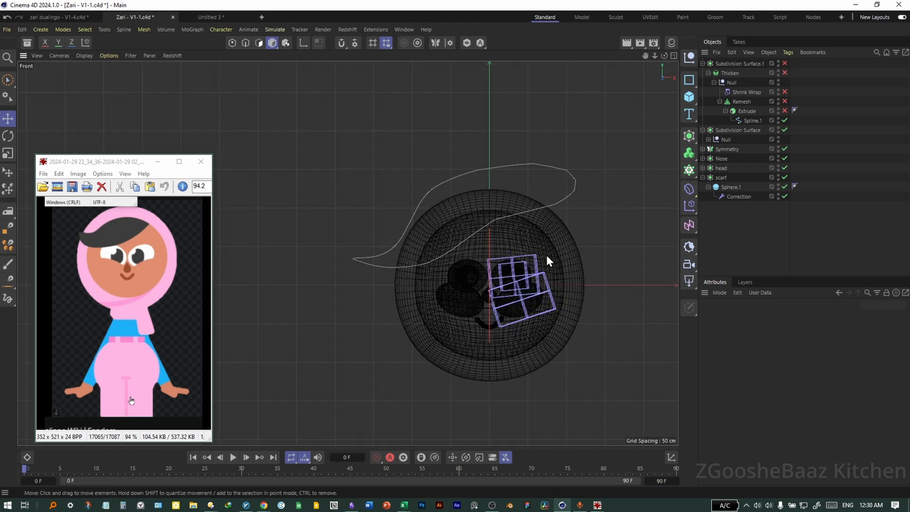
middle_click(544, 255)
middle_click(309, 151)
left_click_drag(341, 185, 427, 220, "alt")
middle_click(426, 220)
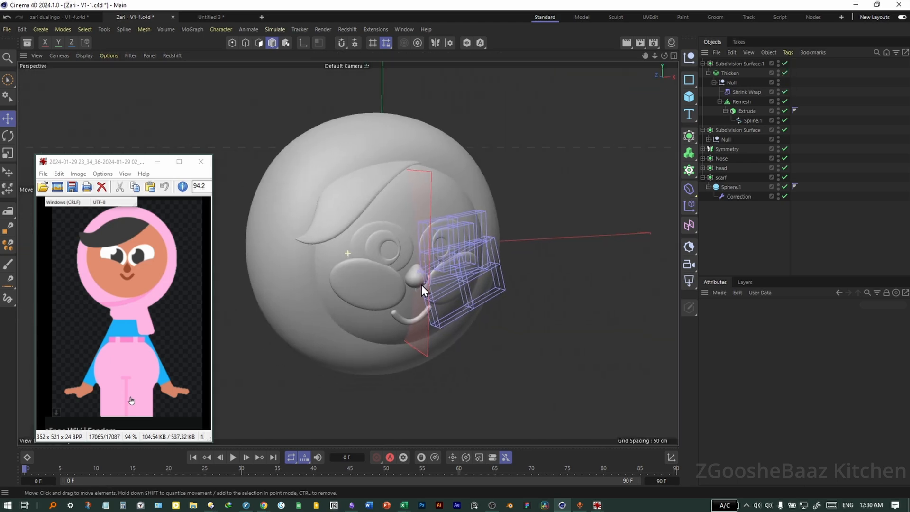
left_click_drag(421, 285, 427, 285, "alt")
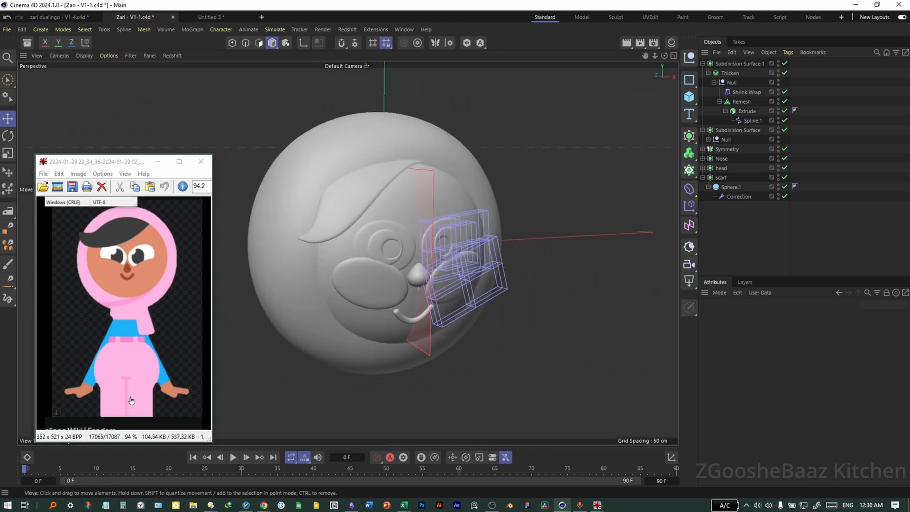
Step: Save the scene, add a cube for the neck scarf and reduce its height to about 45 cm
middle_click(436, 336)
middle_click(272, 181)
key("ctrl+s")
left_click_drag(689, 97, 733, 107)
left_click(733, 109)
left_click_drag(383, 138, 385, 229)
middle_click(417, 245)
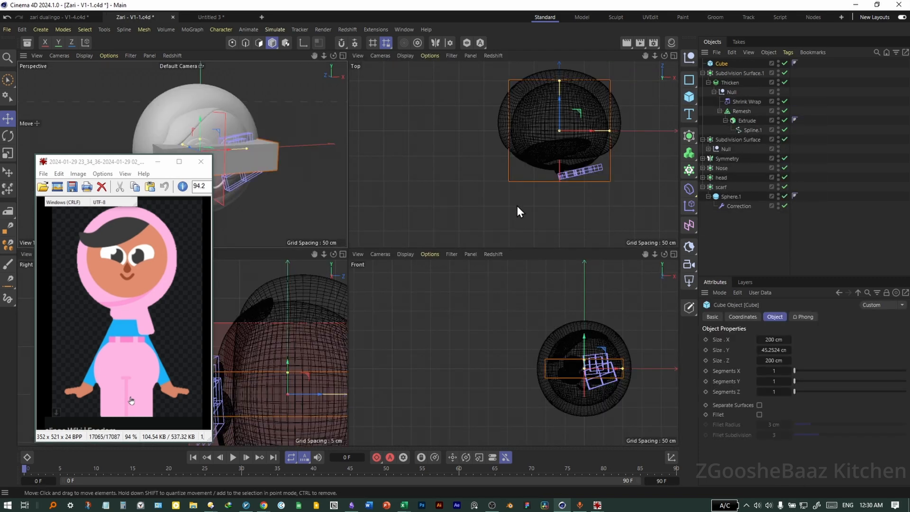
Step: Scale the cube uniformly to about 71 × 16 × 71 cm
middle_click(519, 214)
key("t")
left_click_drag(519, 216, 388, 268)
middle_click(387, 274)
Step: Move the cube down in the front view until it sits just beneath the head
middle_click(494, 360)
scroll(532, 330, "up", 5)
key("e")
left_click_drag(475, 222, 481, 264)
middle_click(545, 302)
middle_click(280, 177)
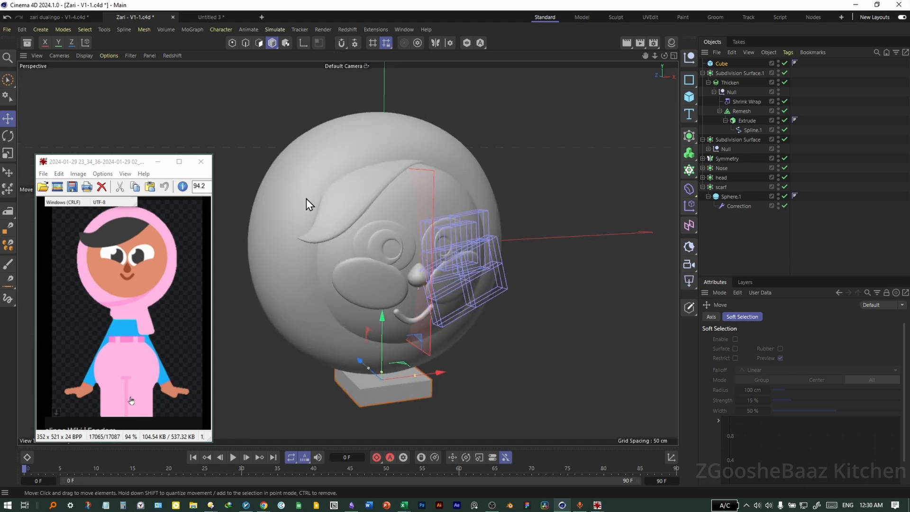
scroll(363, 381, "up", 2)
middle_click_drag(409, 354, 424, 336, "alt")
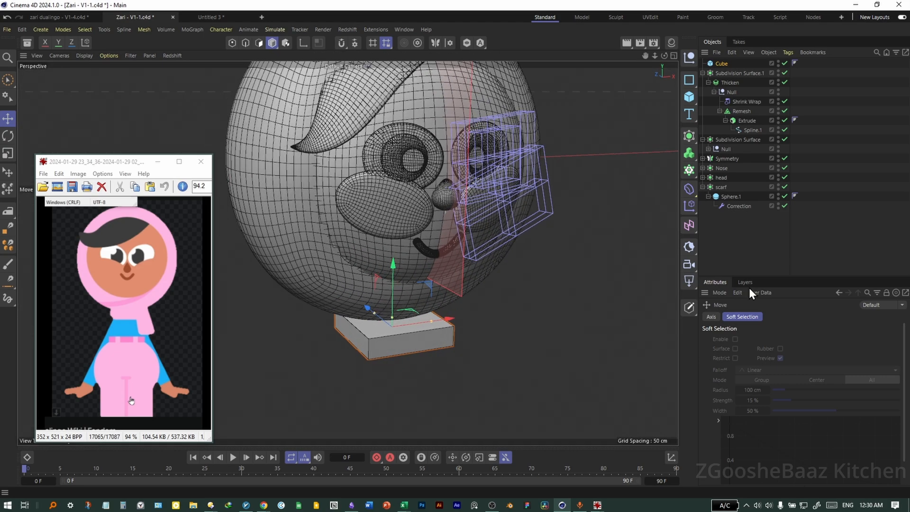
Step: Set the cube's X, Y and Z segments to 2 each
left_click(722, 63)
key("ctrl+z")
left_click(789, 380)
left_click(789, 392)
left_click(789, 371)
middle_click(521, 361)
middle_click(325, 197)
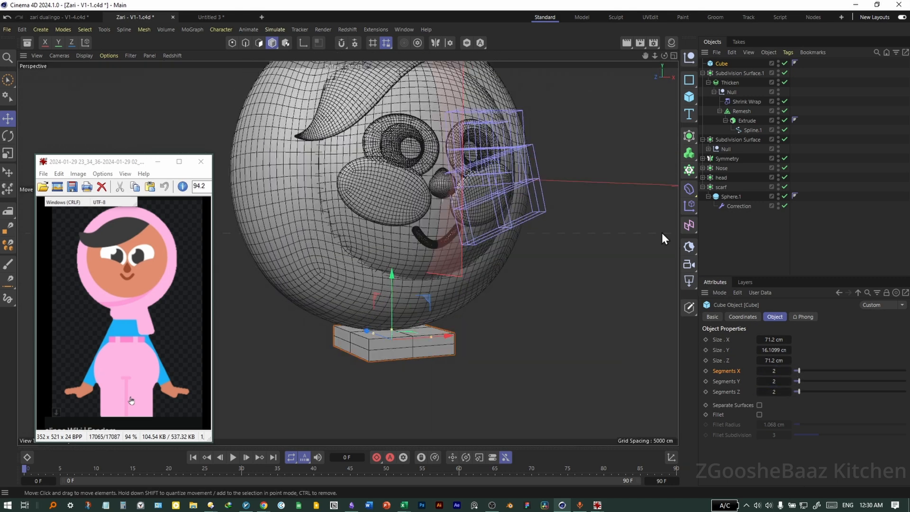
Step: Add a Correction deformer to the cube and loop-select its horizontal middle edge loop through it
left_click(689, 189)
left_click(754, 299)
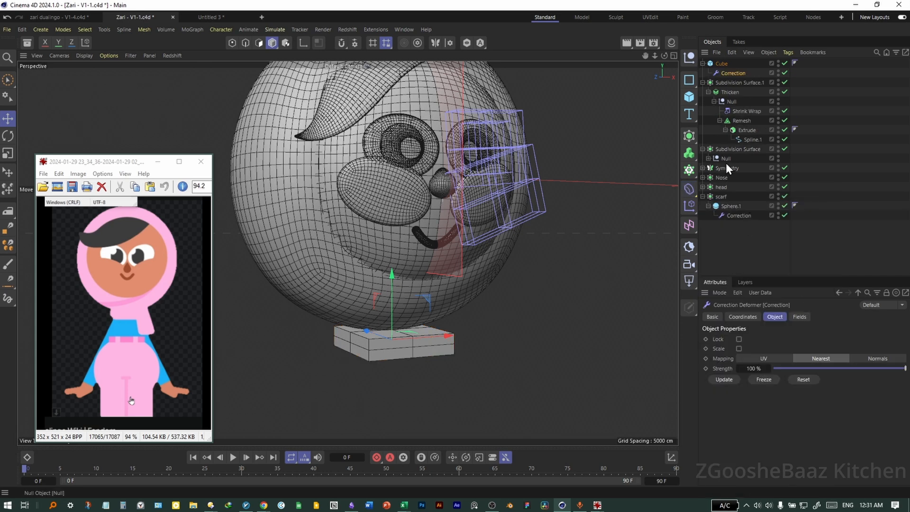
middle_click(500, 364)
middle_click(498, 366)
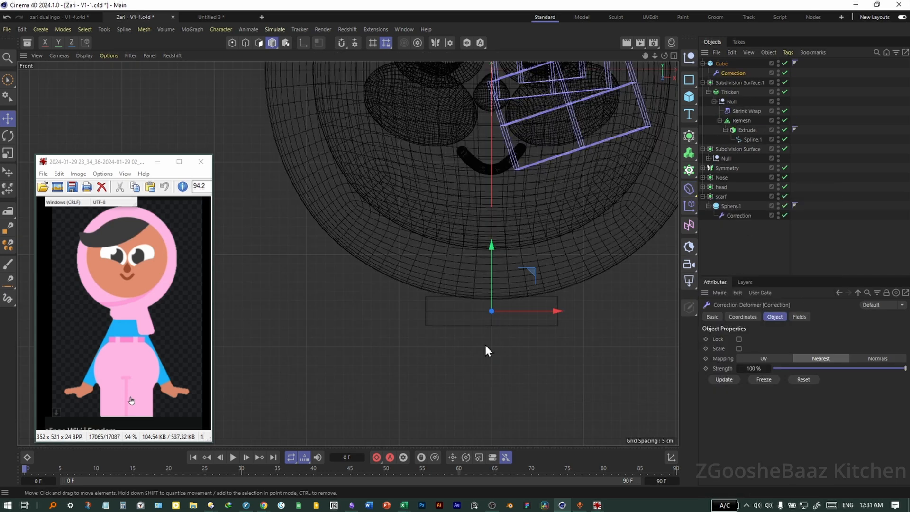
scroll(455, 344, "up", 3)
key("Return")
key("u")
key("l")
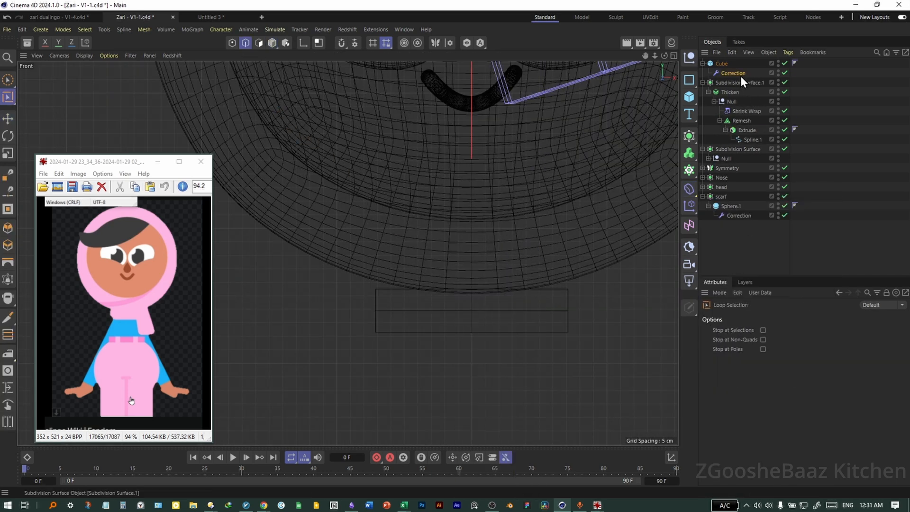
left_click(739, 74)
left_click(530, 313)
middle_click(589, 362)
middle_click(285, 166)
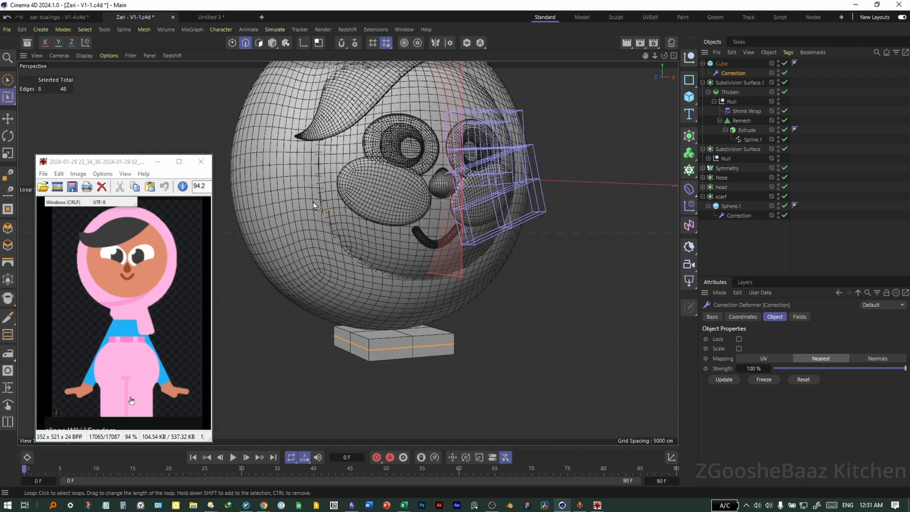
Step: Scale the selected middle edge loop slightly outward so the cube's sides bulge
key("t")
mouse_move(423, 371)
left_mouse_down()
mouse_move(457, 376)
mouse_move(422, 364)
left_mouse_up()
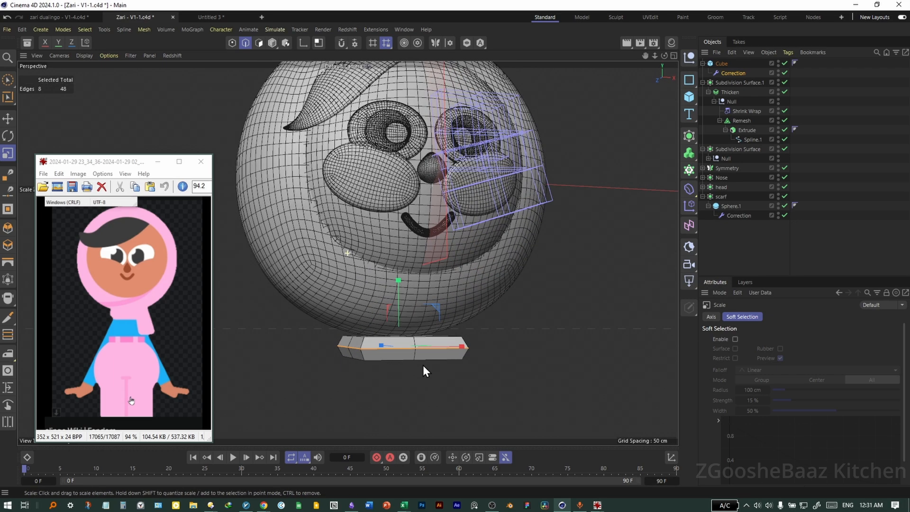
middle_click(445, 380)
middle_click(550, 359)
key("e")
middle_click(478, 252)
middle_click(331, 237)
left_click_drag(372, 260, 407, 271, "alt")
Step: Put the cube in a Subdivision Surface and add a Bevel deformer below its Correction deformer
left_click(722, 66)
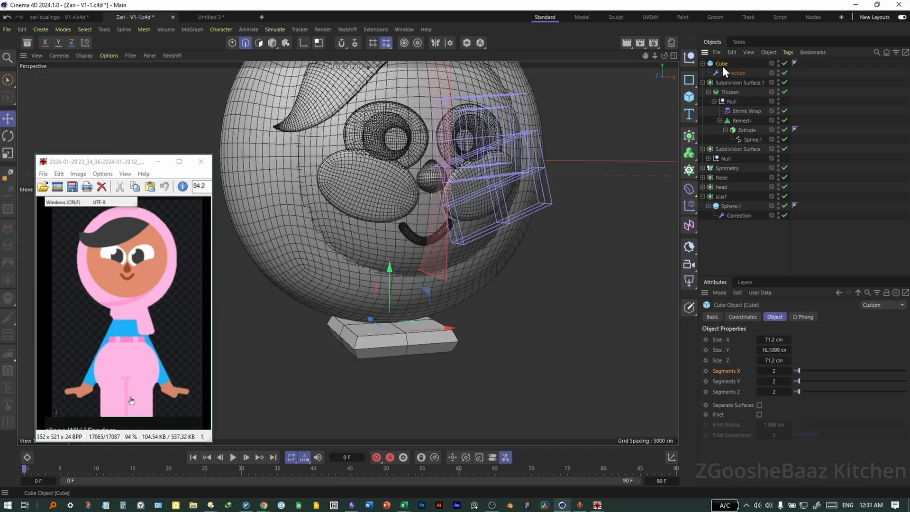
left_click(689, 136, "alt")
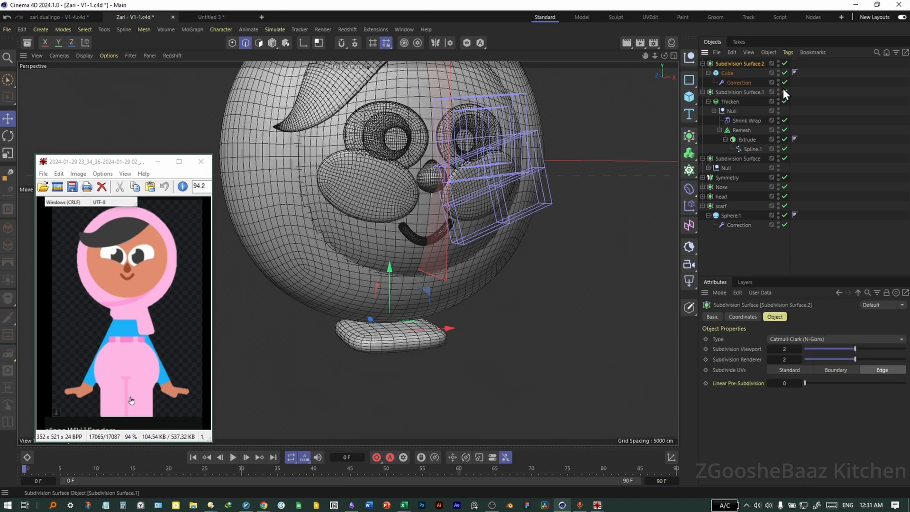
left_click(728, 75)
left_click(732, 84)
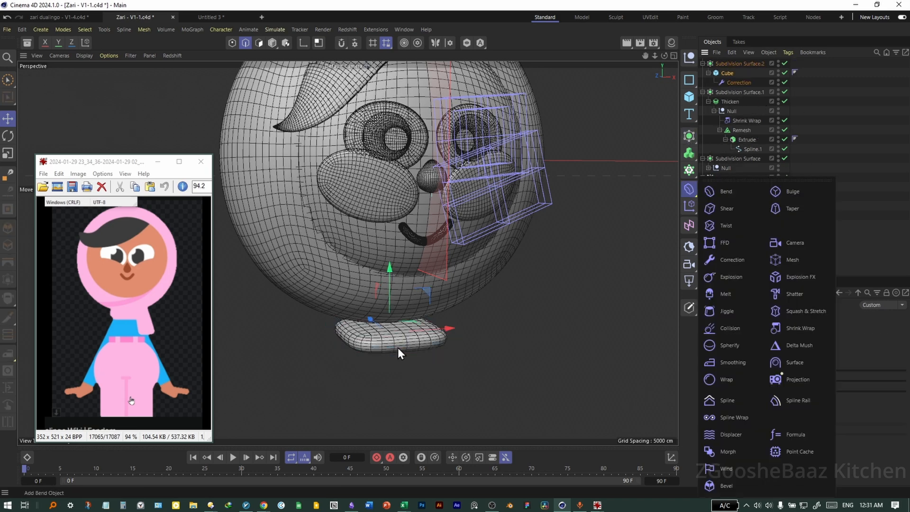
left_click(726, 485, "shift")
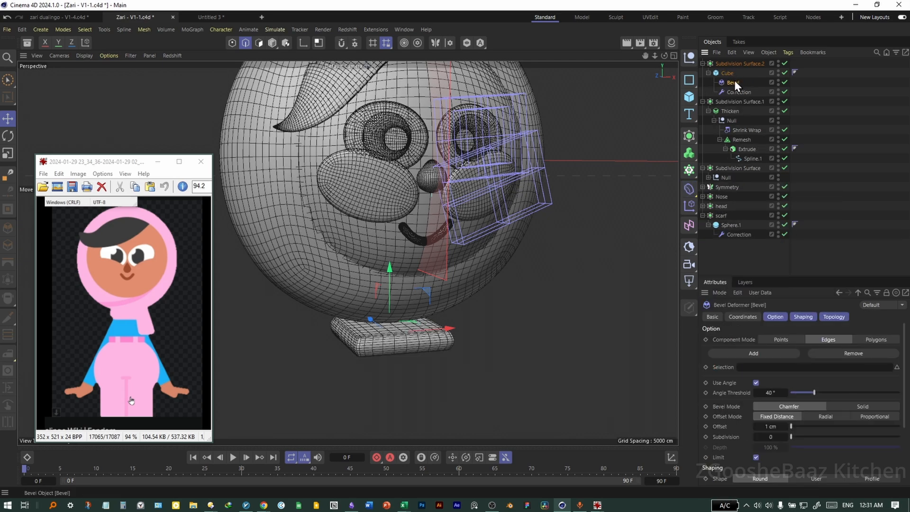
left_click_drag(735, 95, 736, 96)
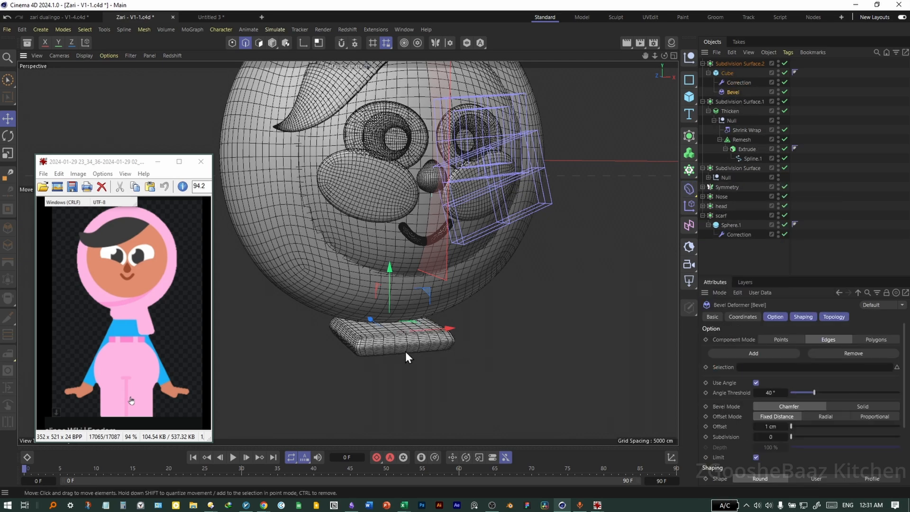
scroll(413, 349, "up", 3)
left_click_drag(785, 427, 785, 426)
Step: Scale the cube's Correction deformer slightly taller and wider in the front view, in model mode
key("F4")
left_click(737, 84)
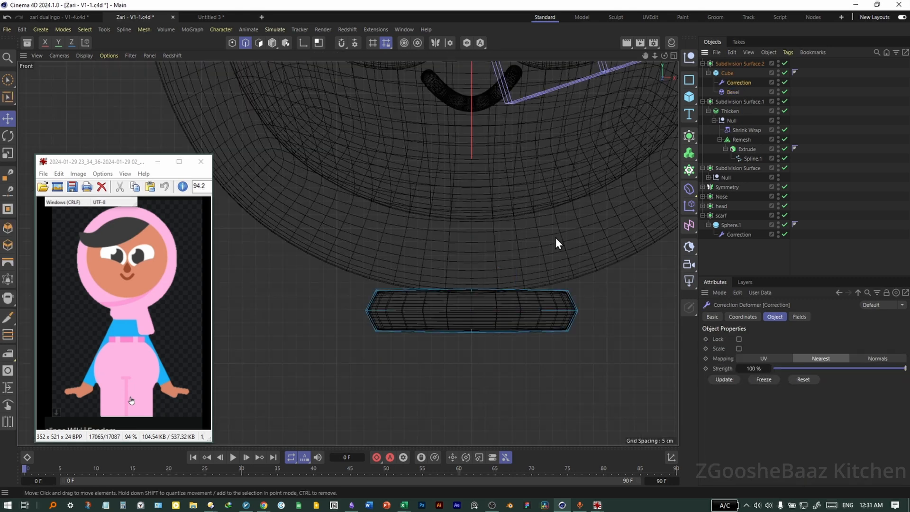
key("t")
left_click(272, 43)
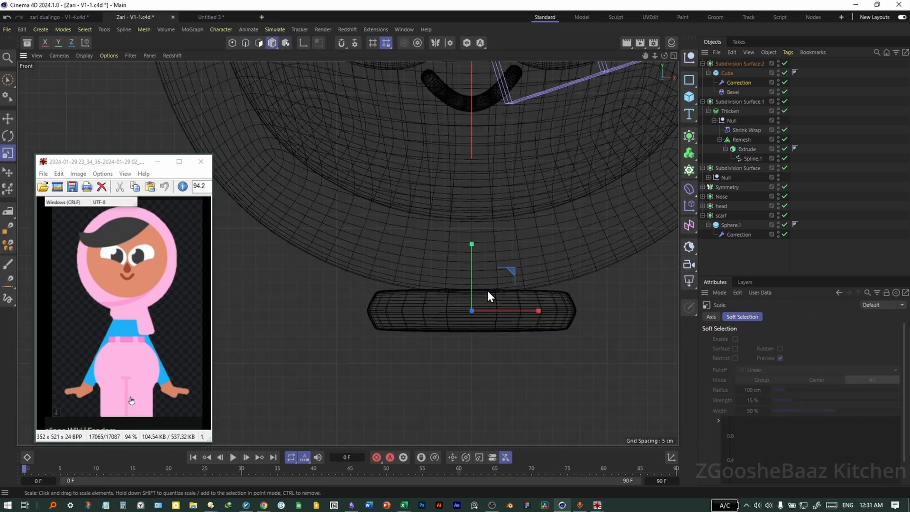
left_click_drag(472, 254, 473, 234)
left_click_drag(538, 311, 547, 311)
left_click_drag(473, 248, 475, 241)
Step: Turn Subdivision Surface.2 back on and set the Bevel's angle threshold to 36° and offset to 3.4 cm
middle_click(506, 265)
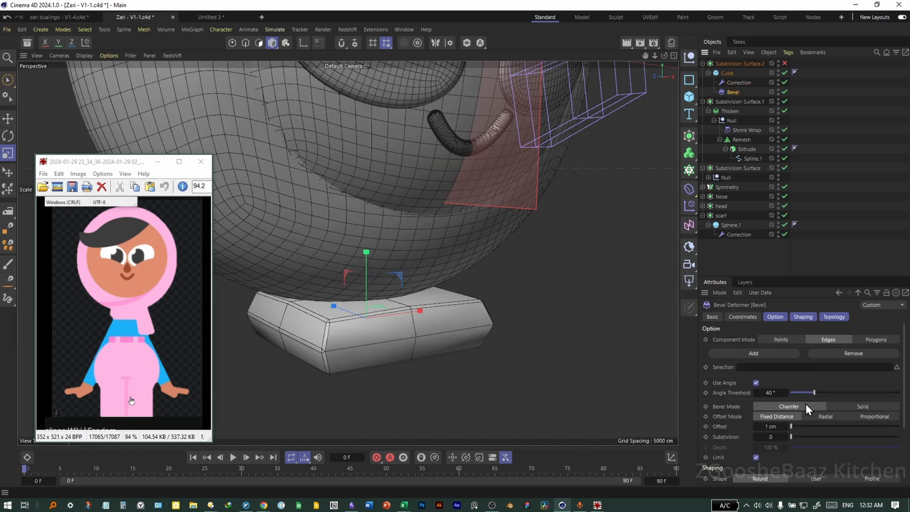
left_click(785, 63)
left_click_drag(785, 426, 803, 426)
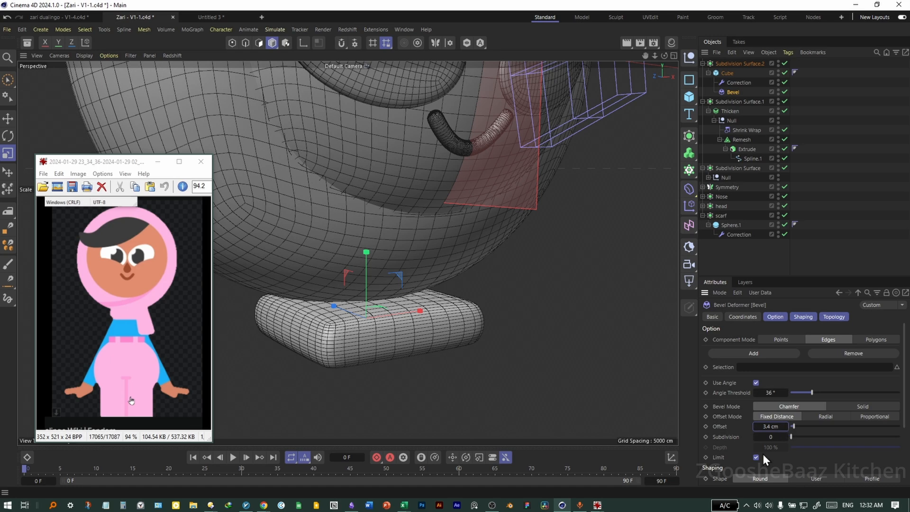
Step: Scale the Correction deformer vertically in the front view to make the neck piece taller, overlapping the head's underside
key("F4")
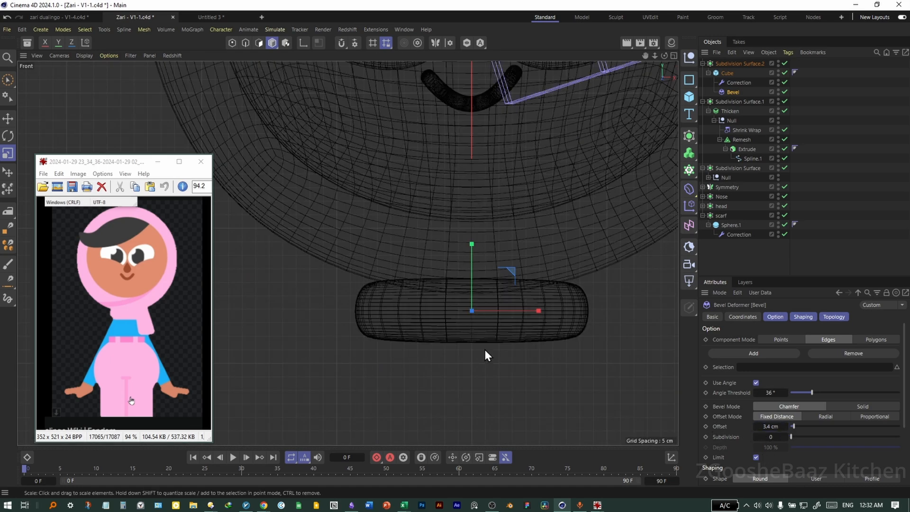
scroll(488, 351, "down", 3)
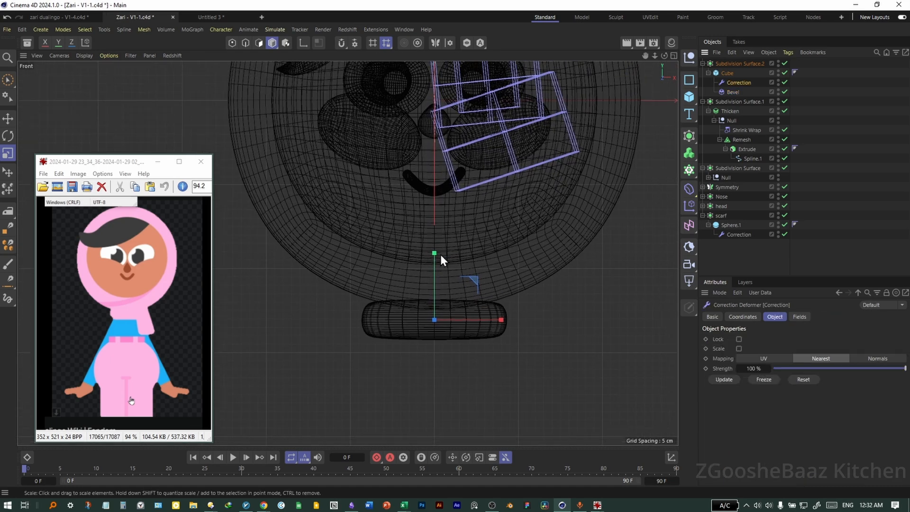
left_click_drag(440, 254, 439, 237)
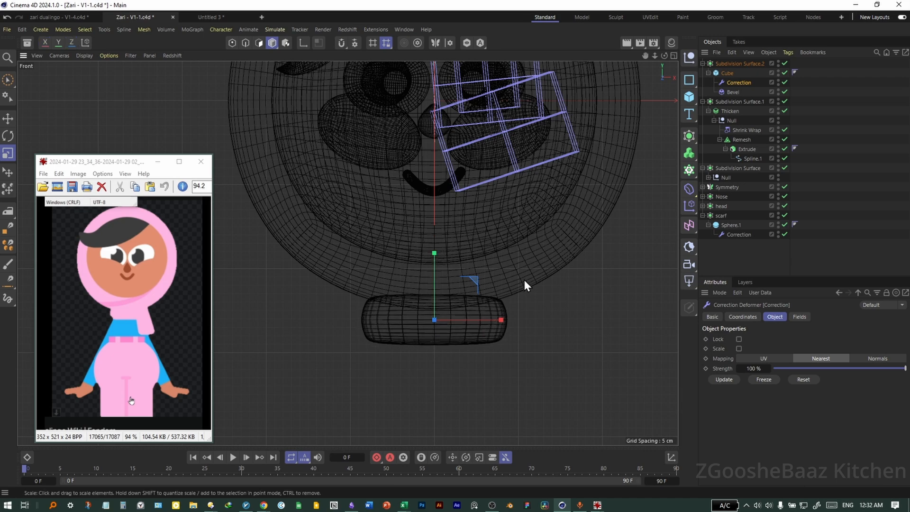
Step: Save the scene as a new version with the file name Zari - V1-2
middle_click(511, 272)
middle_click(335, 235)
left_click_drag(374, 259, 482, 234, "alt")
middle_click_drag(481, 234, 478, 265, "alt")
key("ctrl+shift+s")
left_click(423, 446)
type("2")
key("Return")
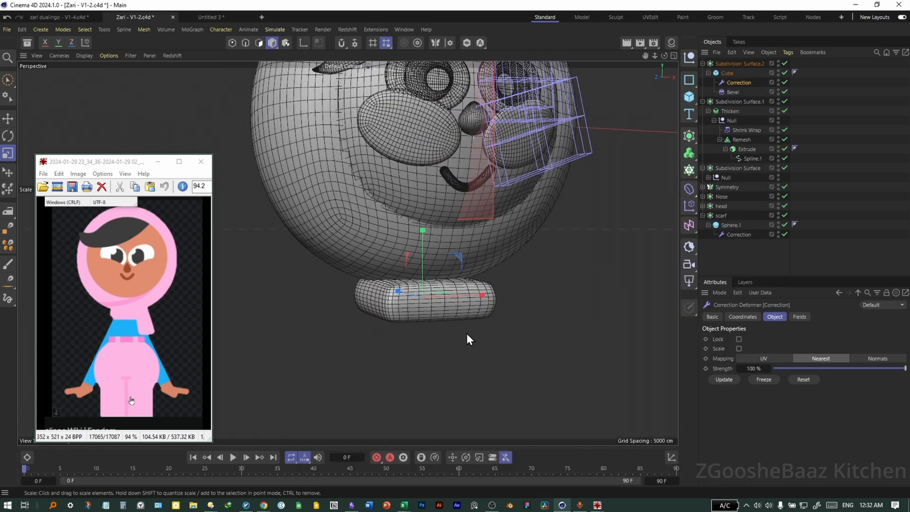
Step: Add a Cylinder primitive and move it down below the neck piece
key("F4")
key("F5")
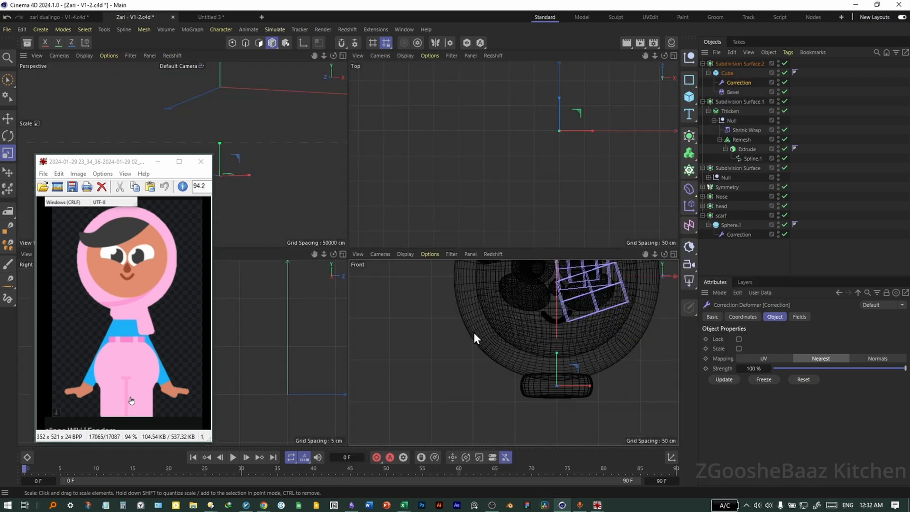
key("F1")
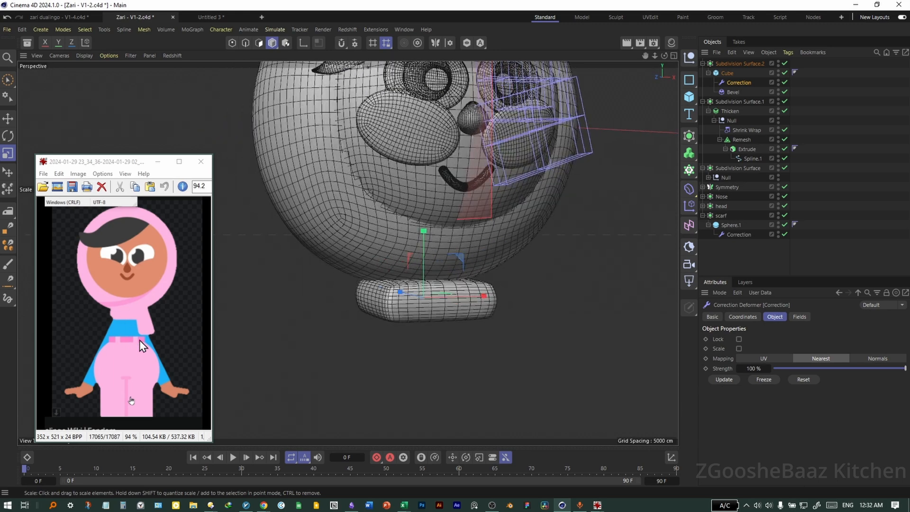
key("F5")
key("F4")
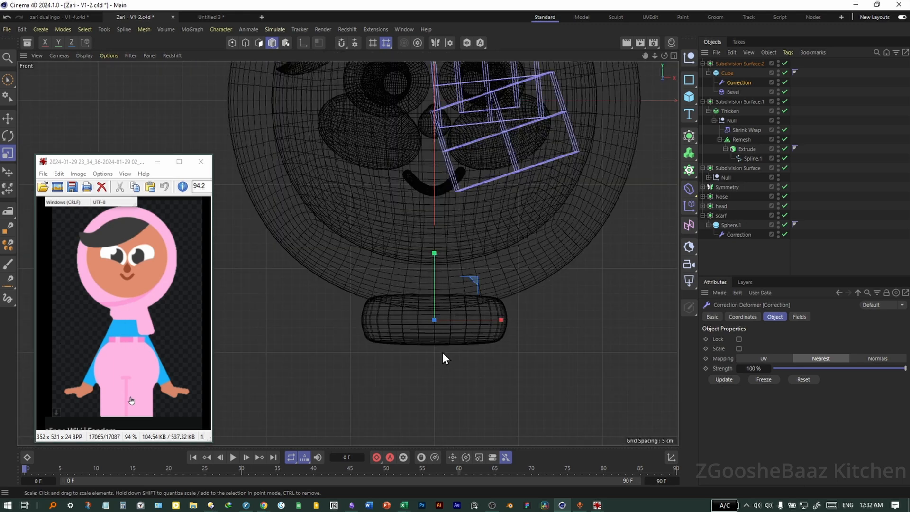
key("F5")
key("F1")
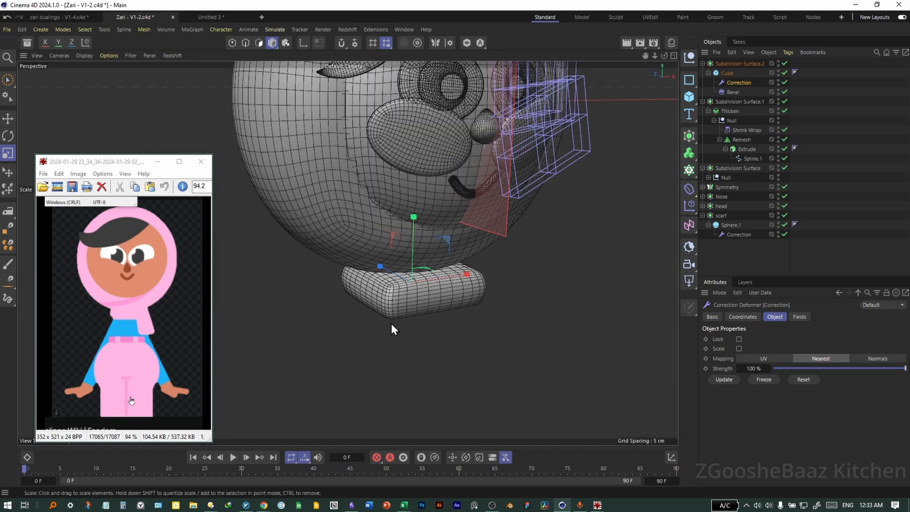
left_click(692, 96)
left_click(800, 115)
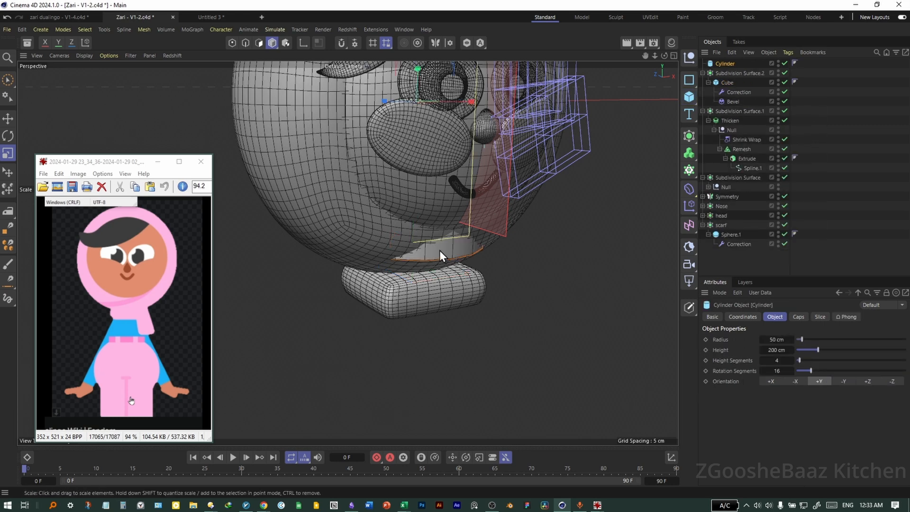
key("e")
key("F5")
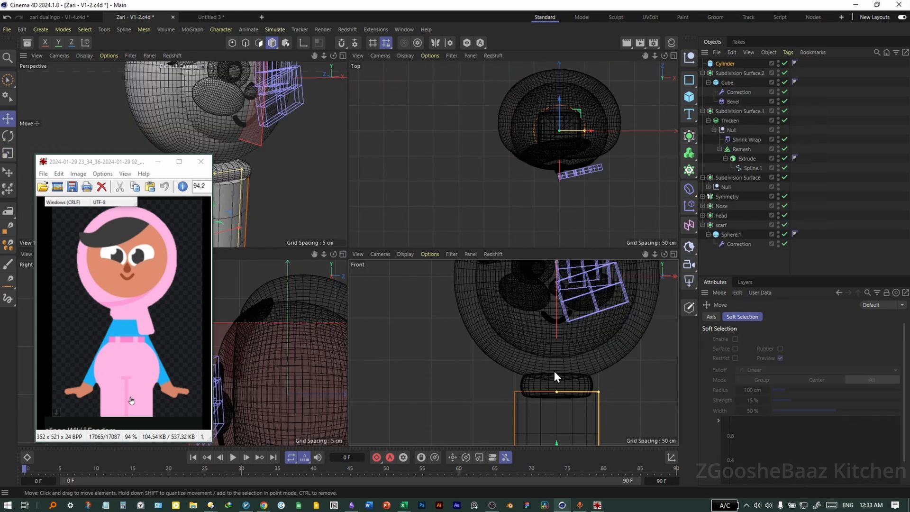
key("F4")
Step: Try to scale the cylinder down from its centre in the front view
key("t")
left_click_drag(472, 383, 516, 303)
right_click_drag(517, 306, 476, 312, "alt")
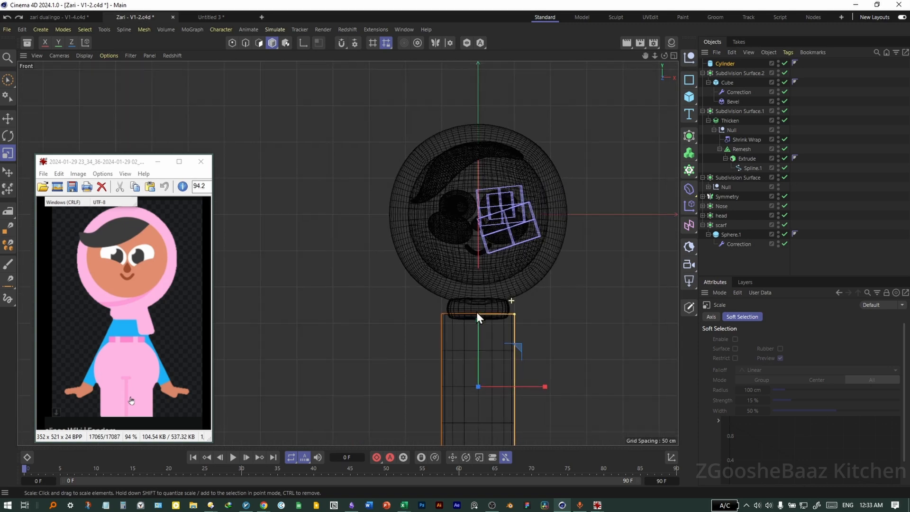
middle_click_drag(476, 312, 501, 292, "alt")
right_click_drag(501, 292, 530, 306, "alt")
left_click_drag(569, 286, 444, 280)
key("ctrl+z")
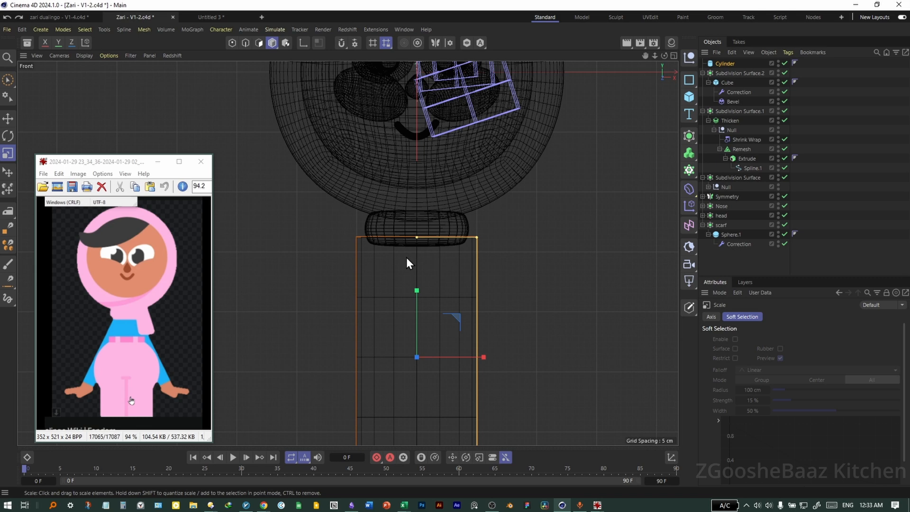
Step: Search the asset library for "axis" and apply the Geometry Axis deformer to the cylinder with Axis Y at -100%
left_click(27, 42)
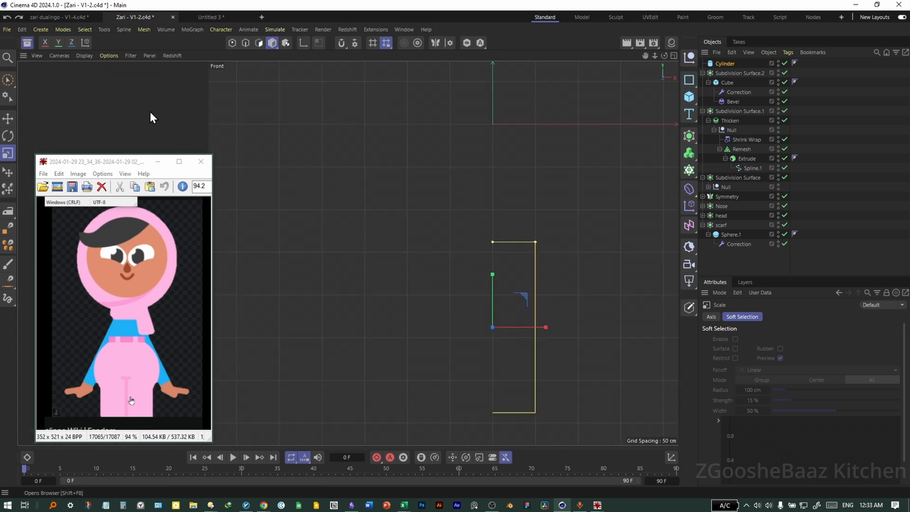
left_click_drag(114, 168, 220, 263)
left_click(70, 91)
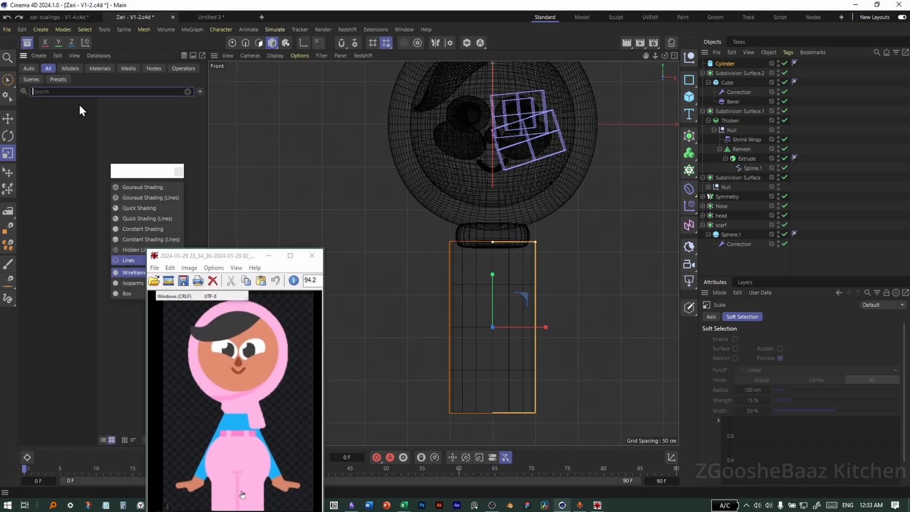
type("ai")
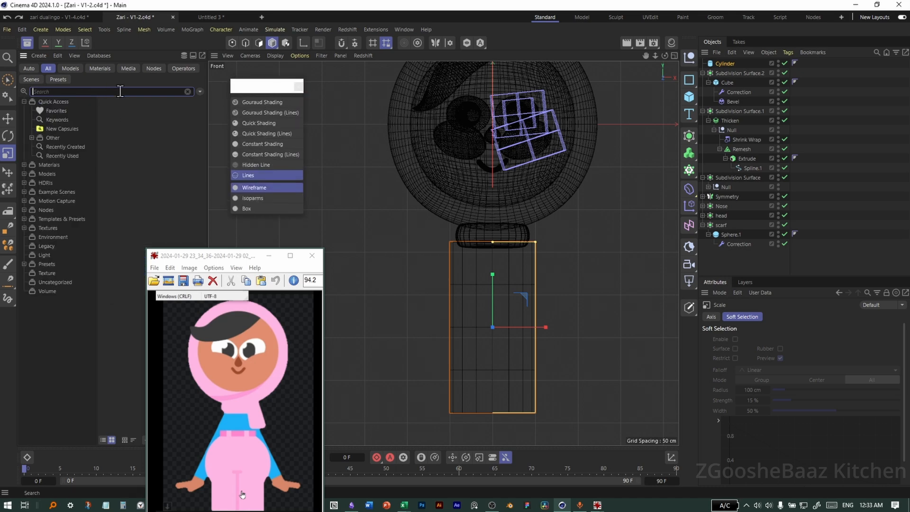
left_click_drag(36, 184, 725, 64)
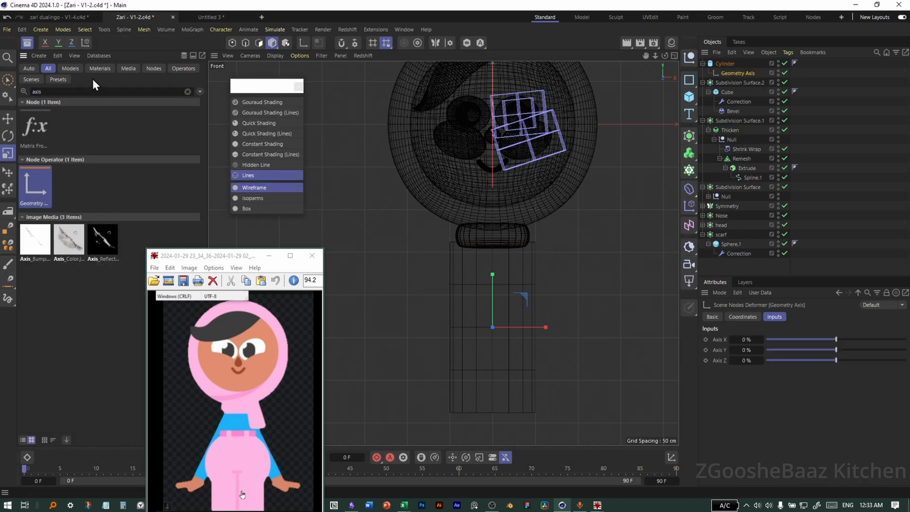
left_click(30, 43)
left_click_drag(228, 256, 109, 169)
mouse_move(836, 350)
left_mouse_down()
mouse_move(904, 349)
mouse_move(844, 350)
left_mouse_up()
Step: Move the cylinder up until its top overlaps the neck piece's underside and scale it down narrower than the neck piece
key("e")
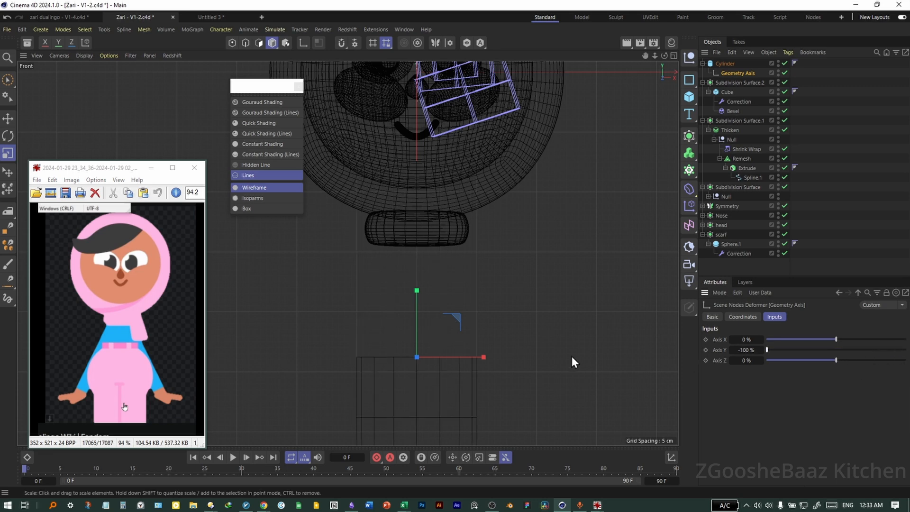
left_click(725, 64)
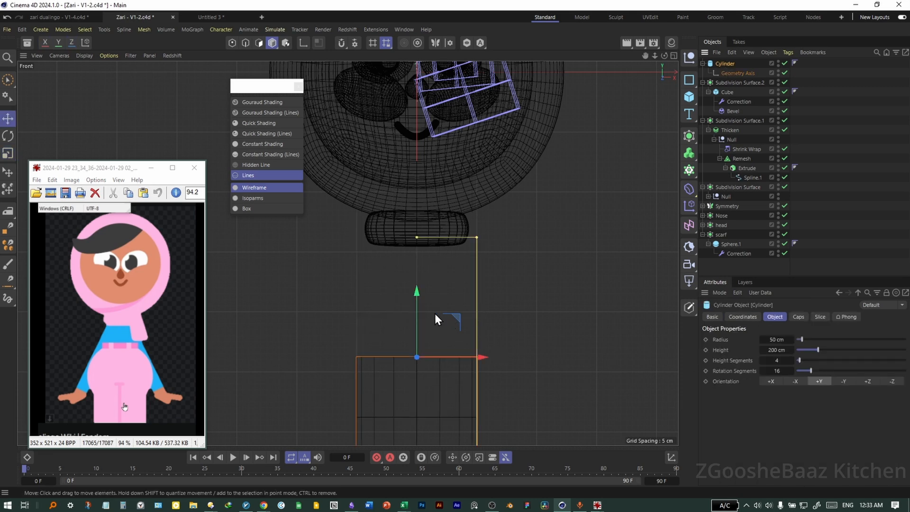
left_click_drag(417, 329, 426, 214)
scroll(528, 292, "down", 3)
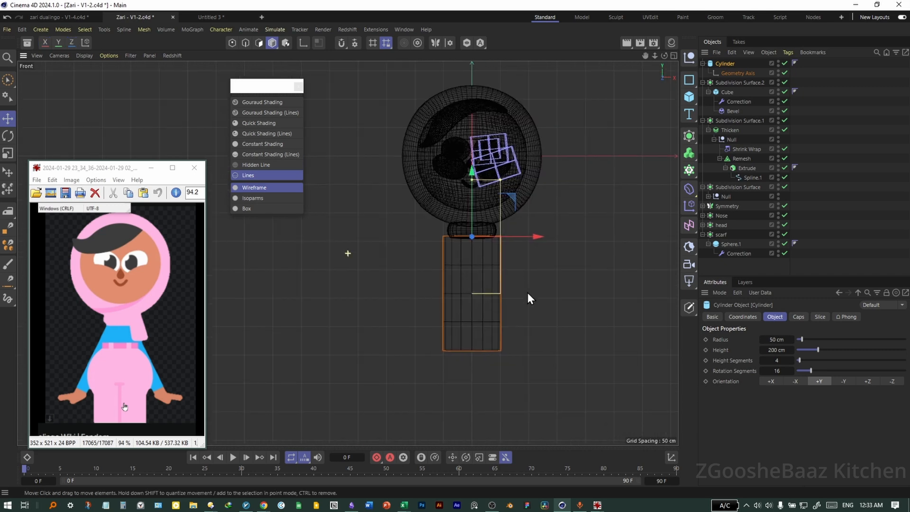
scroll(552, 288, "up", 3)
key("t")
left_click_drag(545, 284, 436, 274)
key("e")
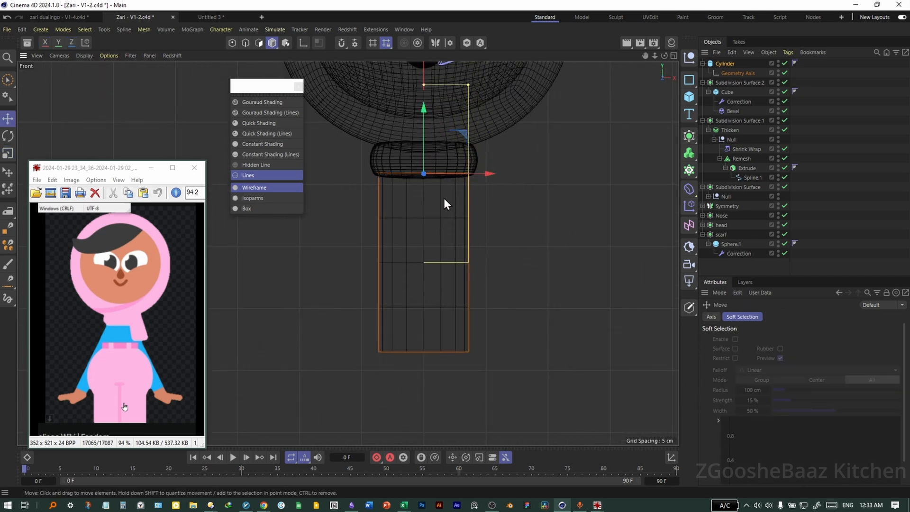
mouse_move(424, 98)
left_mouse_down()
mouse_move(439, 77)
mouse_move(438, 91)
left_mouse_up()
Step: Set the cylinder's radius to 35.8 cm and its height to about 65.6 cm
middle_click(453, 238)
middle_click(327, 204)
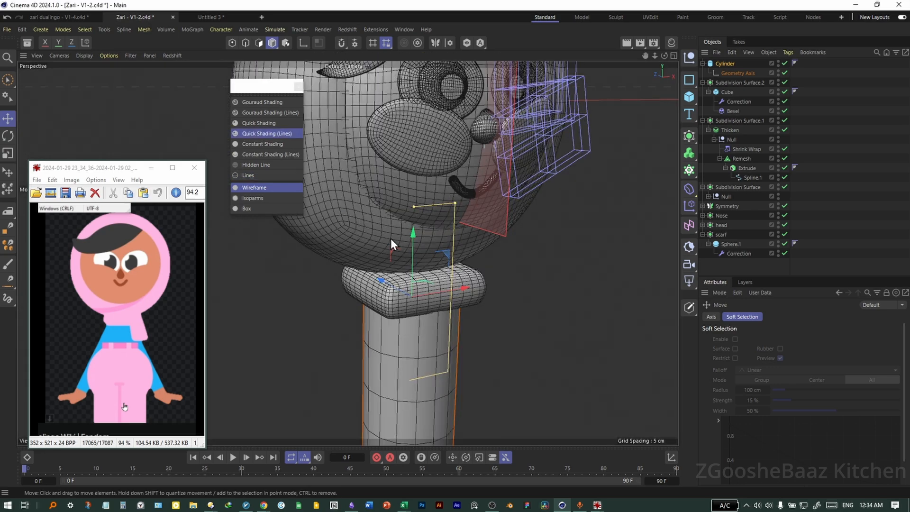
left_click(725, 64)
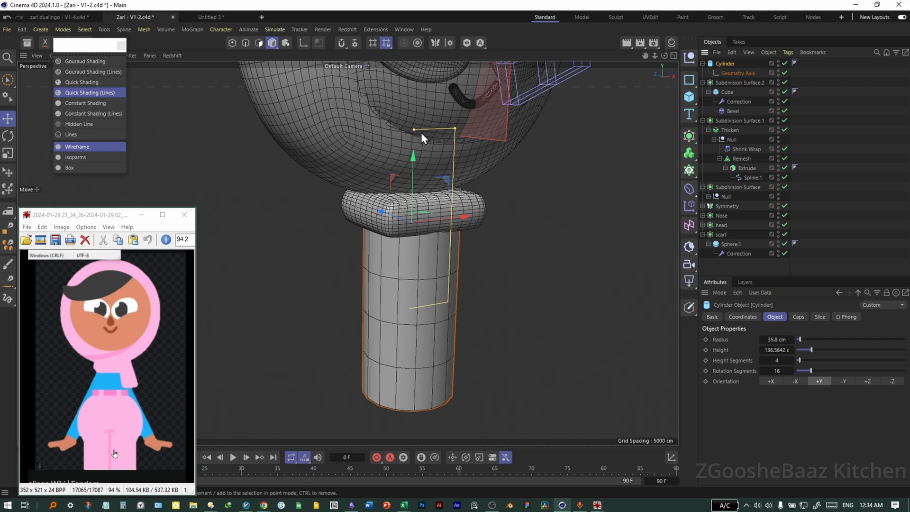
left_click_drag(421, 132, 415, 178)
key("F4")
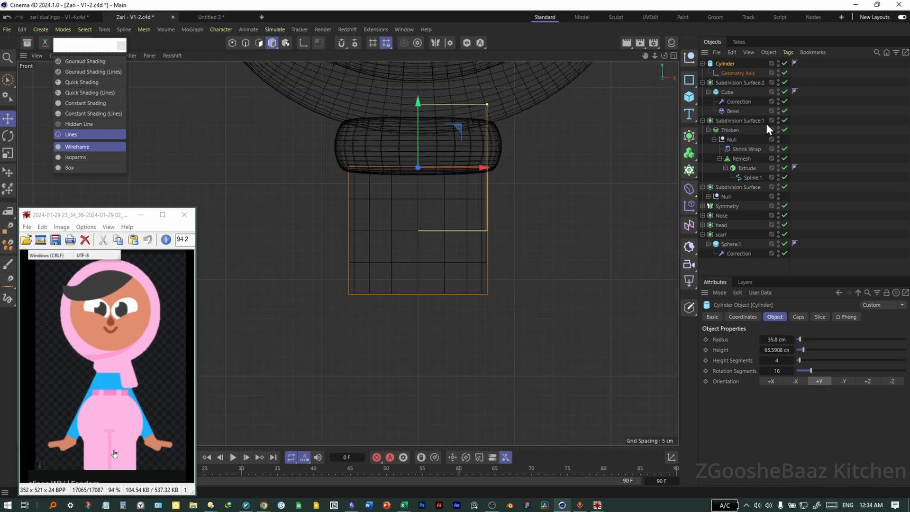
Step: Group the cylinder in a null and add a Bevel deformer inside it with an offset of 5.4 cm
key("alt+g")
left_click(703, 64)
left_click(689, 189)
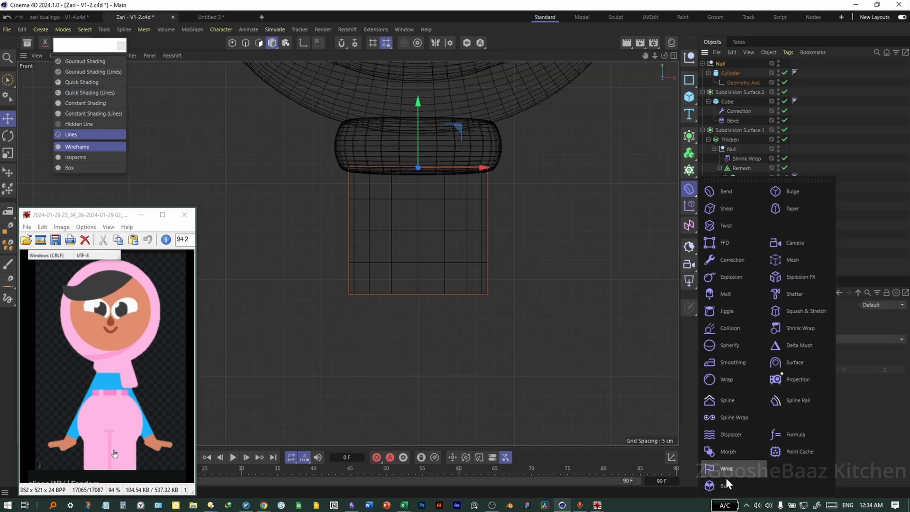
left_click(726, 485)
left_click_drag(772, 426, 785, 442)
middle_click(266, 164)
middle_click(265, 164)
mouse_move(379, 192)
left_mouse_down("alt")
mouse_move(442, 212)
mouse_move(445, 288)
left_mouse_up("alt")
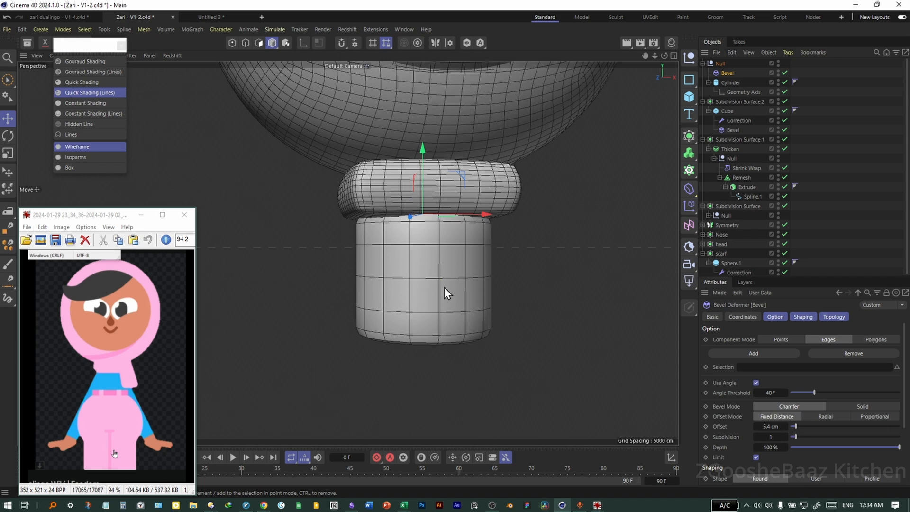
middle_click(481, 301)
middle_click(506, 322)
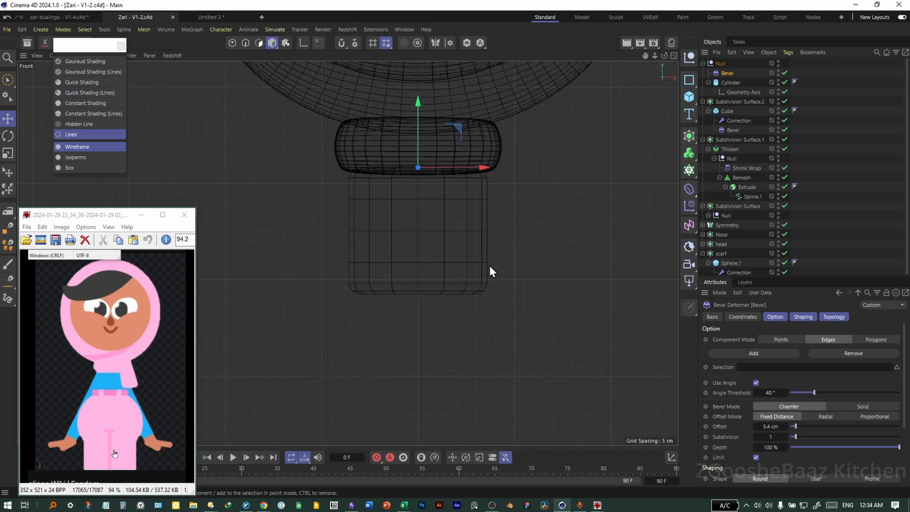
Step: Rename Subdivision Surface as mouth, Subdivision Surface.1 as hair and Subdivision Surface.2 as neck
left_click(720, 63)
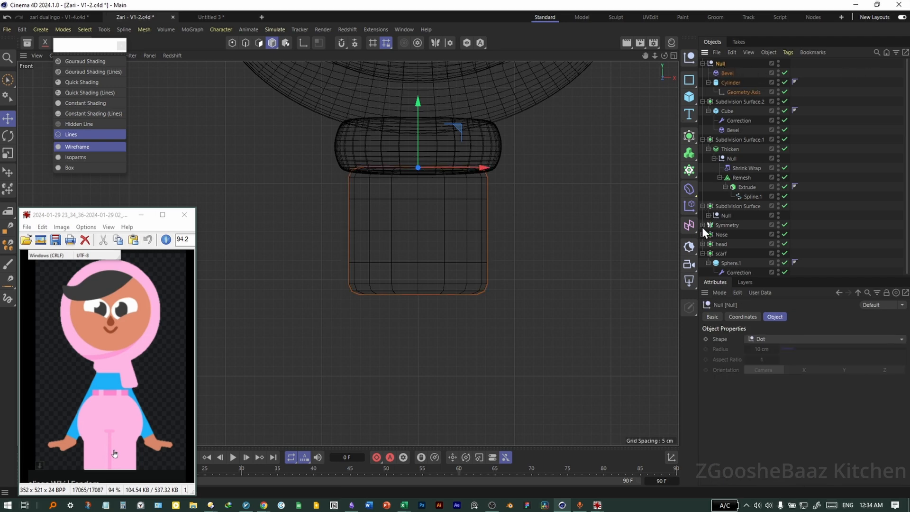
left_click(702, 253)
left_click(732, 206)
key("o")
double_click(743, 207)
type("mo")
key("Return")
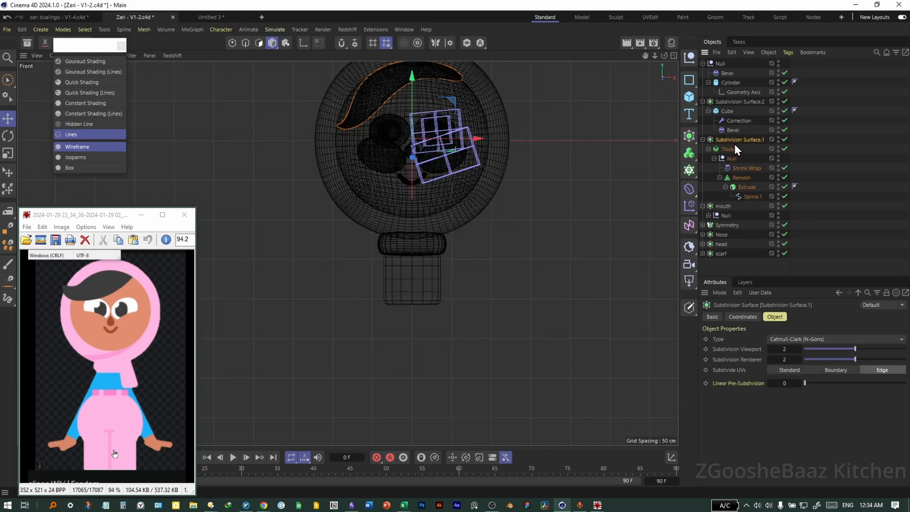
double_click(734, 141)
type("h")
double_click(739, 102)
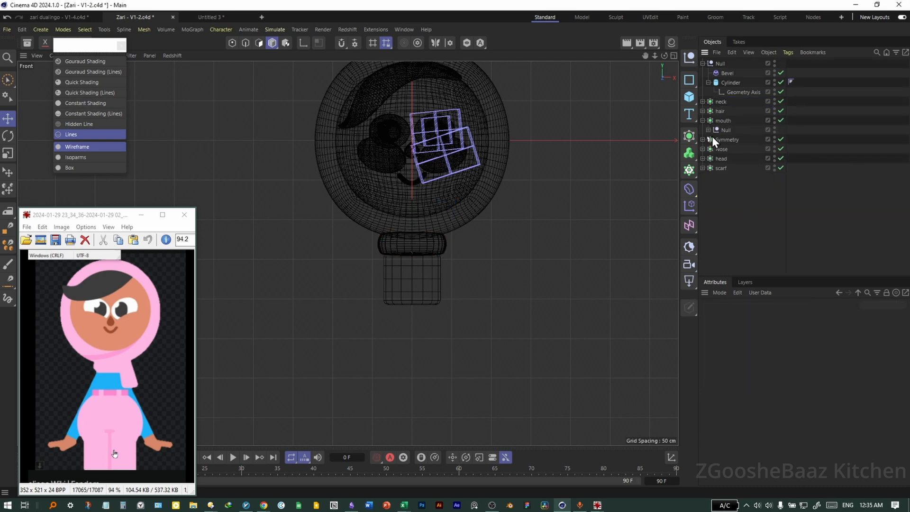
Step: Group hair, mouth, Symmetry, Nose, head and scarf in a null named Head Group
left_click_drag(763, 208, 718, 112)
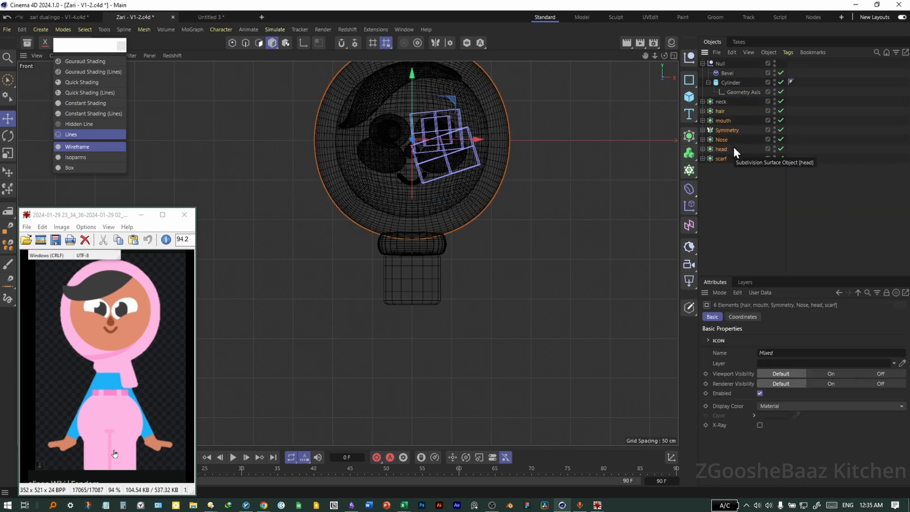
key("o")
key("alt+g")
double_click(722, 111)
type("Head Group")
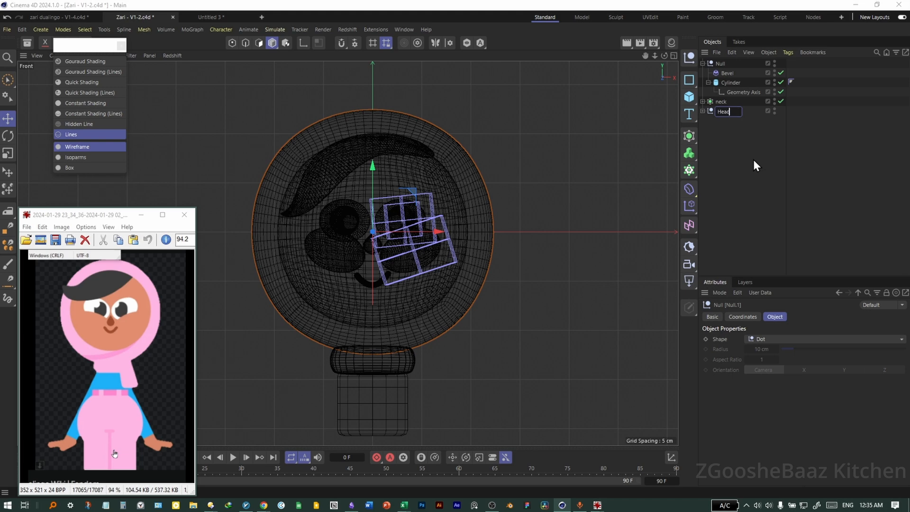
key("Return")
Step: Rename the null holding the cylinder and its Bevel as Body
left_click(721, 101)
scroll(435, 305, "up", 2)
middle_click_drag(435, 306, 479, 215, "alt")
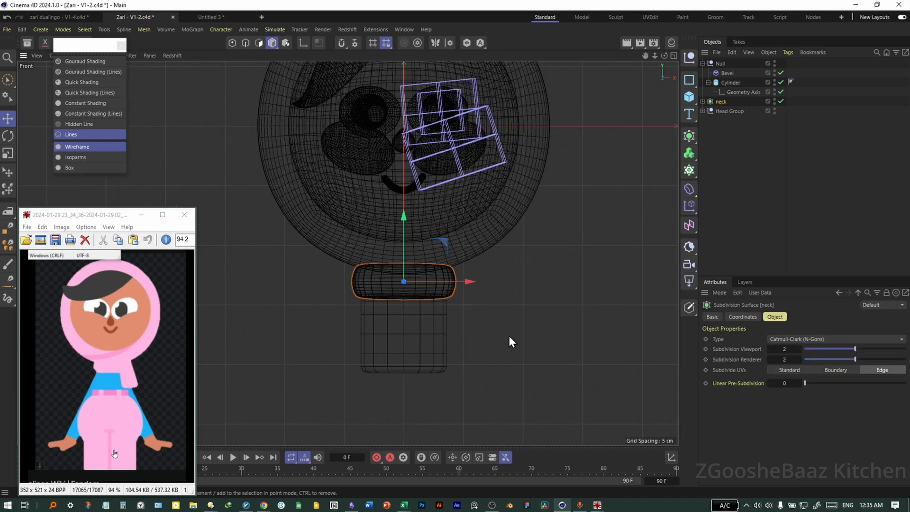
middle_click_drag(514, 374, 510, 321, "alt")
left_click(702, 64)
left_click(721, 64)
double_click(724, 65)
type("Body")
key("Return")
Step: Duplicate the Body group, shorten the copy's cylinder to about 11.6 cm and move the copy to the body's lower end
left_click_drag(723, 61, 723, 62, "ctrl")
left_click_drag(400, 204, 401, 217)
left_click(702, 63)
left_click(730, 83)
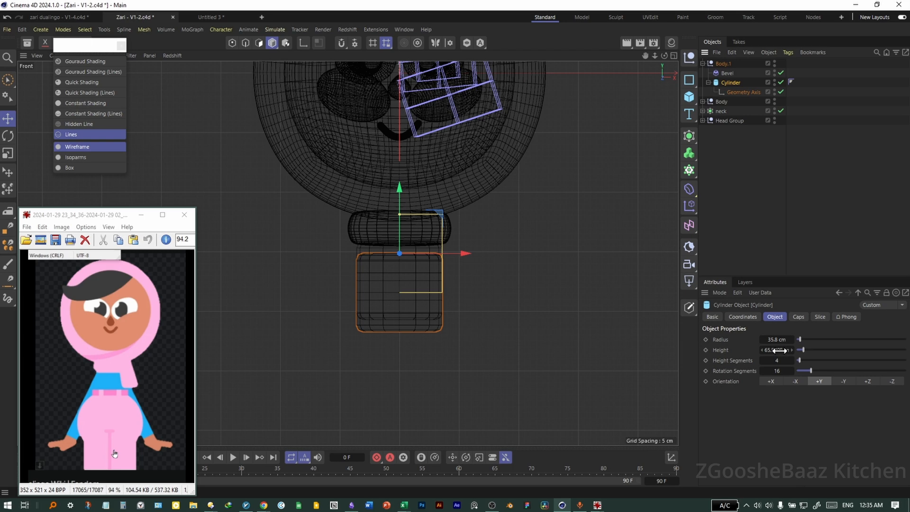
left_click_drag(781, 350, 755, 351)
left_click(723, 64)
left_click_drag(401, 198, 399, 256)
scroll(407, 301, "up", 3)
Step: Turn off the Bevel in Body.1 and widen its cylinder to a 41.8 cm radius
left_click(740, 72)
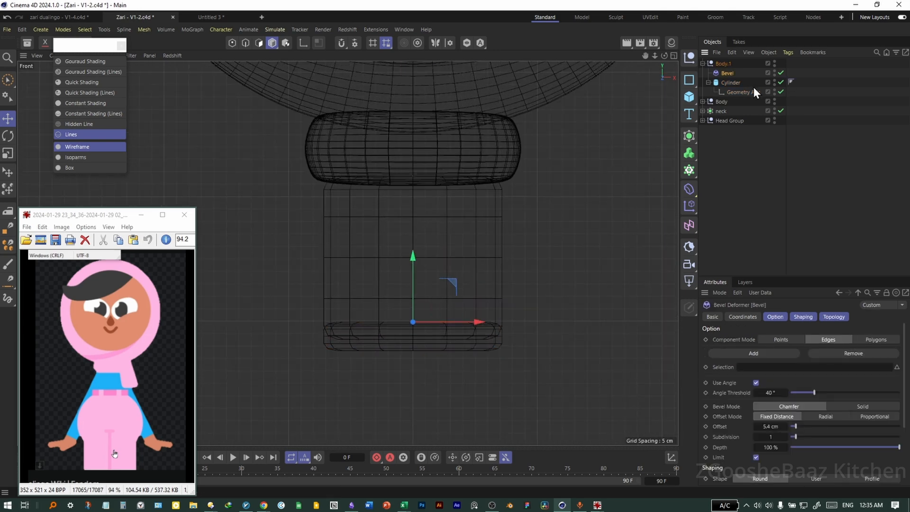
left_click(781, 74)
middle_click(438, 354)
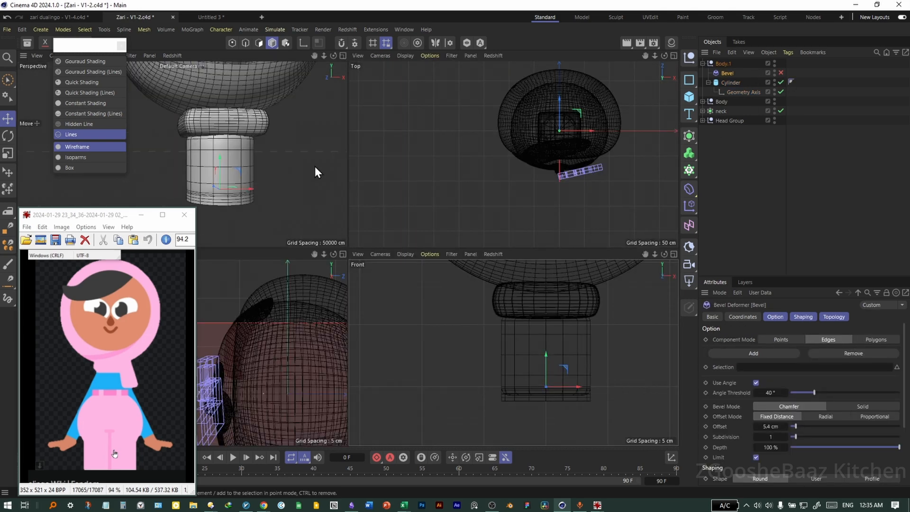
middle_click(314, 167)
left_click(732, 83)
left_click_drag(774, 350, 790, 339)
key("ctrl+z")
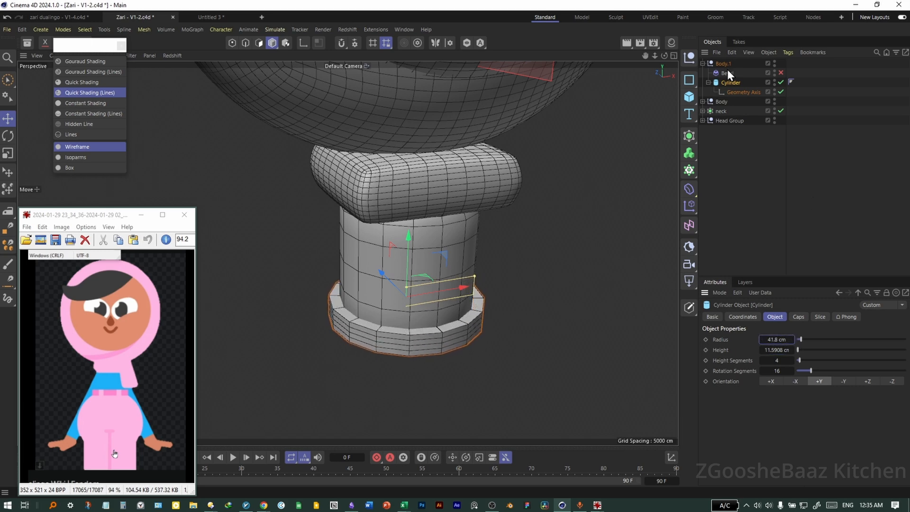
Step: Turn the Bevel in Body.1 back on and set its offset to 1.2 cm
left_click(727, 73)
left_click(780, 73)
left_click_drag(777, 426, 758, 426)
right_click_drag(430, 340, 611, 340, "alt")
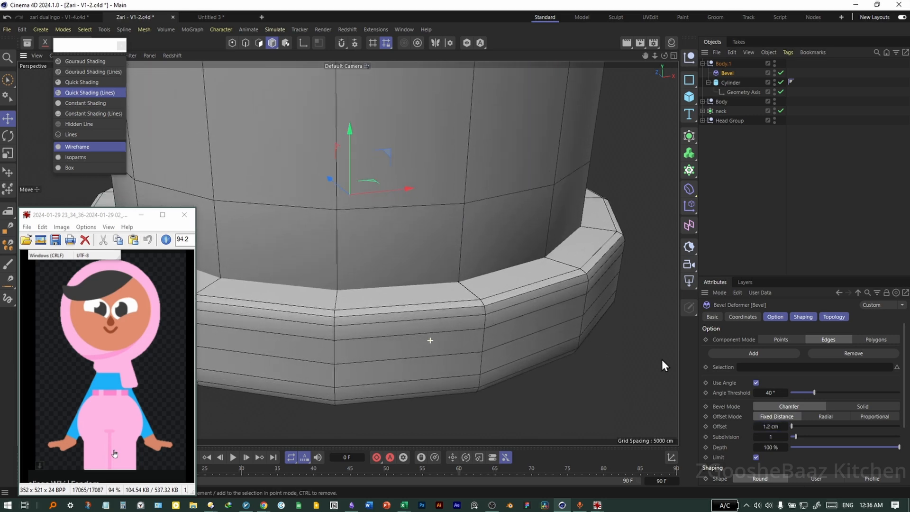
left_click(785, 436)
scroll(334, 337, "down", 2)
Step: Put the Body.1 group inside a Subdivision Surface to smooth the belt ring
left_click(724, 63)
left_click(689, 136, "alt")
scroll(416, 330, "down", 2)
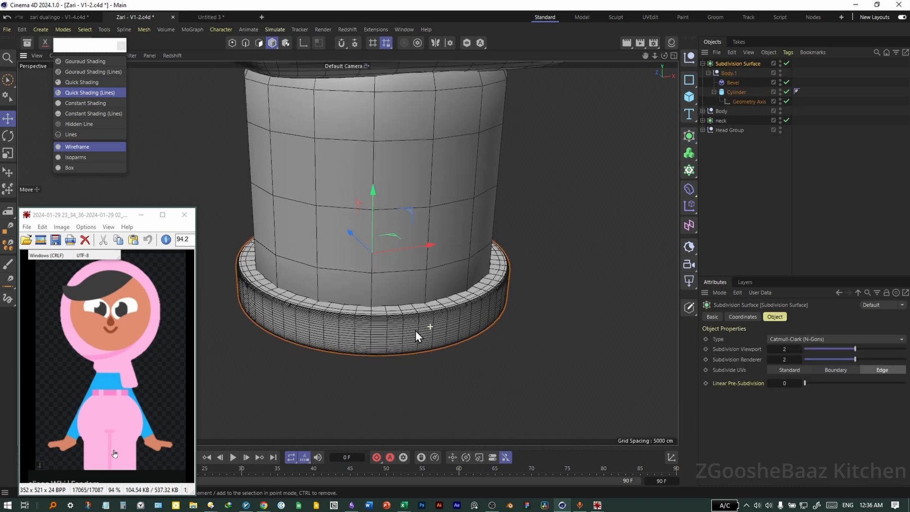
Step: Switch the perspective view to Gouraud Shading and look over the smoothed belt ring
key("n")
key("a")
left_click_drag(415, 331, 422, 302, "alt")
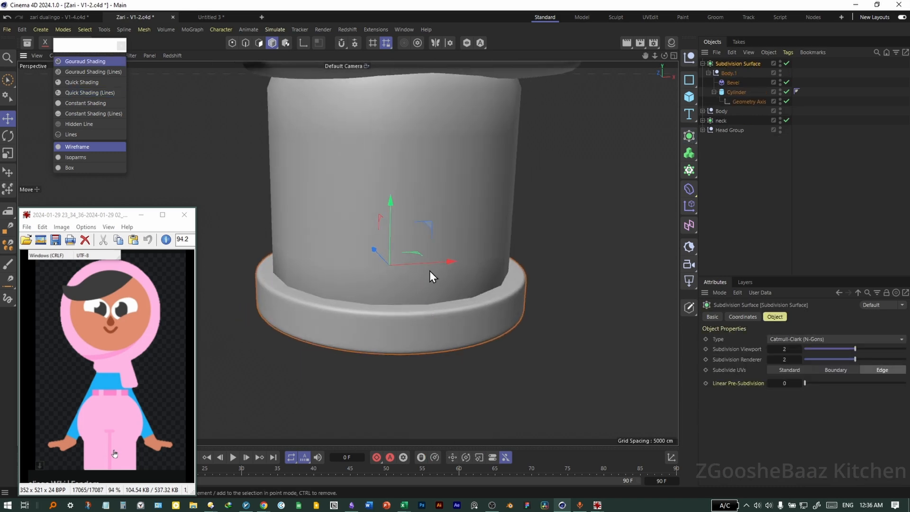
Step: Group the Body's Bevel and Cylinder into a null and put that null inside a Subdivision Surface
left_click(477, 235)
left_click_drag(477, 234, 473, 245, "alt")
left_click(703, 111)
left_click(726, 121)
left_click(732, 138, "ctrl")
left_click(729, 121)
left_click(725, 131, "ctrl")
key("alt+g")
left_click(690, 136, "alt")
Step: Nudge the smoothed body slightly upward towards the neck and check its fit from several views
left_click_drag(452, 214, 490, 238, "alt")
middle_click(490, 241)
middle_click(505, 287)
left_click_drag(412, 142, 412, 136)
middle_click(505, 232)
middle_click(339, 235)
scroll(355, 271, "down", 3)
middle_click(355, 271)
middle_click(238, 164)
mouse_move(394, 211)
left_mouse_down("alt")
mouse_move(439, 205)
mouse_move(405, 205)
left_mouse_up("alt")
scroll(407, 208, "up", 2)
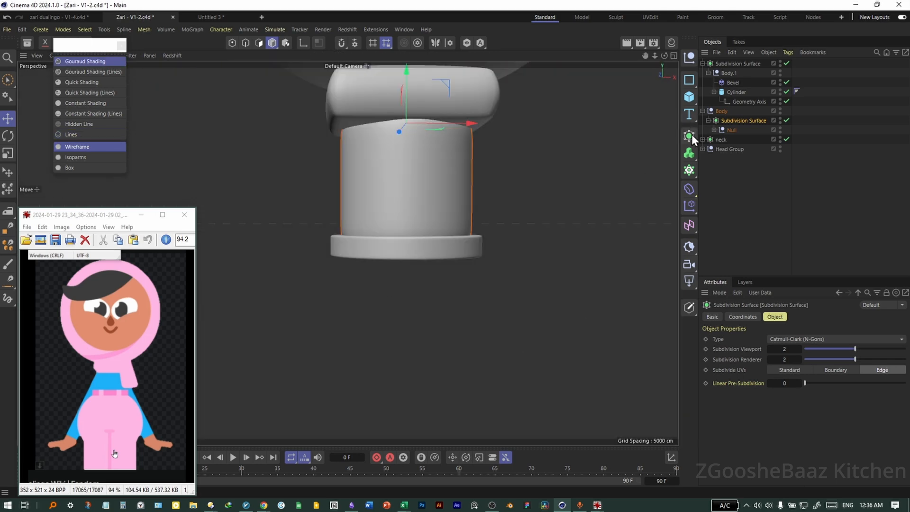
Step: Add a sphere to the scene for the hips of the figure
left_click_drag(692, 139, 855, 240)
left_click_drag(690, 96, 716, 143)
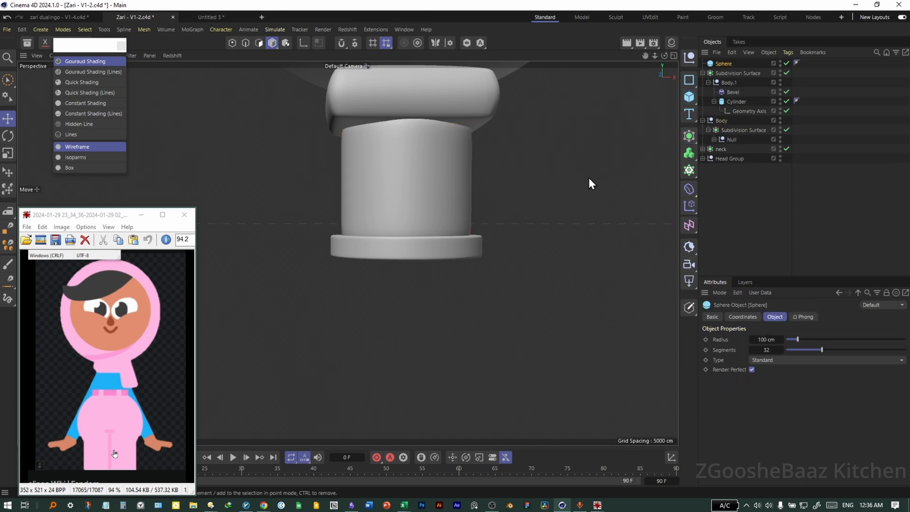
scroll(443, 220, "down", 3)
middle_click(499, 254)
middle_click(522, 294)
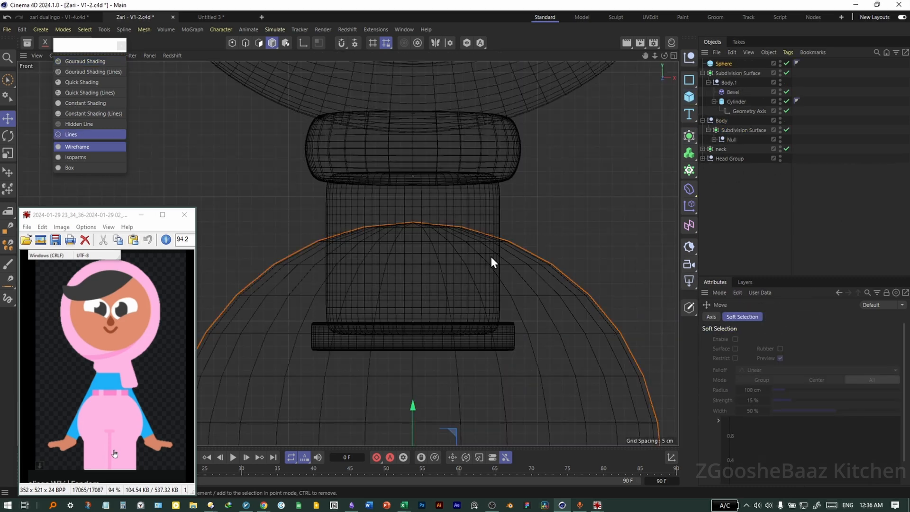
Step: Scale the sphere down to a radius of about 62.9 cm and position it just below the belt ring
scroll(478, 272, "down", 6)
key("t")
left_click_drag(468, 268, 437, 295)
key("e")
scroll(469, 272, "up", 4)
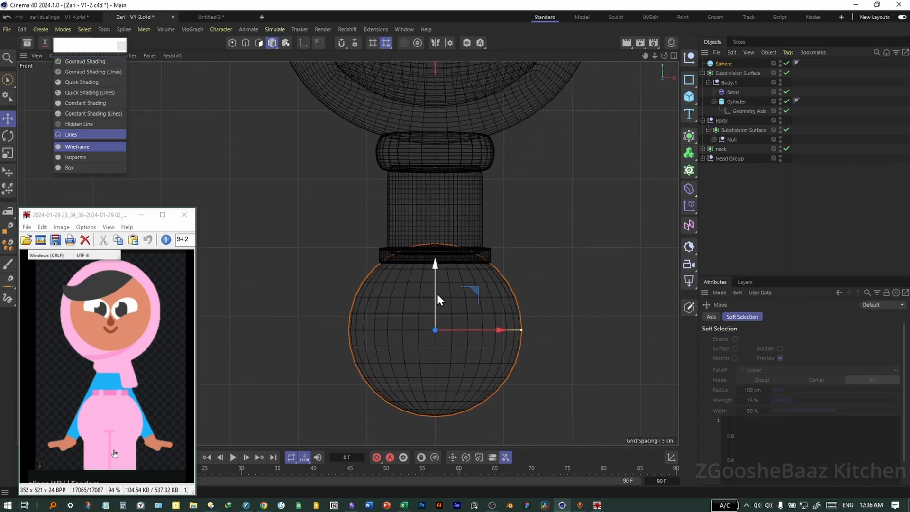
key("n")
key("a")
middle_click(511, 277)
middle_click(312, 199)
left_click_drag(458, 283, 454, 255, "alt")
middle_click(455, 256)
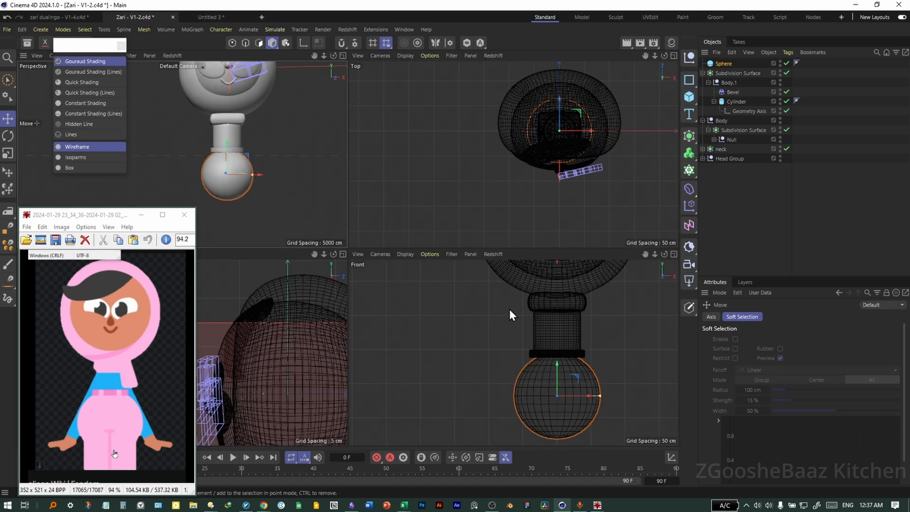
Step: Shorten the body's cylinder to about 51.1 cm and raise the belt ring and sphere to meet its lower end
middle_click(510, 291)
left_click(488, 208)
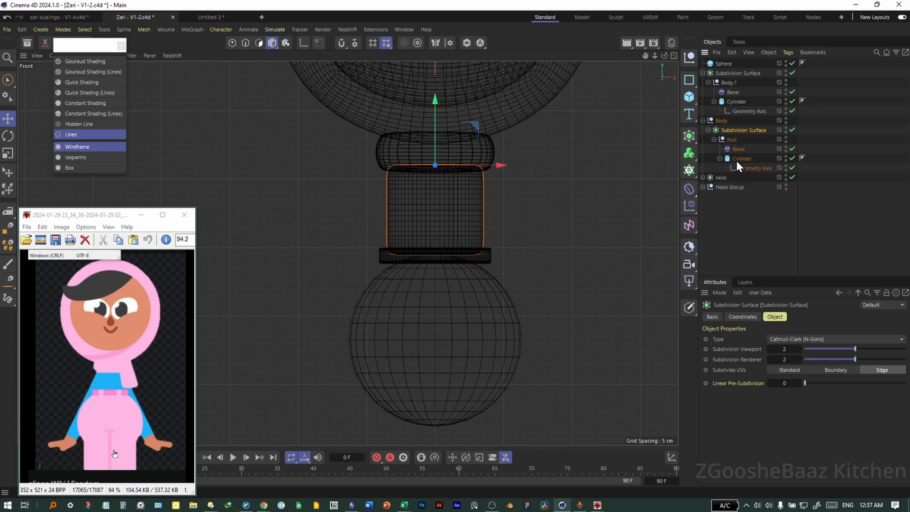
left_click(741, 159)
left_click_drag(434, 122, 436, 134)
left_click(475, 259)
left_click_drag(435, 195, 436, 177)
Step: Lower the sphere slightly beneath the belt ring and check the proportions in perspective
middle_click(275, 169)
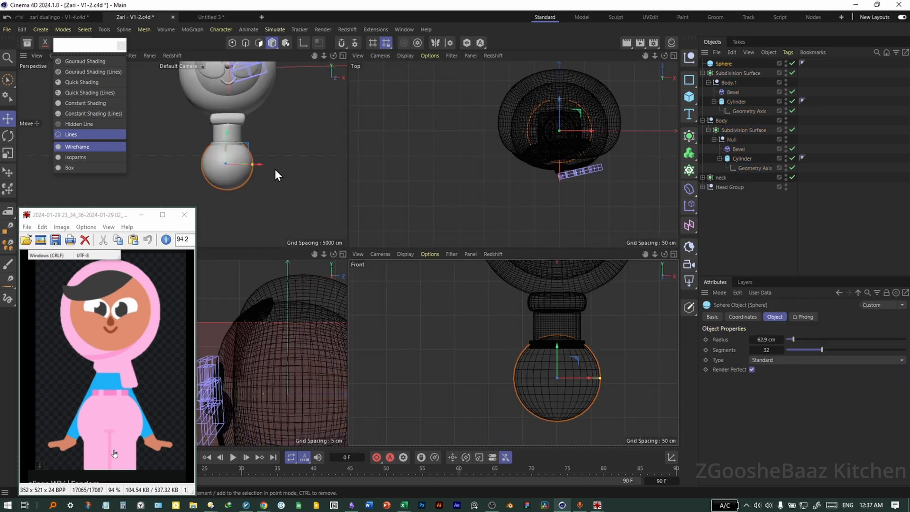
middle_click(275, 170)
left_click_drag(437, 222, 437, 229)
left_click_drag(411, 347, 424, 342, "alt")
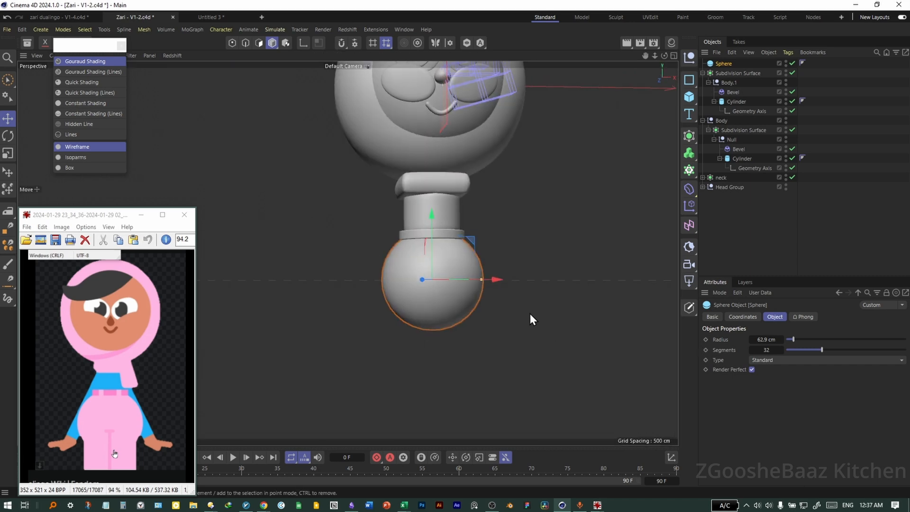
left_click_drag(534, 314, 467, 277, "alt")
middle_click(466, 276)
middle_click(468, 273)
scroll(468, 274, "down", 2)
Step: Duplicate the Body group and rename the copy Sleeve
left_click(691, 99)
left_click(450, 219)
middle_click(540, 245)
middle_click(280, 187)
middle_click(280, 187)
middle_click(467, 270)
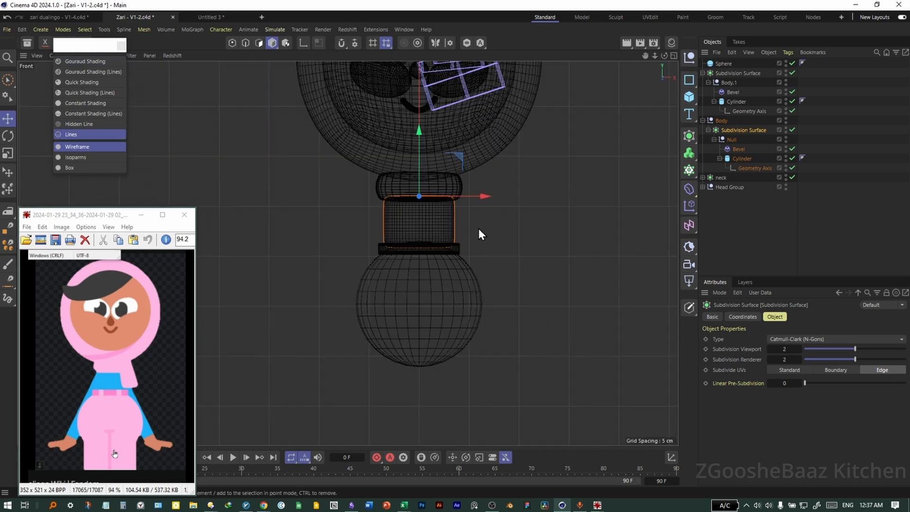
key("r")
key("e")
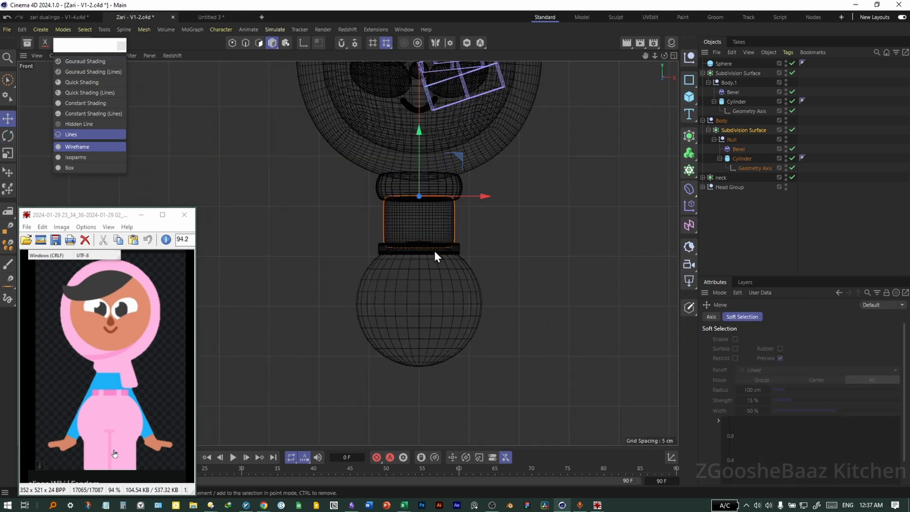
left_click(739, 130)
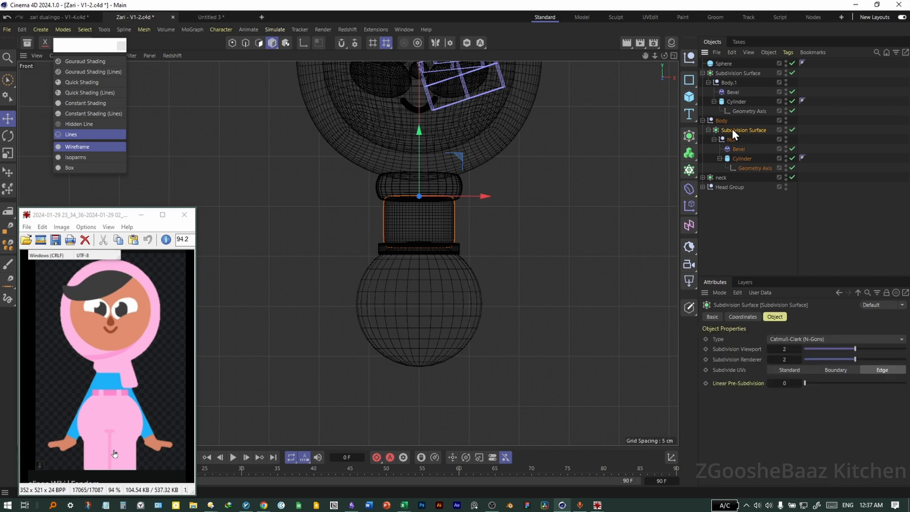
left_click(724, 121)
left_click_drag(724, 120, 721, 183, "ctrl")
double_click(723, 120)
type("Sleeve")
key("Return")
Step: Rotate the Sleeve group diagonally and reshape its cylinder into a long thin tube with an 11.1 cm radius
key("r")
left_click_drag(459, 195, 444, 155)
left_click(742, 158)
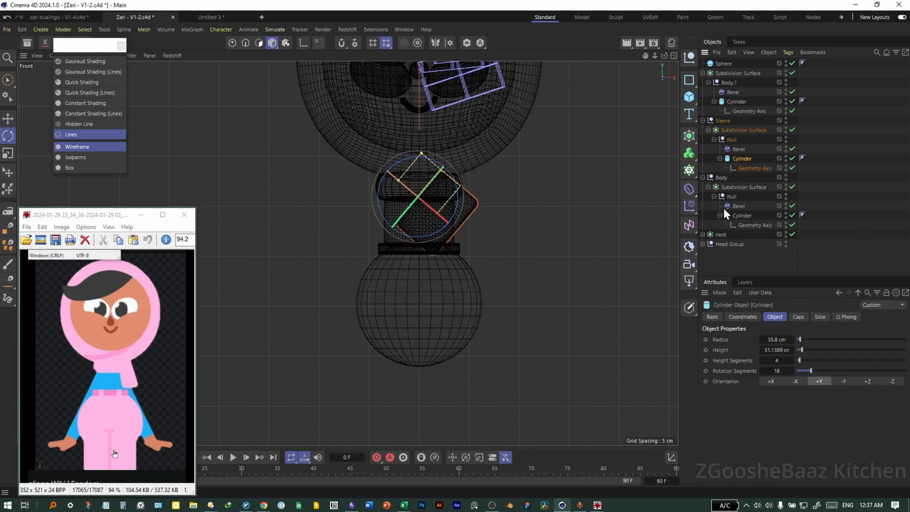
mouse_move(774, 350)
left_mouse_down()
mouse_move(862, 350)
mouse_move(761, 341)
left_mouse_up()
key("e")
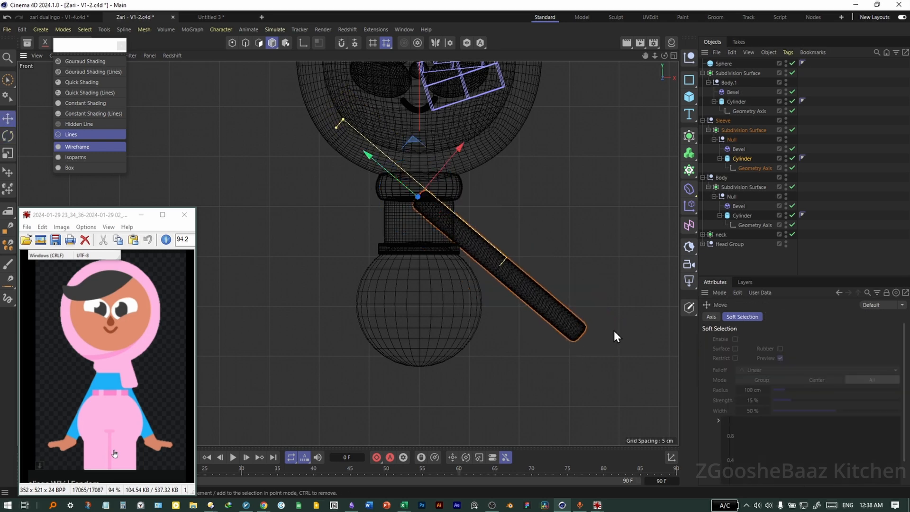
Step: Move the Sleeve group out to the shoulder, tilt it to about -36° and shorten its cylinder to about 155.4 cm
left_click(723, 120)
left_click_drag(418, 142, 438, 146)
key("r")
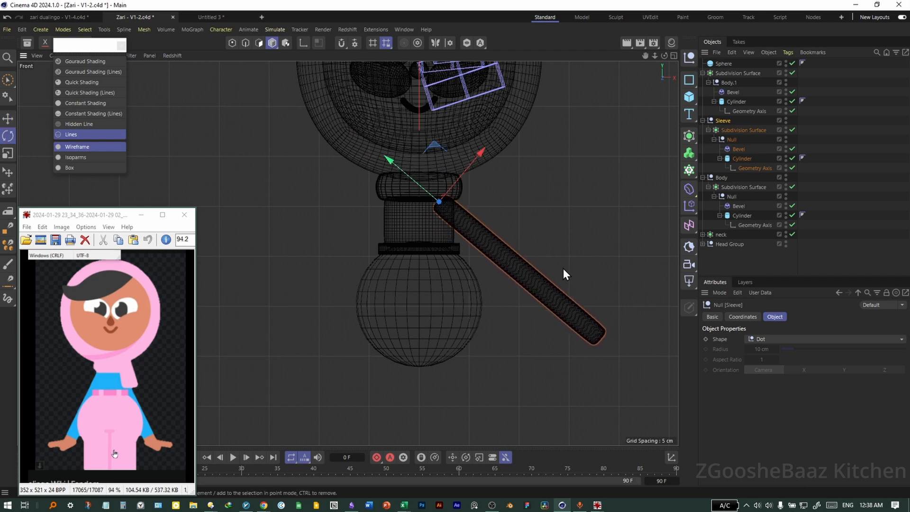
mouse_move(477, 195)
left_mouse_down()
mouse_move(479, 207)
mouse_move(486, 205)
left_mouse_up()
left_click(516, 309)
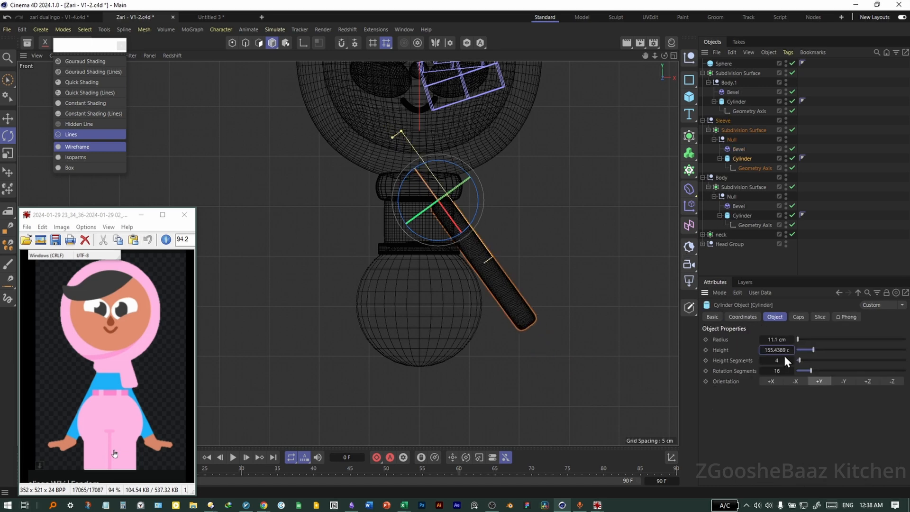
key("F1")
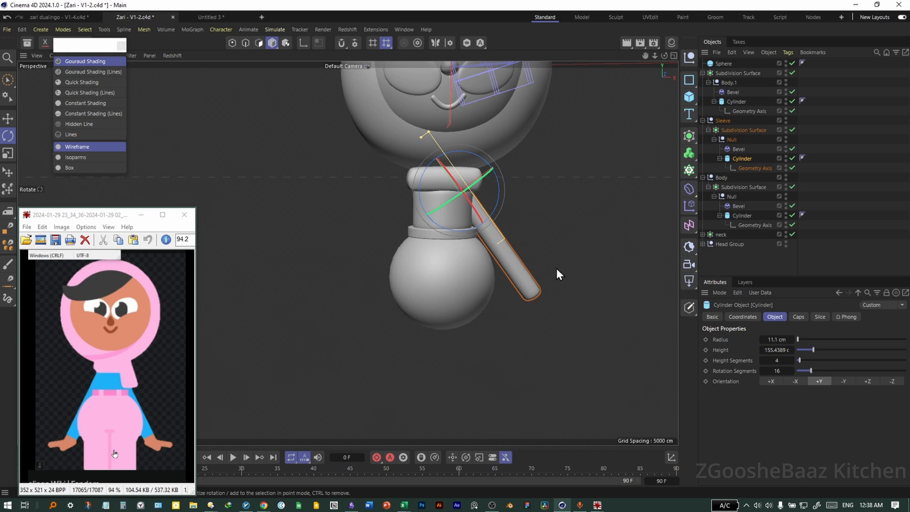
key("c")
key("ctrl+z")
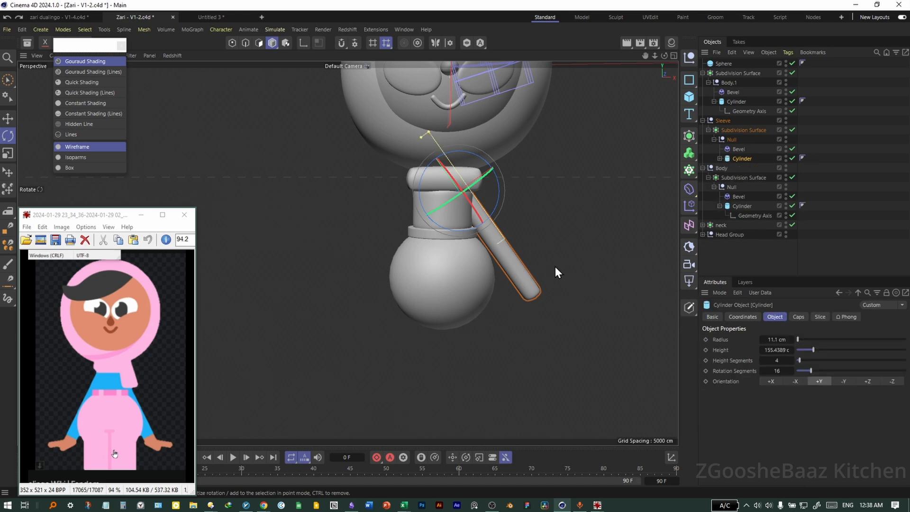
Step: Set the sleeve cylinder's height to about 163.6 cm and its rotation segments to 11, with Quick Shading (Lines) displayed
mouse_move(772, 350)
left_mouse_down()
mouse_move(815, 351)
mouse_move(775, 350)
mouse_move(801, 351)
mouse_move(780, 351)
mouse_move(763, 371)
mouse_move(777, 371)
mouse_move(767, 371)
left_mouse_up()
key("n")
key("d")
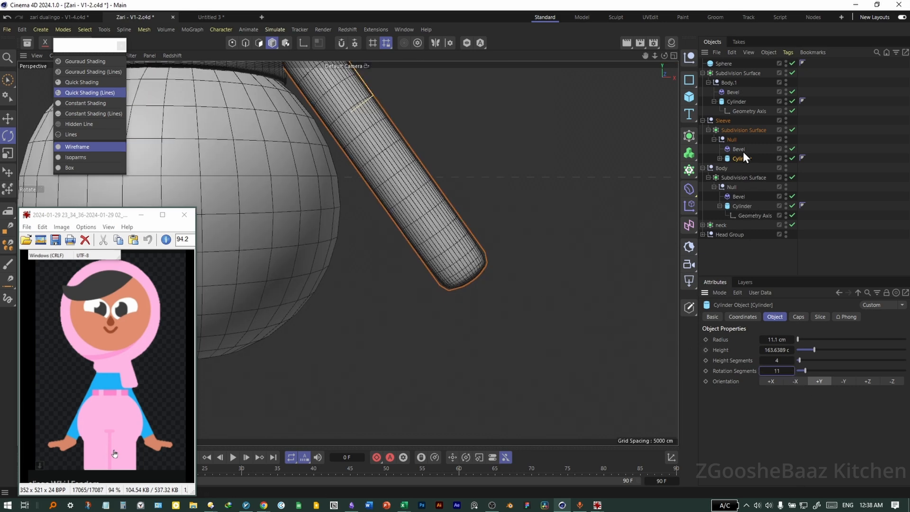
Step: Reduce the sleeve's Bevel offset to 1.6 cm
left_click(742, 149)
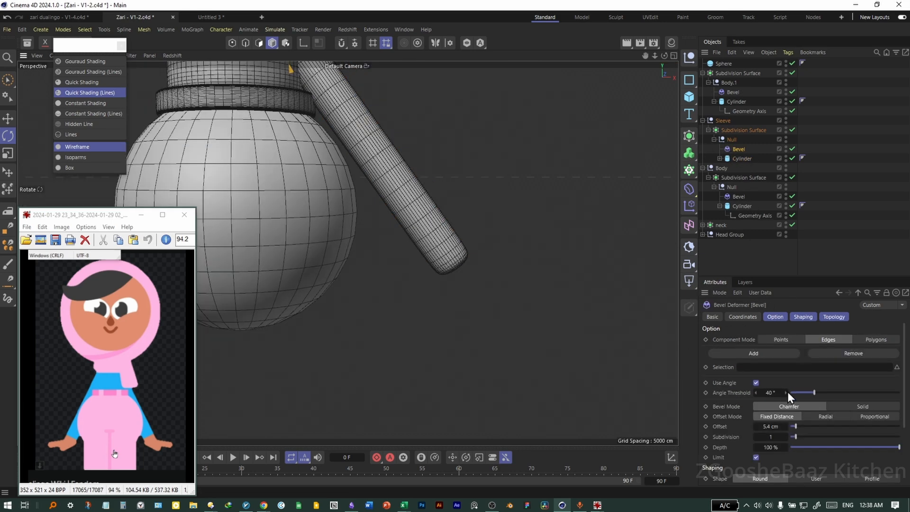
left_click_drag(786, 426, 767, 426)
middle_click_drag(475, 252, 506, 323, "alt")
scroll(498, 308, "down", 5)
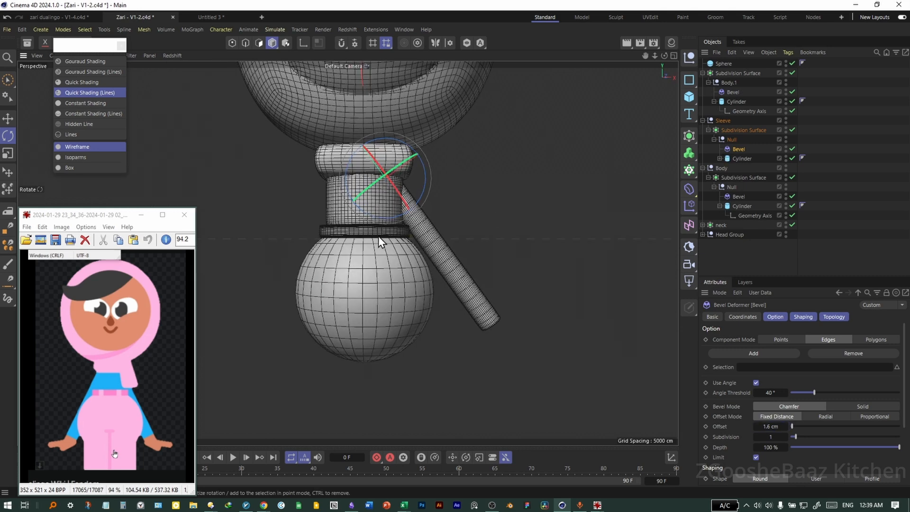
Step: Add a Symmetry object and place the Sleeve group inside it to mirror it across the body
left_click(706, 135)
left_click(703, 120)
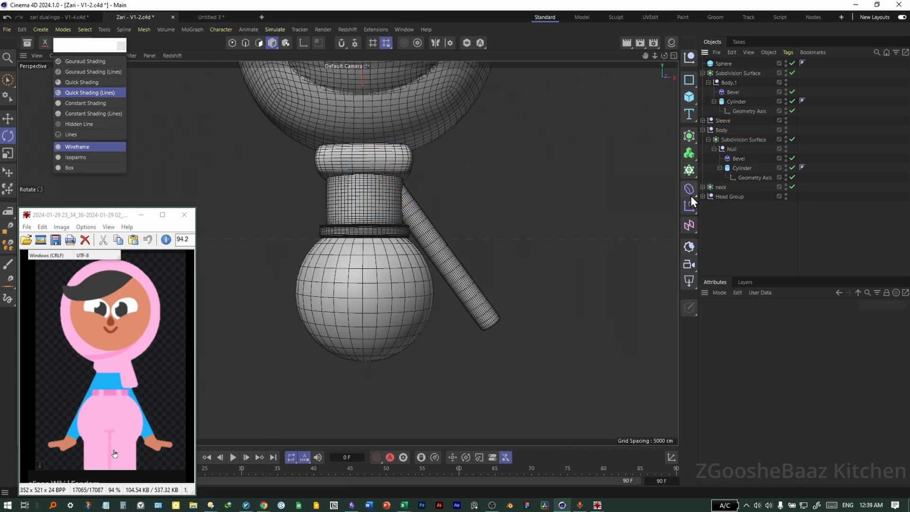
left_click(688, 136)
left_click(814, 253)
left_click_drag(721, 131, 724, 65)
Step: Collapse the belt ring's hierarchy and rename the sphere Torso
left_click(703, 92)
double_click(725, 83)
type("Torso")
left_click(787, 161)
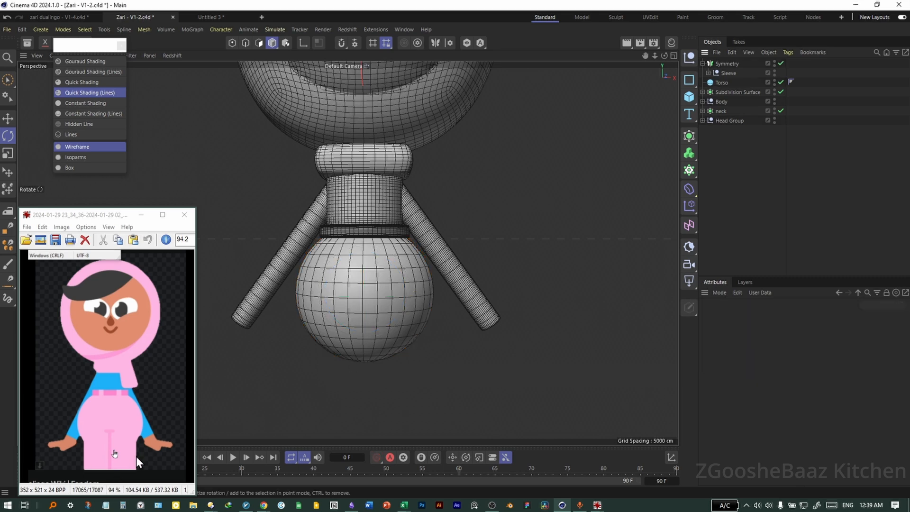
Step: Duplicate the Sleeve group inside the Symmetry object and rename the copy Arm
left_click(728, 73)
left_click(707, 73)
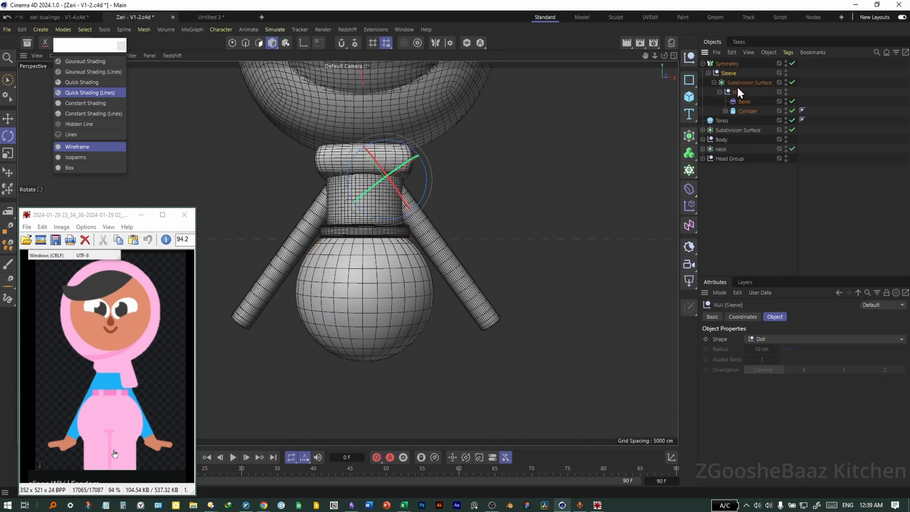
left_click_drag(729, 75, 734, 70)
type("Arm")
left_click(822, 165)
Step: Lengthen the Arm's cylinder slightly and widen the Sleeve's cylinder to a 14 cm radius
left_click(747, 110)
mouse_move(777, 350)
left_mouse_down()
mouse_move(788, 350)
mouse_move(782, 340)
left_mouse_up()
left_click(748, 158)
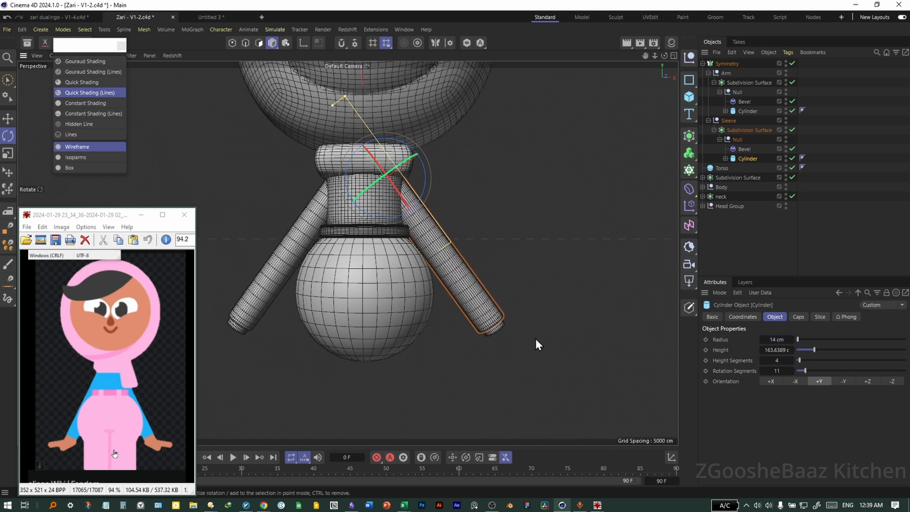
Step: Return the perspective view to Gouraud Shading and examine the arms and sleeves
left_click(536, 338)
key("n")
key("a")
left_click_drag(535, 338, 423, 300, "alt")
right_click_drag(424, 300, 397, 307, "alt")
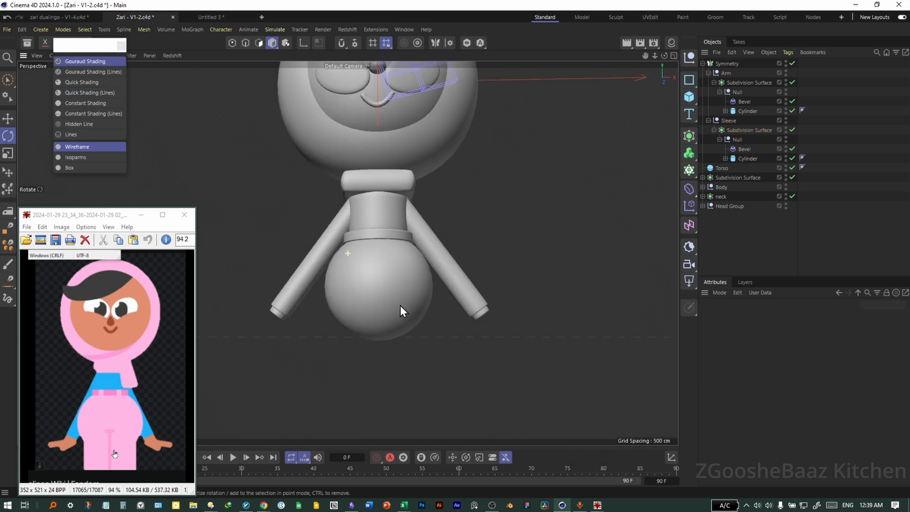
middle_click_drag(397, 307, 422, 320, "alt")
Step: Group Arm and Sleeve into one null inside the Symmetry object and name it Hands Group
left_click(708, 73)
left_click(708, 83)
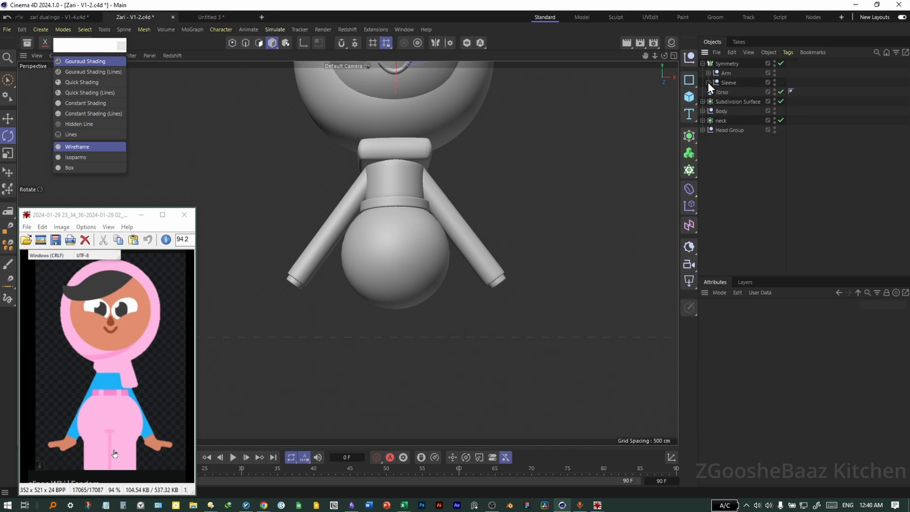
left_click(727, 83)
left_click(727, 75, "shift")
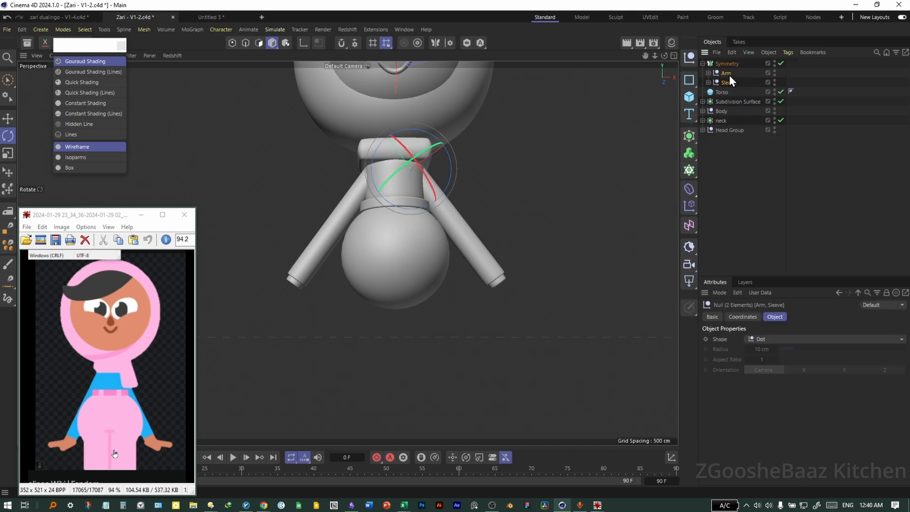
key("alt+g")
double_click(728, 73)
type("H")
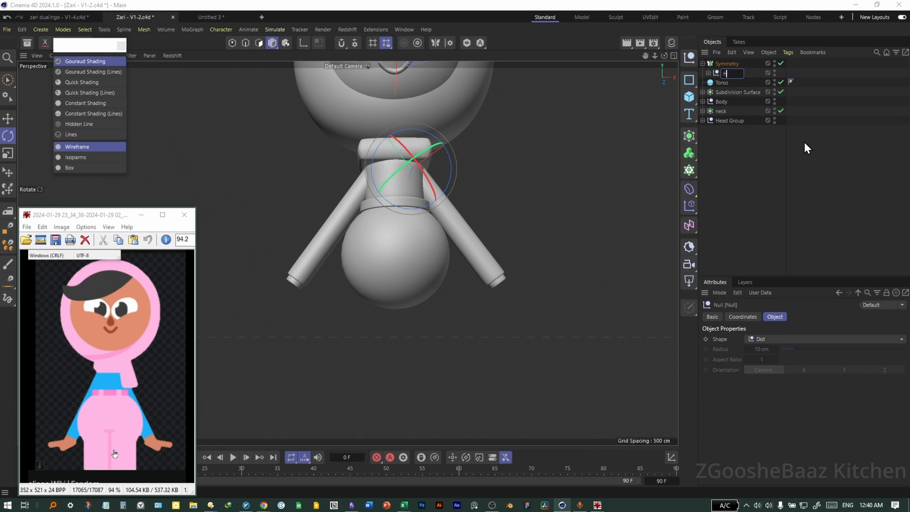
type("ands Group")
left_click(803, 140)
Step: Copy the Arm group out of Hands Group directly under the Symmetry object and rename the copy Legs
left_click(707, 73)
left_click(734, 83)
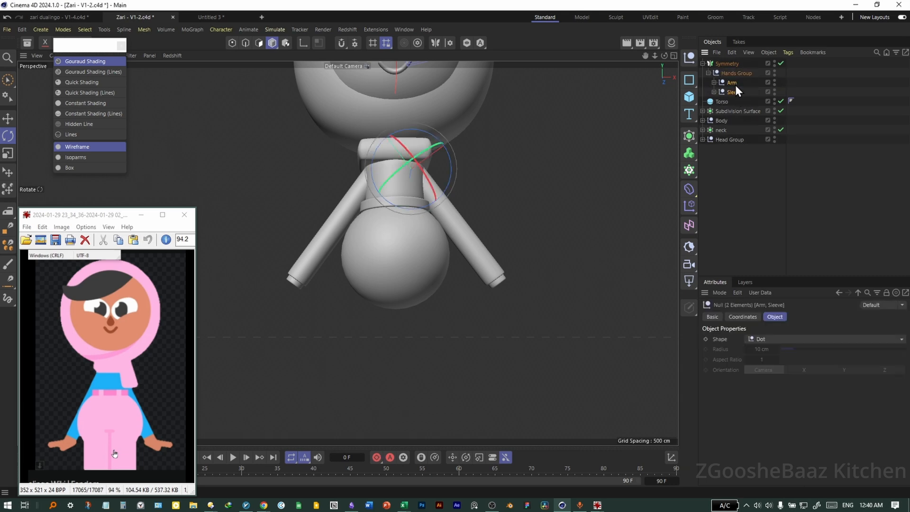
left_click_drag(735, 68, 735, 69, "ctrl")
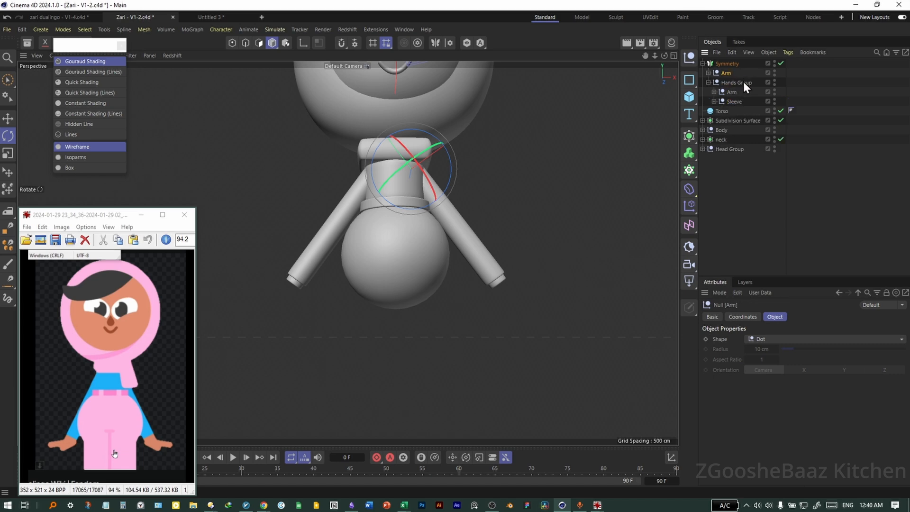
double_click(727, 74)
type("Leg")
key("BackSpace")
key("BackSpace")
type("egs")
key("Return")
Step: Reset the Legs group's bank rotation to make it vertical and move it down to the lower part of the Torso sphere
key("F4")
left_click(742, 317)
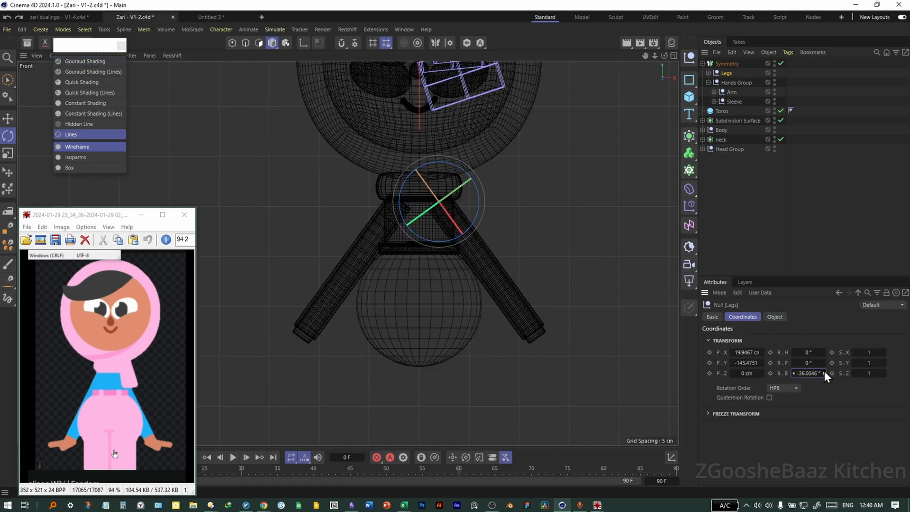
right_click(824, 373)
key("e")
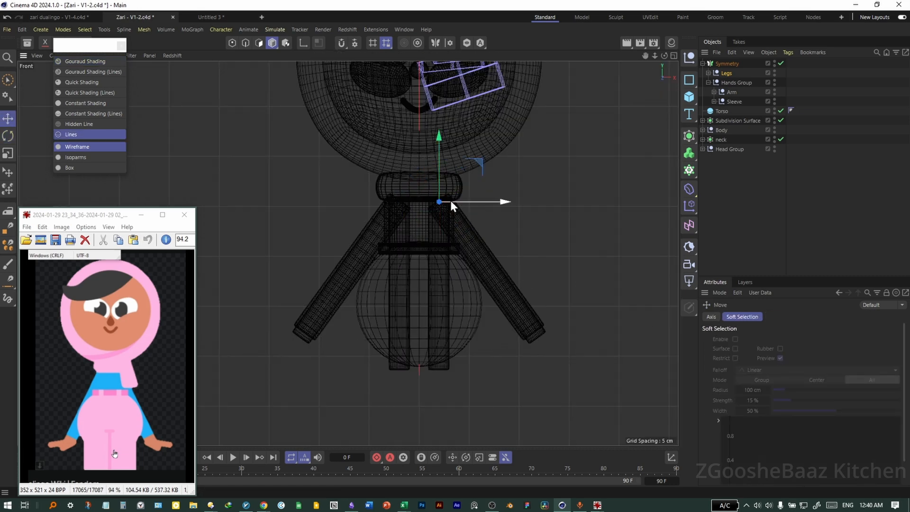
left_click_drag(440, 162, 443, 289)
middle_click_drag(476, 356, 482, 238, "alt")
scroll(484, 284, "down", 4)
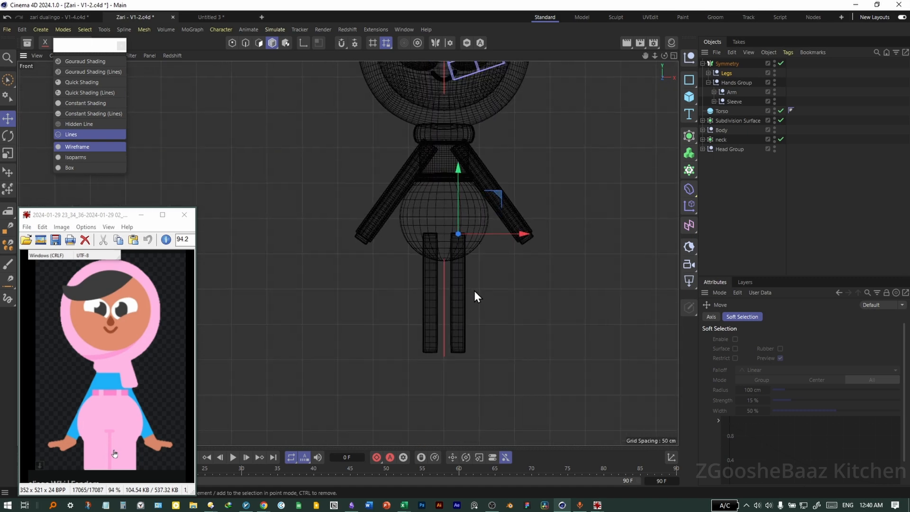
Step: Set the Legs cylinder to an 18.5 cm radius and about 115.1 cm height, and expand it in the object hierarchy
middle_click_drag(473, 291, 456, 316, "alt")
scroll(455, 289, "up", 5)
left_click(434, 303)
left_click(775, 316)
key("ctrl+z")
left_click_drag(776, 349, 719, 350)
middle_click(474, 261)
middle_click(266, 183)
middle_click(489, 323)
middle_click(492, 322)
left_click(725, 111)
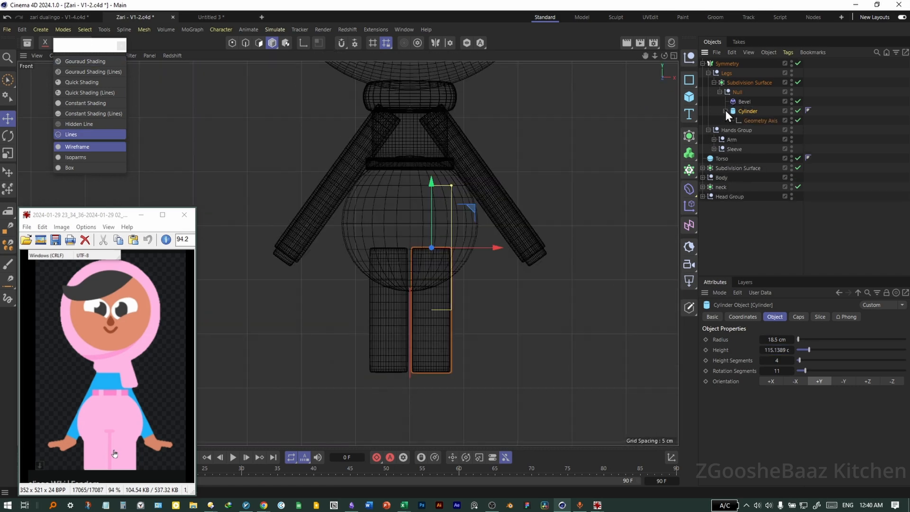
Step: Test stretching the leg cylinder's height with its Geometry Axis disabled, and re-enable the Geometry Axis
left_click(747, 123)
left_click(747, 111)
left_click_drag(777, 350, 822, 350)
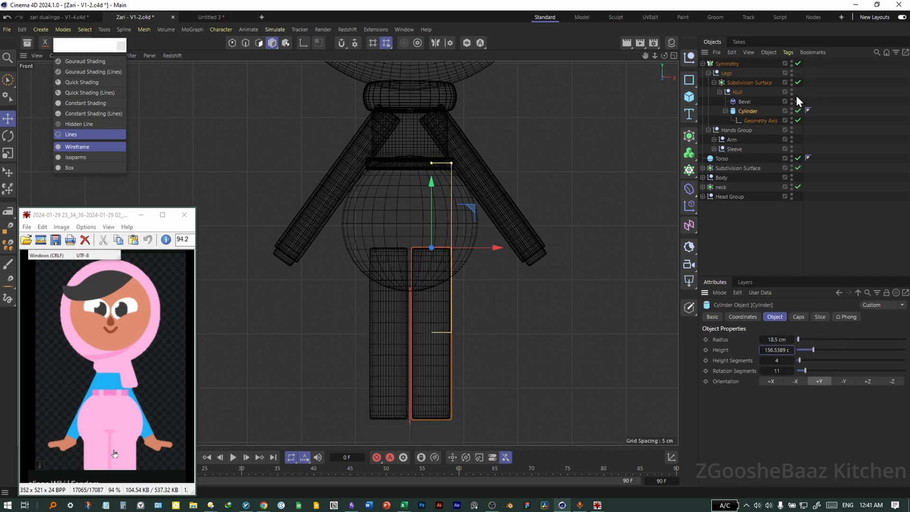
left_click(798, 120)
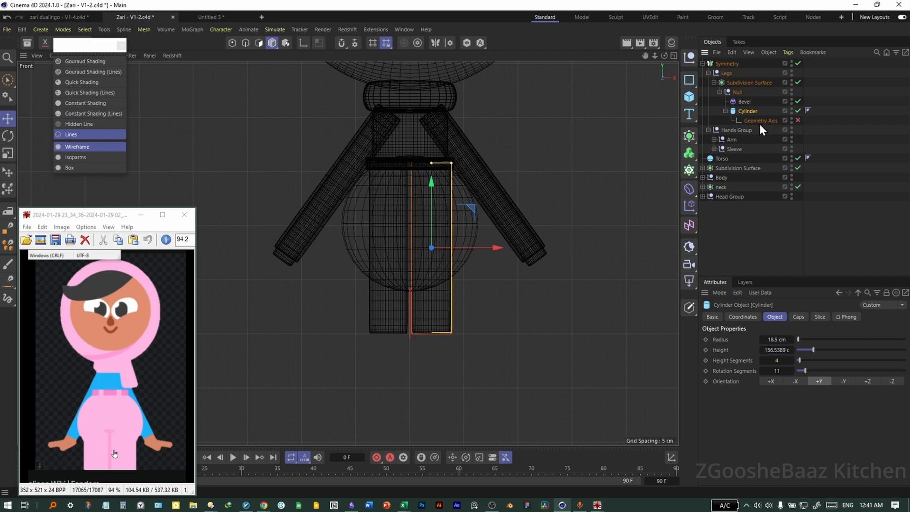
mouse_move(777, 350)
left_mouse_down()
mouse_move(739, 350)
mouse_move(777, 349)
left_mouse_up()
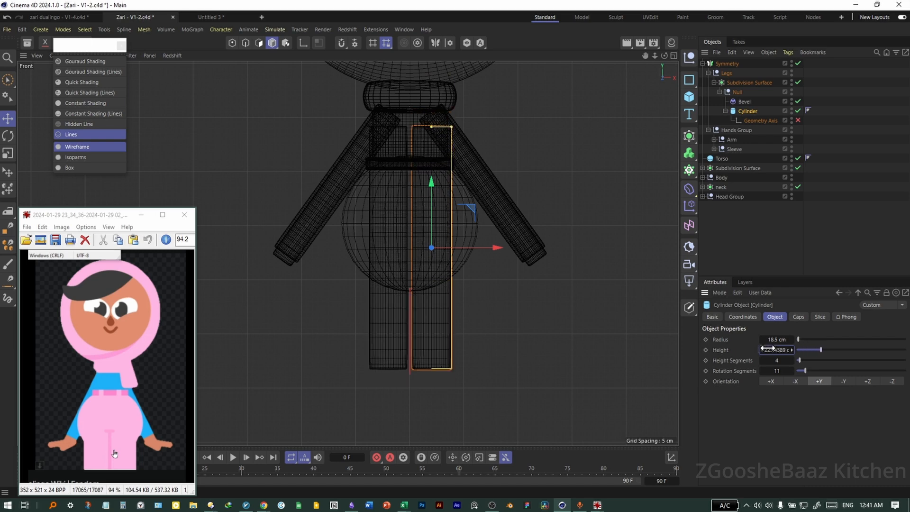
left_click(795, 120)
Step: Shorten the height of the leg cylinder inside the Legs group
key("F1")
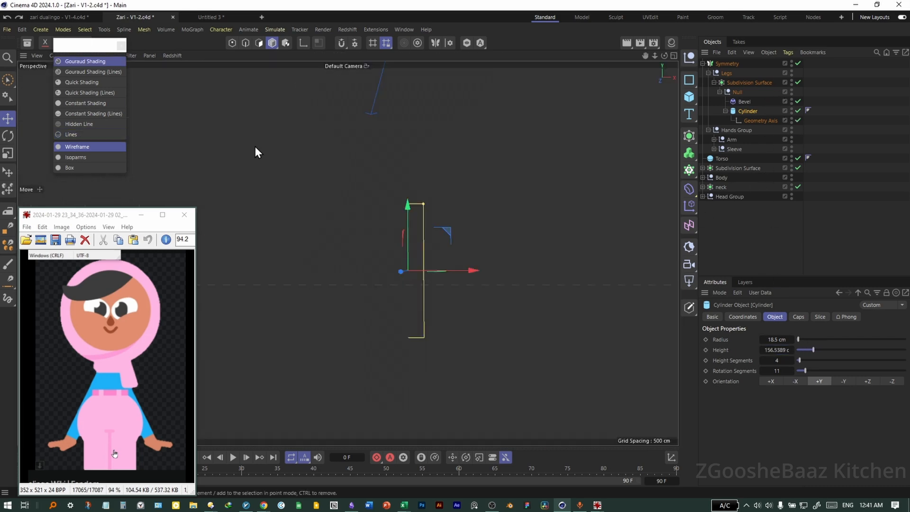
left_click_drag(778, 348, 755, 348)
middle_click(388, 346)
middle_click(390, 346)
middle_click(478, 347)
Step: Duplicate the neck object and move the copy down and outward to the foot of one leg
middle_click(334, 113)
left_click_drag(334, 114, 374, 132, "alt")
left_click(373, 134)
middle_click(420, 175)
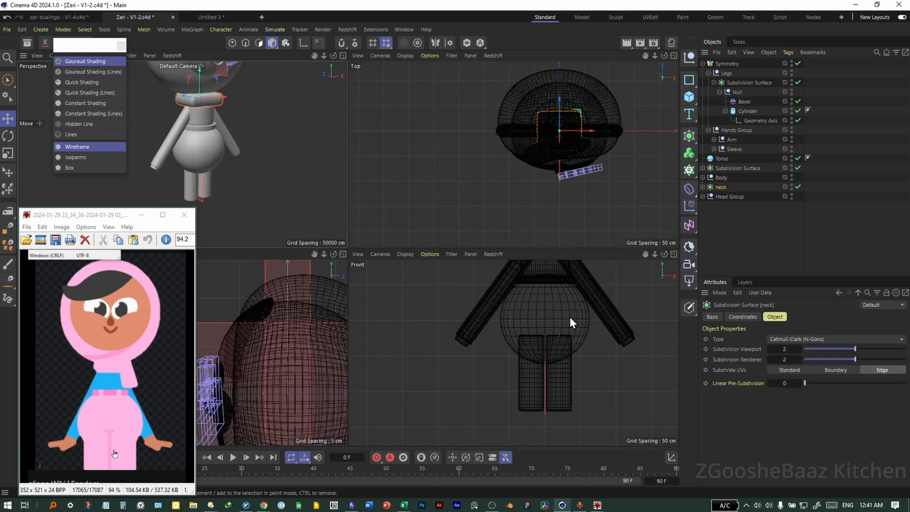
middle_click(534, 291)
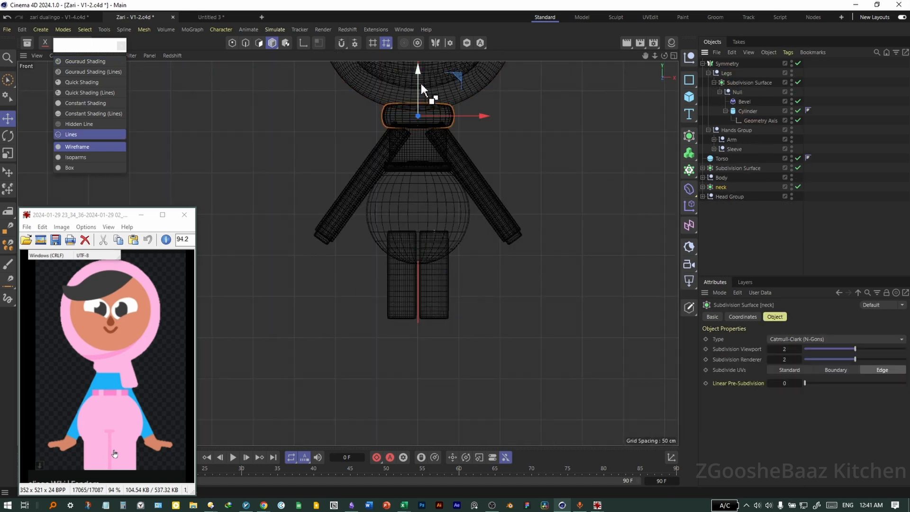
left_click_drag(421, 84, 431, 287, "ctrl")
left_click_drag(473, 320, 508, 328)
Step: Scale the neck copy narrower from front to back through its Correction deformer
middle_click(507, 329)
middle_click(511, 178)
scroll(511, 182, "up", 4)
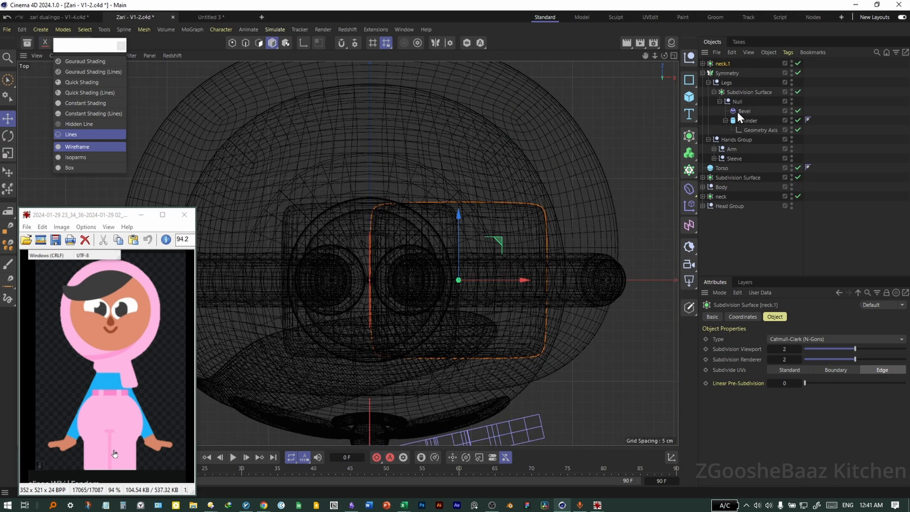
left_click(702, 64)
left_click(738, 83)
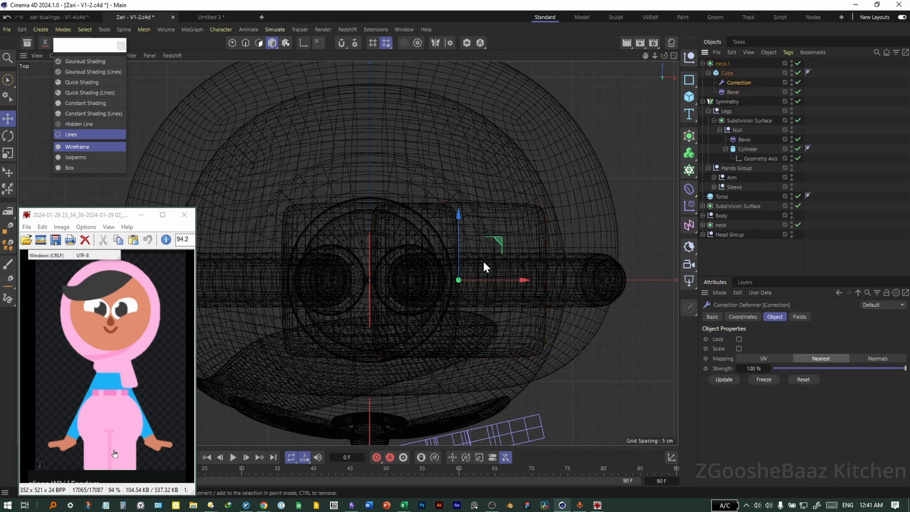
key("t")
left_click_drag(463, 229, 460, 247)
middle_click(333, 218)
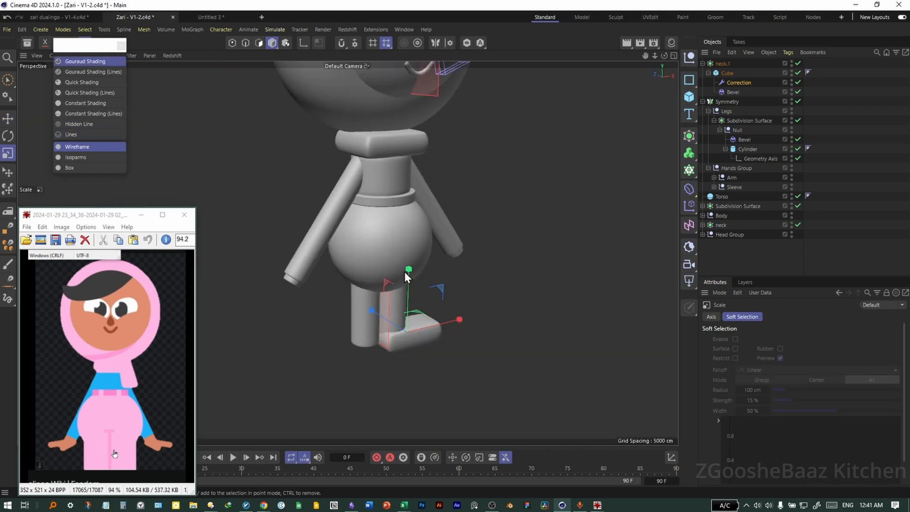
left_click_drag(389, 260, 455, 275, "alt")
scroll(496, 309, "up", 3)
middle_click_drag(496, 309, 519, 278, "alt")
Step: Lower the neck copy beneath the leg and adjust its Bevel deformer to make the shoe shape rounder
key("e")
left_click(723, 64)
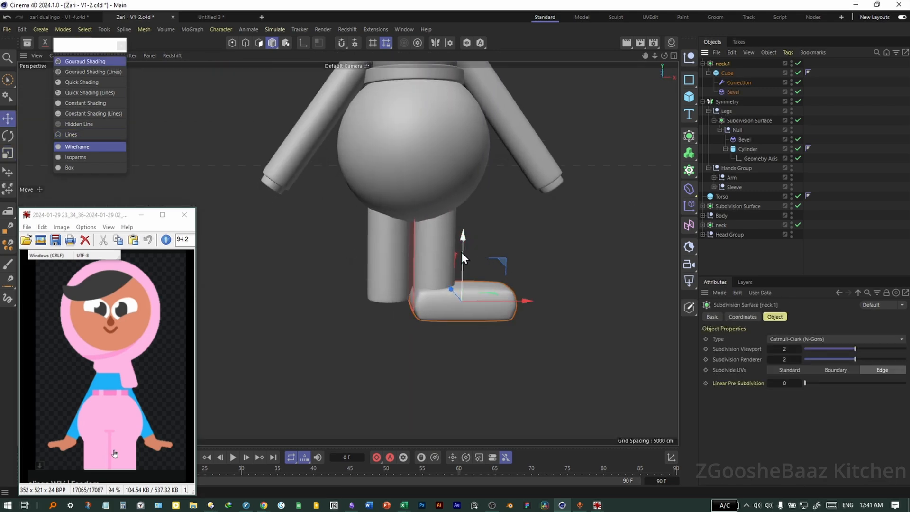
left_click_drag(462, 252, 463, 269)
left_click_drag(489, 329, 408, 344, "alt")
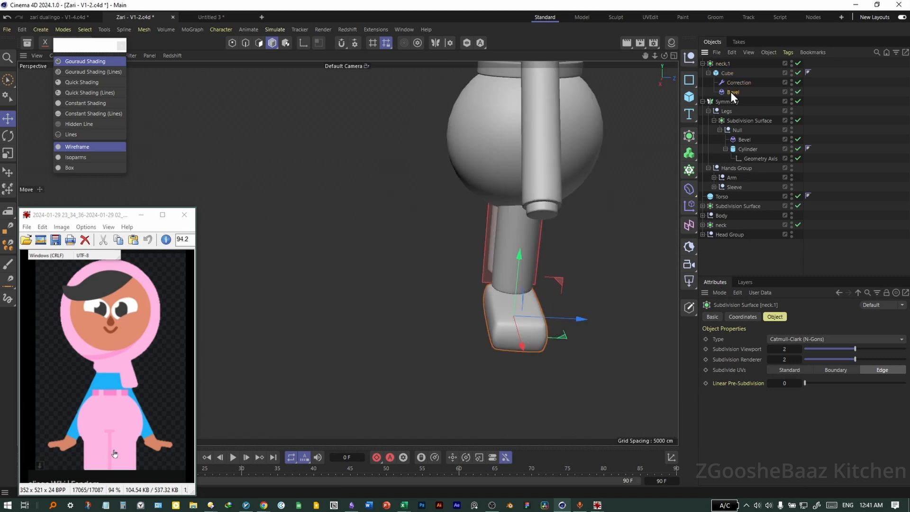
left_click(726, 142)
left_click_drag(772, 431, 789, 432)
left_click_drag(548, 367, 440, 308, "alt")
Step: Rename the neck copy Shoes and place it inside the Symmetry object to mirror it to the other foot
left_click(702, 64)
double_click(722, 64)
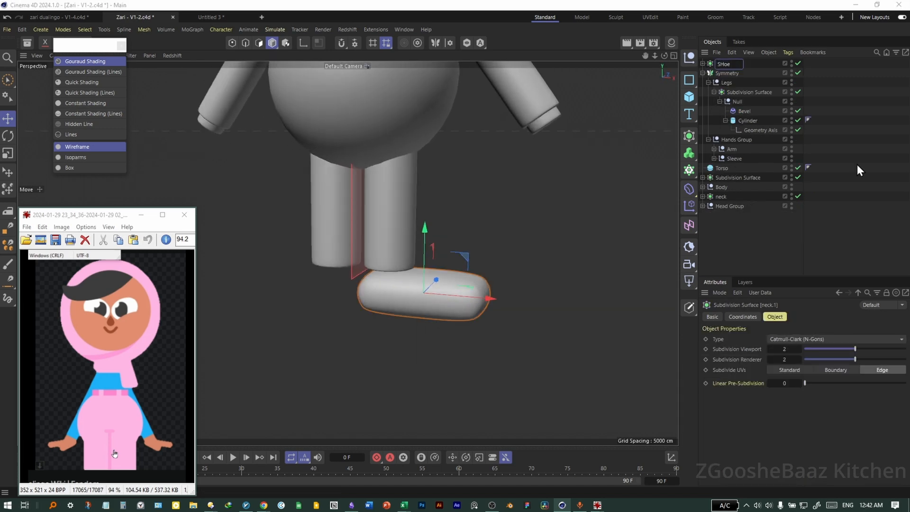
type("Shoes")
left_click(857, 163)
mouse_move(724, 64)
left_mouse_down()
mouse_move(733, 87)
mouse_move(738, 74)
left_mouse_up()
Step: Examine the proportions of the whole character, from the head down to the mirrored shoes
scroll(351, 321, "down", 5)
left_click_drag(398, 313, 424, 299, "alt")
middle_click_drag(424, 299, 391, 238, "alt")
scroll(391, 238, "up", 2)
right_click_drag(423, 209, 378, 242, "alt")
middle_click_drag(378, 243, 382, 268, "alt")
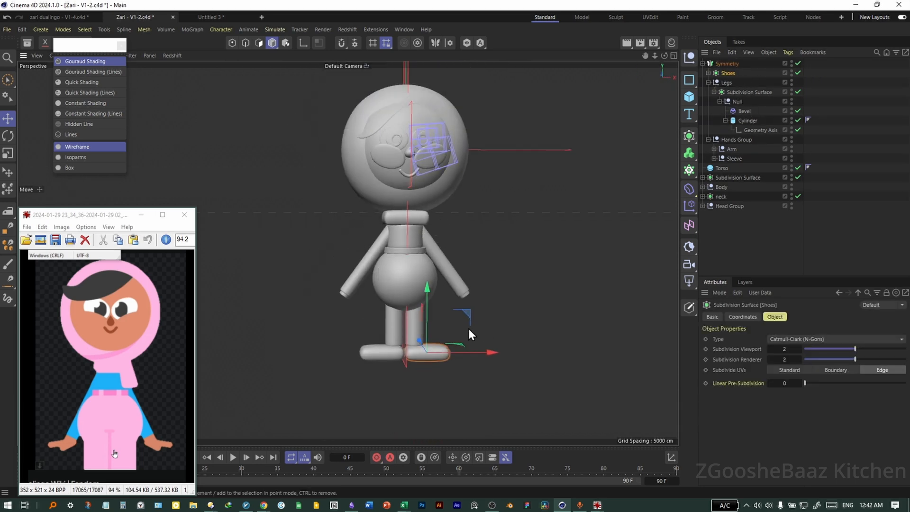
middle_click(469, 329)
middle_click(302, 204)
middle_click_drag(403, 204, 412, 248, "alt")
left_click(512, 244)
left_click_drag(512, 244, 460, 159, "alt")
left_click(448, 223)
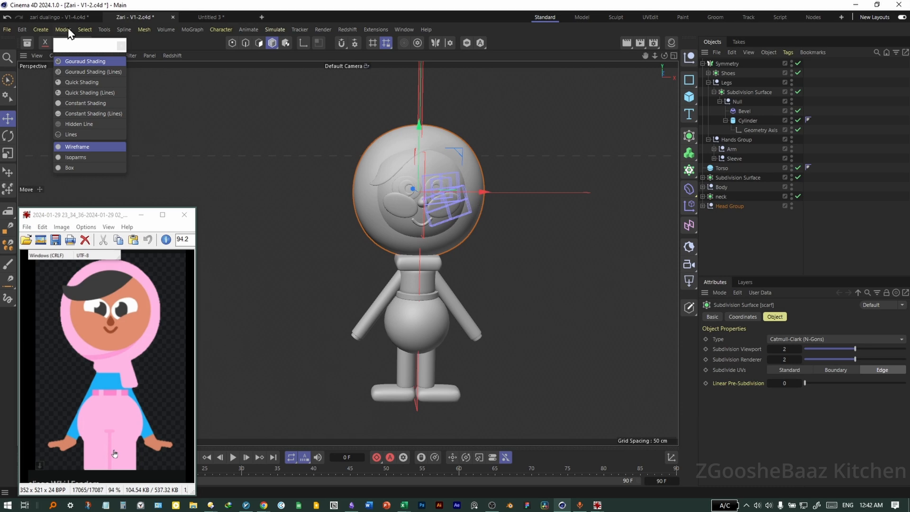
left_click_drag(427, 223, 433, 152, "alt")
scroll(436, 150, "up", 3)
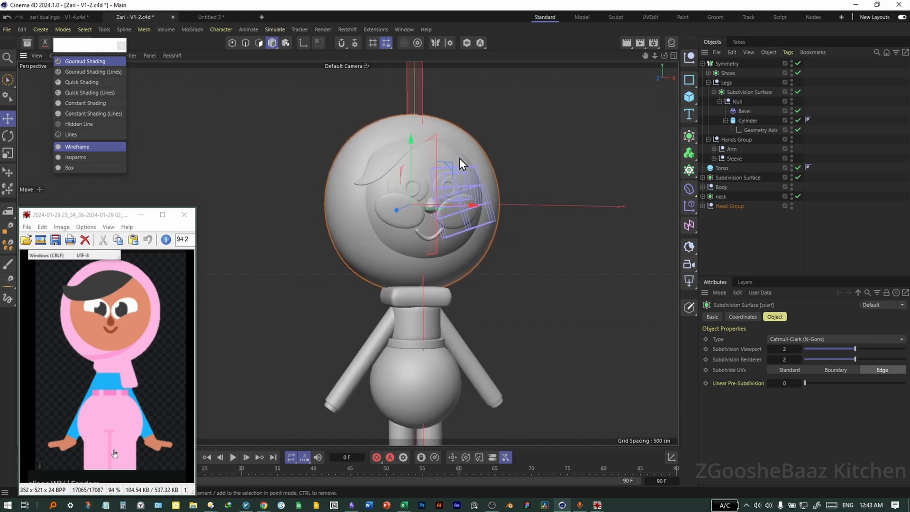
Step: Switch to the finished zari dualingo - V1-4 scene and examine the scarf tail, hands and lower body
key("r")
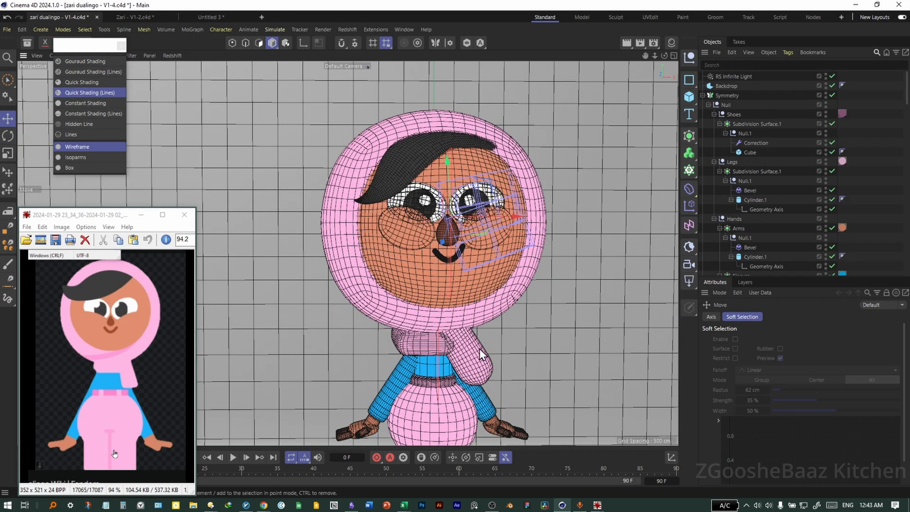
middle_click_drag(479, 353, 460, 295, "alt")
scroll(458, 304, "down", 2)
middle_click_drag(438, 345, 391, 340, "alt")
left_click_drag(391, 340, 396, 362, "alt")
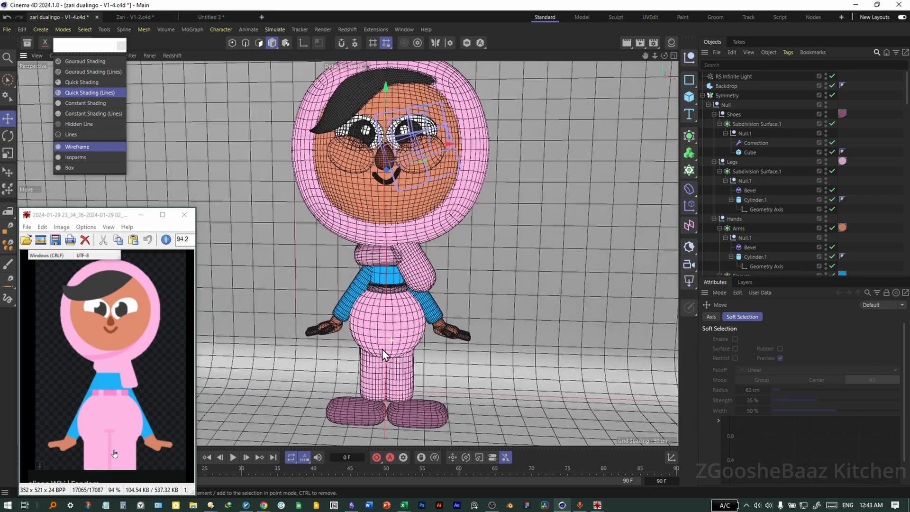
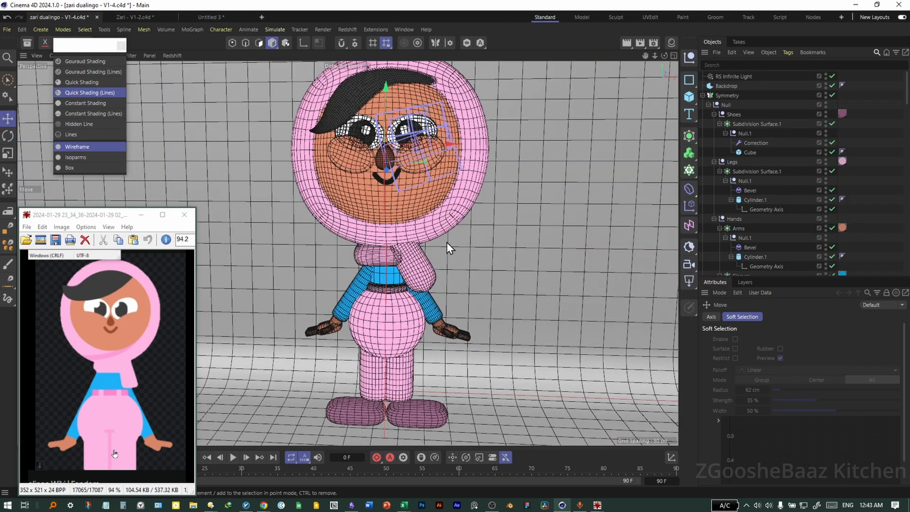
Step: Return to the Zari - V1-2 scene, add an Oil Tank primitive and increase its cap height to round the ends
left_click(112, 18)
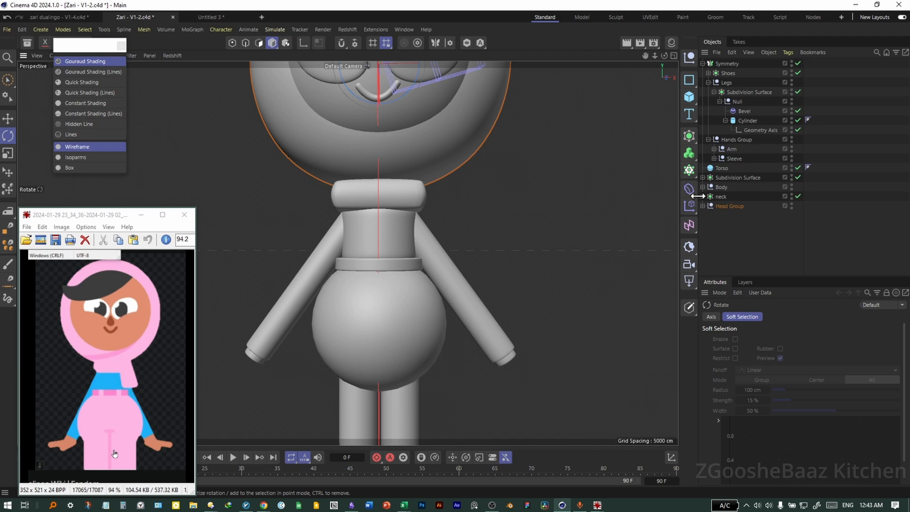
left_click(687, 103)
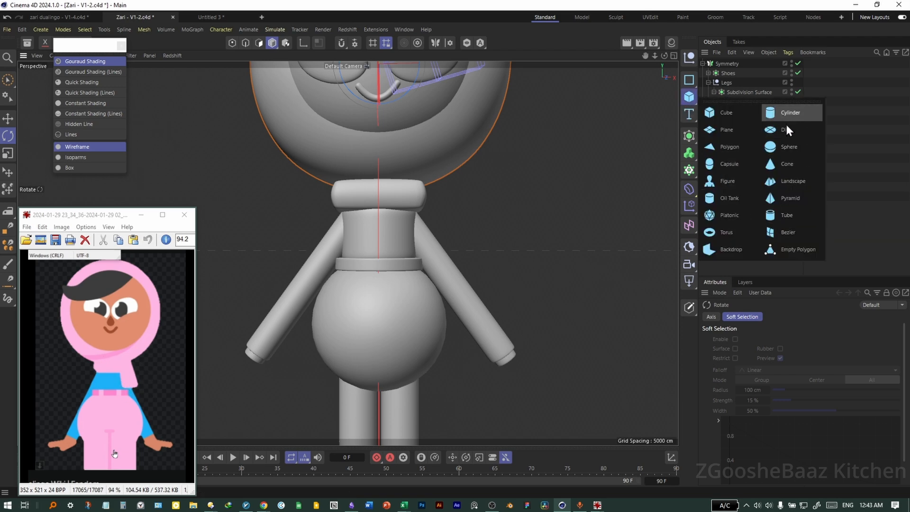
left_click(730, 197)
scroll(430, 291, "down", 2)
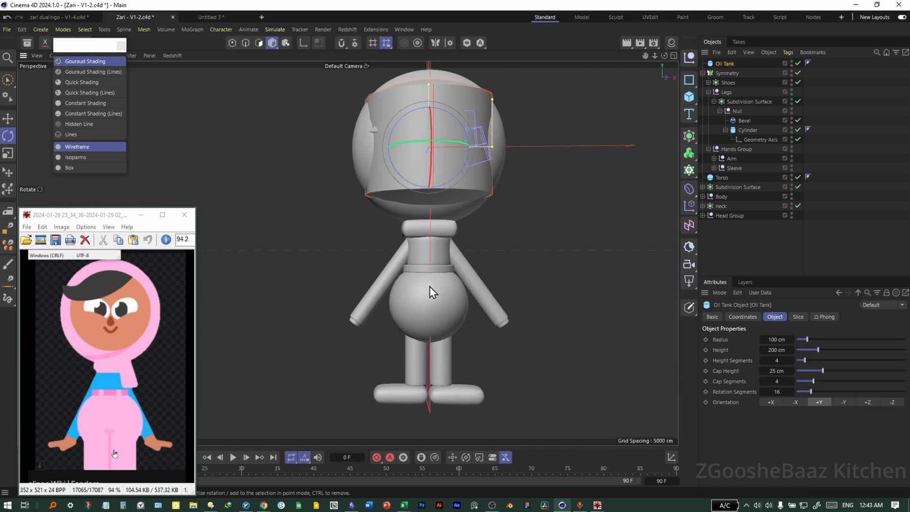
left_click_drag(851, 367, 886, 371)
Step: Scale the Oil Tank down to scarf-tail size and move it down to one side of the neck
key("t")
left_click_drag(511, 221, 415, 214)
key("e")
left_click_drag(459, 100, 488, 206)
right_click_drag(489, 202, 536, 228, "alt")
key("t")
key("r")
key("t")
left_click_drag(540, 228, 479, 230)
key("e")
Step: Examine the scarf tail's fit and the rest of the character from several angles
left_click_drag(502, 246, 407, 320, "alt")
left_click_drag(407, 319, 498, 317, "alt")
right_click_drag(497, 318, 422, 312, "alt")
left_click_drag(422, 311, 355, 130, "alt")
left_click(422, 355)
left_click(356, 131)
left_click_drag(367, 177, 394, 124, "alt")
right_click_drag(395, 124, 477, 335, "alt")
left_click(476, 335)
left_click_drag(482, 281, 484, 182, "alt")
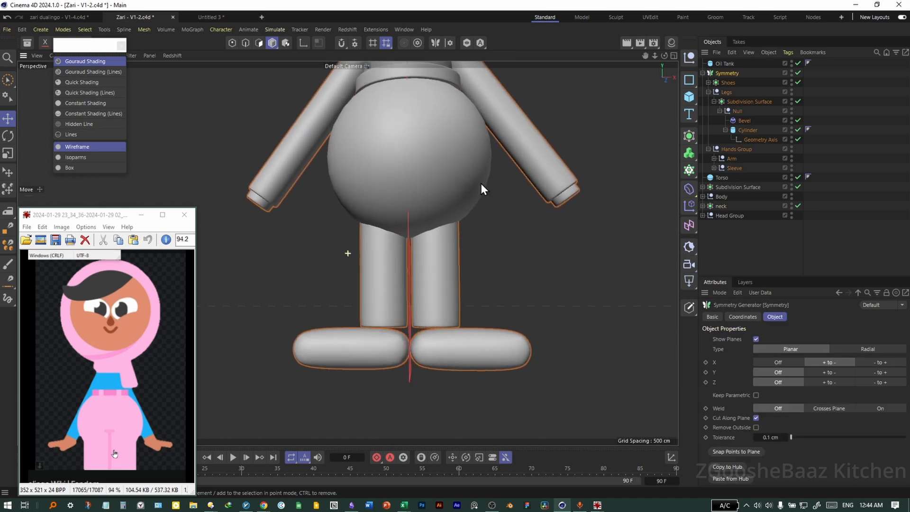
Step: Rotate the Oil Tank slightly in side view so the scarf tail hangs straighter in front of the torso
middle_click_drag(484, 183, 426, 256, "alt")
left_click_drag(426, 257, 417, 288, "alt")
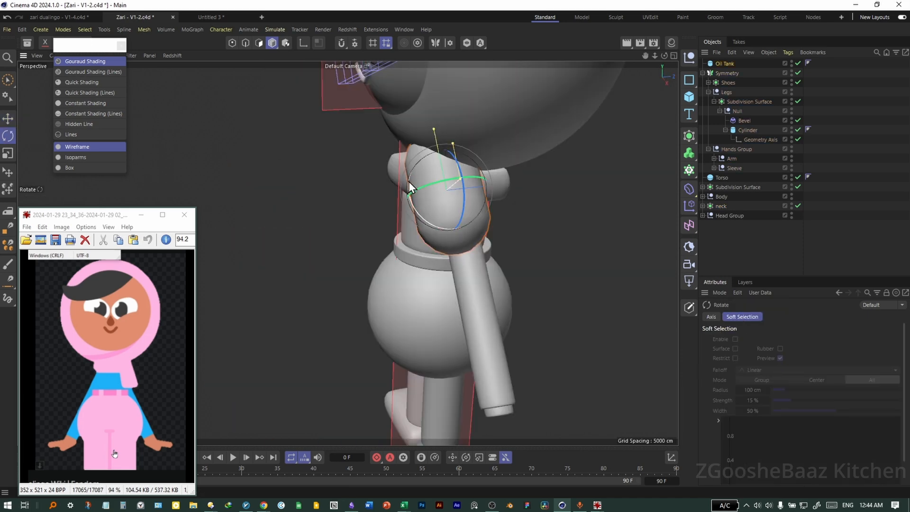
left_click_drag(408, 181, 414, 177)
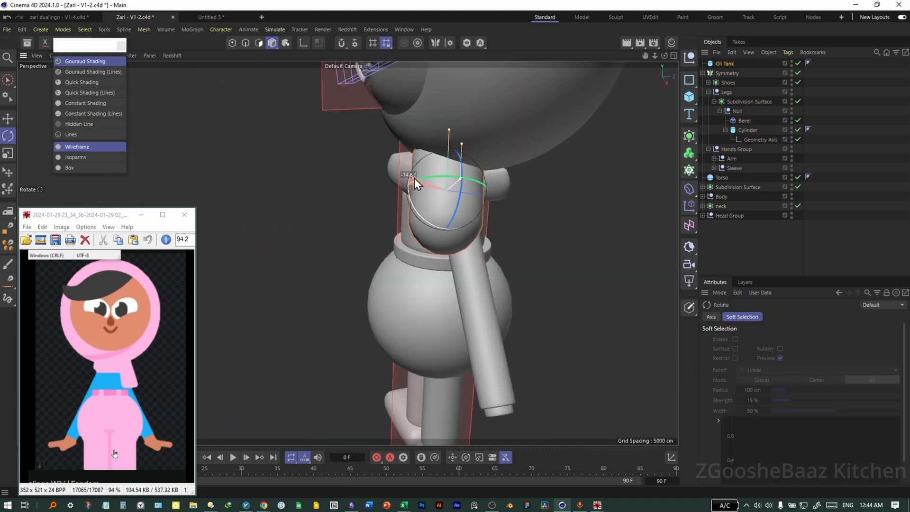
key("e")
left_click_drag(417, 212, 490, 294, "alt")
left_click(490, 294)
Step: Save the Zari - V1-2 scene and paste a copy of the neck object into a new document
key("ctrl+s")
key("ctrl+d")
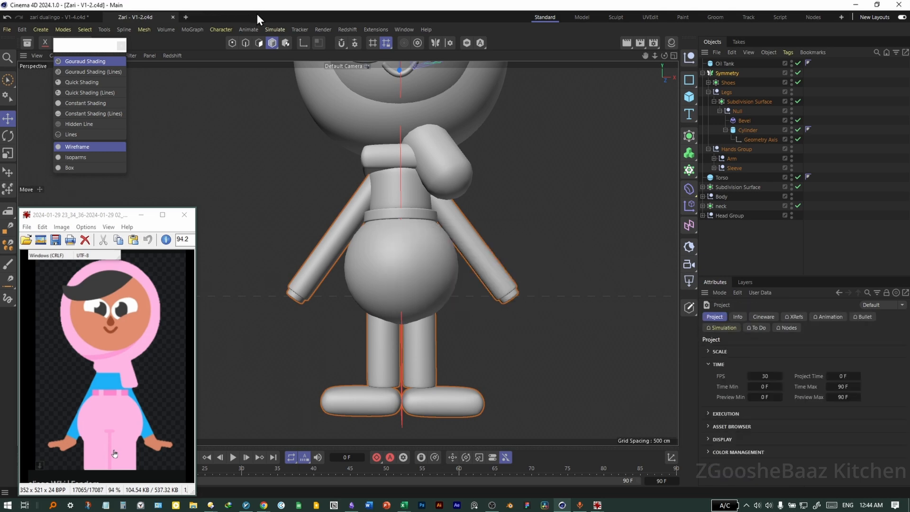
left_click(185, 17)
left_click(141, 17)
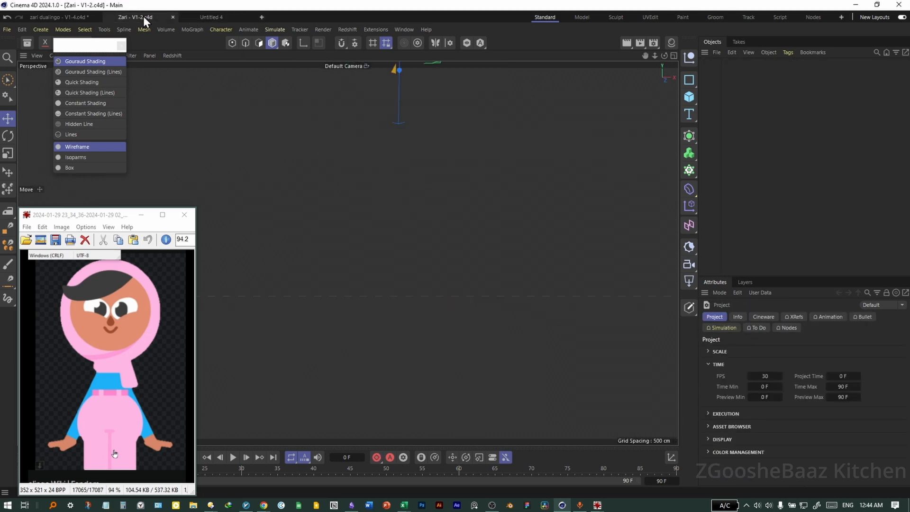
left_click(386, 154)
key("ctrl+c")
left_click(205, 19)
key("ctrl+v")
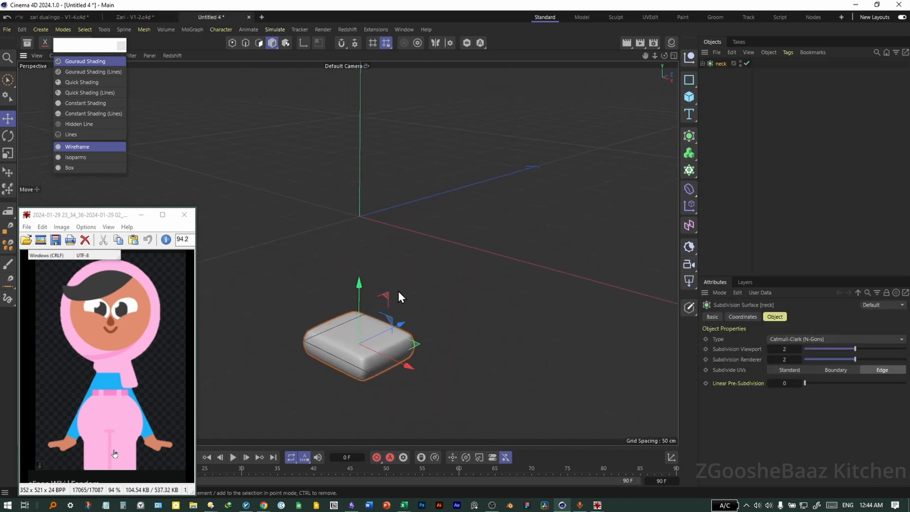
Step: Add an Oil Tank primitive over the pasted neck block, working in the Top view
middle_click_drag(473, 337, 474, 205, "alt")
scroll(370, 234, "up", 5)
left_click_drag(362, 229, 391, 337, "alt")
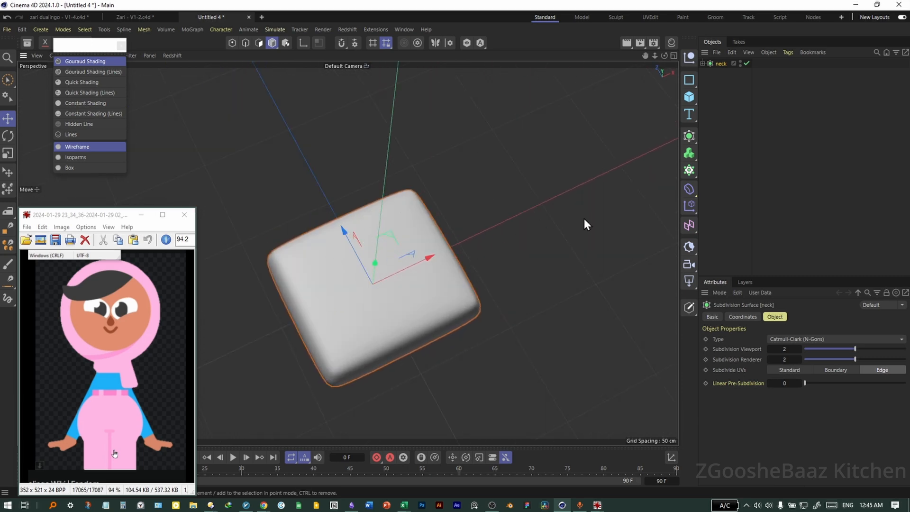
middle_click(326, 258)
middle_click(495, 200)
key("o")
left_click(689, 97)
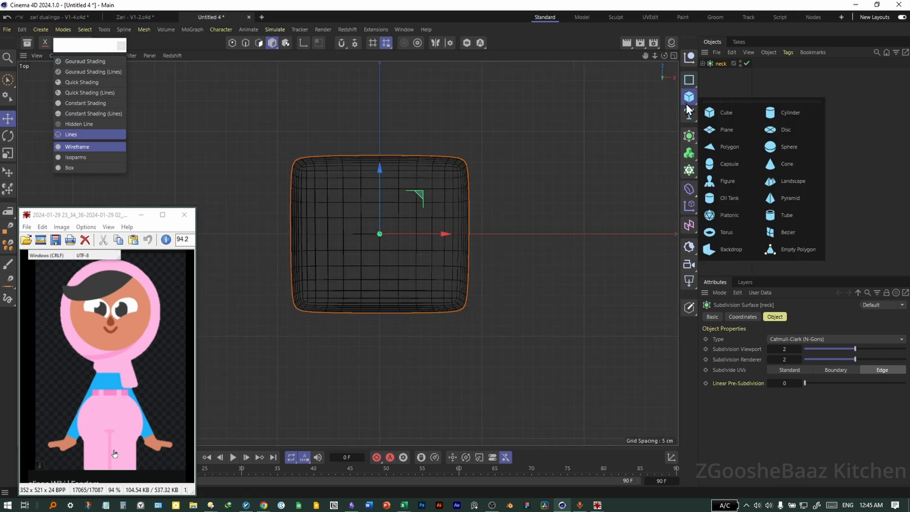
left_click(732, 198)
Step: Set the Oil Tank's orientation to +X, radius to 9 cm, height to 99 cm and cap height to 9 cm
key("r")
left_click_drag(433, 257, 494, 246)
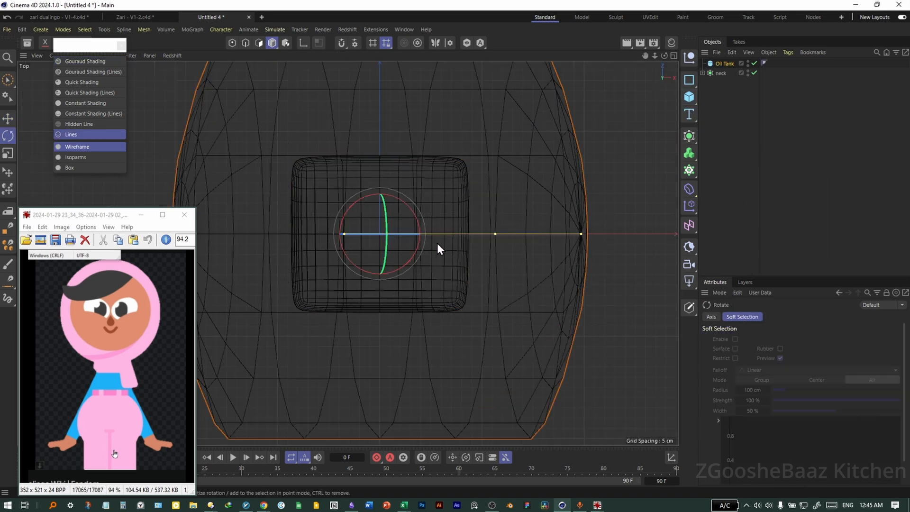
left_click(719, 66)
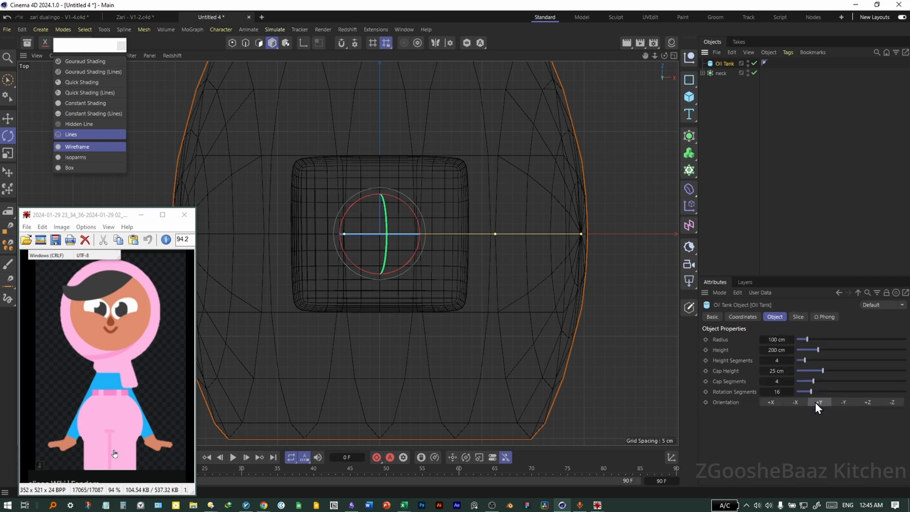
left_click(891, 402)
left_click(768, 402)
left_click_drag(827, 372, 905, 371)
left_click_drag(778, 350, 735, 340)
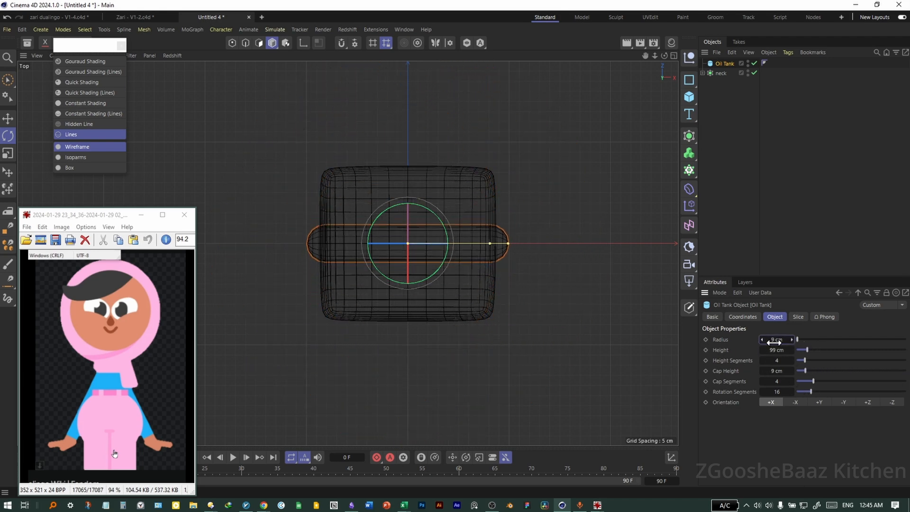
Step: Move the Oil Tank to the palm block's outer edge near its corner to form the first finger
key("e")
left_click_drag(431, 251, 543, 214)
scroll(543, 215, "up", 3)
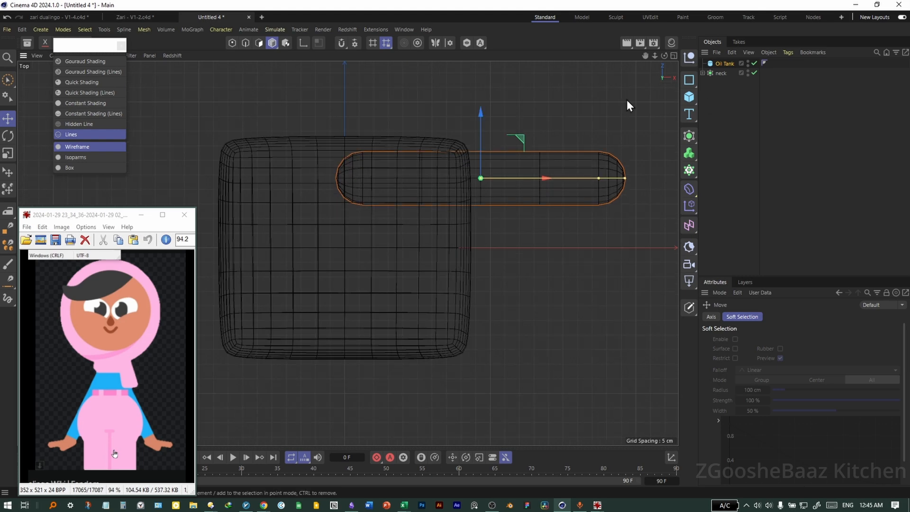
Step: Duplicate the finger twice along the palm block's edge to make three parallel, evenly spaced fingers
left_click_drag(481, 125, 485, 190, "ctrl")
middle_click(549, 262)
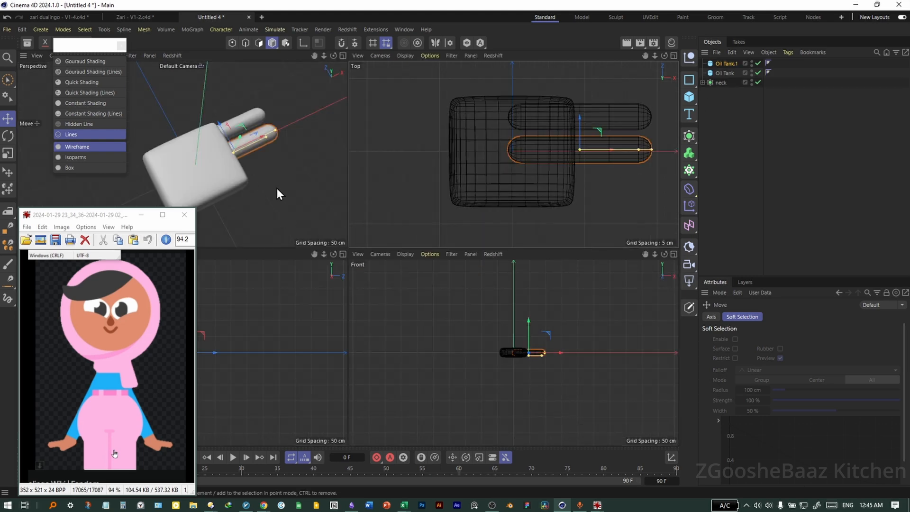
middle_click(259, 182)
left_click_drag(421, 194, 449, 248, "ctrl")
middle_click(578, 294)
middle_click(477, 238)
scroll(493, 236, "down", 4)
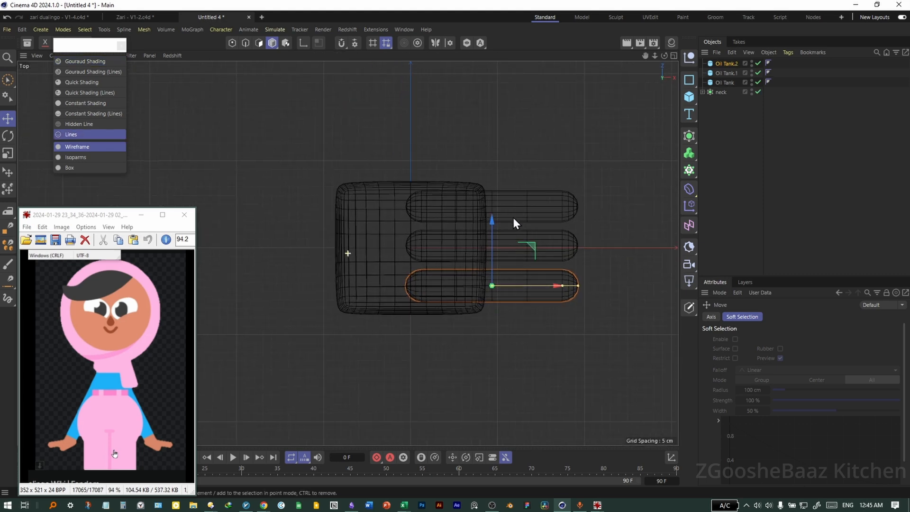
Step: Duplicate a finger as the thumb, rotate it diagonally and place it over the palm block's side edge in the Top view
left_click(507, 215)
left_click_drag(496, 170, 495, 126, "ctrl")
key("r")
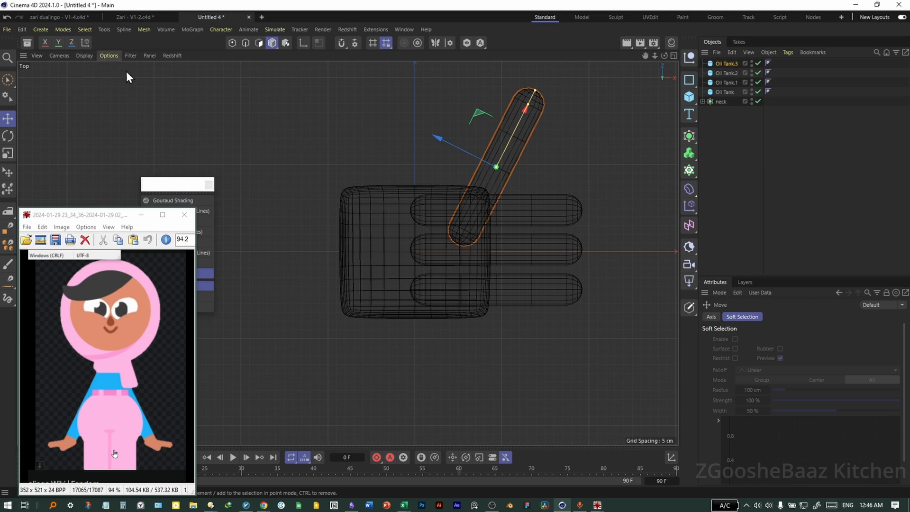
left_click(86, 42)
left_click(86, 42)
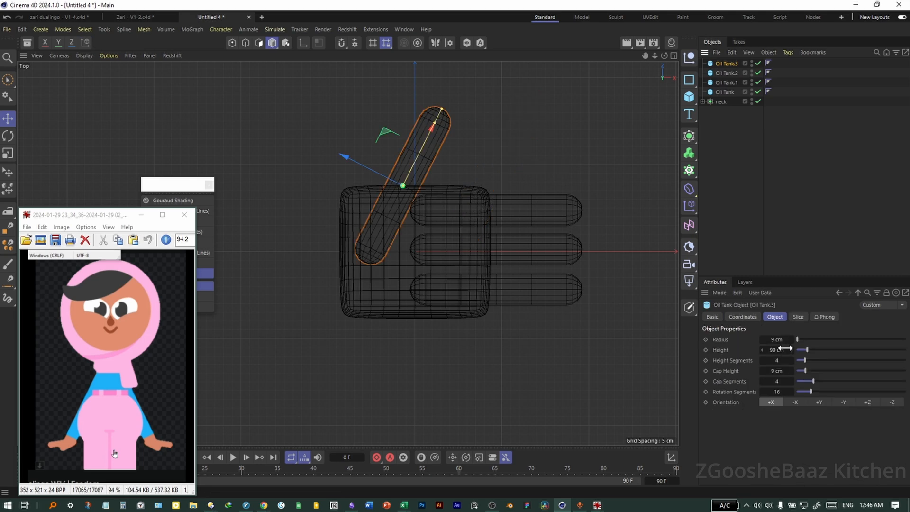
Step: Set the thumb's radius to 13.5 cm, height to 60.6 cm and cap height to 13.5 cm
mouse_move(785, 348)
left_mouse_down()
mouse_move(773, 349)
mouse_move(782, 340)
left_mouse_up()
left_click_drag(782, 339, 784, 340)
left_click_drag(782, 370, 783, 371)
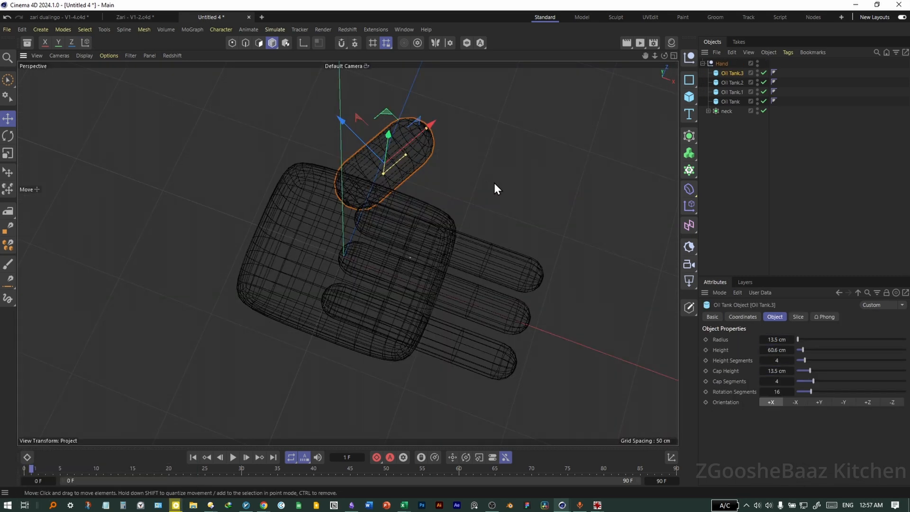
Step: Rename the palm block's Subdivision Surface object as "hand palm"
left_click_drag(493, 186, 315, 227, "alt")
left_click(313, 237)
left_click(708, 111)
double_click(725, 111)
type("hand")
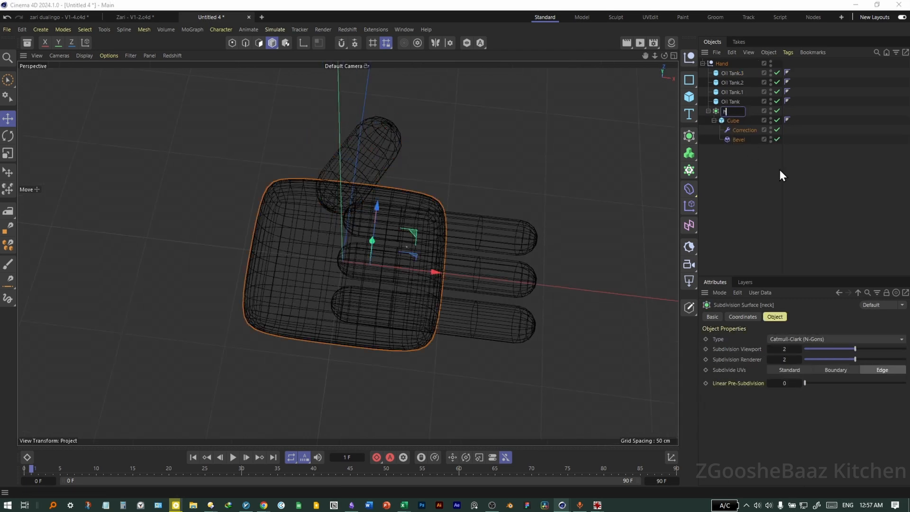
type(" palm")
key("Return")
Step: Examine the palm's Bevel and Correction deformers and the shape of the hand in the different views
left_click(738, 140)
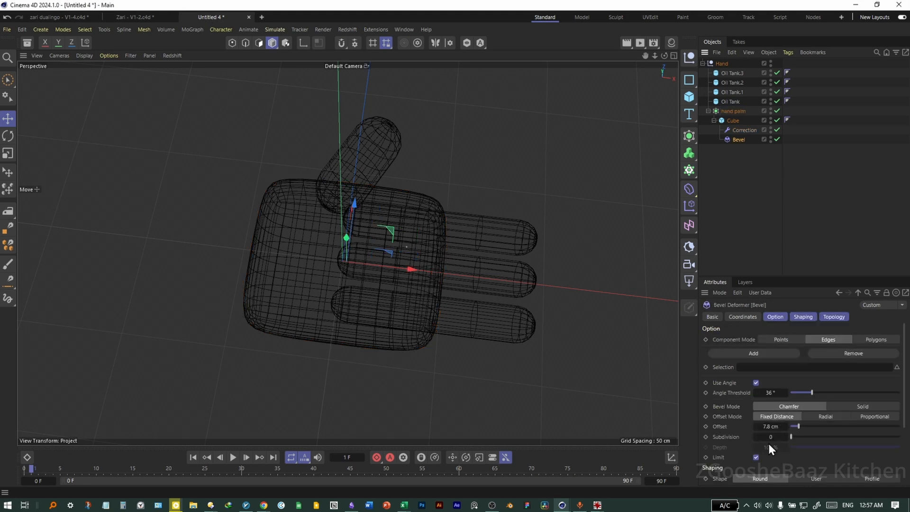
left_click(745, 131)
left_click_drag(437, 367, 431, 305, "alt")
middle_click(431, 305)
middle_click(182, 332)
right_click_drag(341, 254, 425, 260, "alt")
middle_click_drag(425, 259, 388, 266, "alt")
middle_click(440, 316)
left_click(530, 348)
middle_click(529, 347)
right_click_drag(374, 265, 431, 268, "alt")
middle_click_drag(431, 268, 421, 282, "alt")
middle_click(420, 281)
middle_click(329, 219)
left_click_drag(386, 231, 436, 260, "alt")
Step: Copy the Hand group into the Zari - V1-2 document and remove the old Hand from the Hands Group
left_click(722, 63)
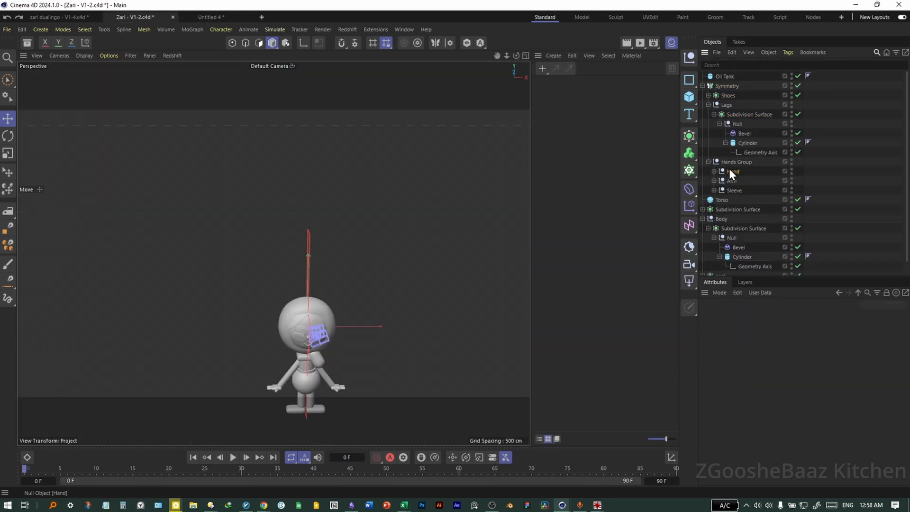
left_click(731, 174)
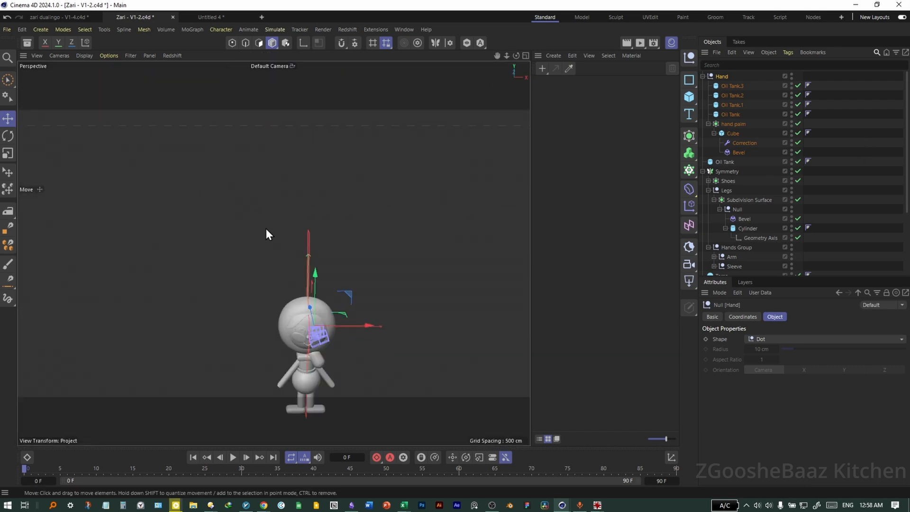
left_click_drag(267, 230, 376, 247, "alt")
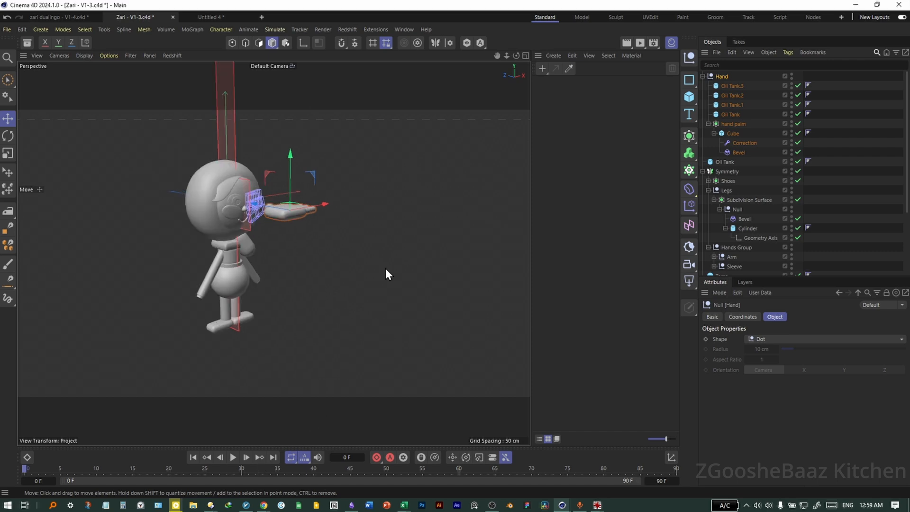
Step: Move only the Hand group's axis to the wrist end of the palm in the Top view
middle_click(385, 269)
key("F1")
middle_click(418, 311)
middle_click(397, 190)
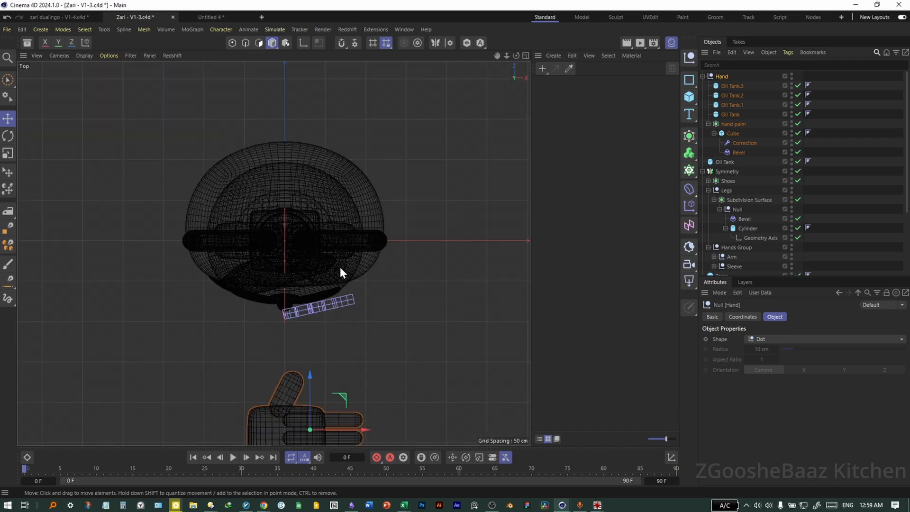
scroll(358, 394, "up", 1)
middle_click_drag(358, 394, 409, 275, "alt")
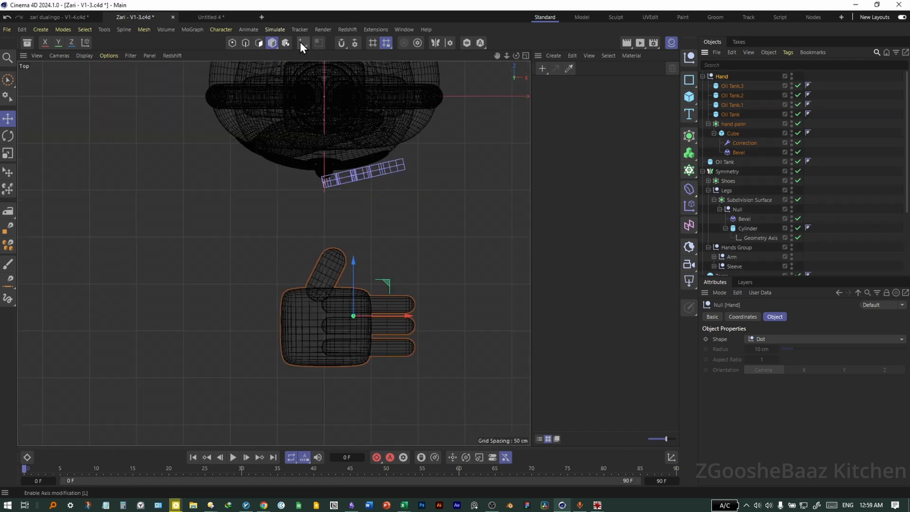
left_click(300, 42)
left_click_drag(397, 318, 338, 316)
left_click_drag(295, 281, 294, 291)
left_click(304, 43)
Step: Scale the whole Hand group down in proportion to the character
key("t")
left_click_drag(454, 283, 275, 333)
key("e")
Step: Move the hand down to the lower end of the arm, aligning its wrist in the Front view
middle_click(407, 264)
middle_click(393, 247)
middle_click(476, 198)
middle_click(214, 189)
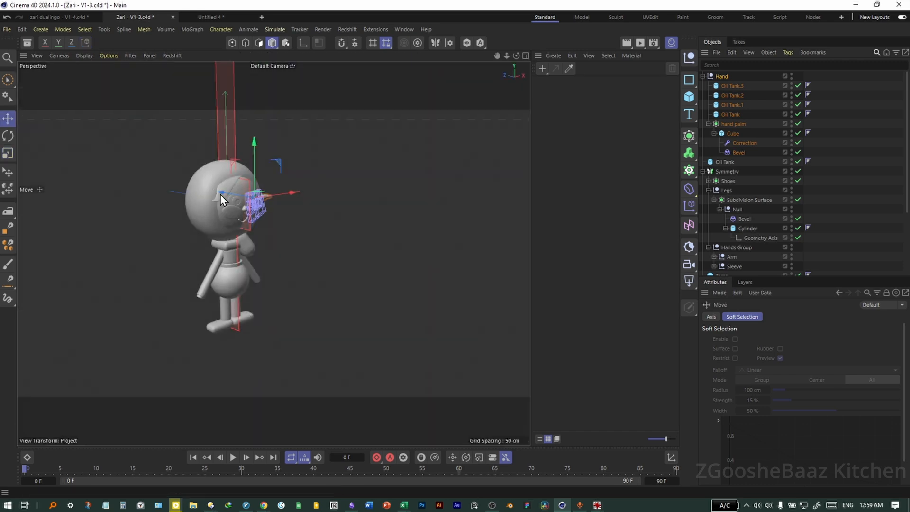
middle_click(303, 258)
middle_click(381, 319)
left_click_drag(406, 300, 411, 390)
scroll(411, 335, "up", 10)
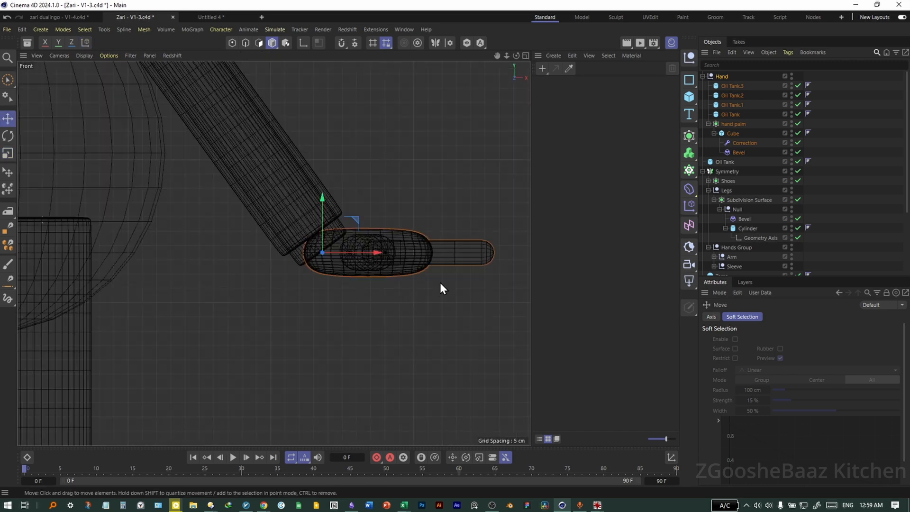
Step: Flip the hand around its length at the wrist so the thumb points toward the character's front
middle_click(403, 273)
middle_click(241, 208)
left_click_drag(352, 265, 293, 298, "alt")
scroll(332, 265, "up", 8)
key("r")
left_click_drag(363, 230, 401, 318)
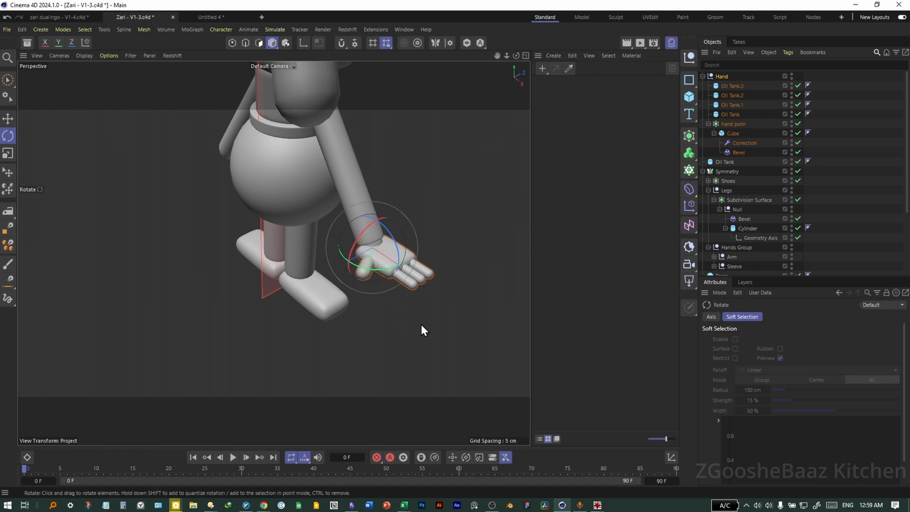
Step: Bring up the reference image of the girl beside the Front view
key("F4")
mouse_move(598, 505)
left_click(648, 467)
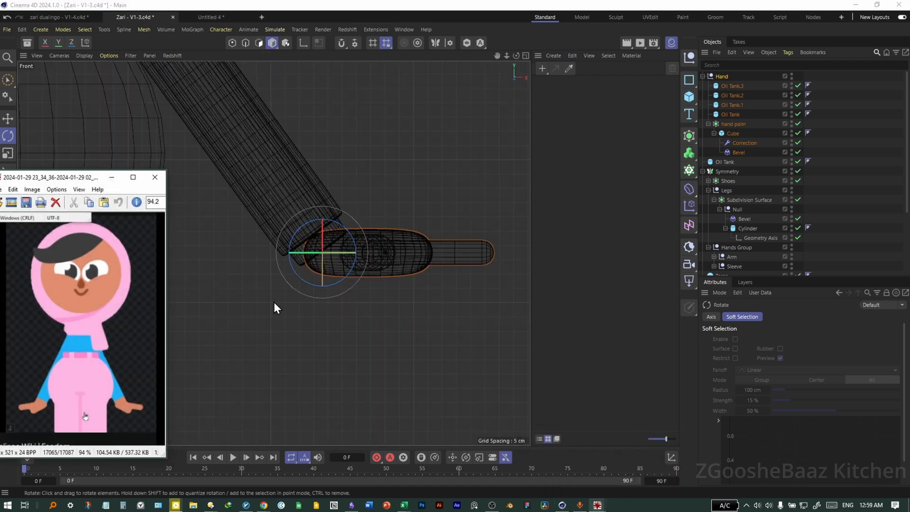
key("r")
key("r")
key("r")
key("r")
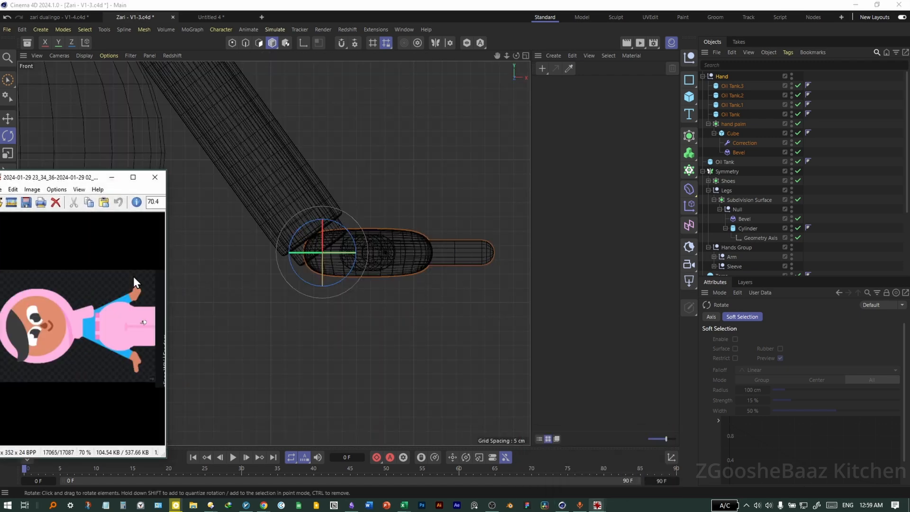
Step: Tilt the hand slightly downward at the wrist in the Front view, following the reference image
left_click(403, 174)
left_click(337, 235)
left_click(721, 76)
key("r")
left_click_drag(337, 229, 345, 234)
key("e")
middle_click(279, 194)
middle_click(262, 199)
left_click_drag(263, 201, 309, 236, "alt")
scroll(309, 236, "down", 4)
middle_click_drag(309, 236, 340, 234, "alt")
left_click_drag(341, 235, 325, 221, "alt")
Step: Place the collapsed Hand group inside the Hands Group above Arm, so the Symmetry mirrors it
left_click(703, 76)
left_click(723, 79)
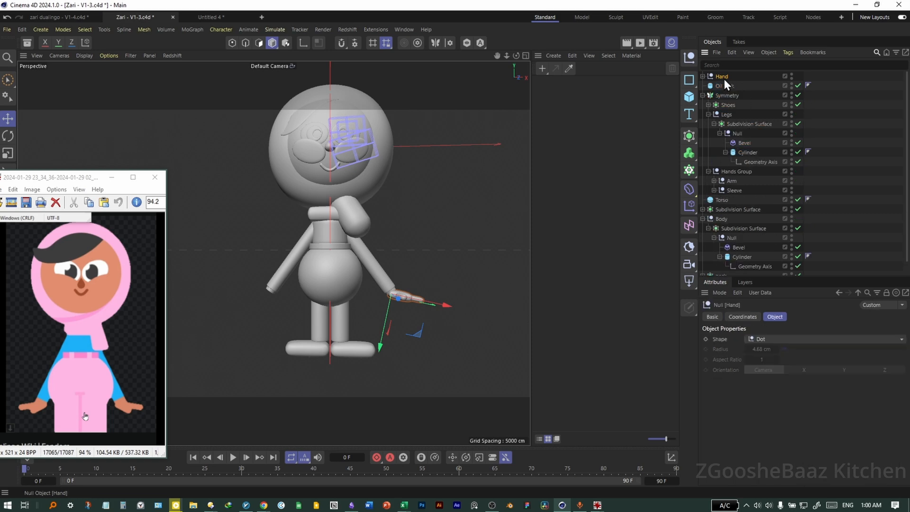
left_click_drag(726, 80, 751, 161)
left_click_drag(738, 193, 742, 172)
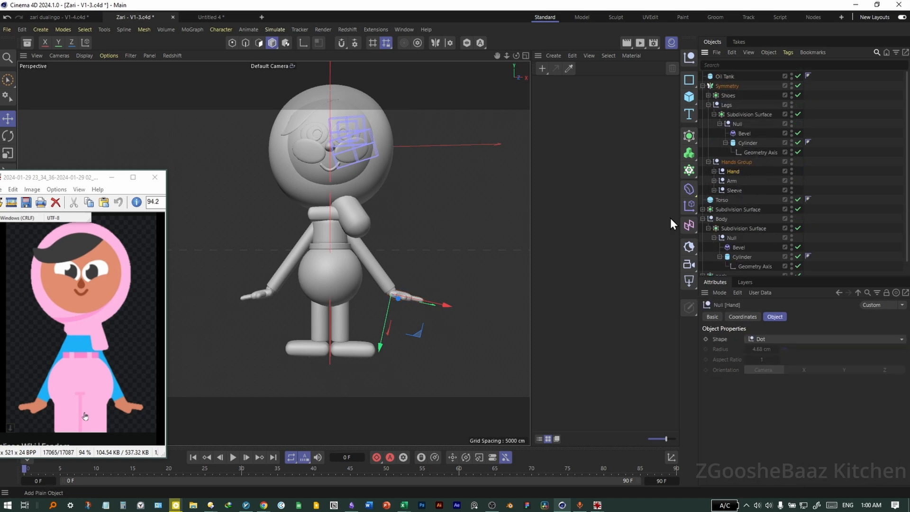
Step: Create a new Redshift material and open it in an enlarged Node Editor beside the character and reference image
middle_click_drag(373, 157, 347, 199, "alt")
left_click_drag(79, 180, 123, 183)
left_click(371, 247)
key("h")
left_click(545, 69)
double_click(546, 93)
left_click_drag(616, 88, 669, 144)
scroll(544, 255, "down", 5)
middle_click_drag(544, 255, 521, 207)
scroll(586, 263, "up", 5)
middle_click_drag(567, 232, 611, 303)
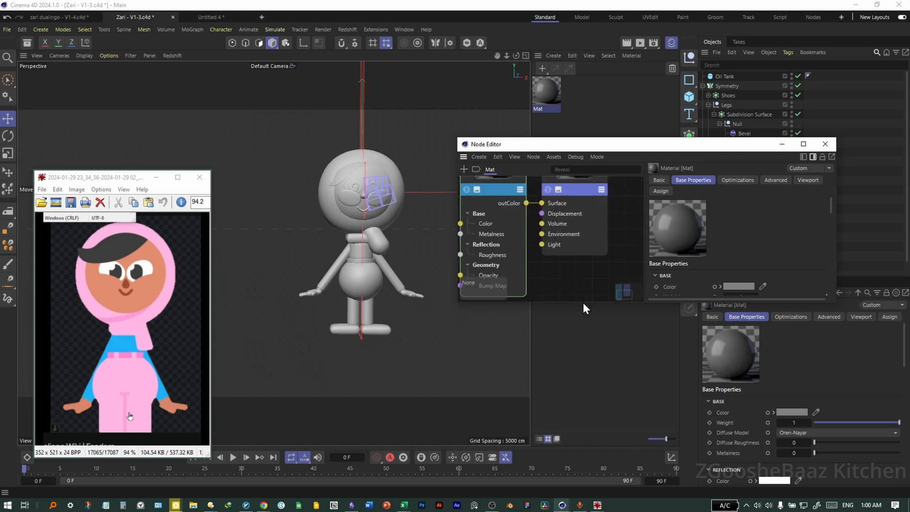
left_click_drag(584, 302, 573, 393)
middle_click_drag(553, 189, 579, 249)
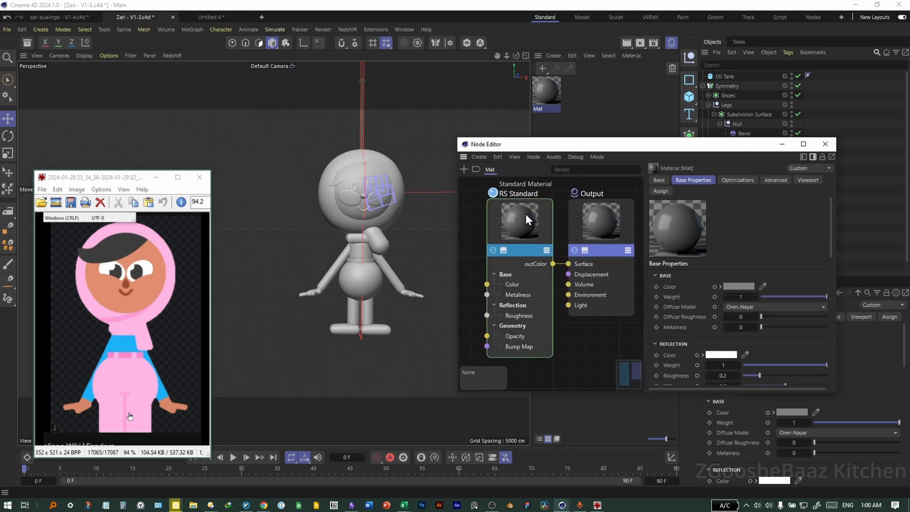
Step: Set the base weight of the material's RS Standard node to 0
left_click(528, 215)
scroll(750, 292, "down", 10)
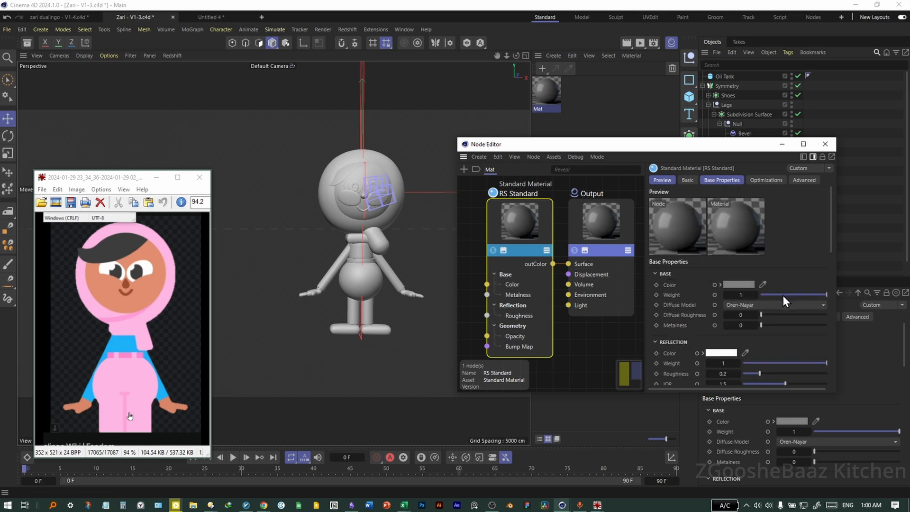
scroll(693, 247, "up", 10)
left_click_drag(826, 296, 565, 289)
scroll(710, 299, "down", 3)
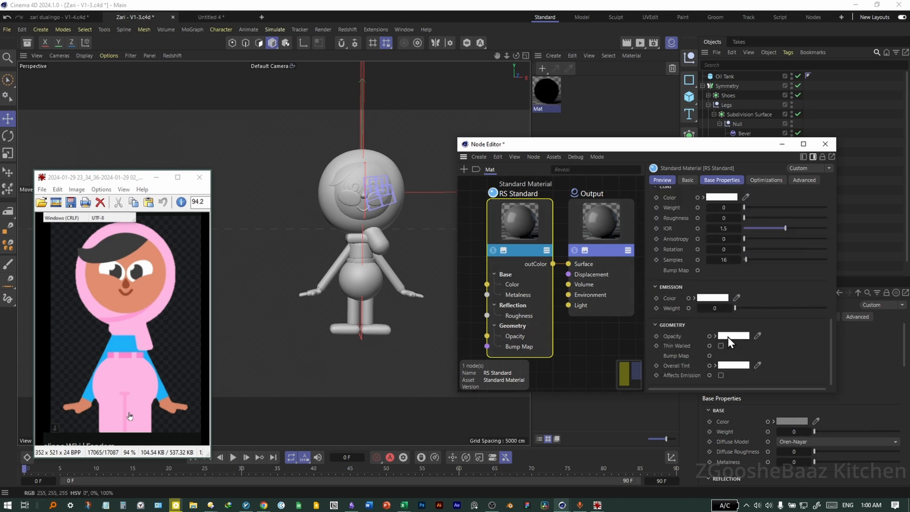
Step: Sample the scarf's pink from the reference image as the material's emission color, with an emission weight of 1
left_click(719, 300)
left_click(736, 299)
left_click(163, 289)
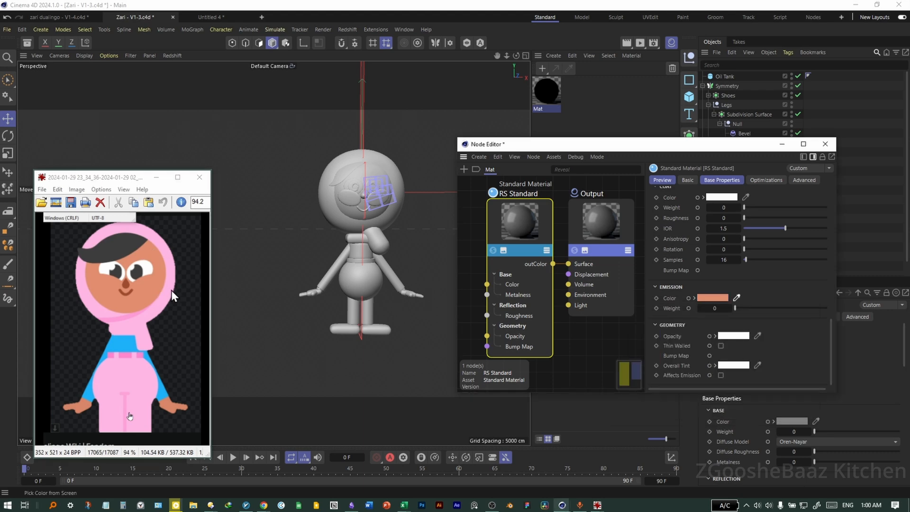
left_click(167, 308)
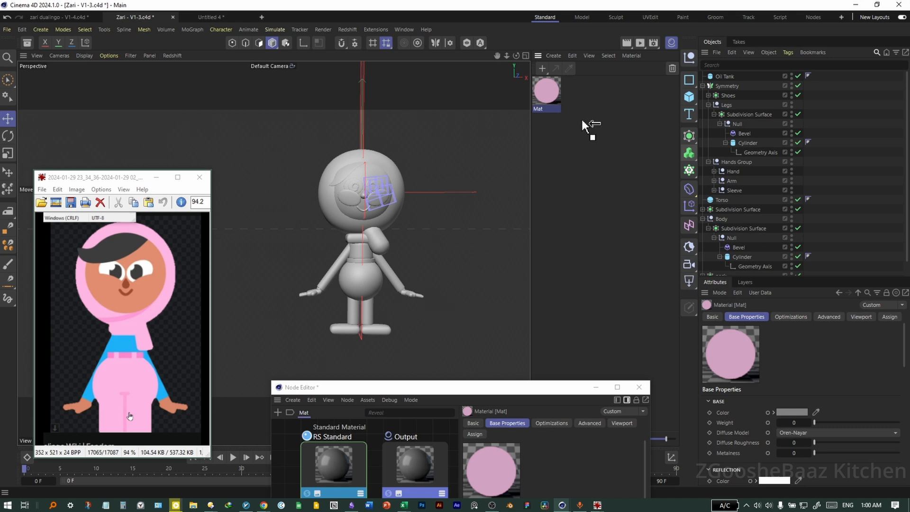
Step: Apply the pink material to the head scarf, the scarf tail and the Torso sphere
left_click(399, 180)
left_click_drag(400, 179, 401, 182)
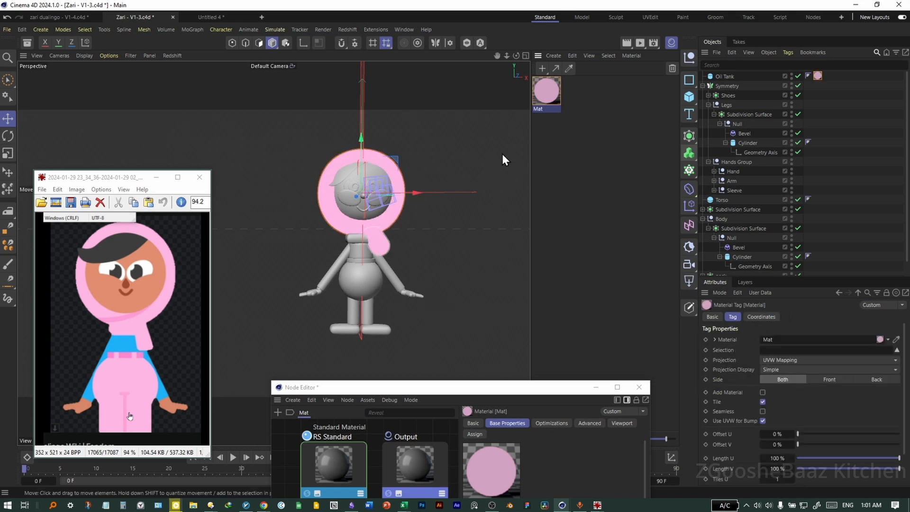
left_click(361, 273)
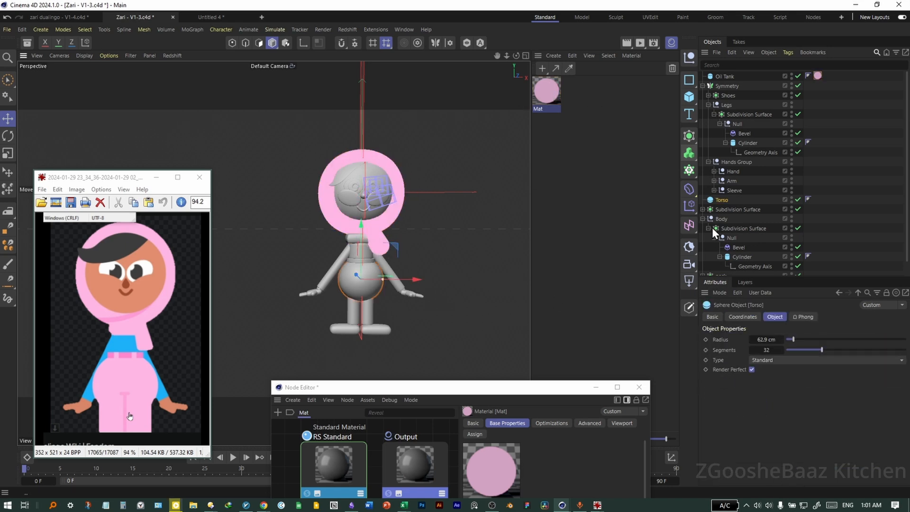
left_click_drag(546, 92, 734, 204)
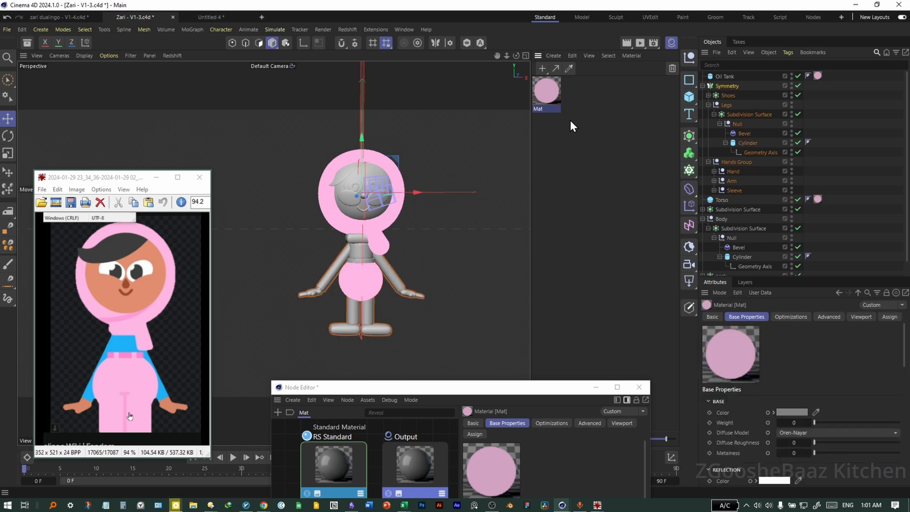
Step: Duplicate the pink material, sample the shirt's blue from the reference as its emission color, and apply it to the upper body
left_click_drag(570, 95, 561, 99)
left_click(805, 412)
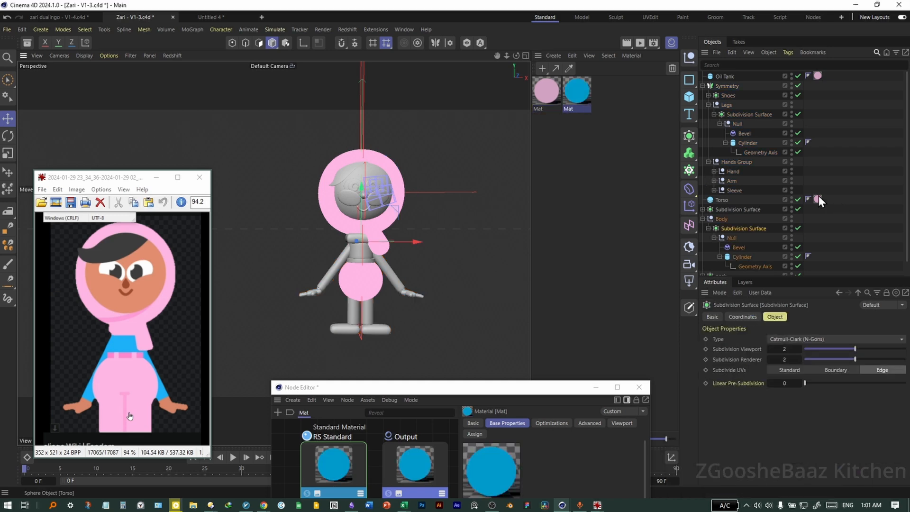
left_click_drag(576, 93, 381, 285)
scroll(364, 183, "up", 2)
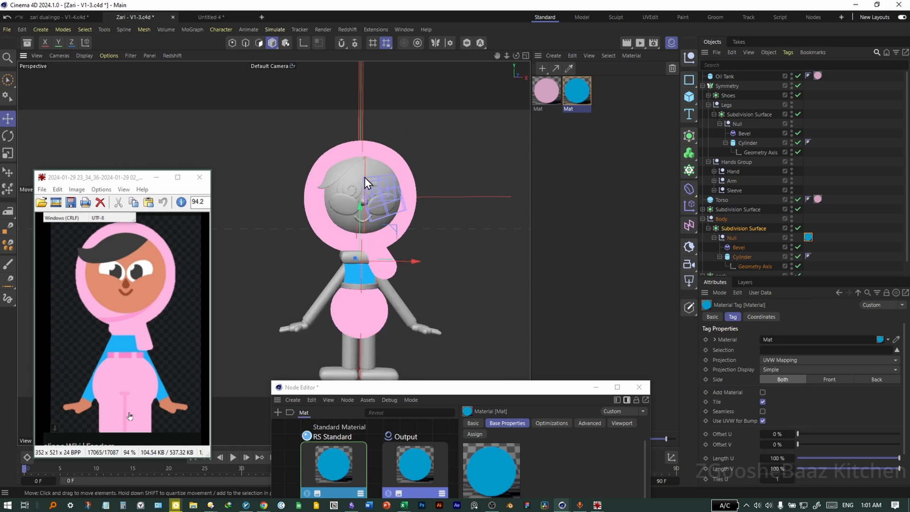
Step: Duplicate the blue material and sample the dark pupil color from the reference image as the copy's emission color
scroll(364, 177, "up", 6)
left_click(291, 186)
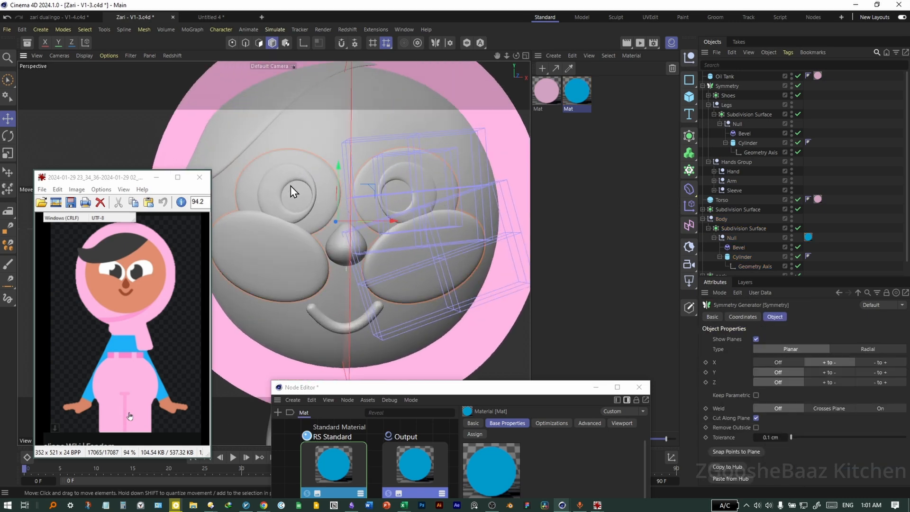
left_click(331, 223)
left_click(306, 181)
left_click(348, 229)
left_click(399, 208)
left_click_drag(584, 95, 606, 96, "ctrl")
scroll(783, 412, "down", 8)
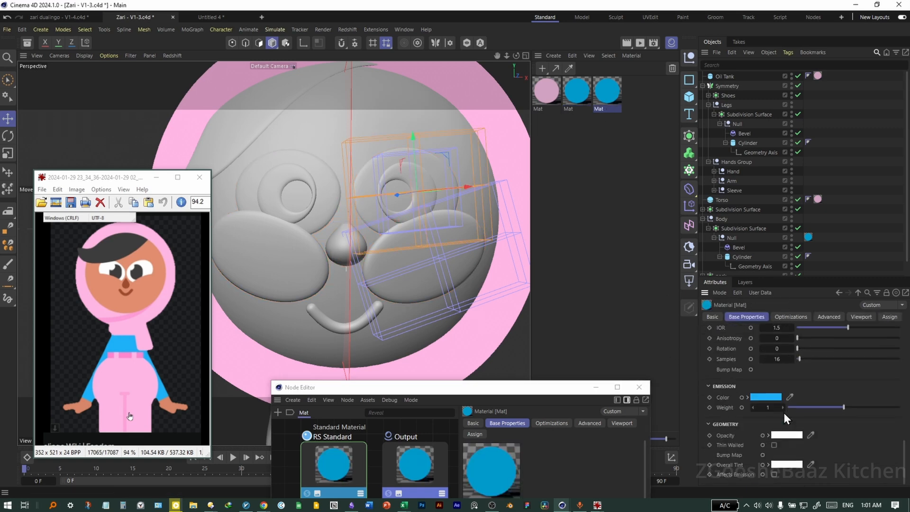
left_click(790, 397)
left_click(139, 260)
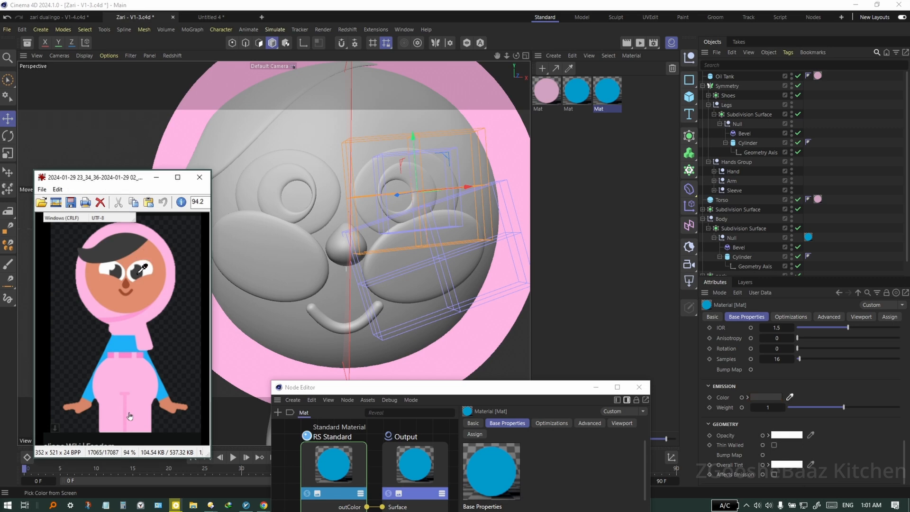
Step: Apply the dark material to the Pupil object inside the head's Symmetry group
left_click(340, 195)
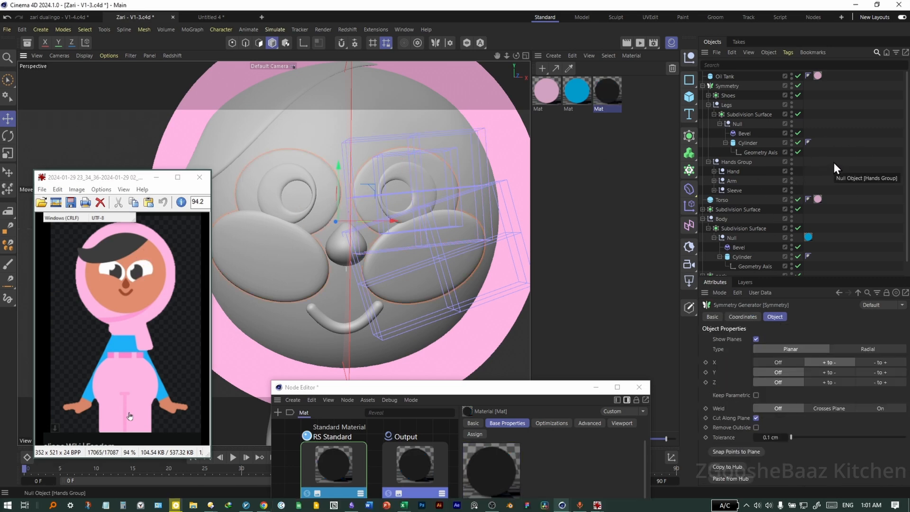
scroll(833, 163, "down", 5)
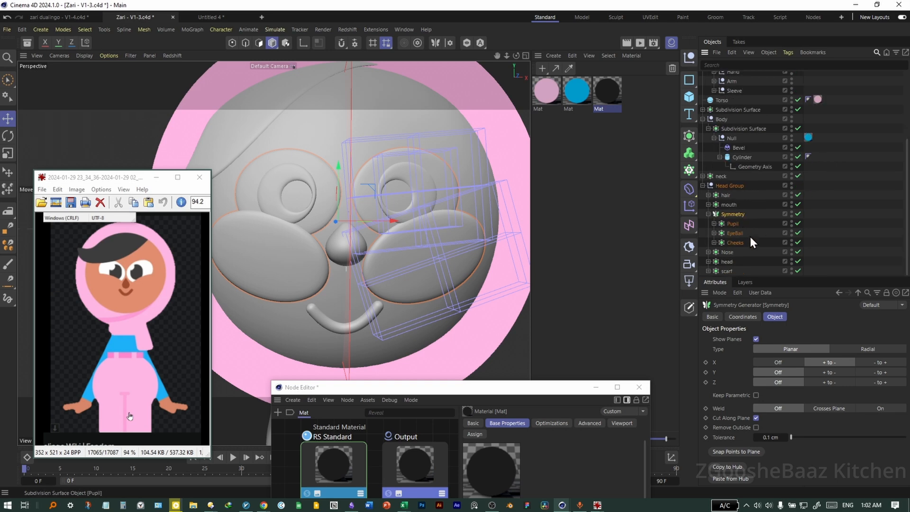
left_click(732, 223)
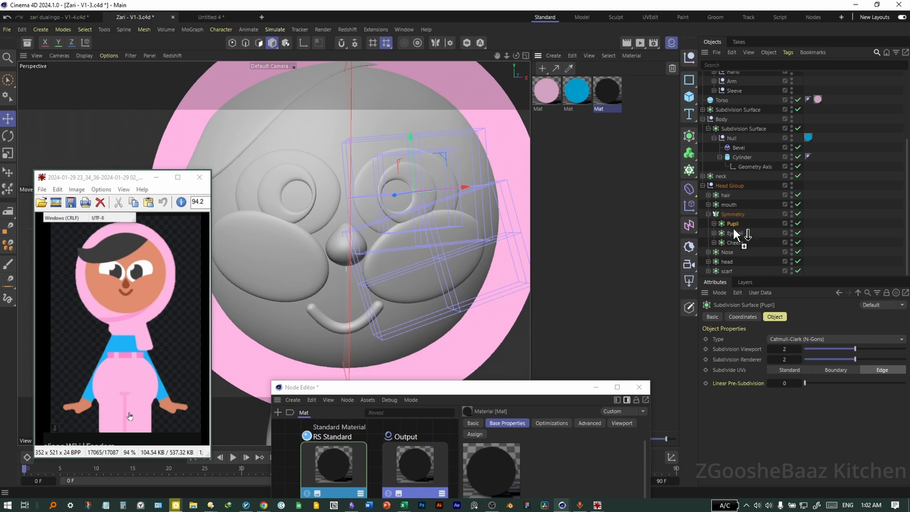
left_click_drag(733, 232, 733, 224)
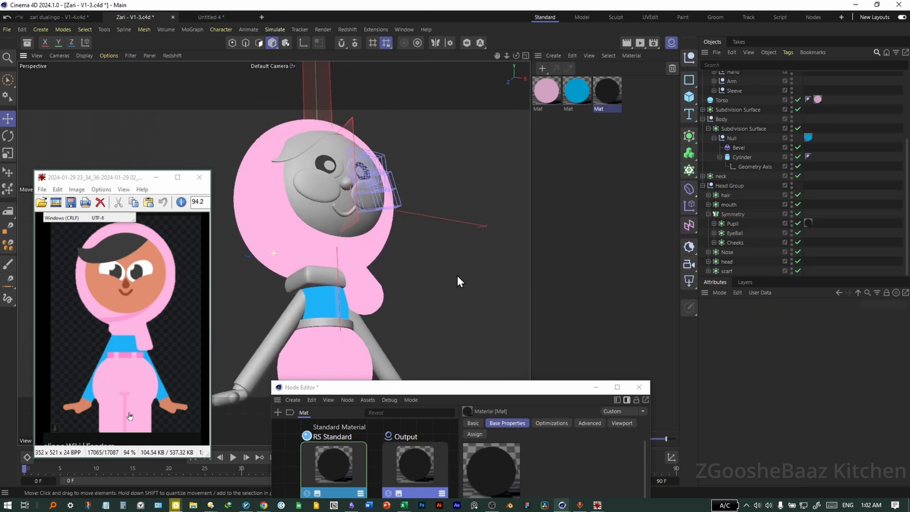
Step: Group all of the character's top-level objects under one null and name it Character
left_click_drag(457, 275, 408, 314, "alt")
middle_click_drag(408, 314, 404, 271, "alt")
scroll(403, 277, "down", 3)
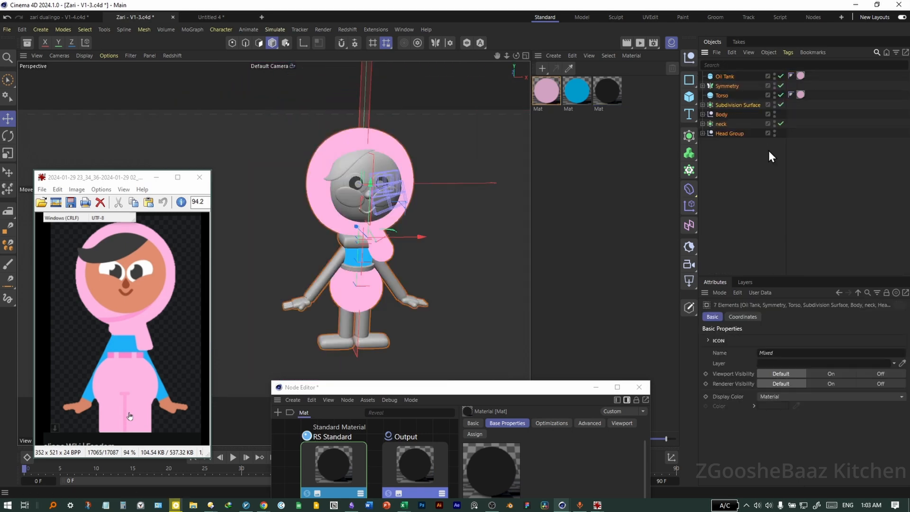
key("alt+g")
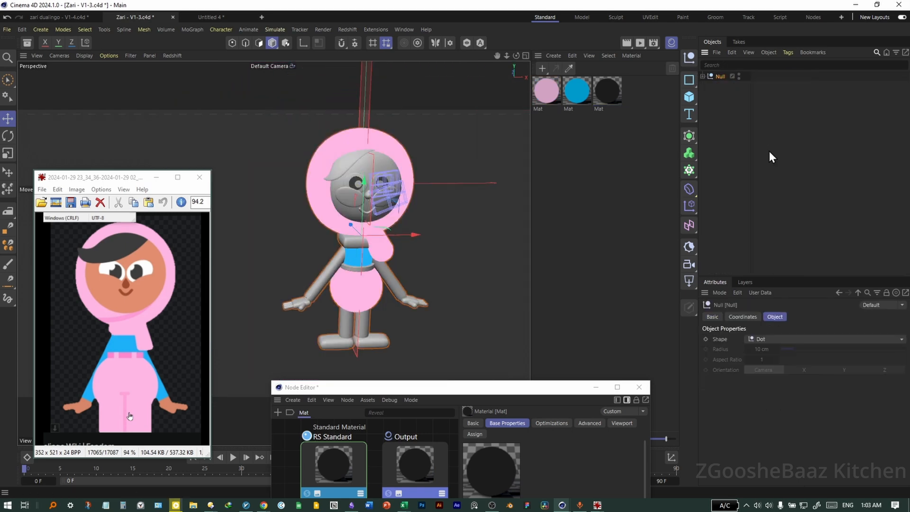
double_click(722, 77)
type("Character")
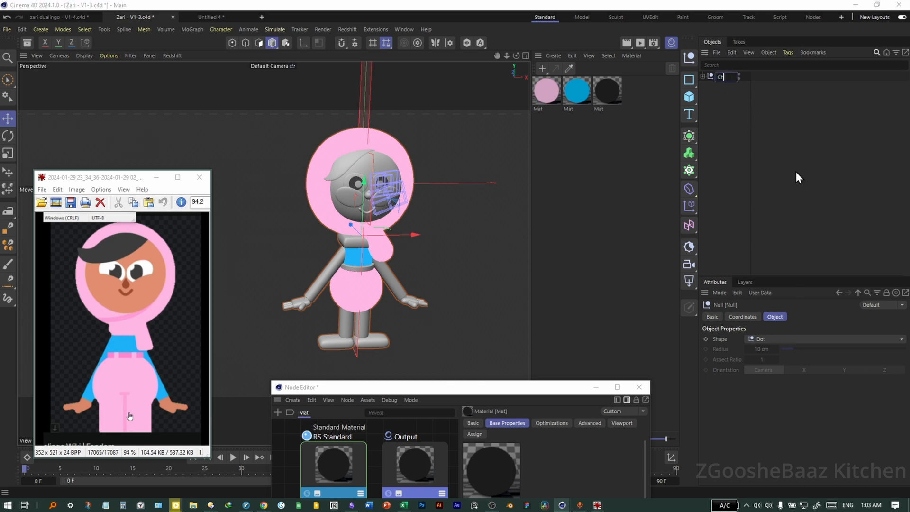
key("Return")
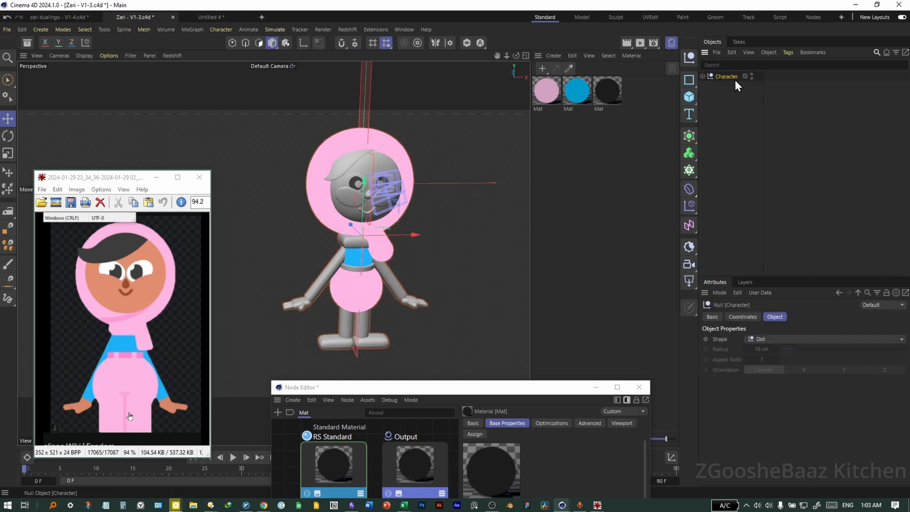
Step: Copy the Character group into a new project and close the Node Editor
left_click(262, 17)
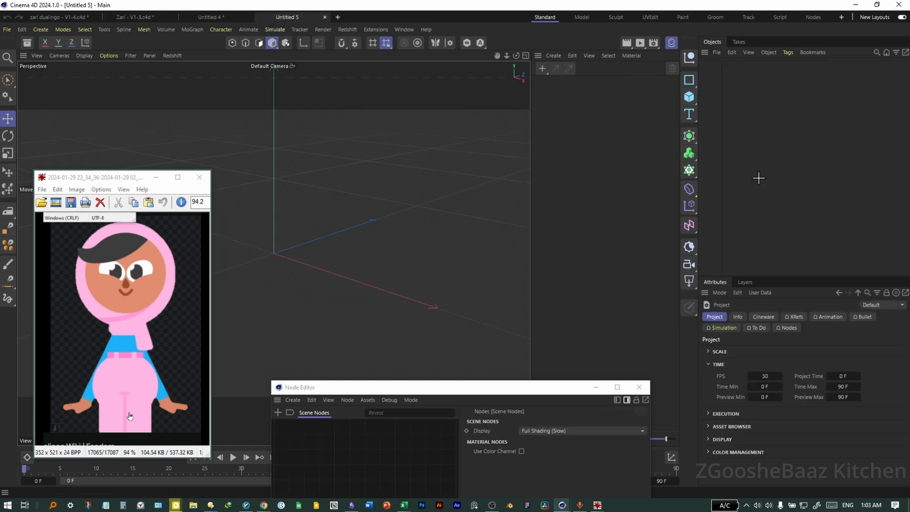
key("ctrl+v")
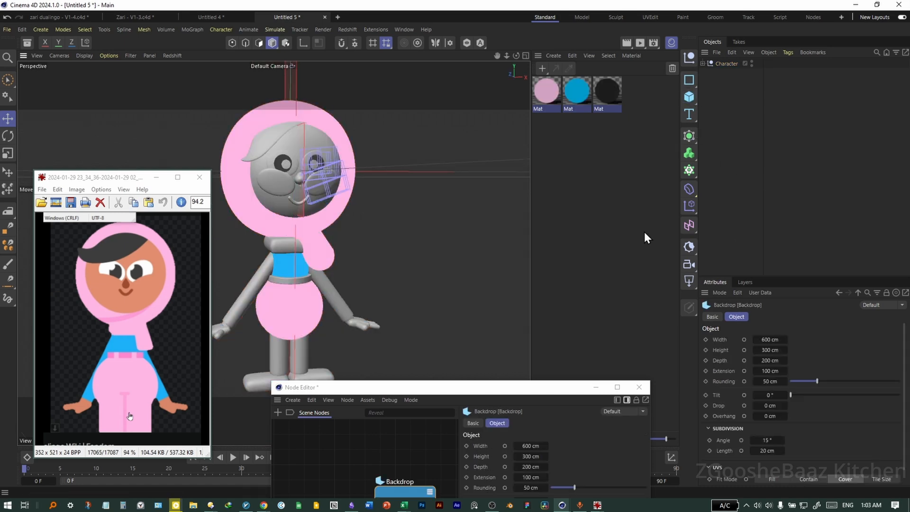
scroll(368, 244, "down", 5)
right_click_drag(311, 265, 307, 268, "alt")
left_click_drag(374, 387, 422, 183)
left_click_drag(451, 293, 448, 366)
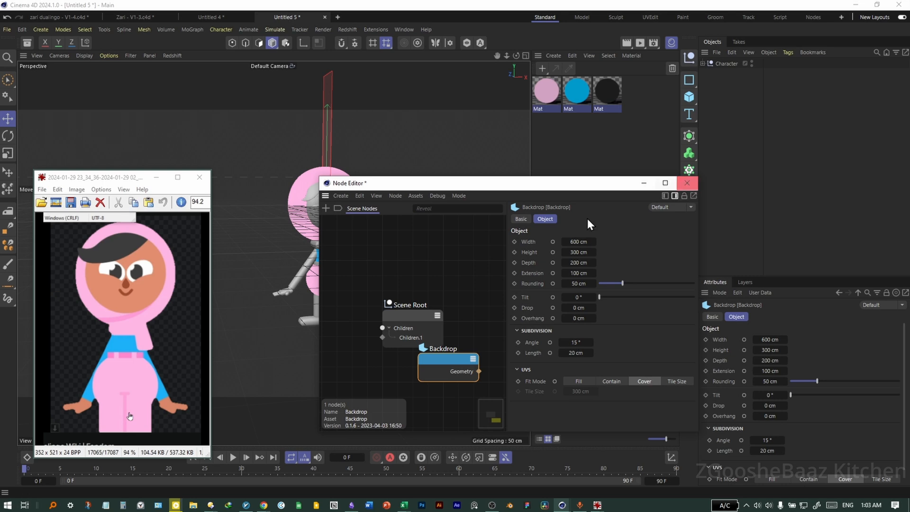
left_click(686, 183)
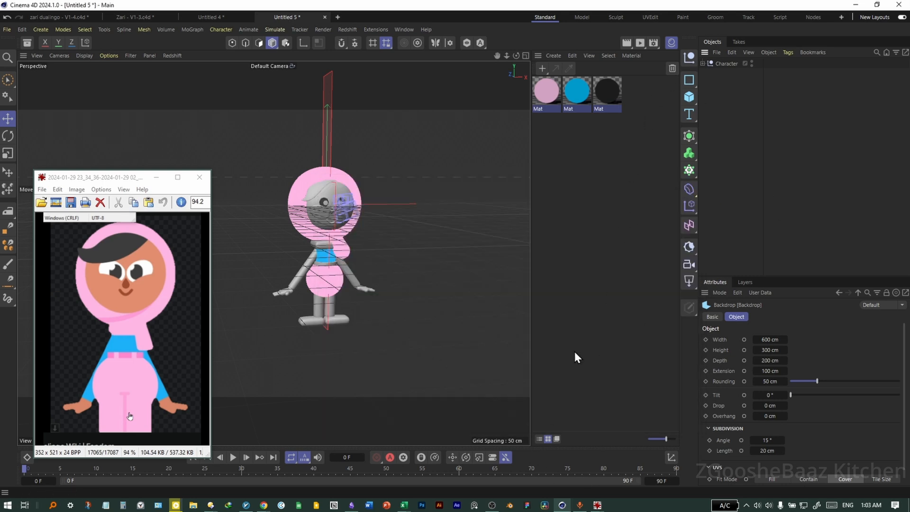
Step: Add a Backdrop object behind the character and scale it up to about 375%
left_click_drag(690, 99, 621, 156)
middle_click_drag(418, 295, 437, 318, "alt")
left_click_drag(128, 177, 639, 231)
key("t")
left_click_drag(491, 298, 620, 298)
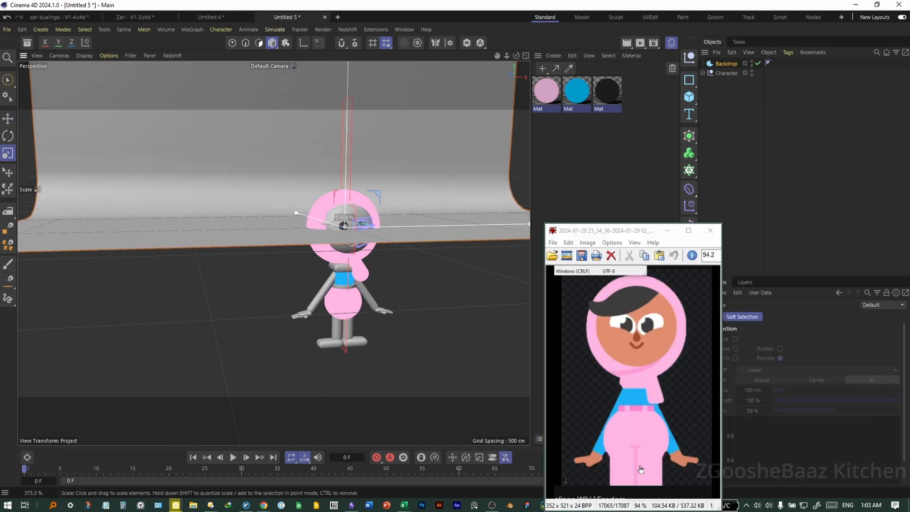
Step: Raise the Character group vertically so the feet stand on the backdrop's floor
left_click(726, 73)
key("e")
left_click_drag(343, 215, 344, 98)
left_click_drag(360, 142, 403, 166, "alt")
left_click_drag(608, 232, 179, 234)
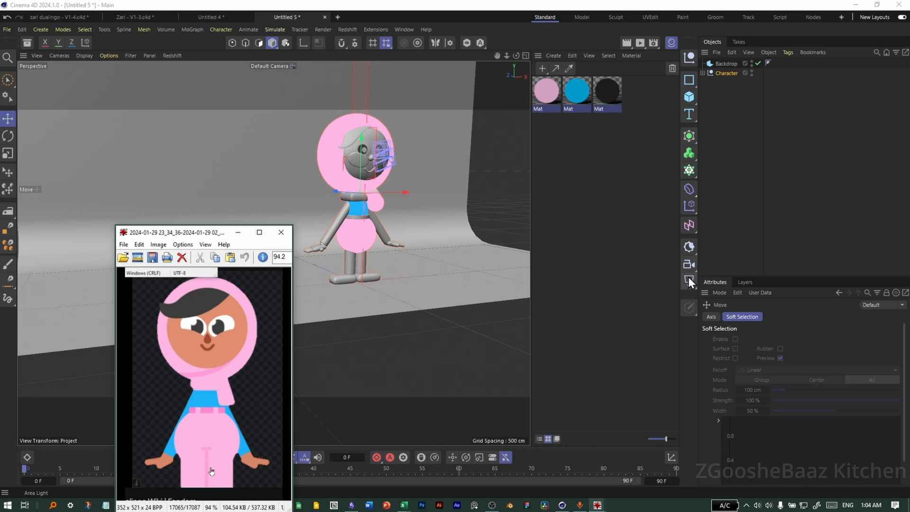
Step: Add a Redshift infinite light and rotate it to shine down on the character and backdrop
left_click(688, 282)
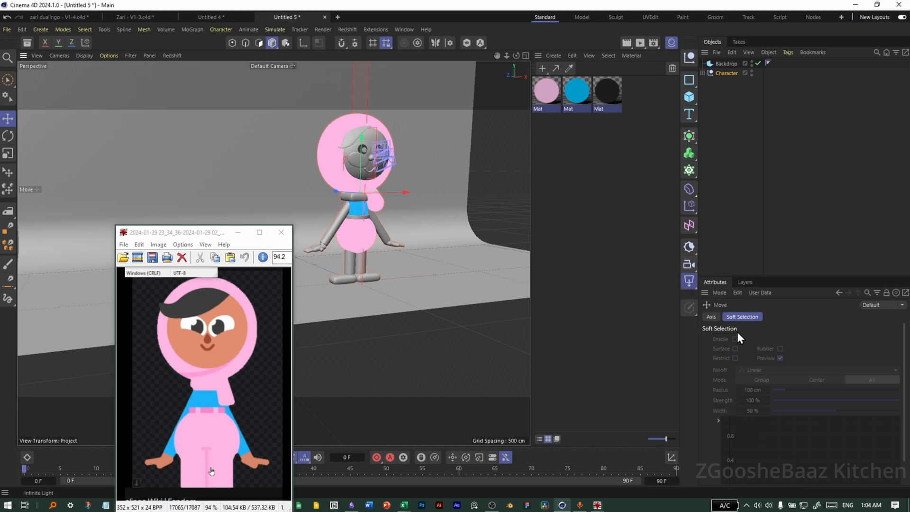
left_click(737, 331)
key("r")
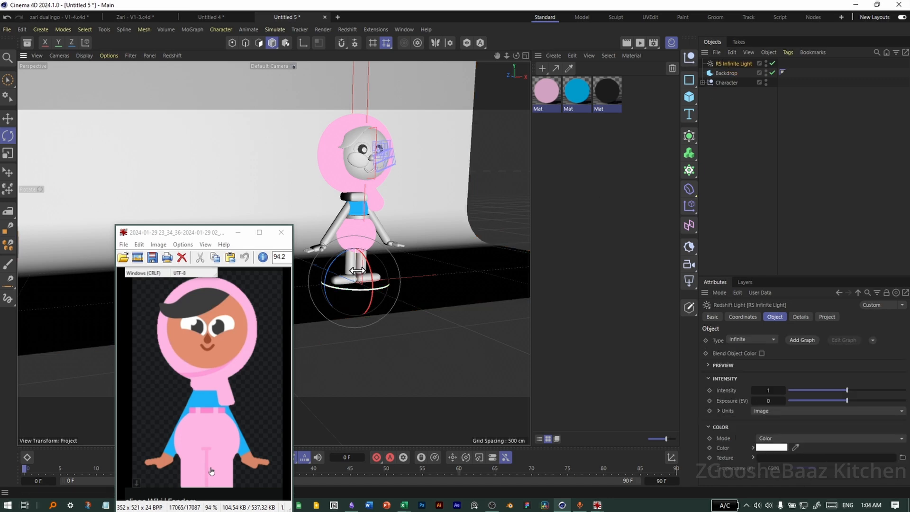
left_click_drag(364, 298, 376, 225)
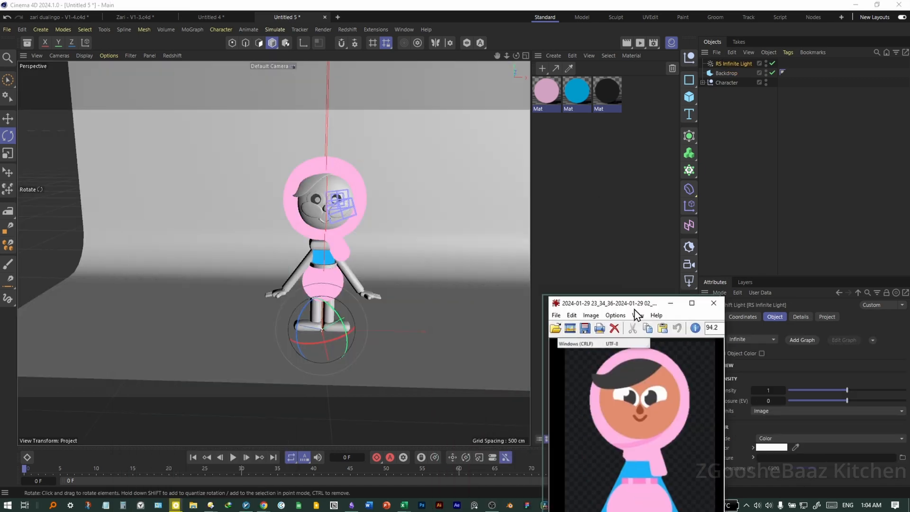
Step: Switch to the finished zari dualingo - V1-4 project and frame the whole character from the front
left_click(61, 17)
scroll(258, 241, "down", 6)
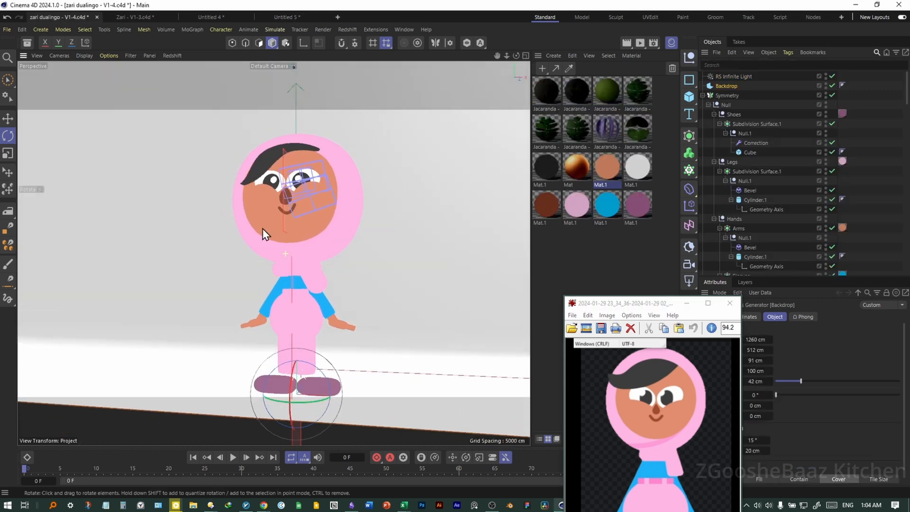
scroll(363, 247, "up", 4)
scroll(343, 249, "up", 5)
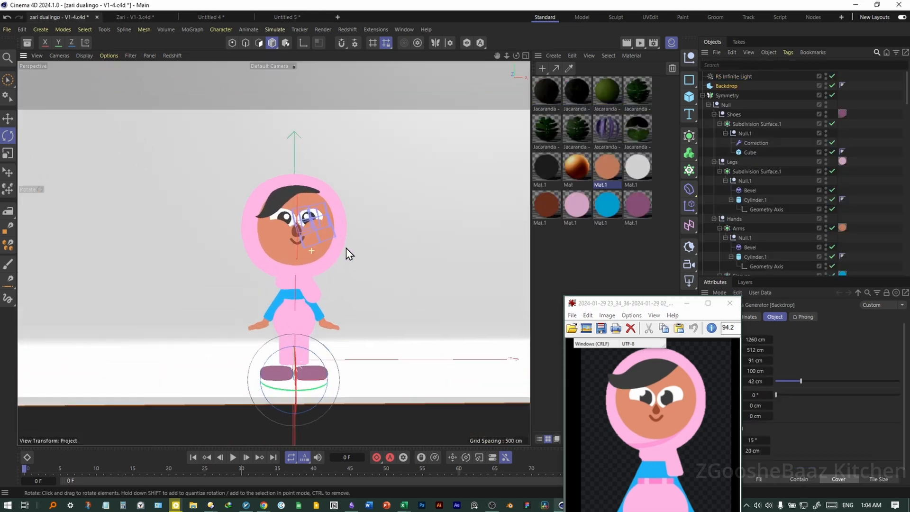
middle_click_drag(308, 286, 300, 268, "alt")
mouse_move(259, 249)
left_mouse_down("alt")
mouse_move(321, 252)
mouse_move(257, 251)
left_mouse_up("alt")
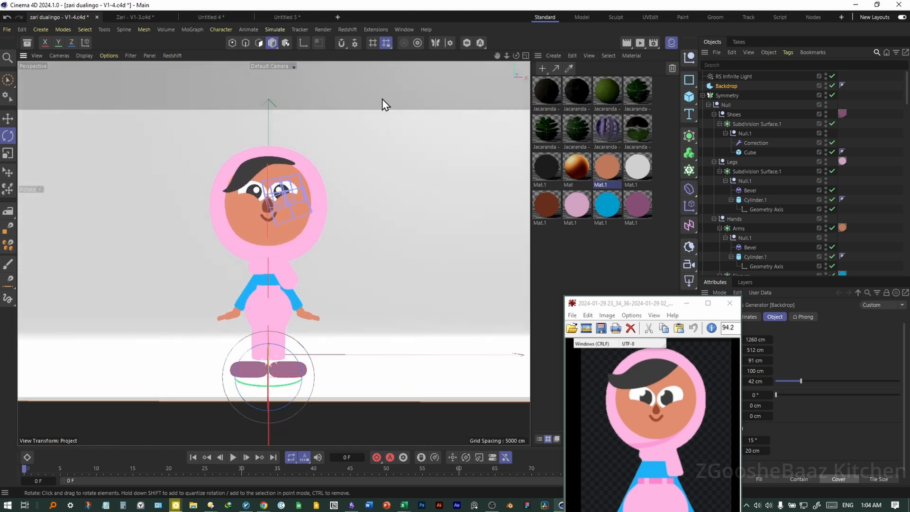
Step: Delete the eight Jacaranda materials and the gold Mat material from the project
left_click(639, 42)
left_click(547, 175)
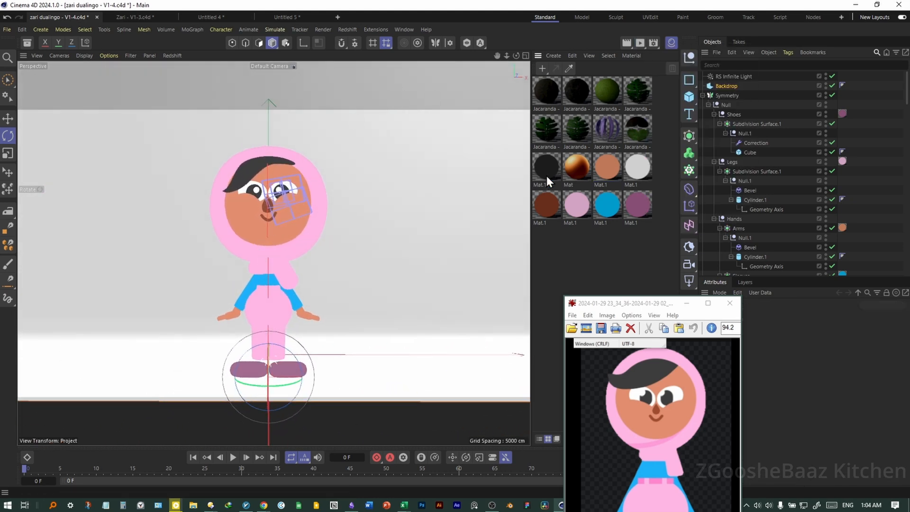
left_click(555, 94)
left_click(632, 135, "shift")
left_click(671, 69)
left_click(577, 91)
left_click(671, 69)
Step: Open the Redshift RenderView and render the character scene as a full bucket render
left_click(640, 43)
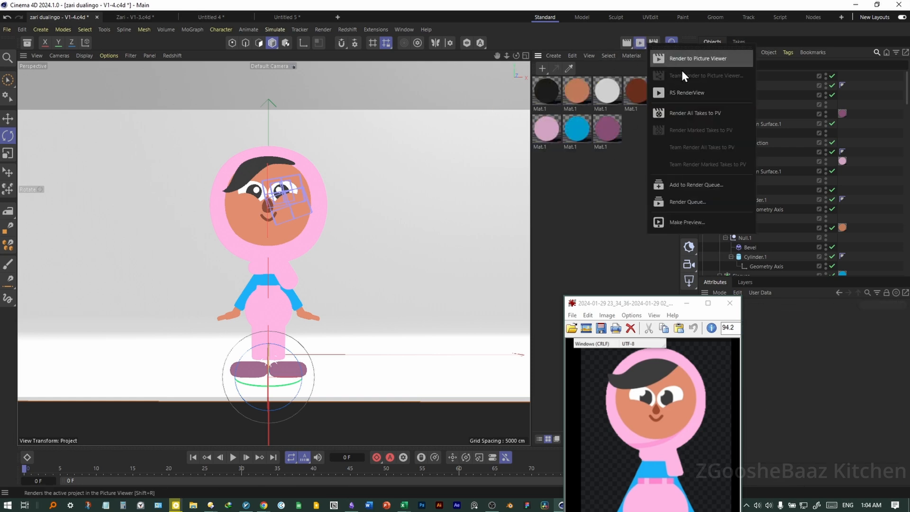
left_click(705, 94)
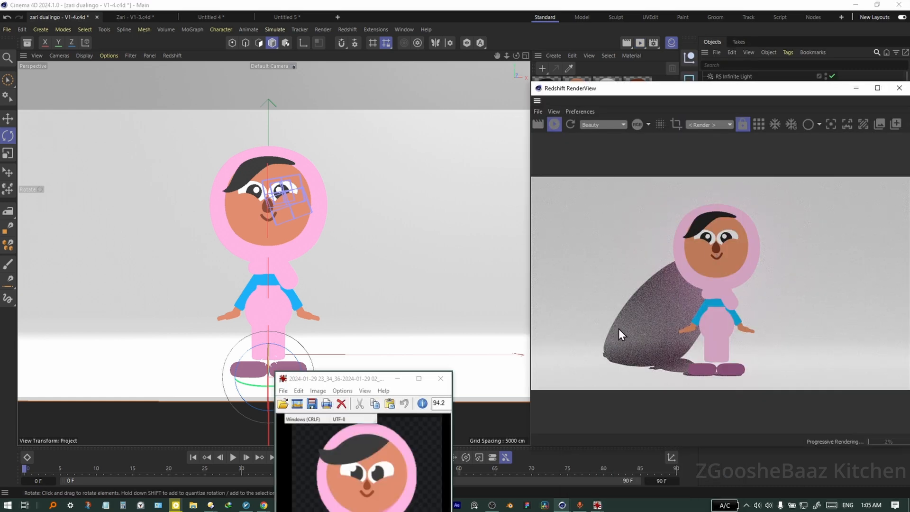
left_click(537, 124)
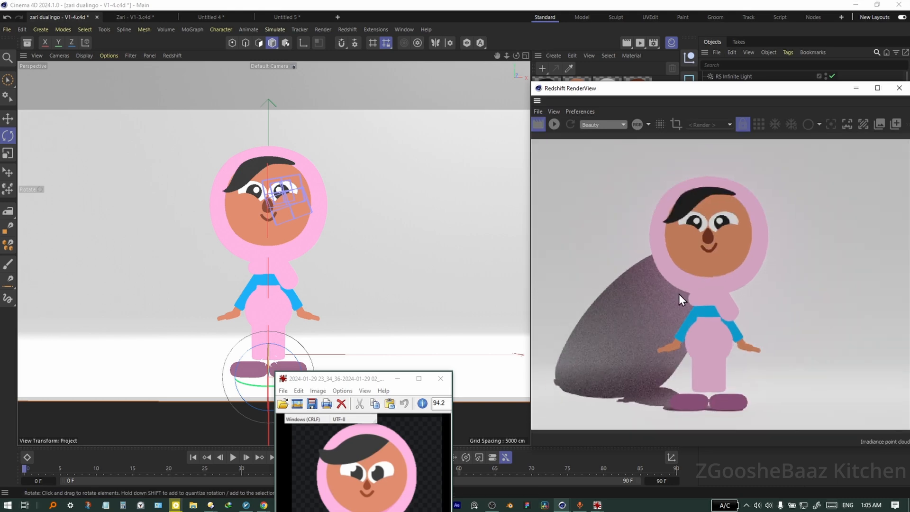
scroll(690, 303, "down", 3)
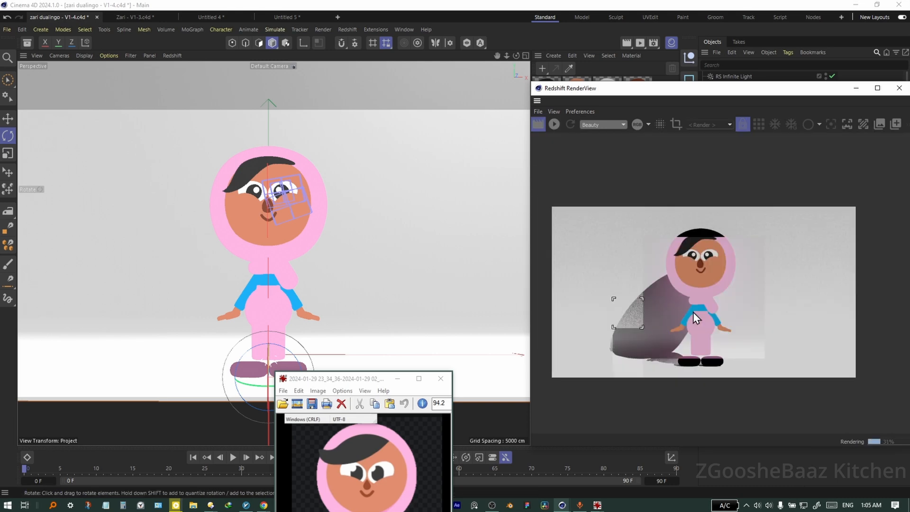
left_click_drag(778, 93, 583, 63)
scroll(468, 254, "up", 3)
scroll(514, 210, "up", 3)
scroll(539, 213, "down", 5)
Step: Save the render to the Desktop as a PNG named Zari and place the reference image beside the rendered character
left_click(344, 82)
left_click(350, 92)
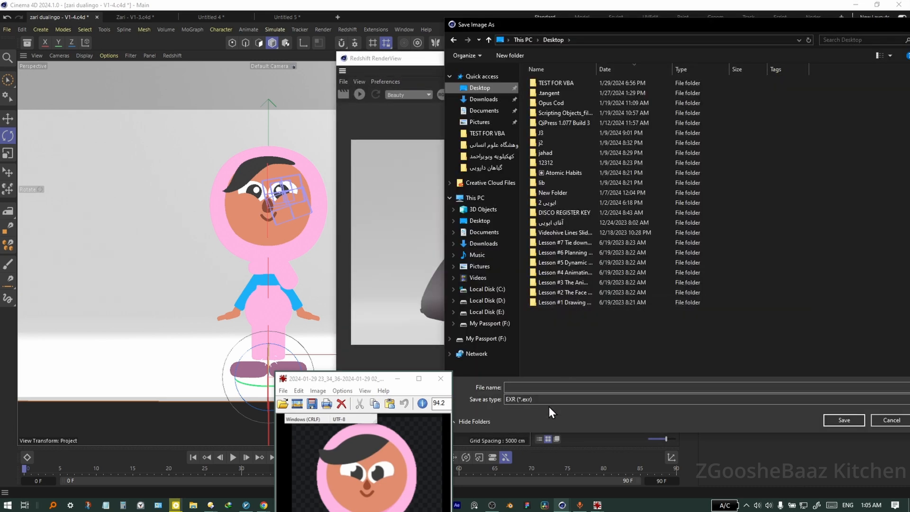
left_click(549, 399)
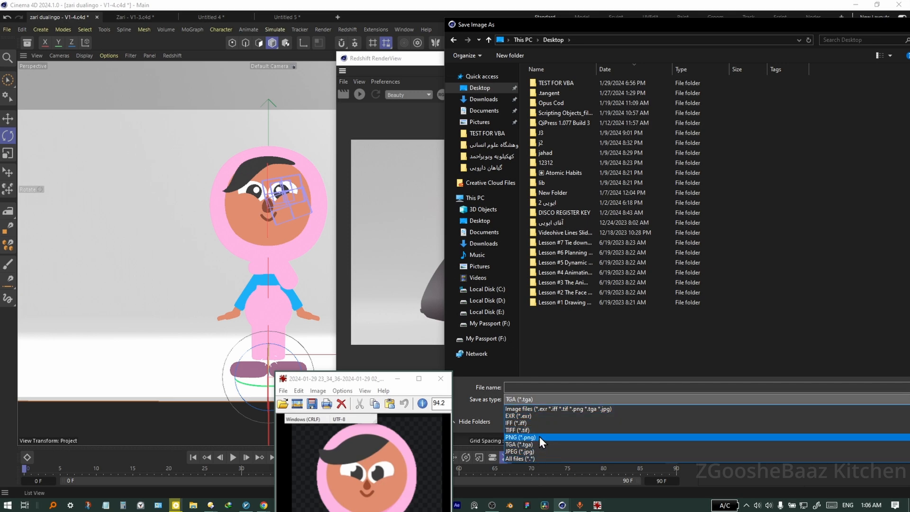
left_click(539, 437)
left_click(543, 388)
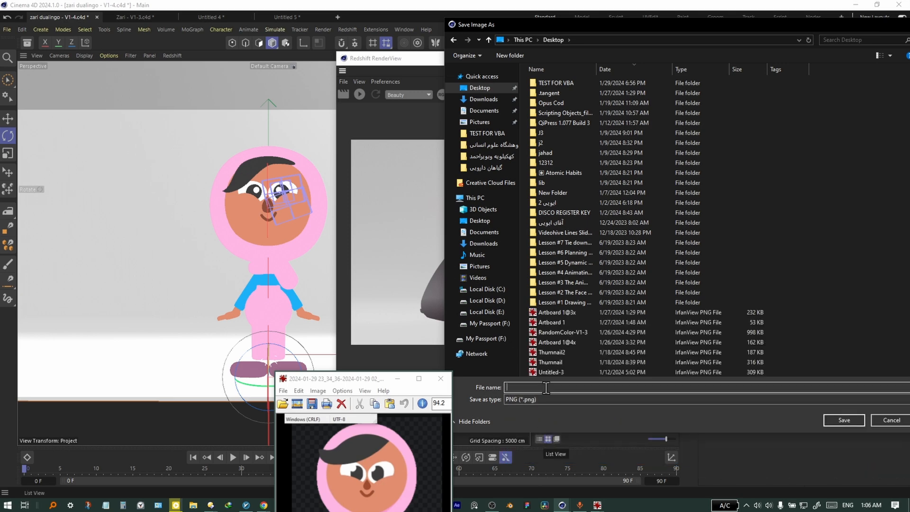
type("Zari")
key("Return")
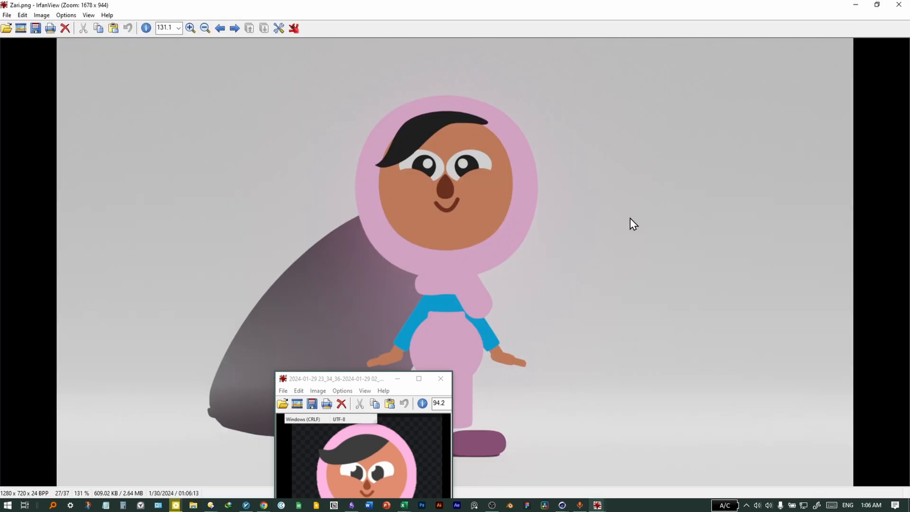
left_click_drag(361, 379, 187, 79)
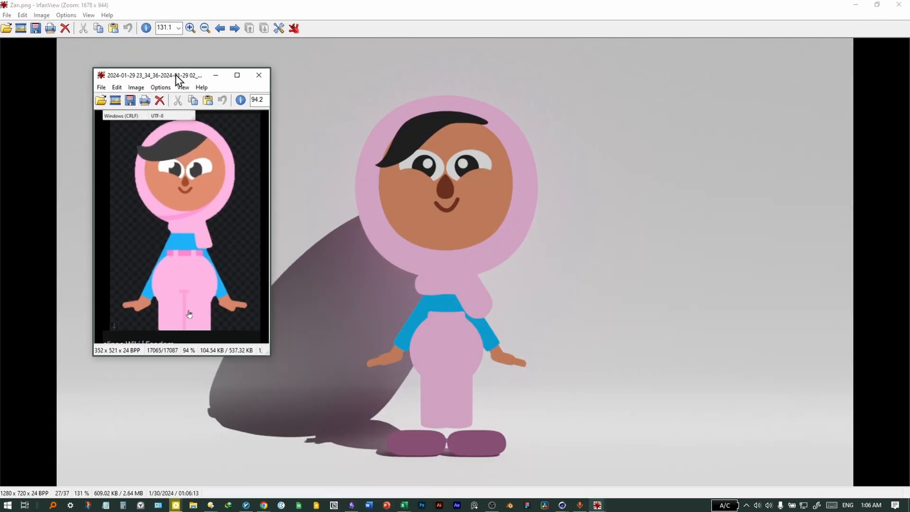